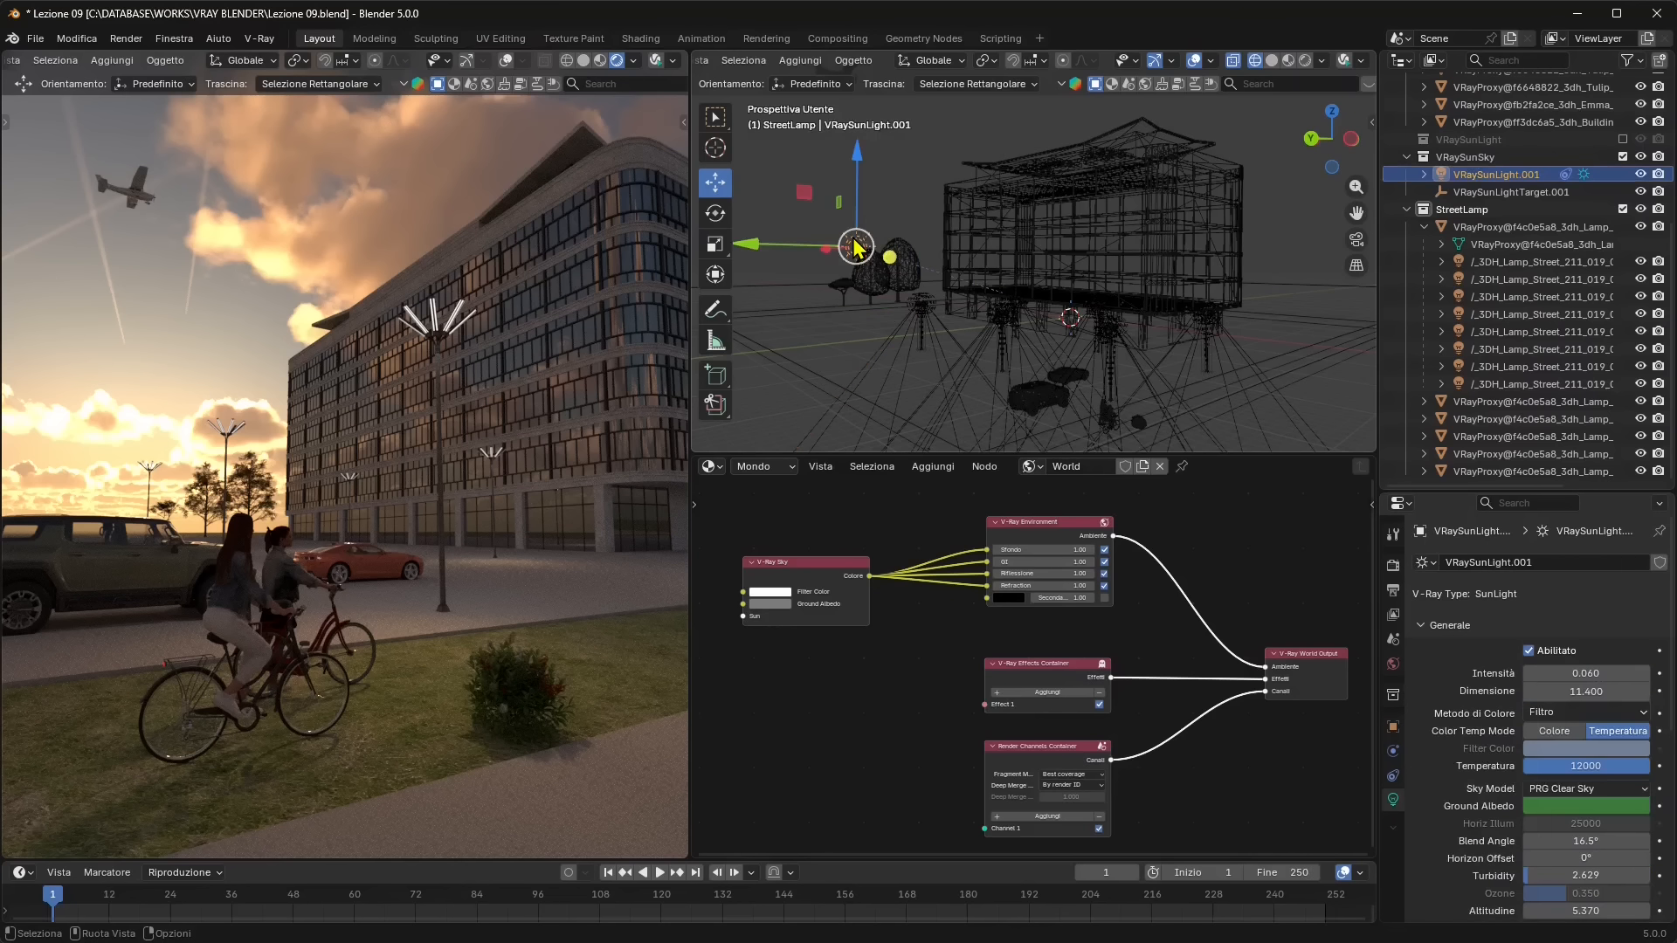
Move VRaySunLight.001 vertically and sideways around the building to try different sun heights and directions in the rendered view.
mouse_move(859, 194)
left_mouse_down()
mouse_move(866, 116)
mouse_move(861, 203)
left_mouse_up()
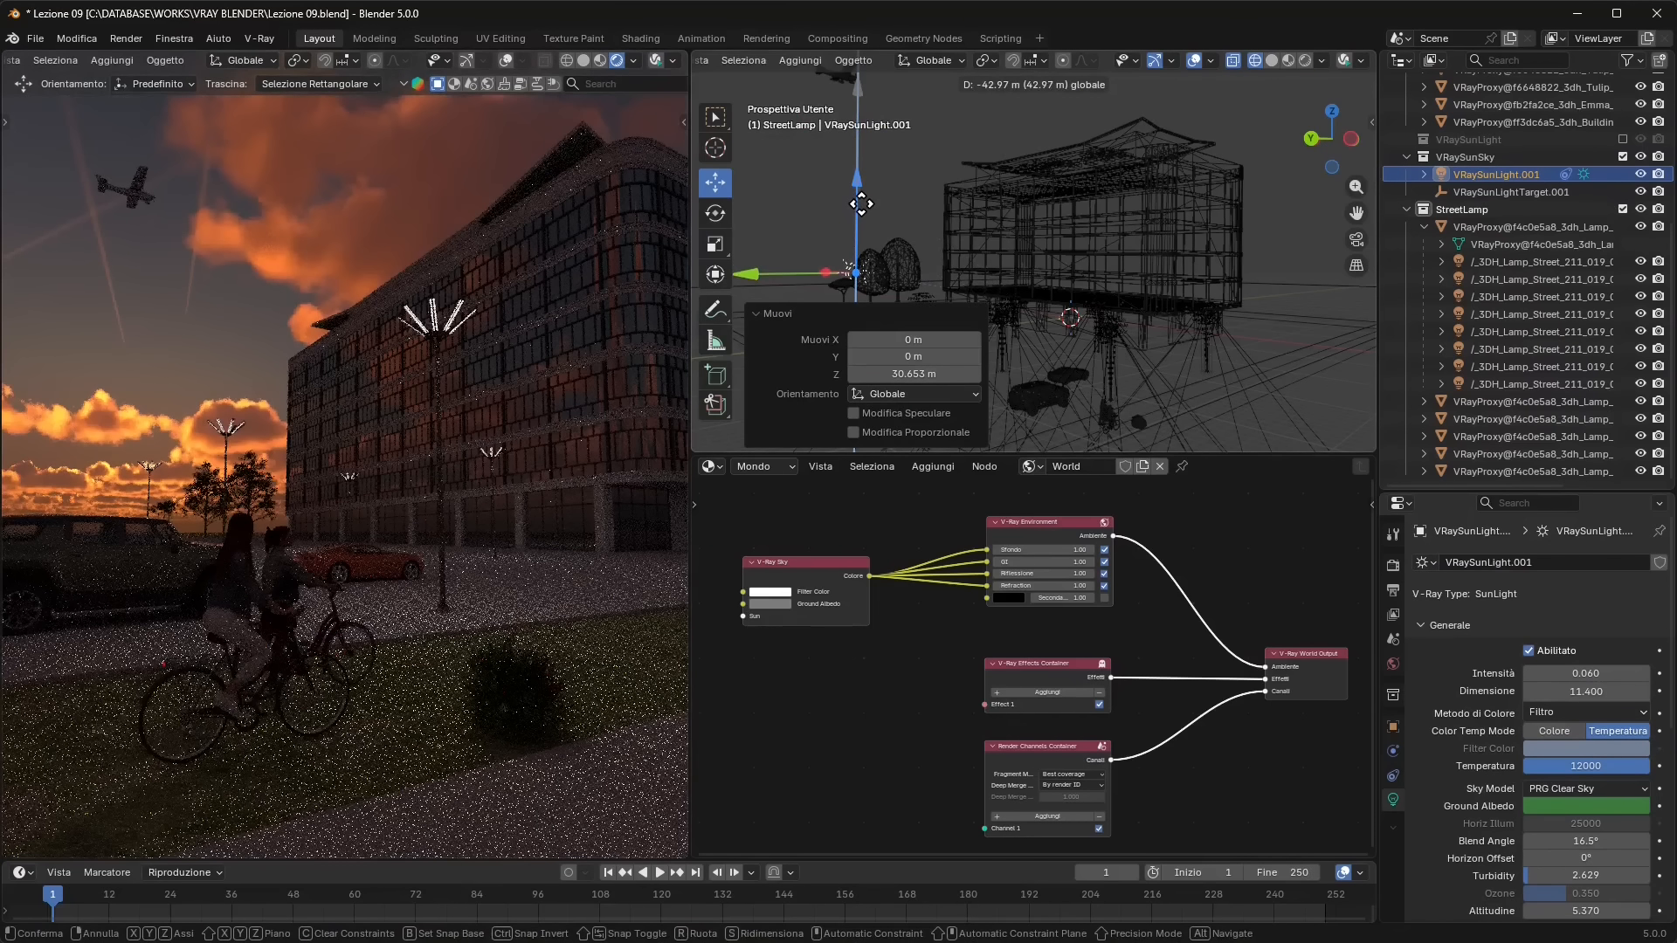
left_click_drag(814, 276, 943, 158)
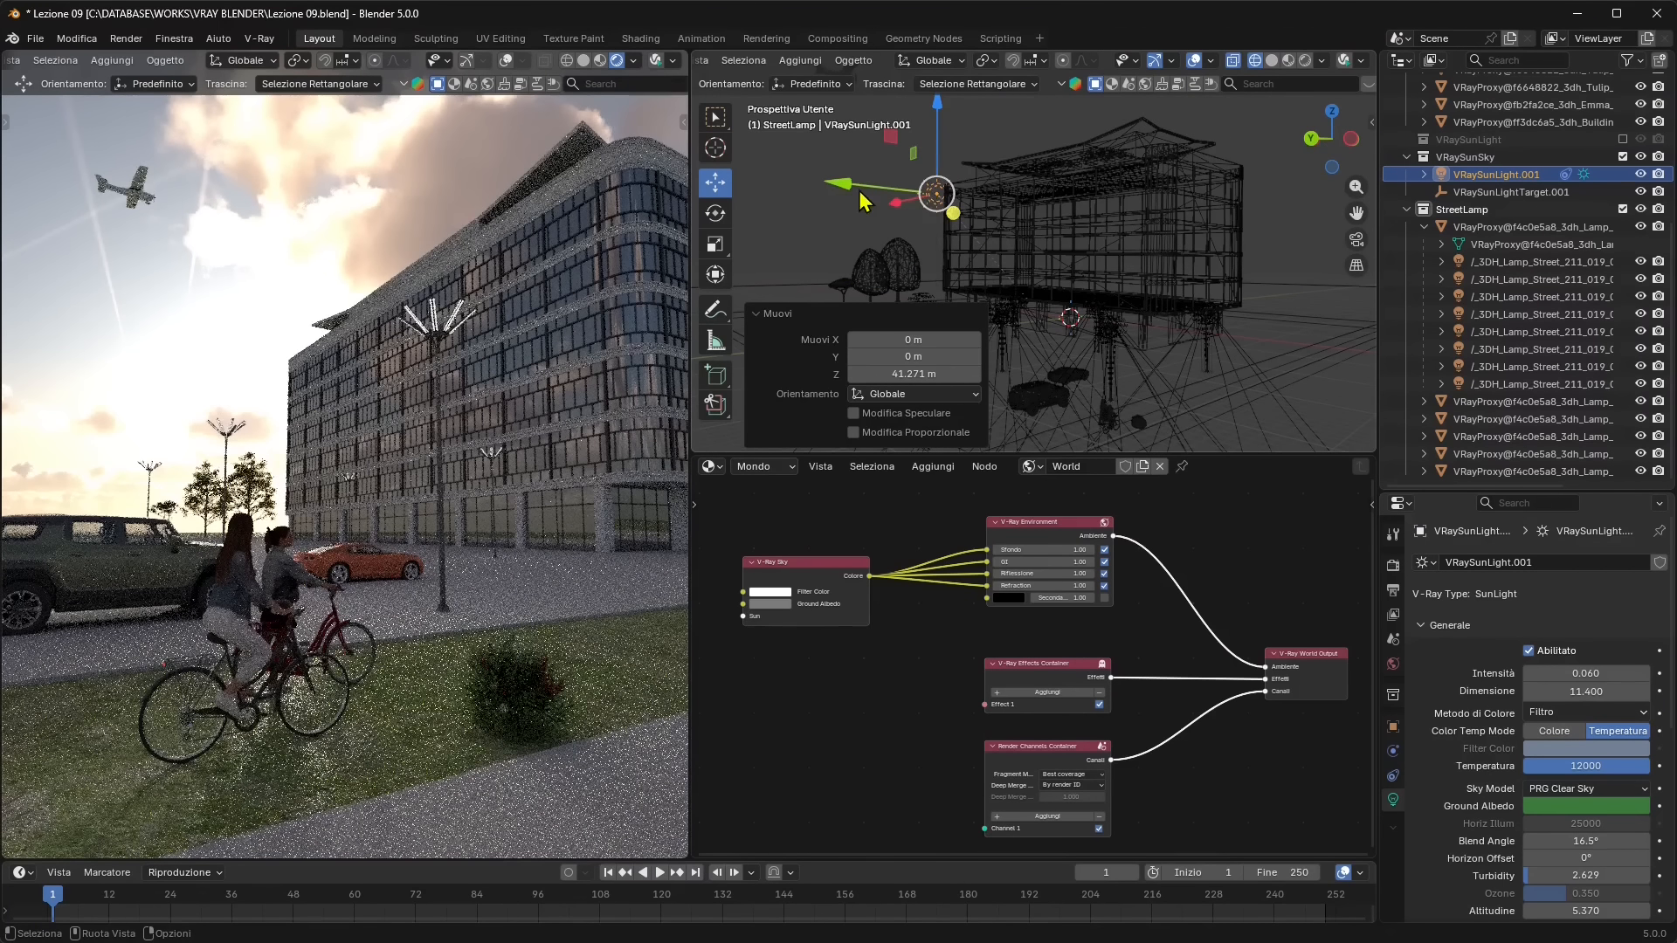
left_click_drag(857, 190, 917, 214)
left_click_drag(993, 111, 996, 140)
left_click_drag(931, 220, 1071, 223)
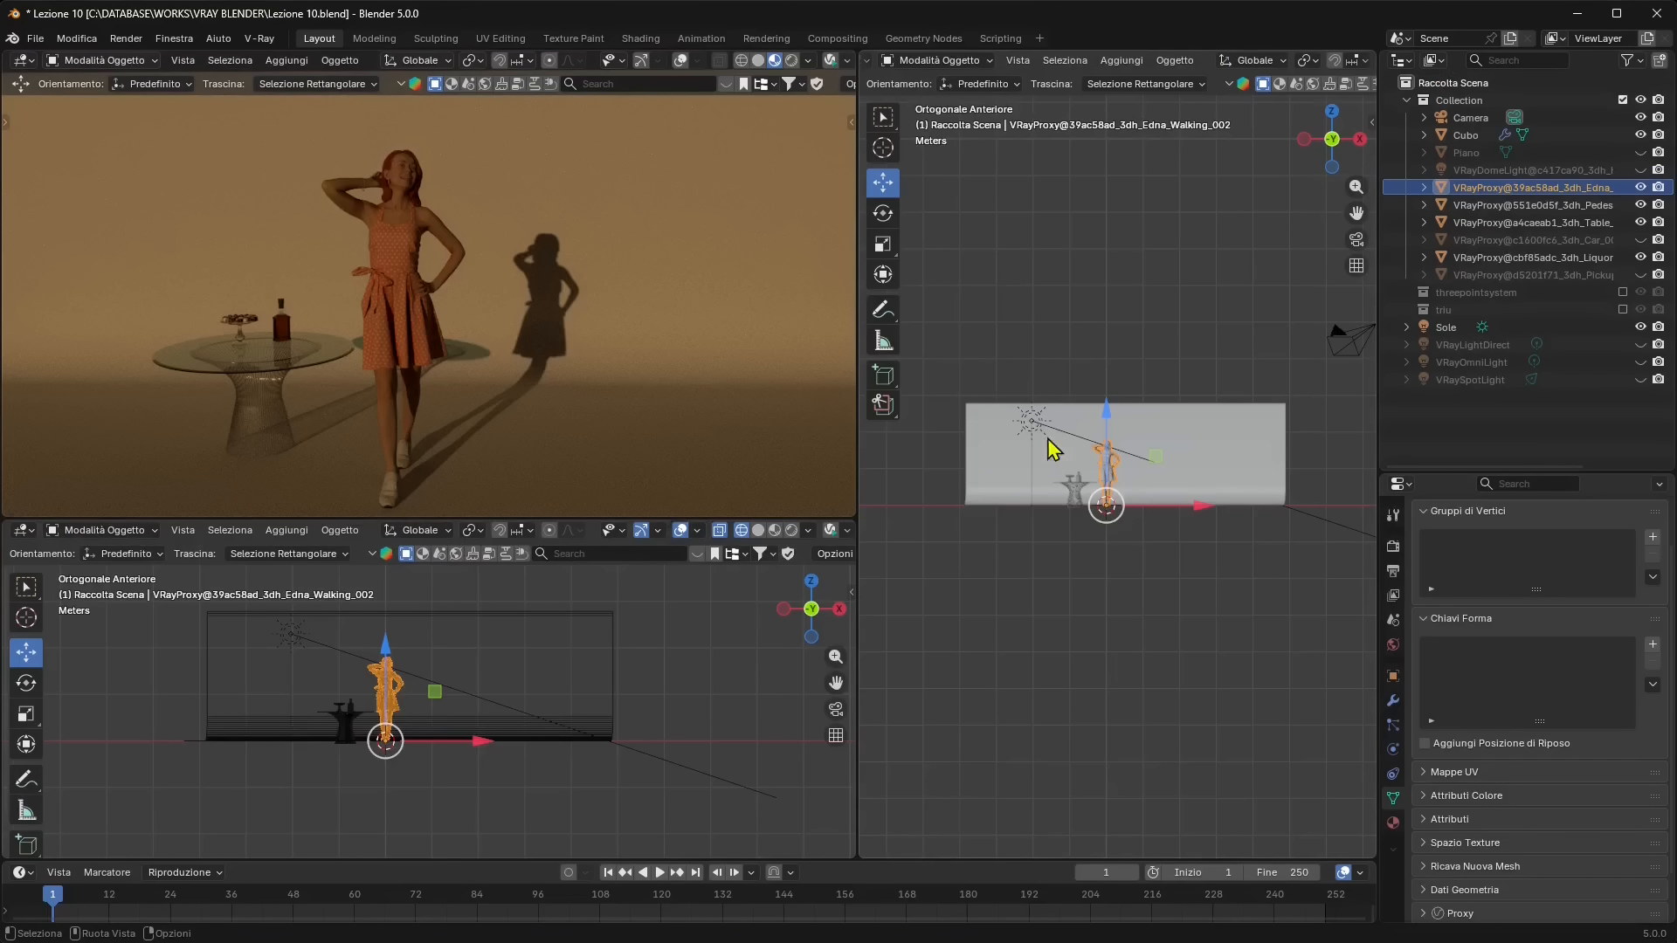
Select the Sole sun light in the studio scene and examine the rendered set from different angles.
left_click(1027, 425)
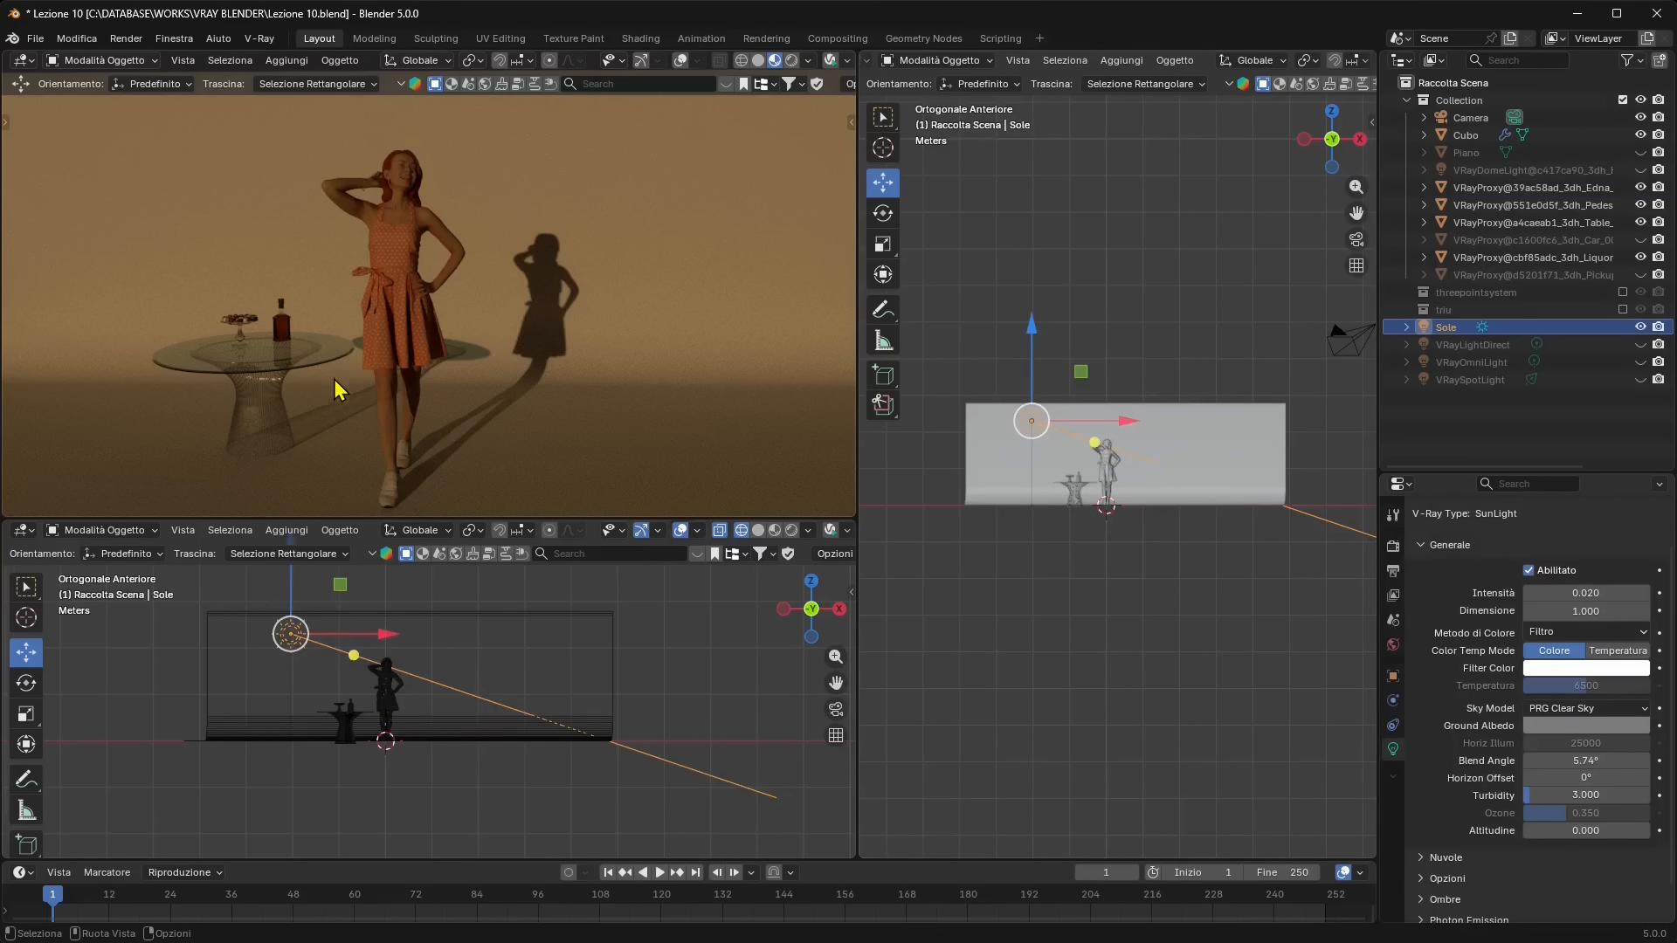
middle_click_drag(336, 390, 541, 345)
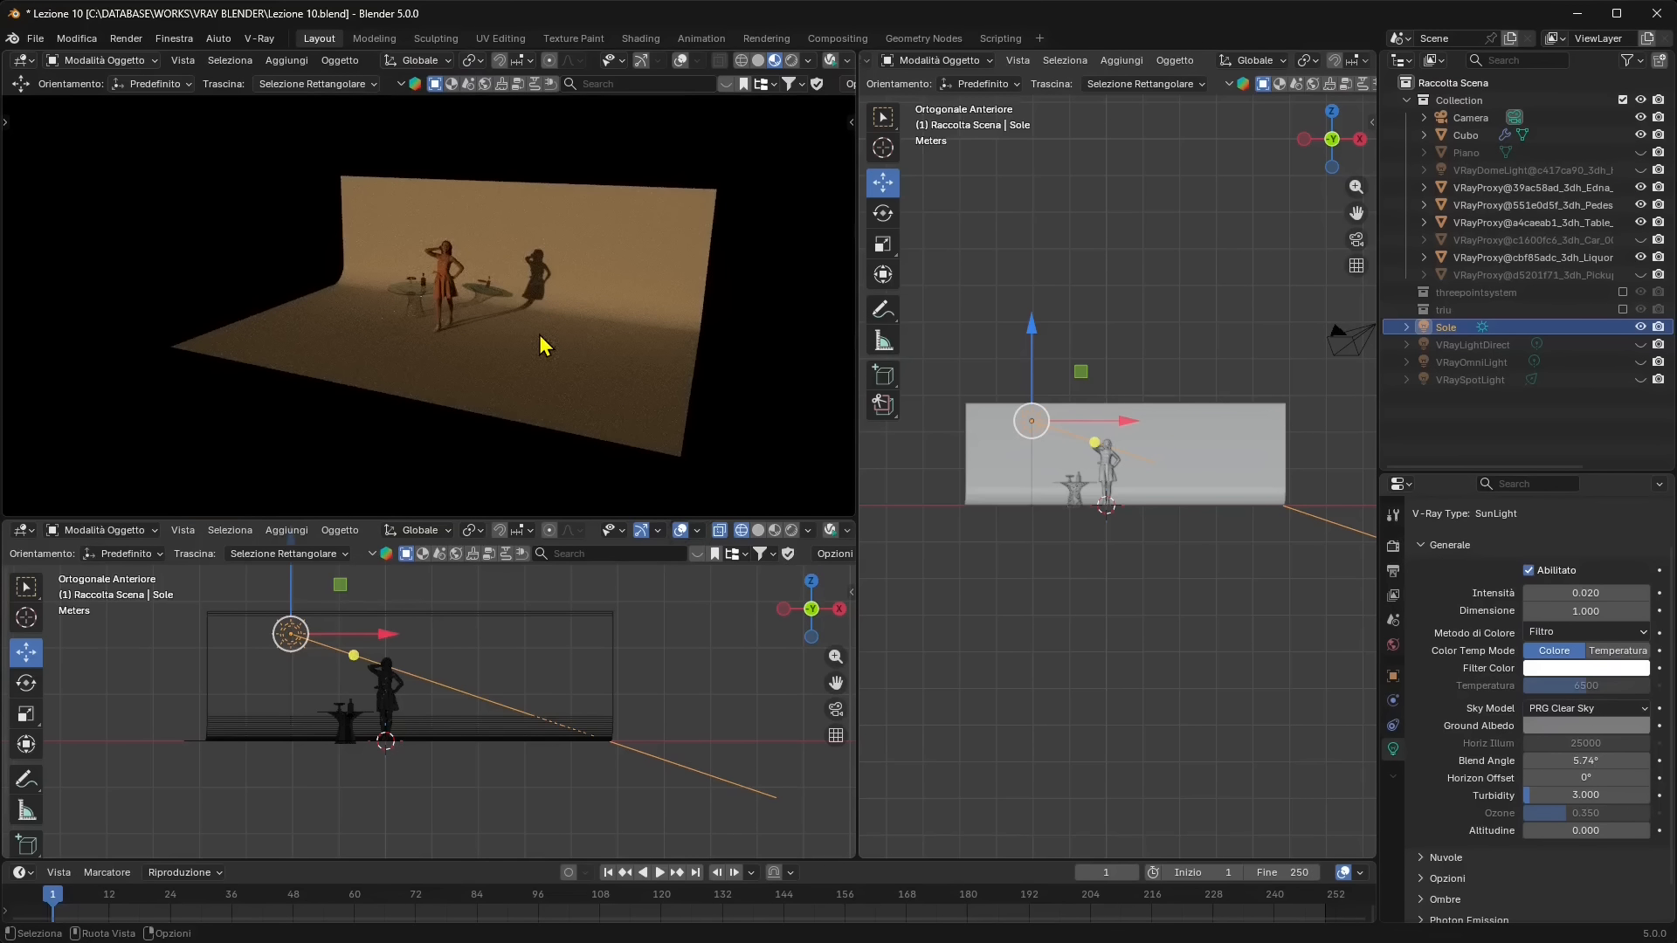
middle_click_drag(473, 249, 551, 364)
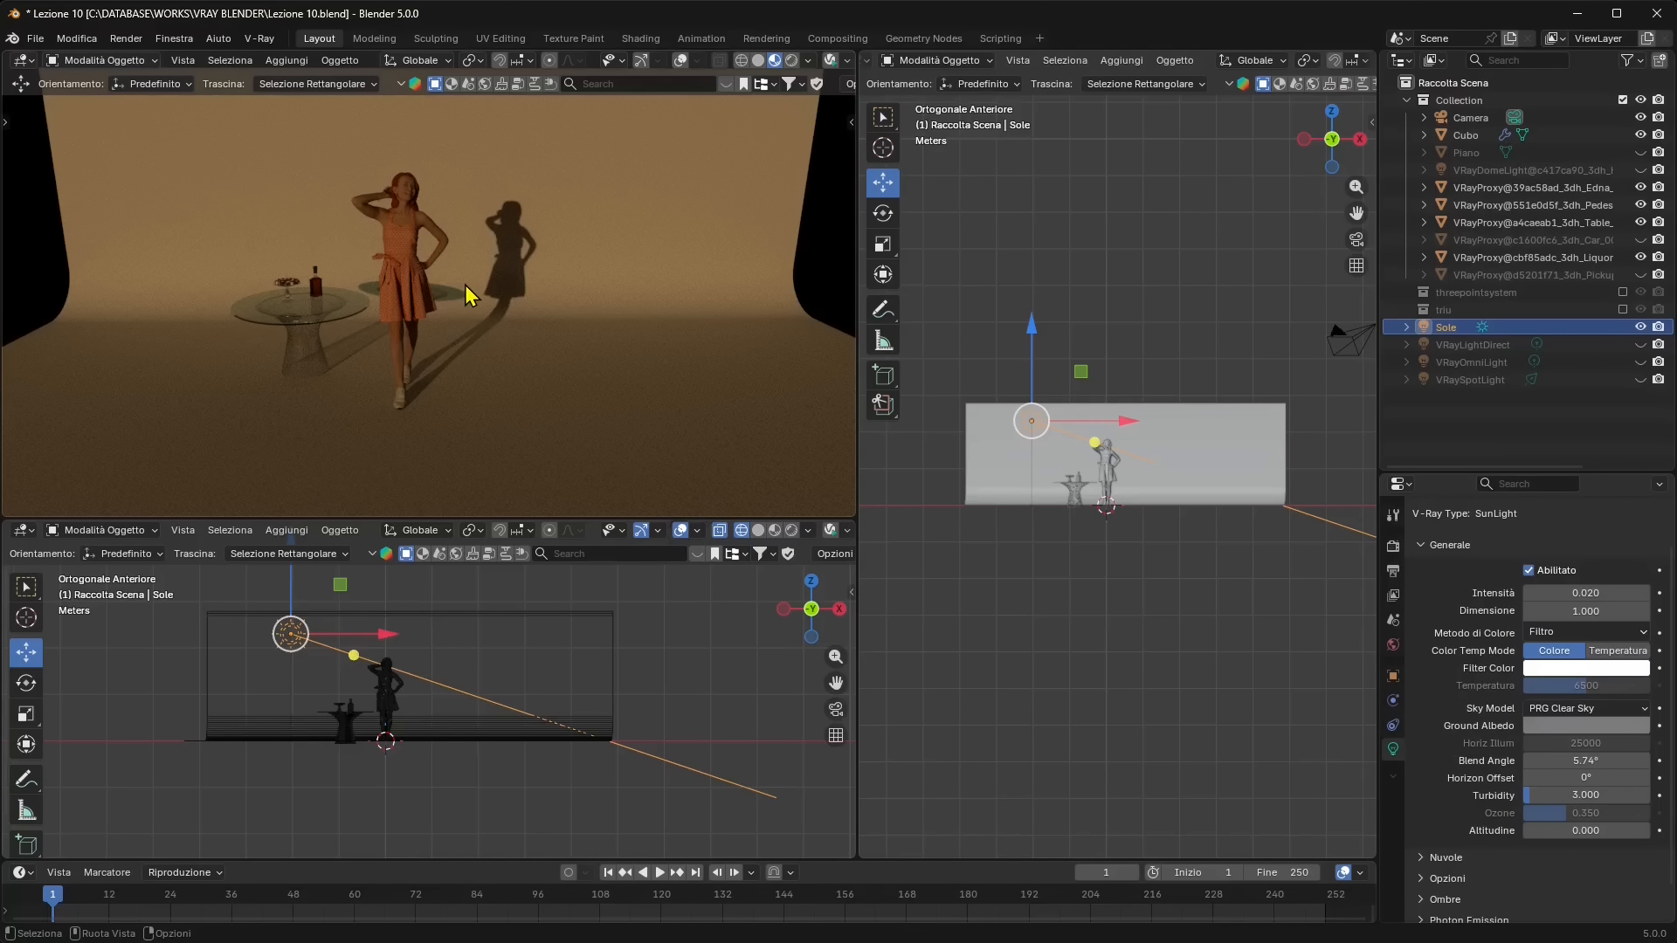
scroll(459, 319, "down", 1)
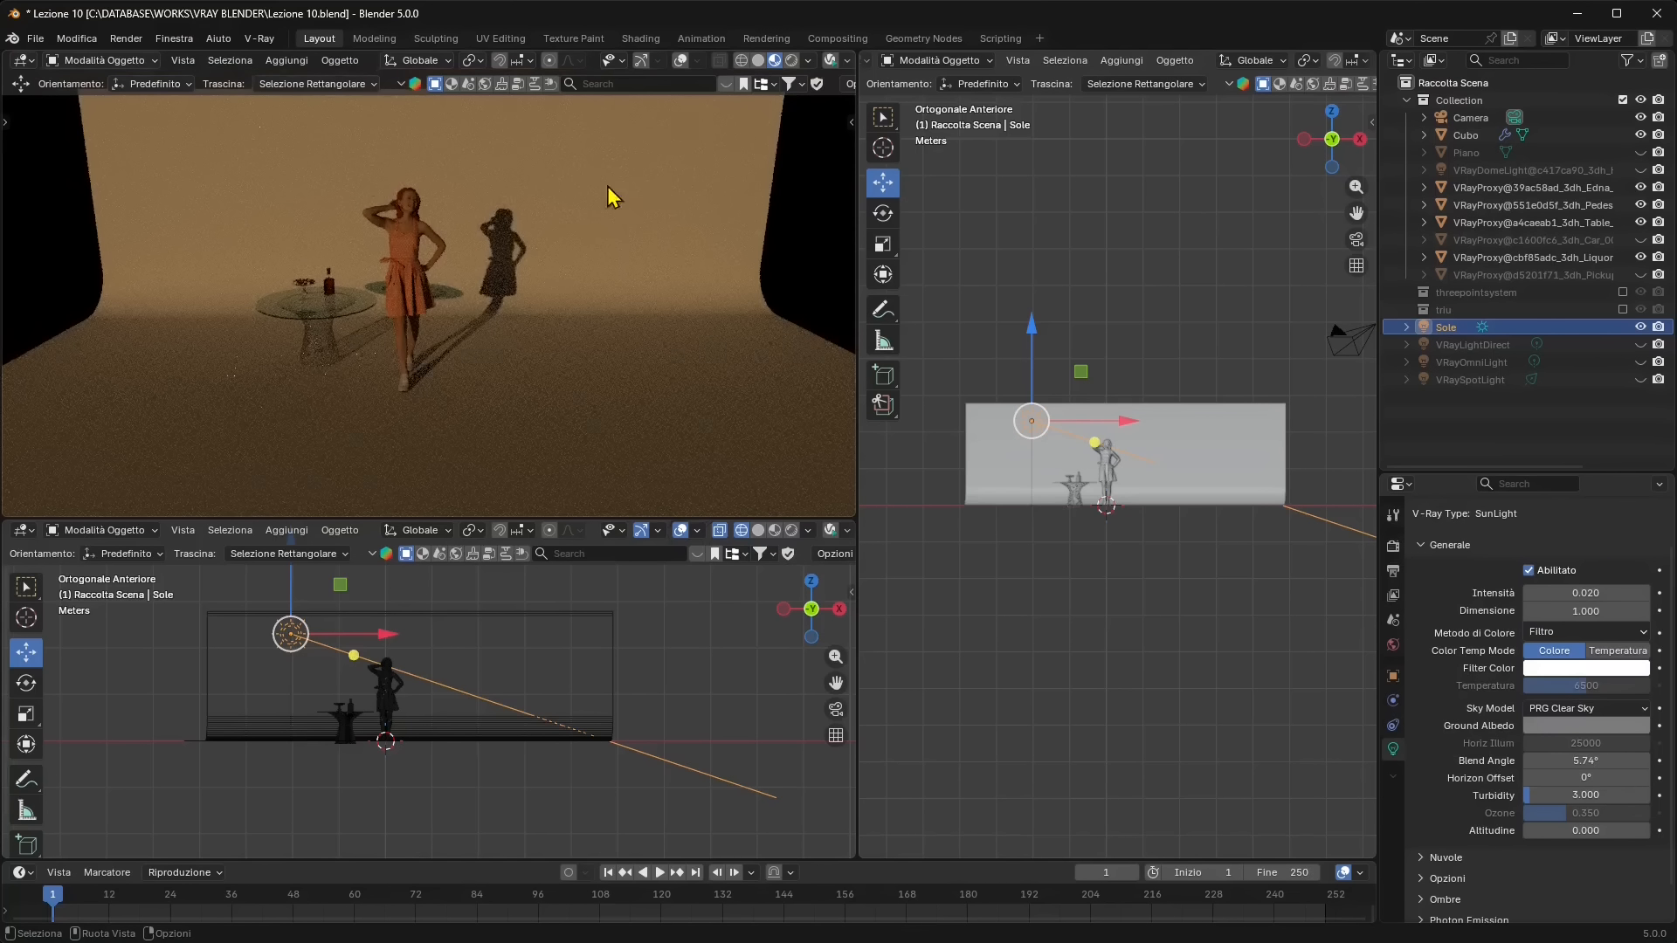
scroll(557, 224, "down", 1)
mouse_move(321, 392)
middle_mouse_down()
mouse_move(432, 374)
mouse_move(505, 401)
mouse_move(370, 401)
mouse_move(548, 265)
mouse_move(489, 280)
mouse_move(610, 349)
mouse_move(381, 282)
mouse_move(411, 244)
mouse_move(393, 262)
middle_mouse_up()
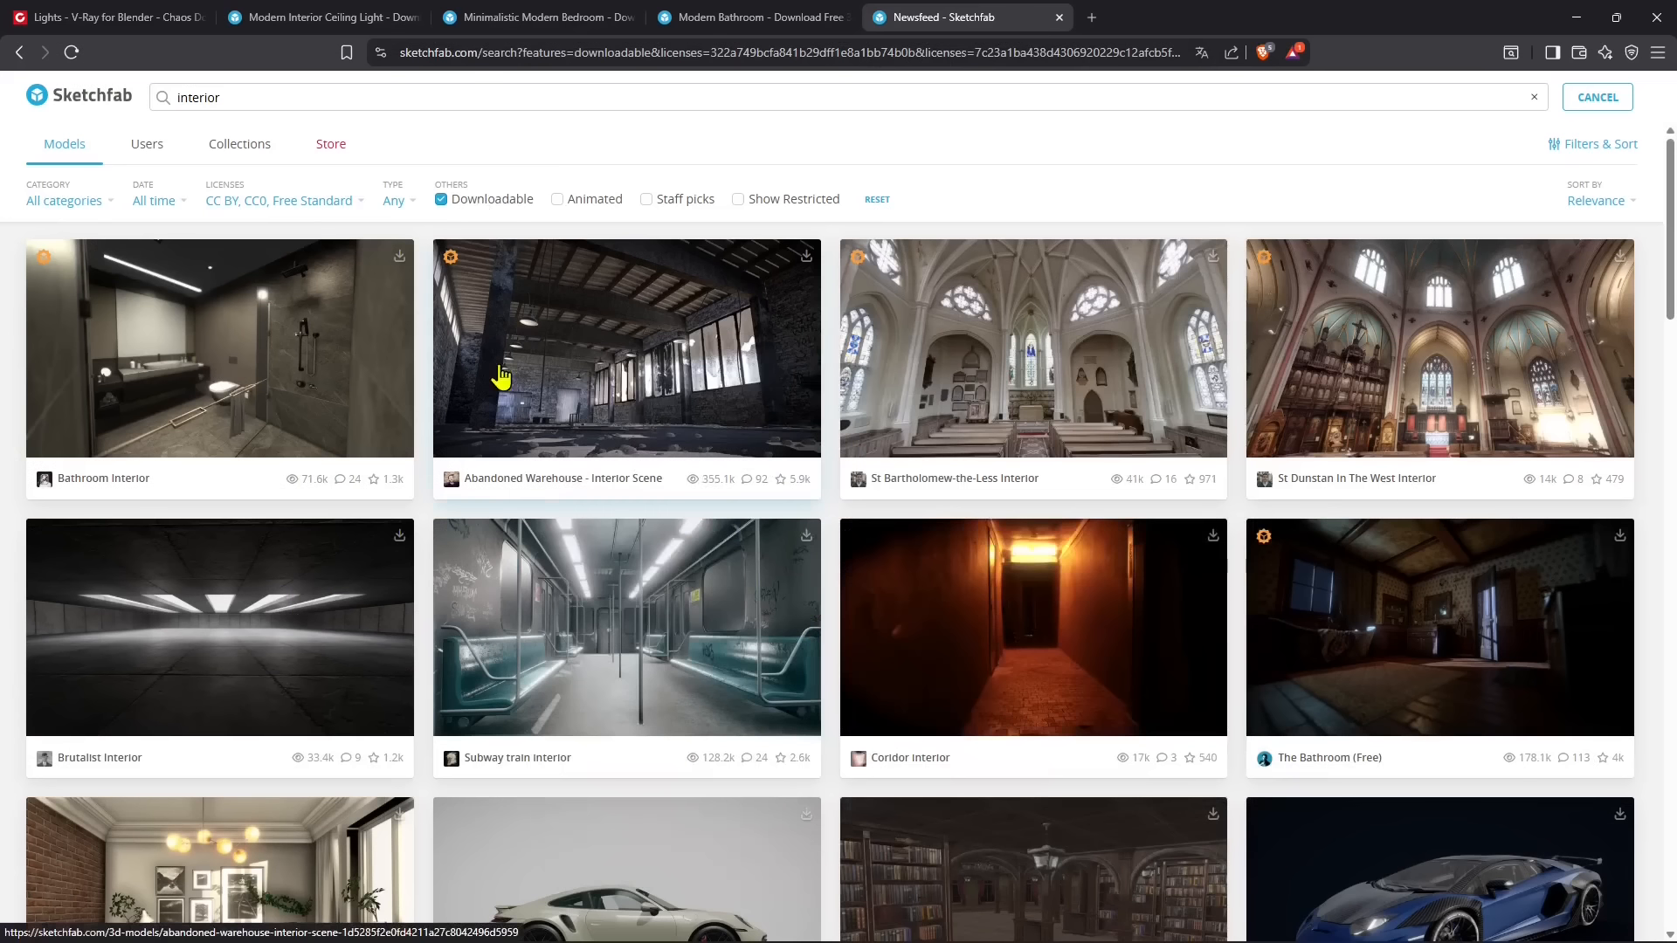
Switch to Sketchfab and look through the downloadable models listed for "interior".
scroll(502, 380, "down", 2)
scroll(236, 431, "down", 1)
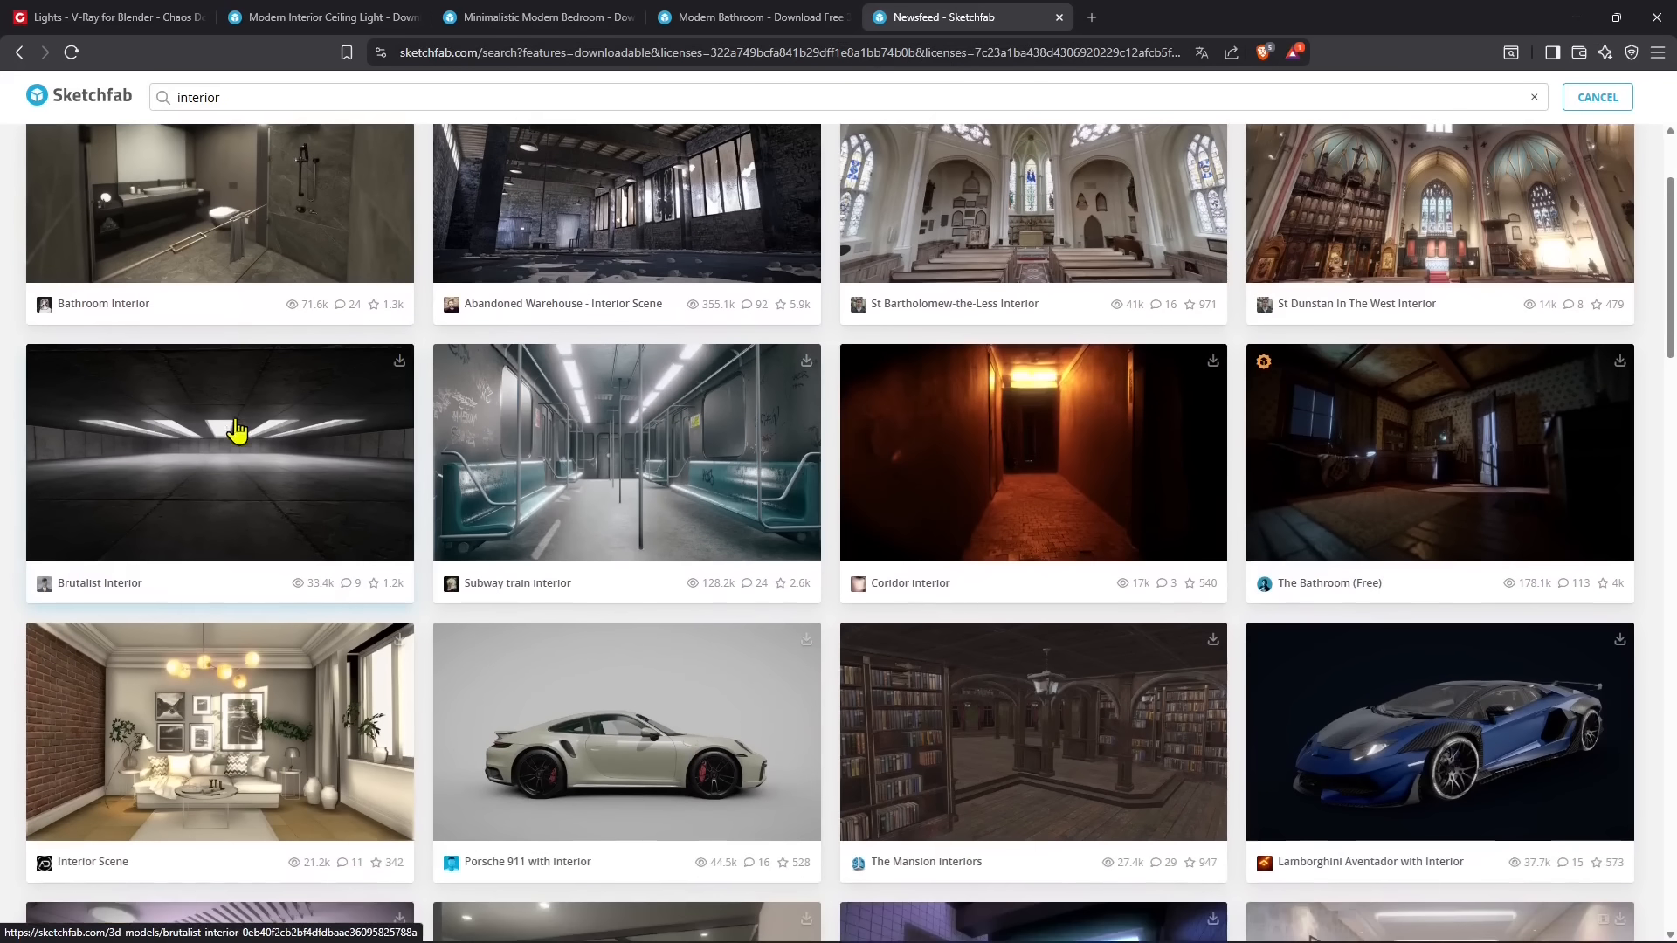
scroll(673, 488, "down", 3)
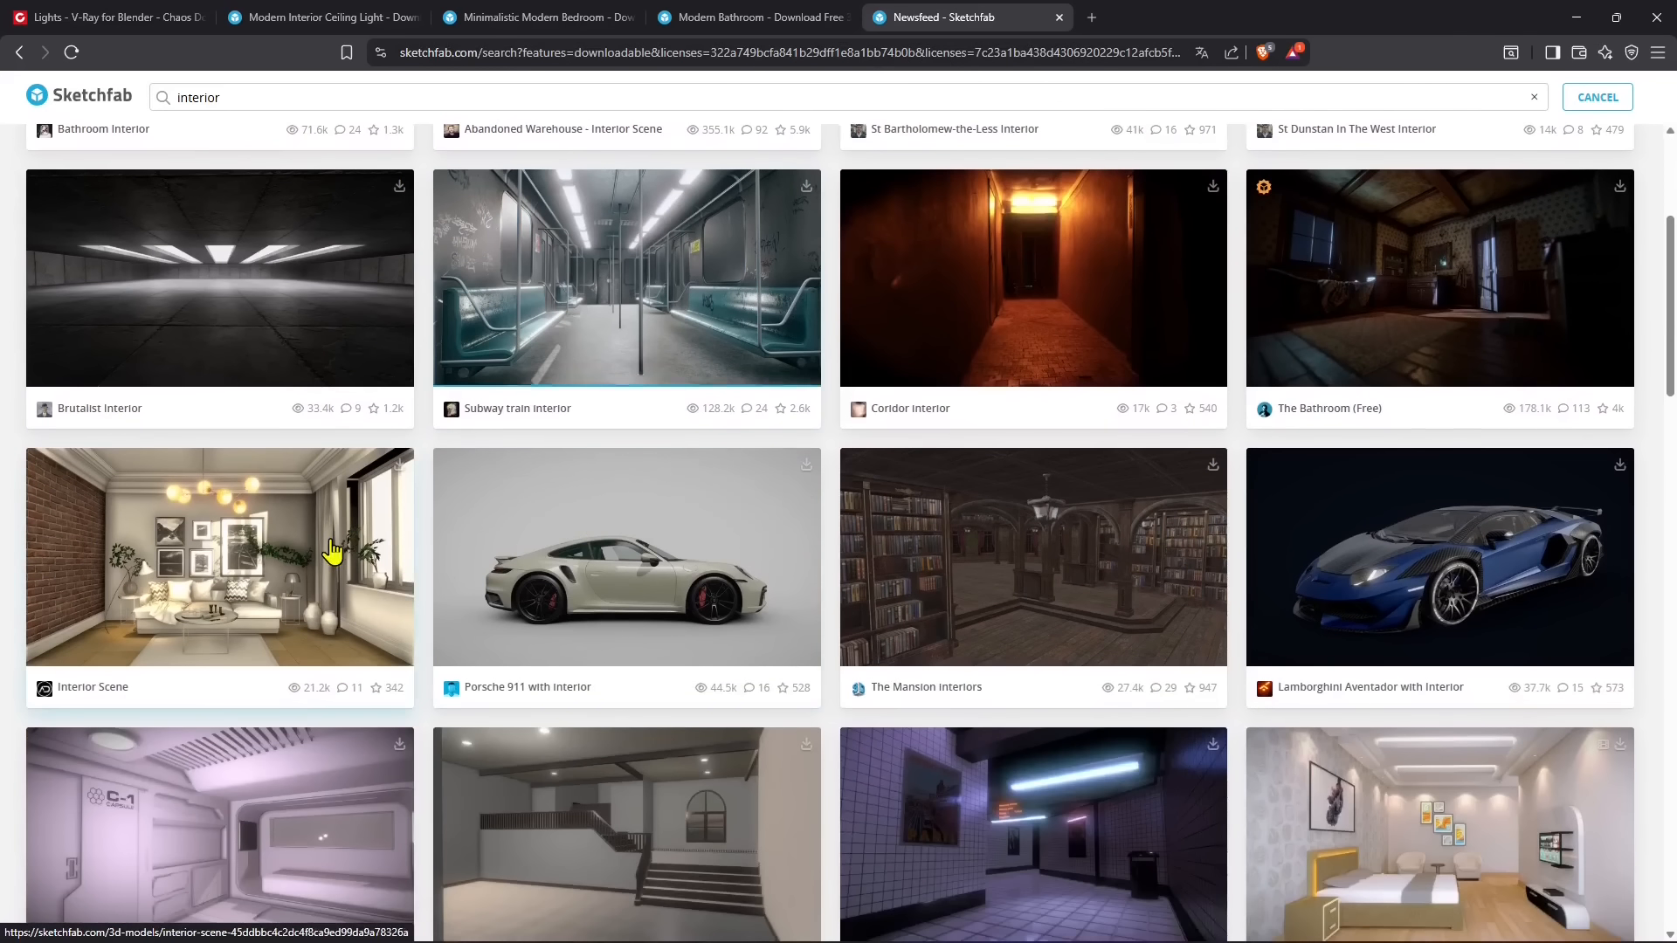
scroll(325, 552, "down", 2)
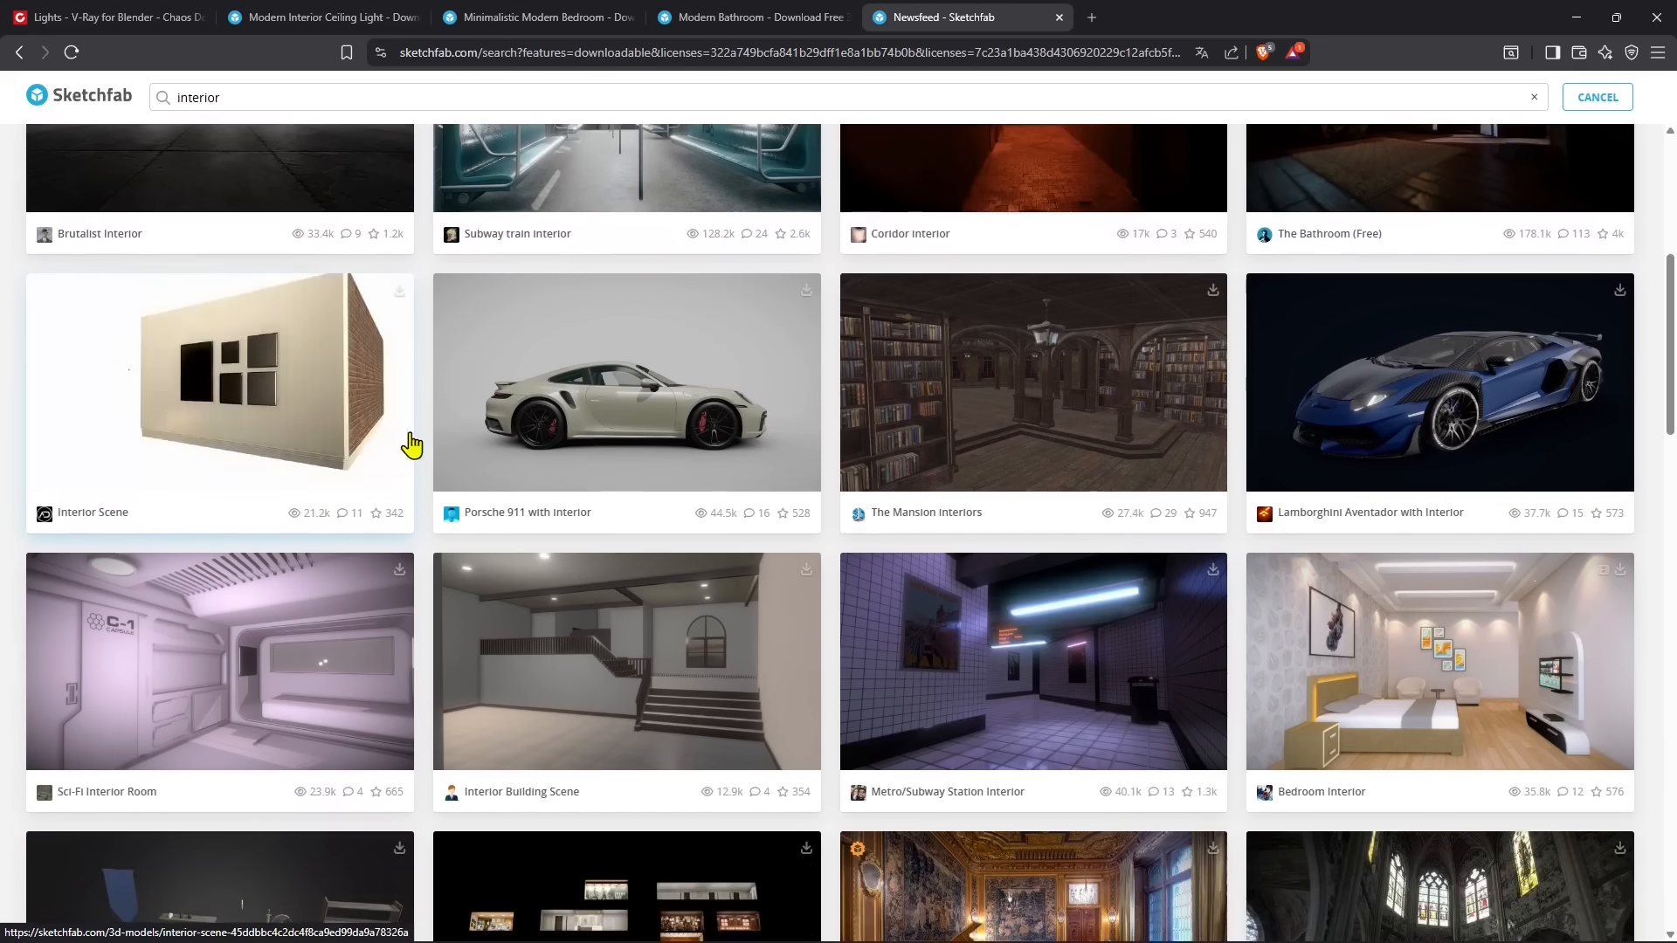
scroll(791, 454, "down", 3)
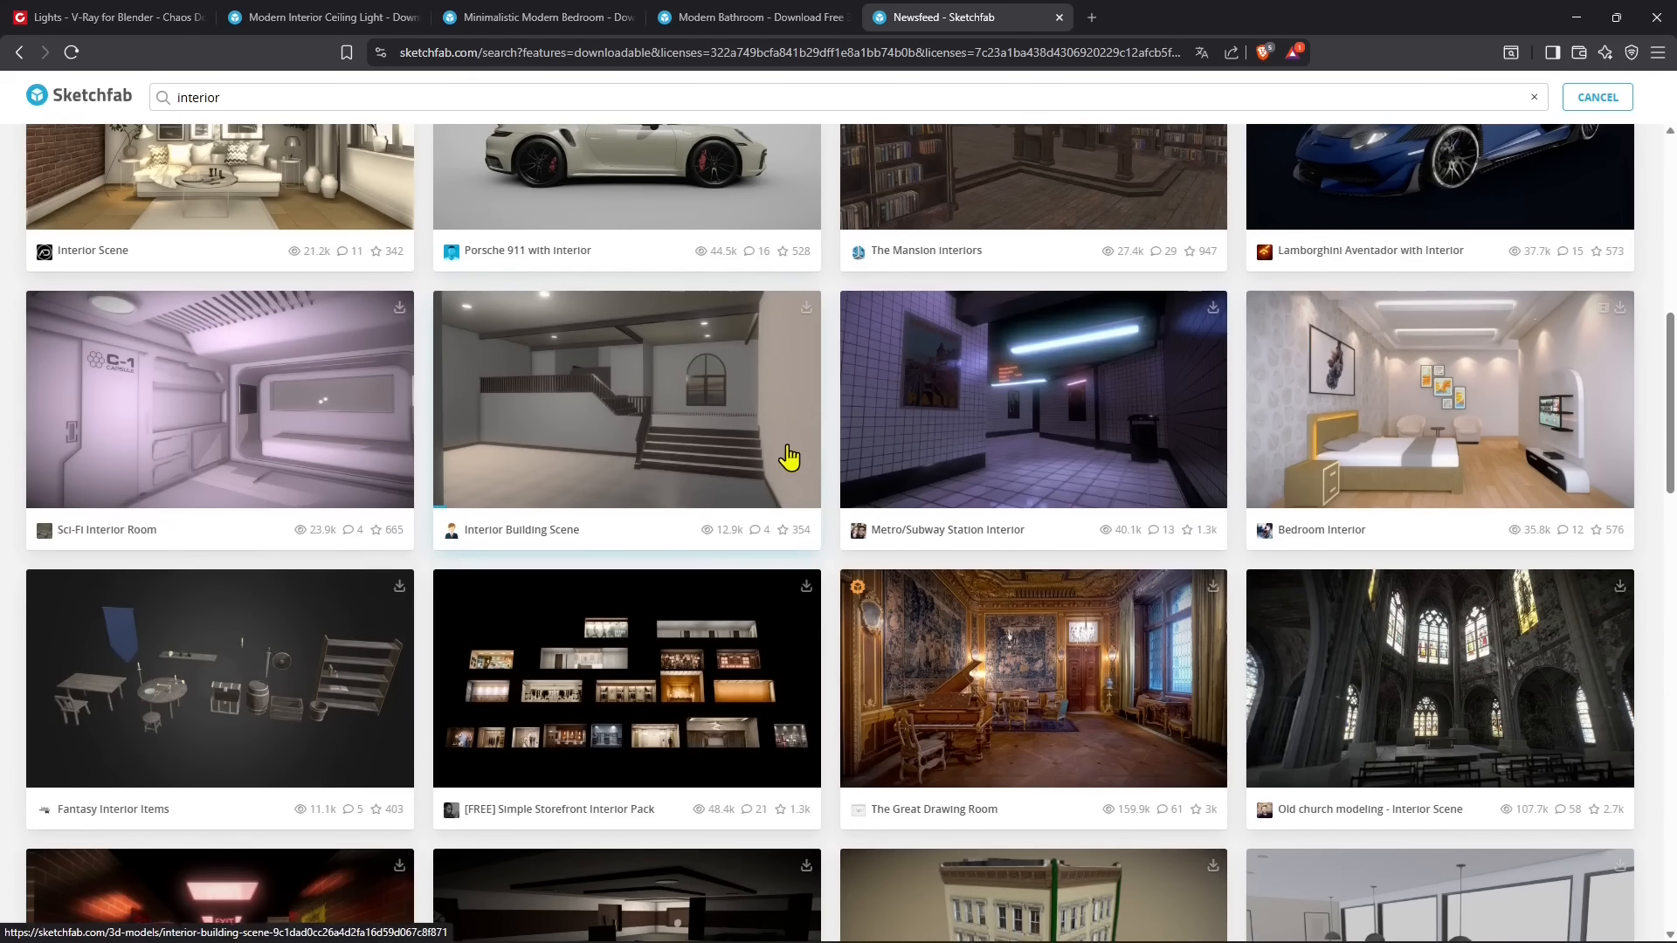
scroll(788, 456, "down", 3)
scroll(788, 456, "down", 8)
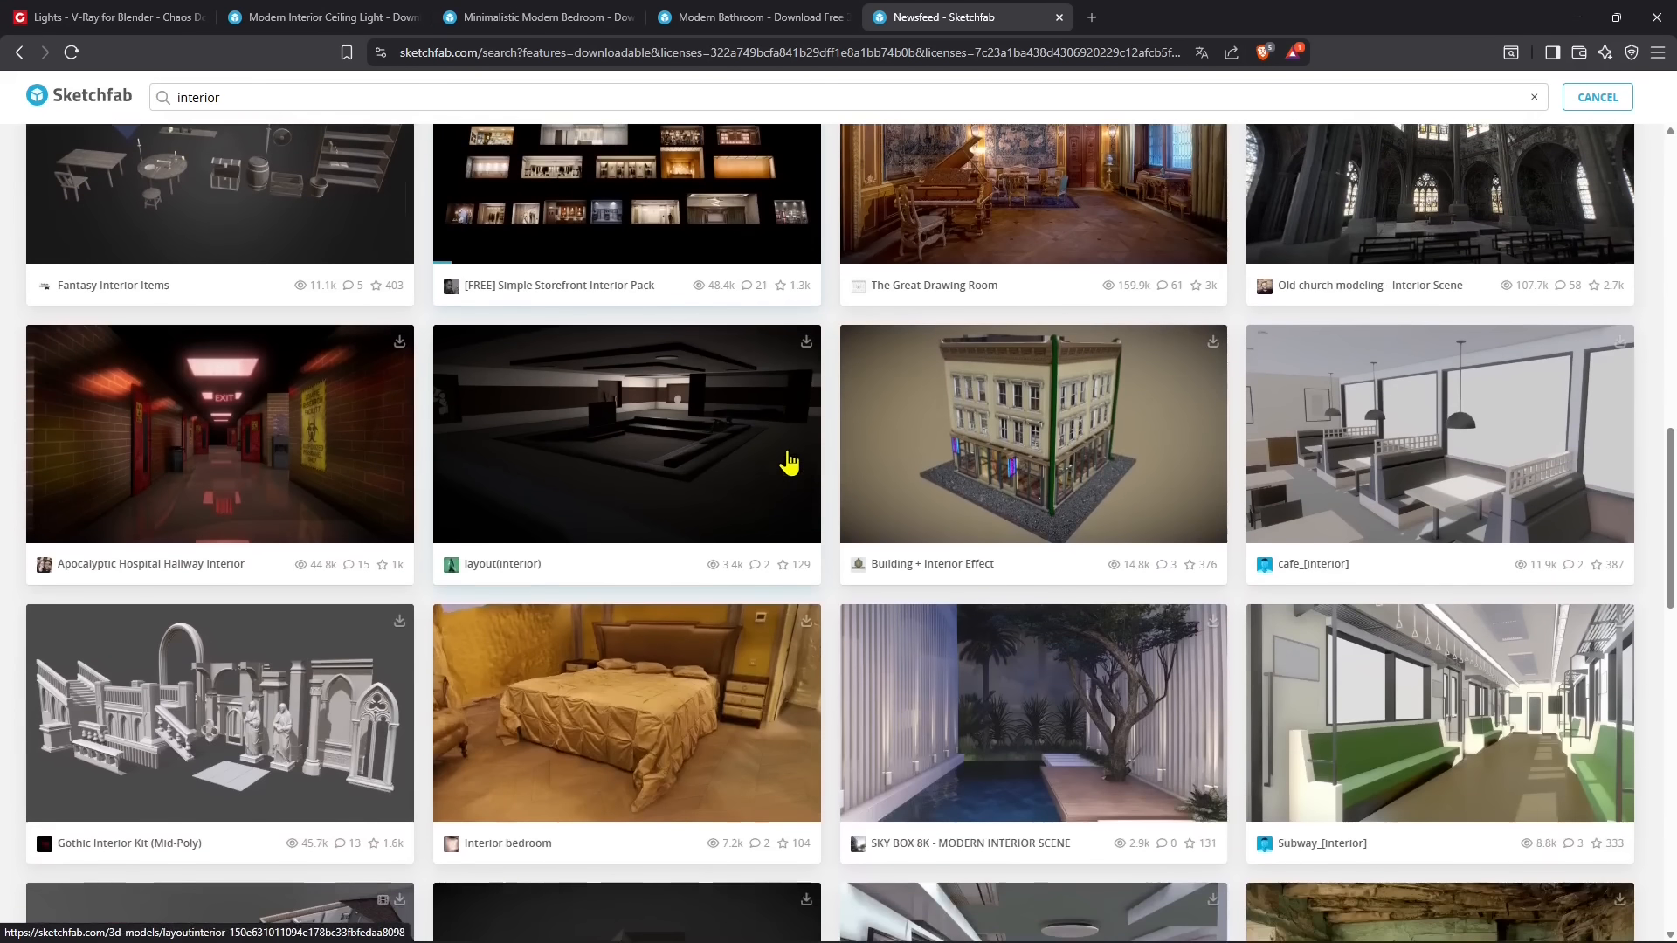
scroll(788, 461, "down", 9)
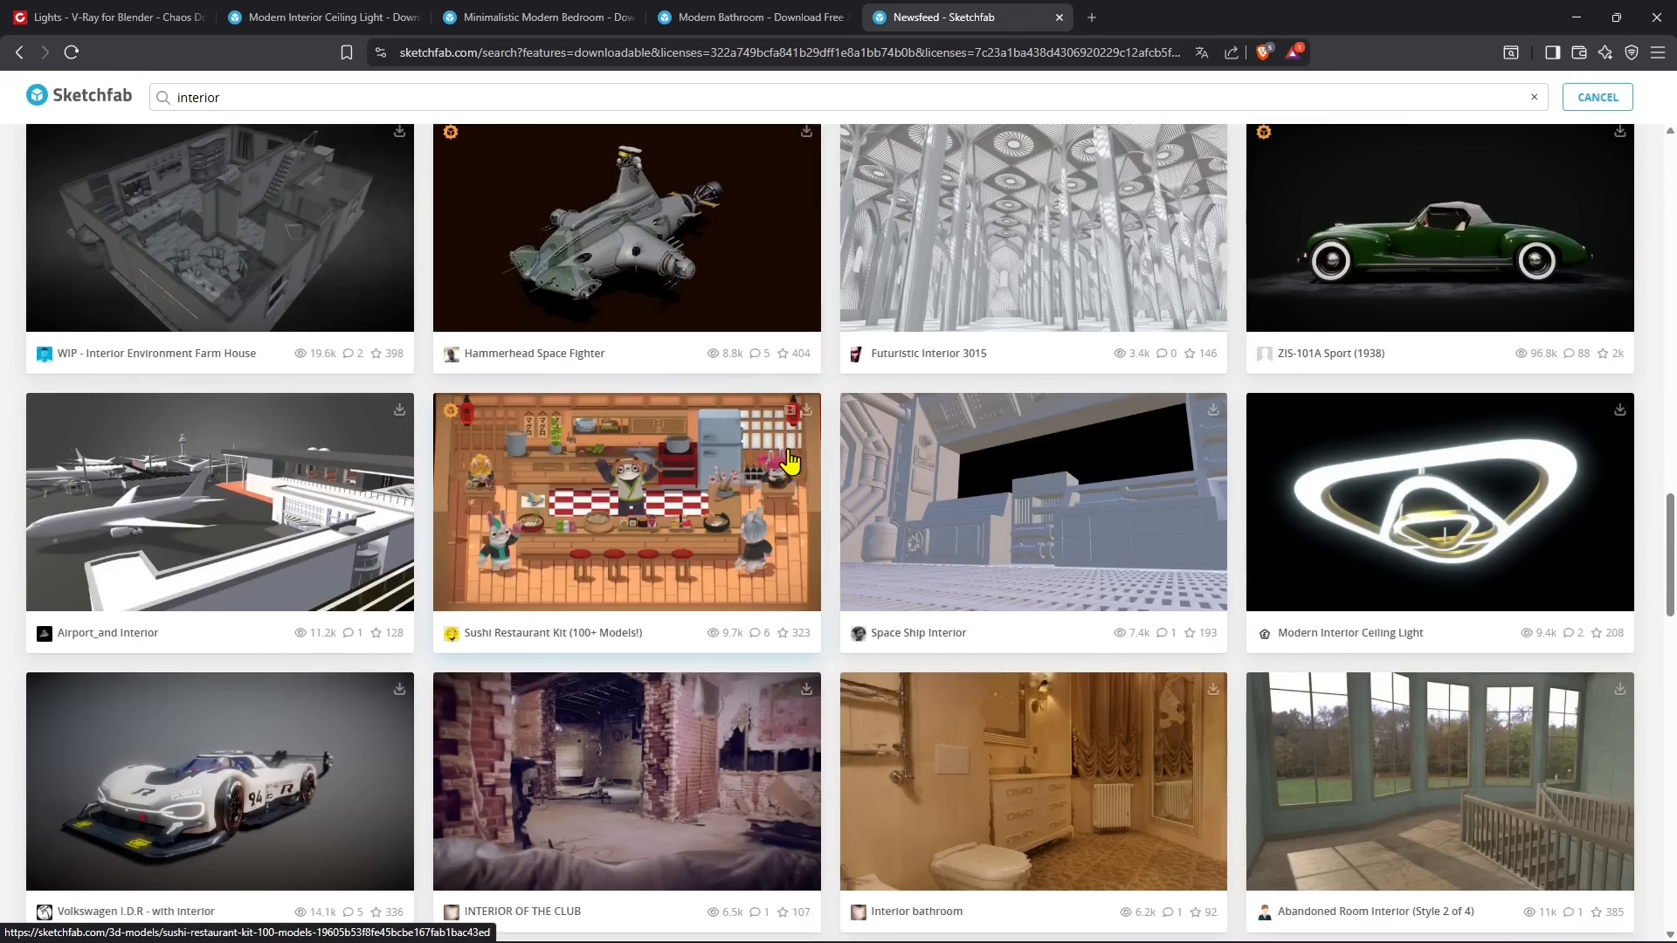
scroll(789, 461, "down", 5)
Search the downloadable models for "interior room" and look through the results.
left_click(303, 95)
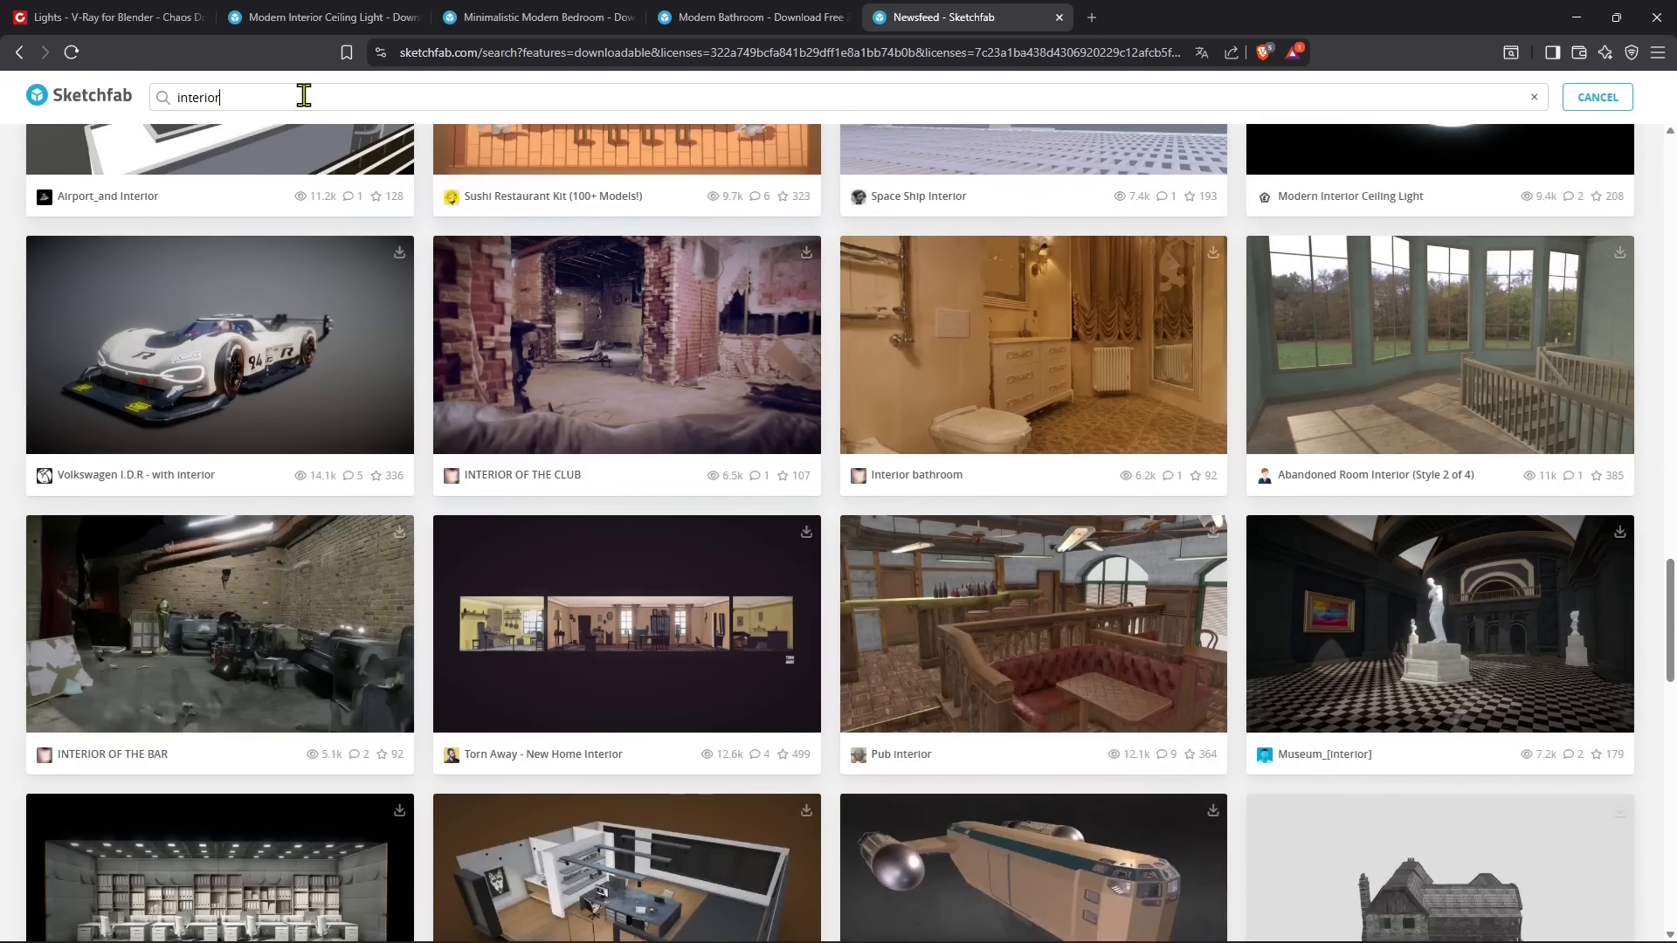
type("room")
key("Return")
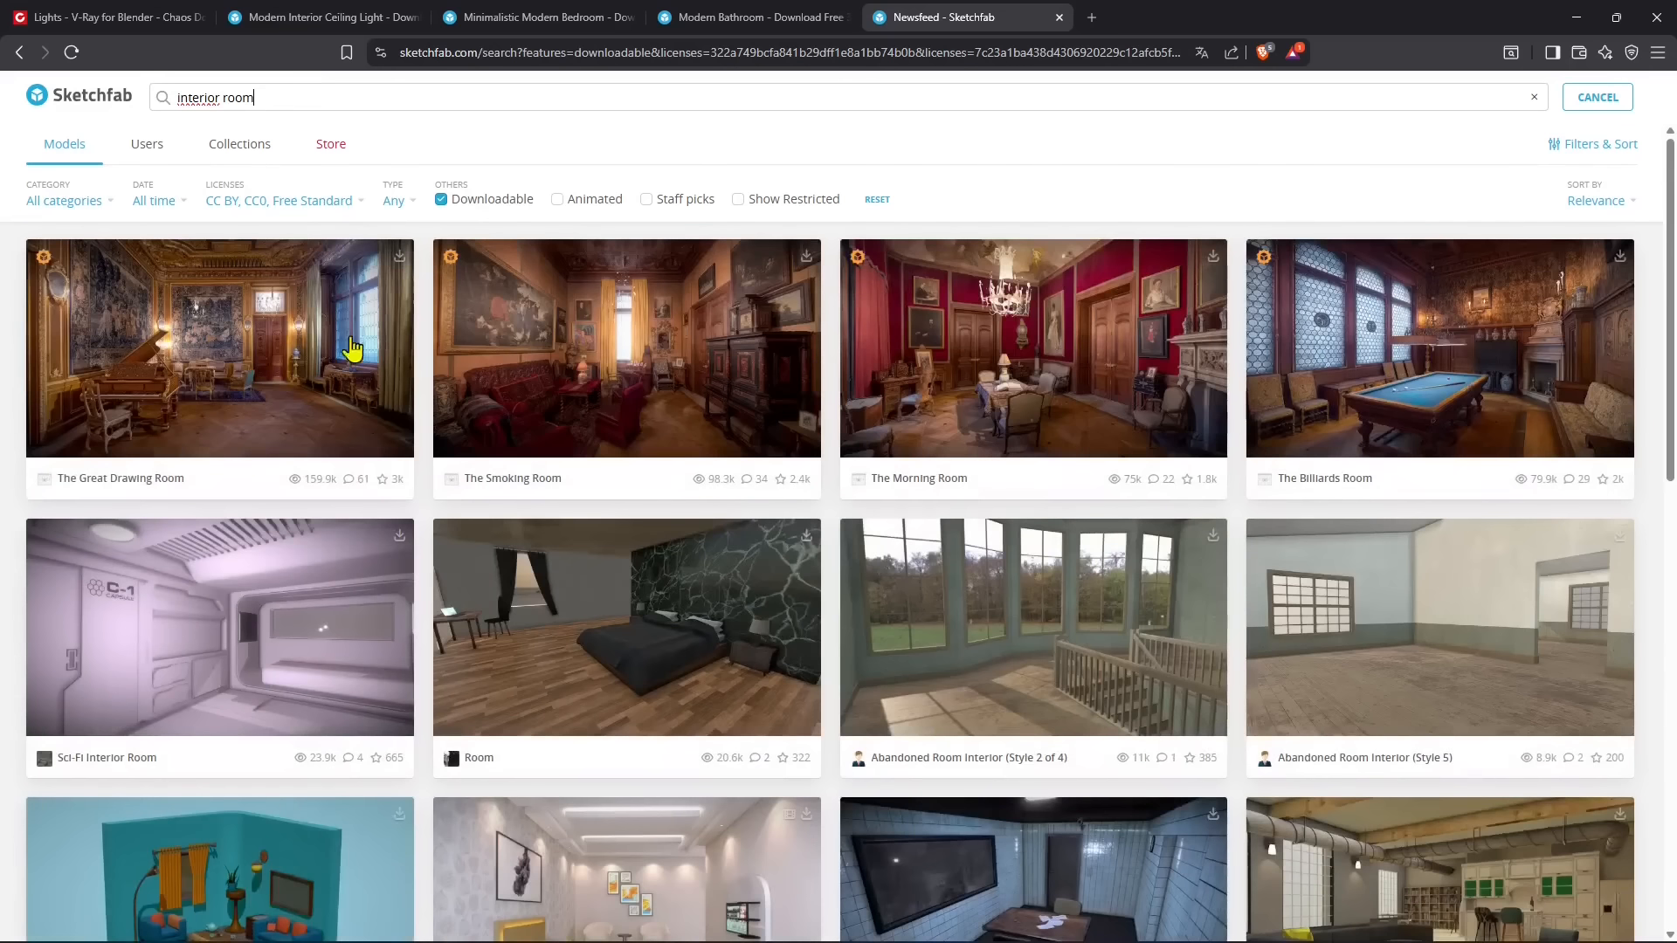
scroll(428, 585, "down", 2)
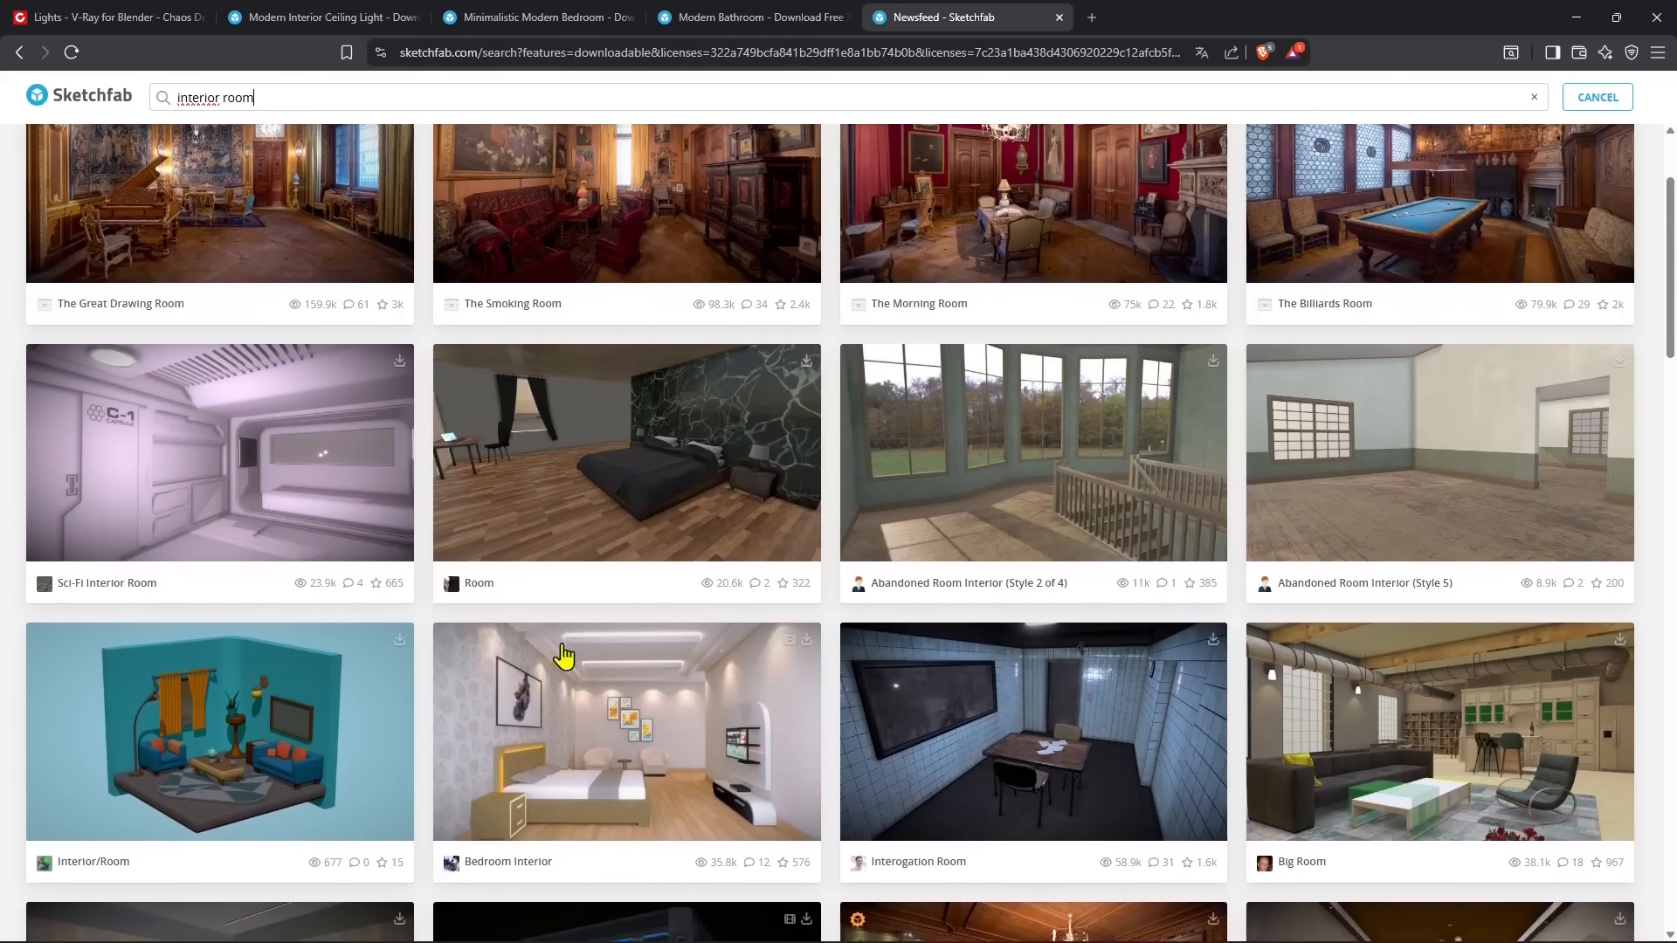
scroll(664, 445, "down", 13)
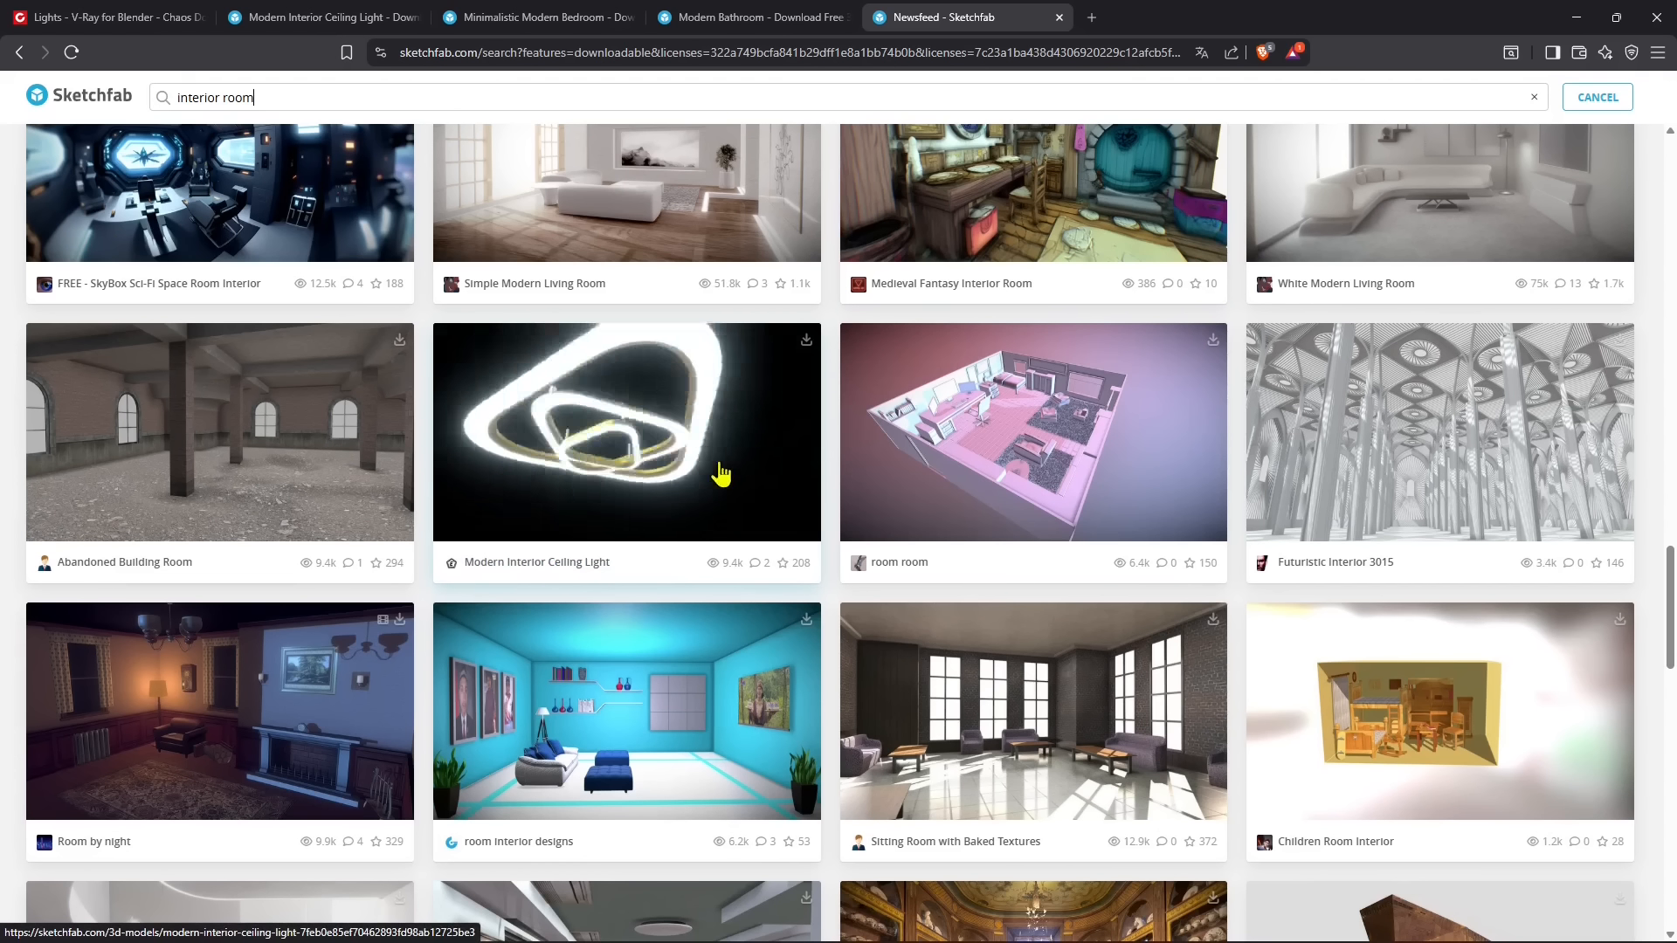
Download the Modern Interior Ceiling Light model in its original blend format into the Import folder and close its page.
left_click(798, 365)
scroll(788, 816, "down", 4)
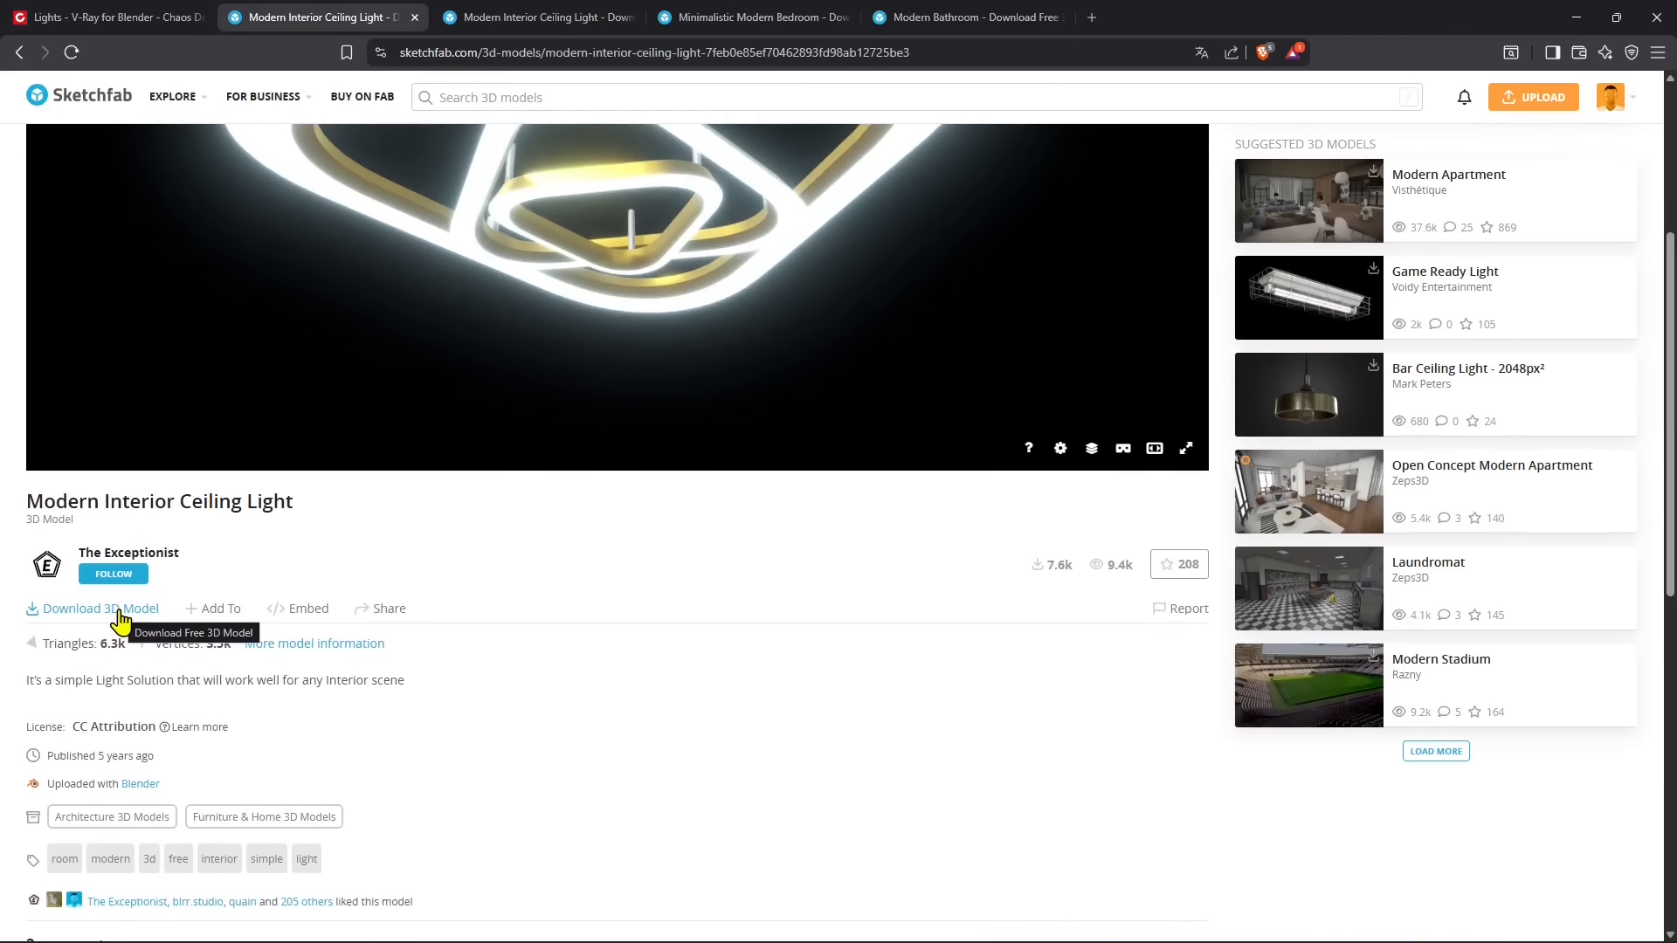
left_click(119, 611)
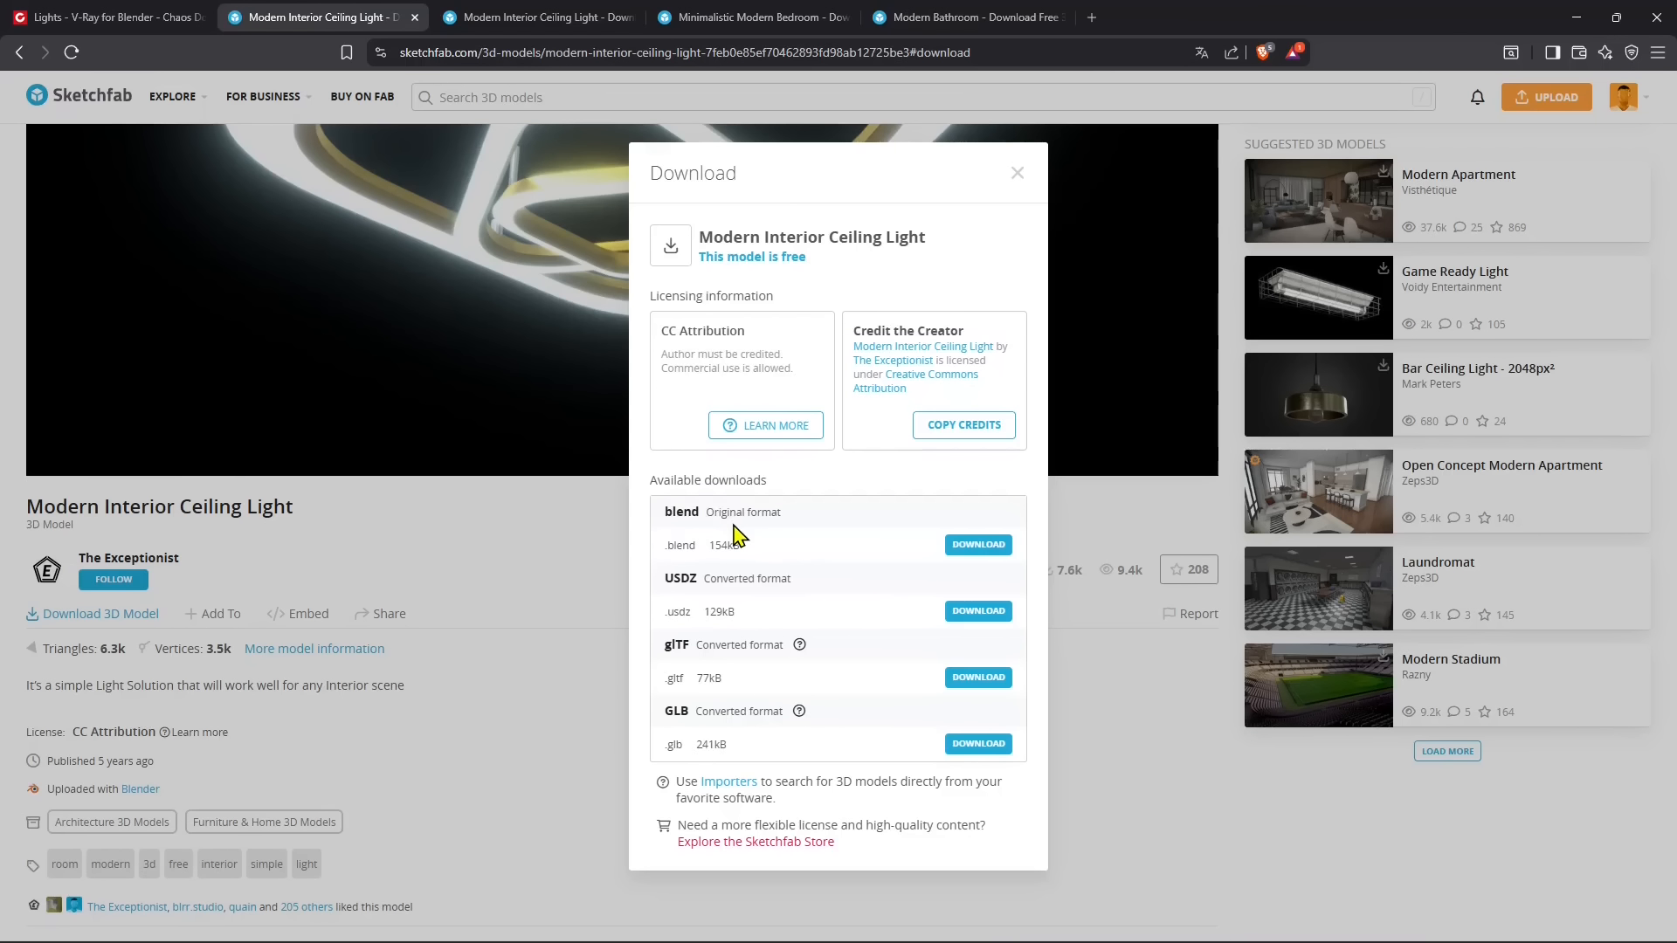
left_click(976, 547)
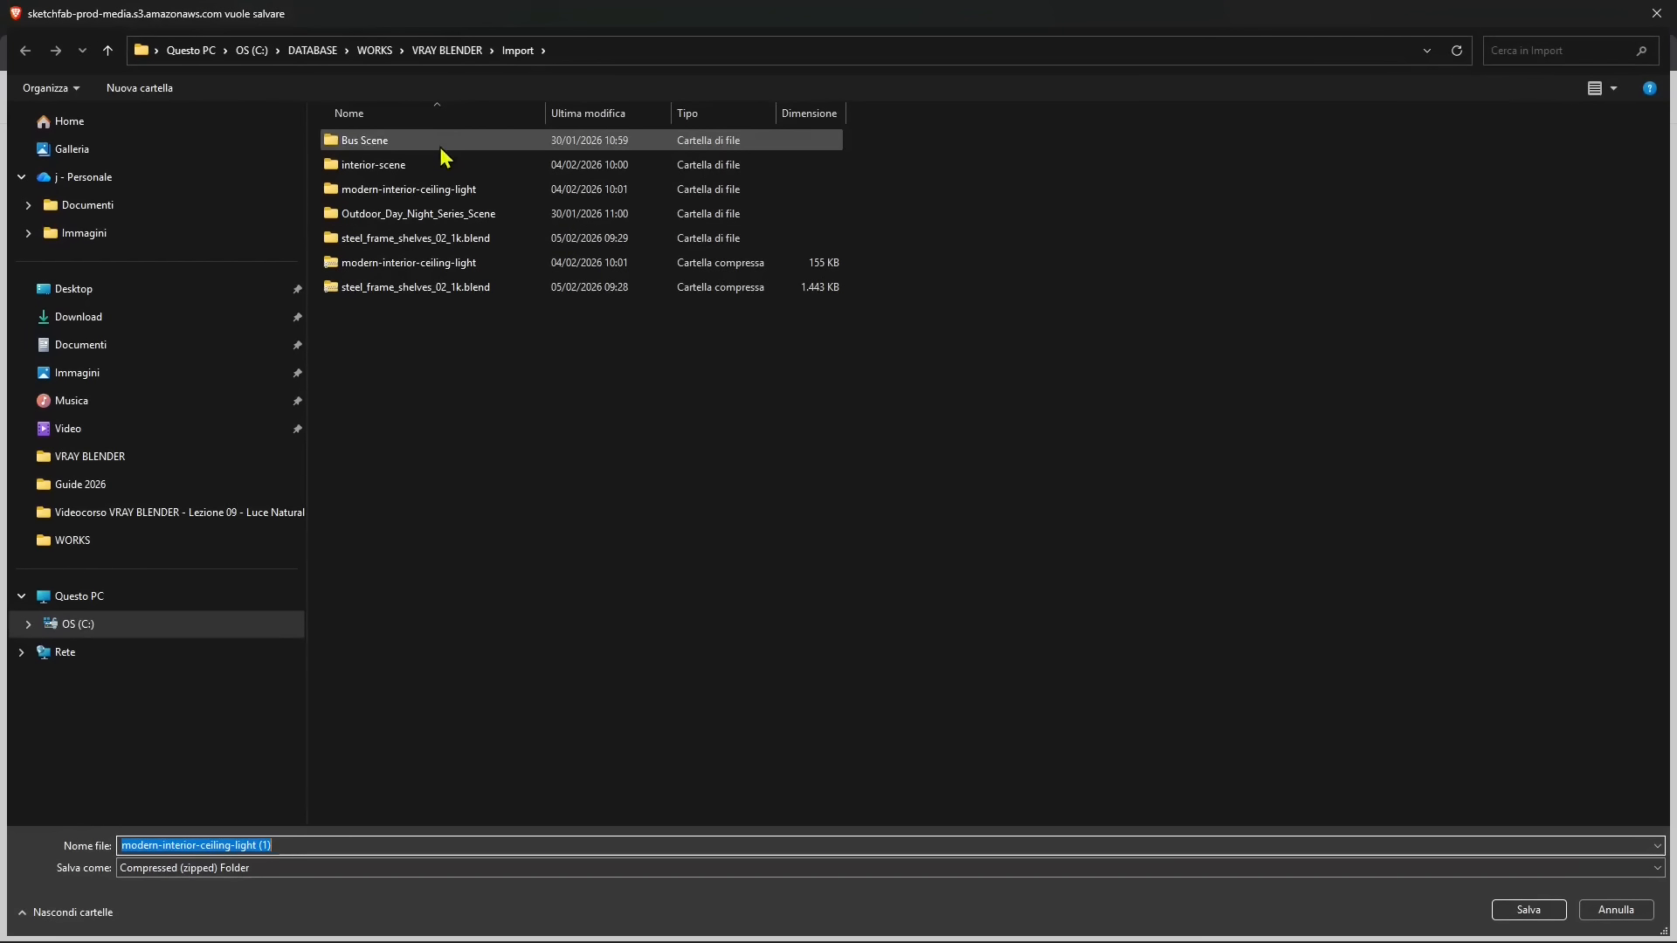
left_click(1524, 910)
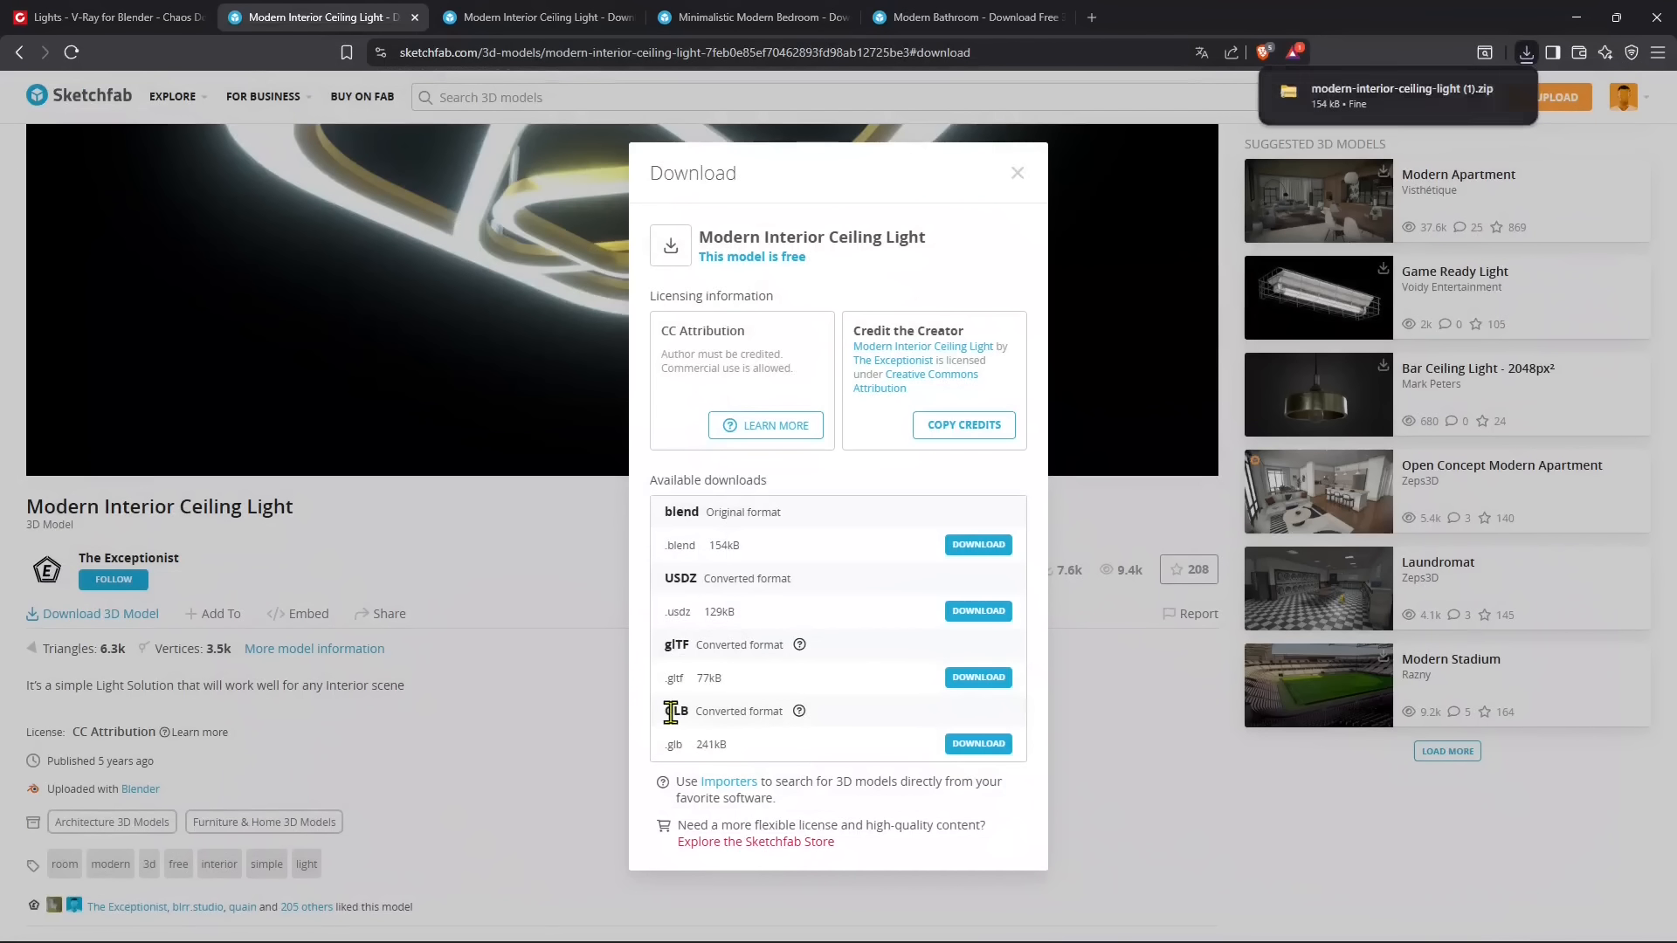
left_click_drag(673, 712, 816, 726)
left_click(705, 709)
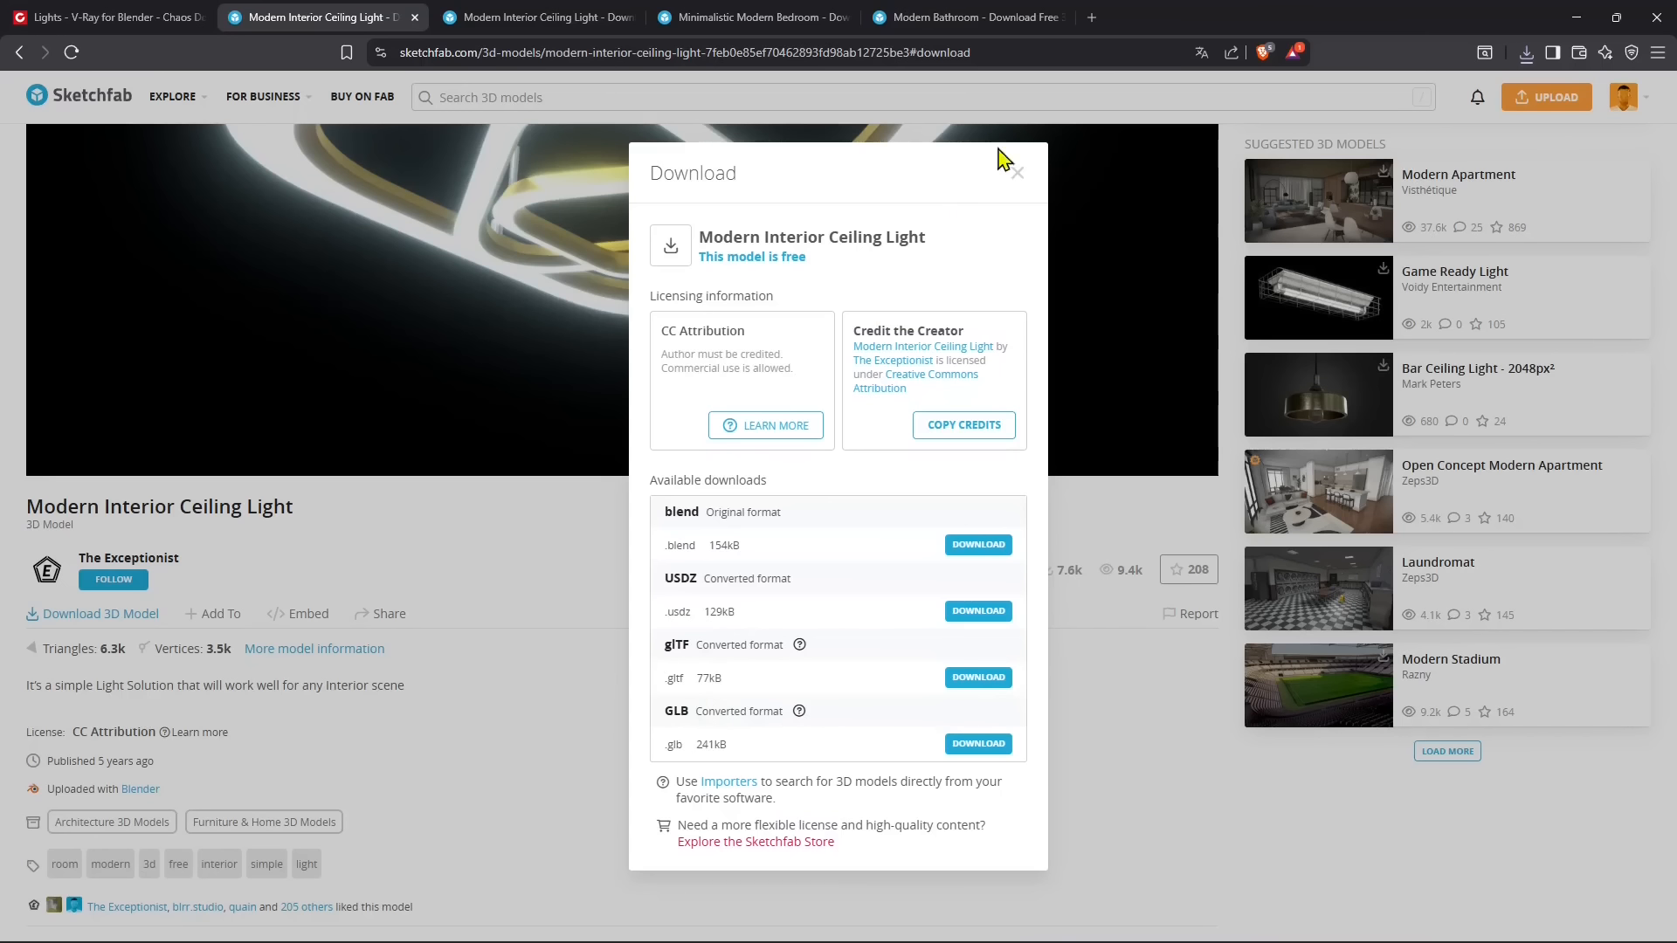
left_click(1017, 175)
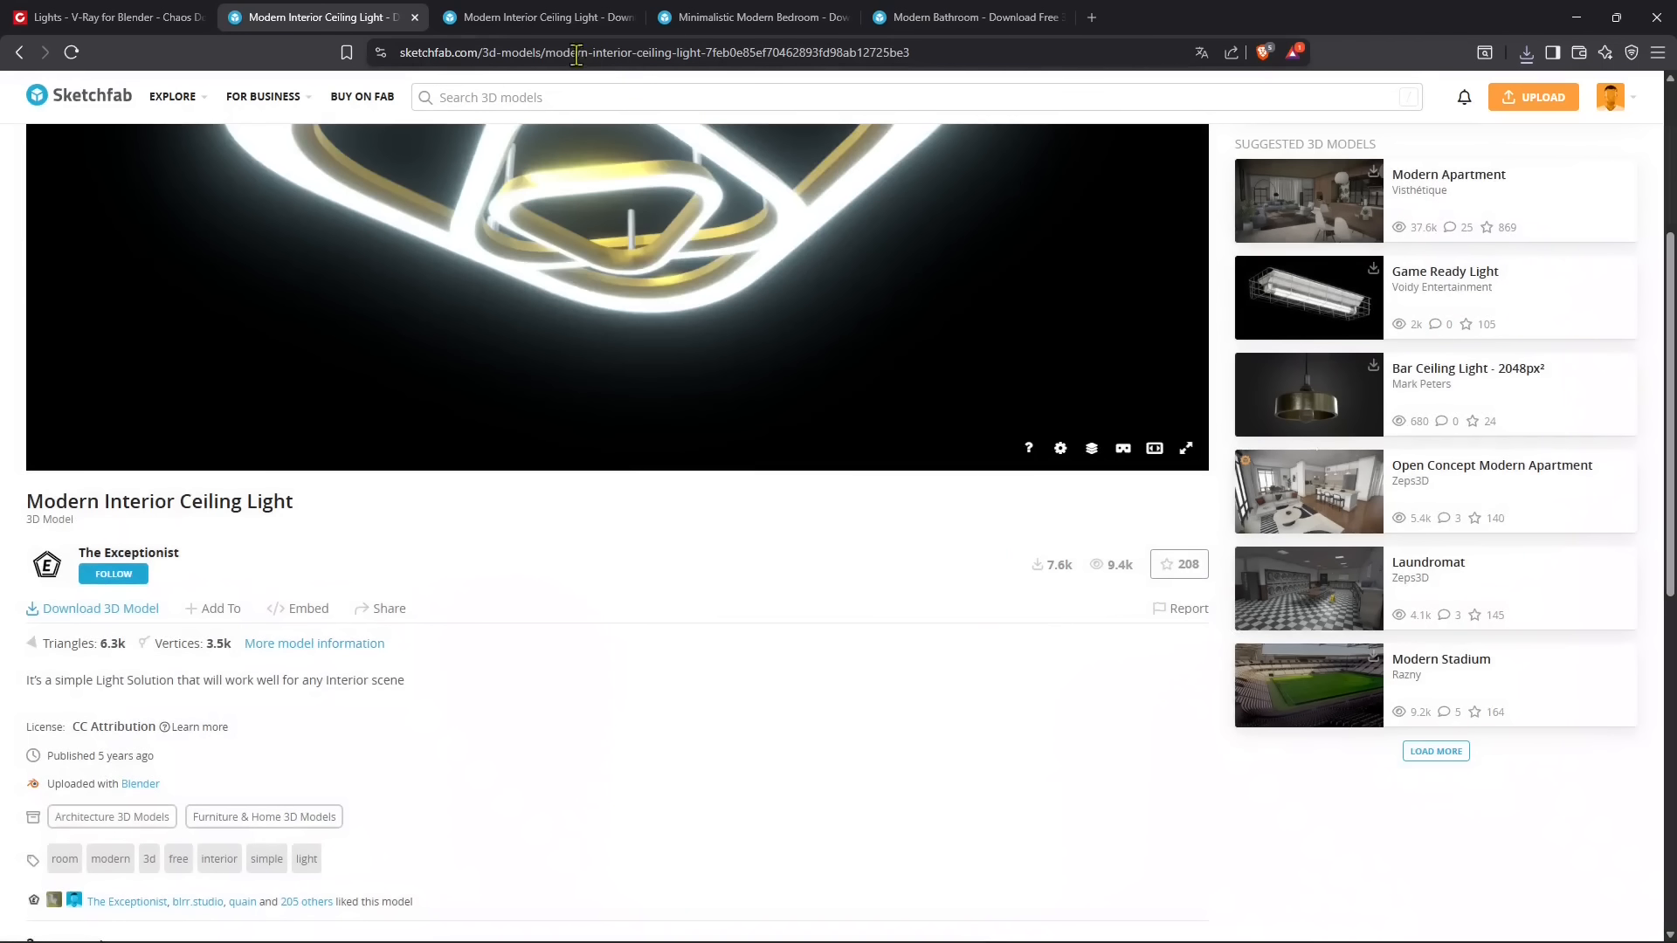
left_click(415, 17)
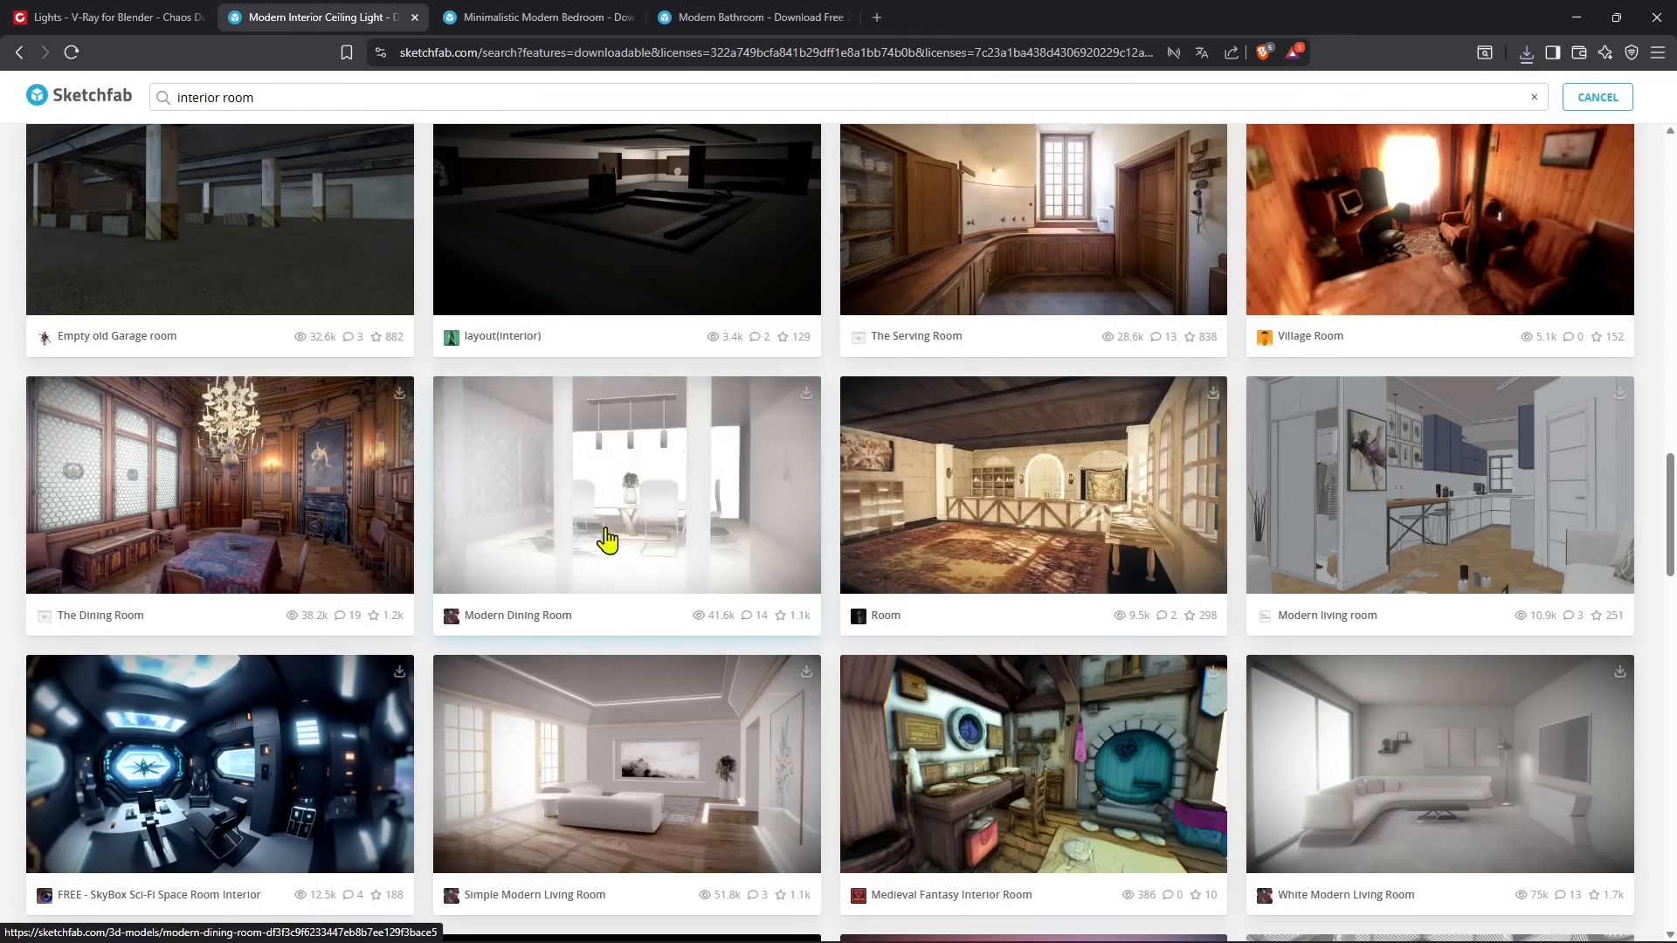
Switch to the Modern Bathroom model page and read its description, including the note on textures.
key("ctrl+Tab")
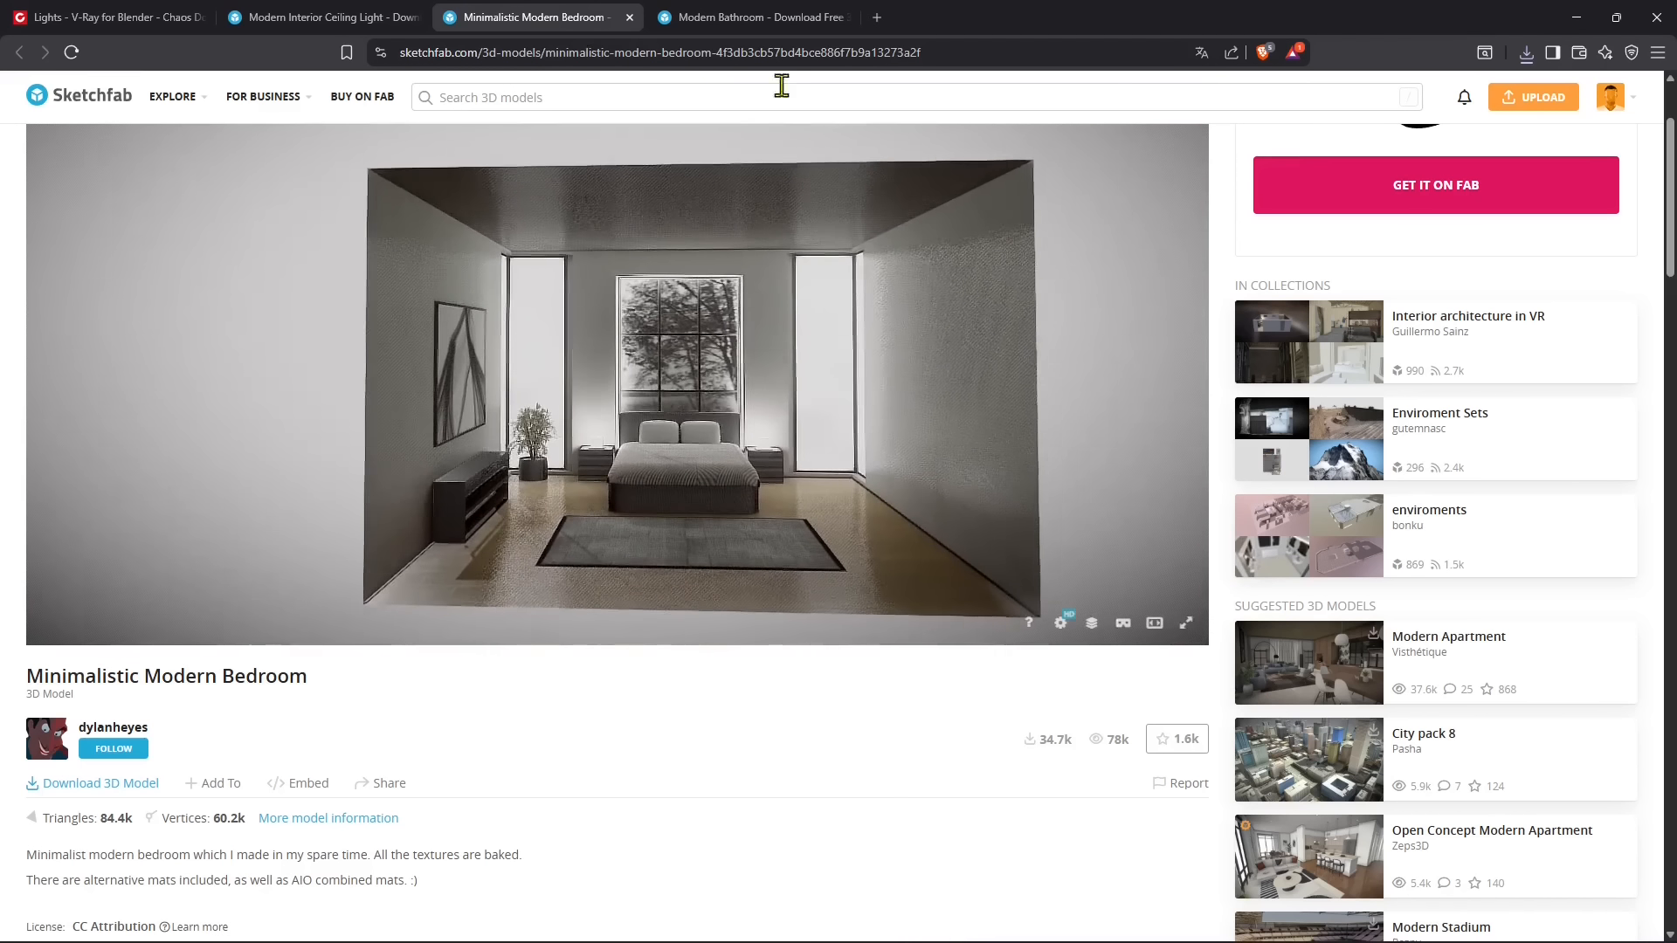
left_click(771, 16)
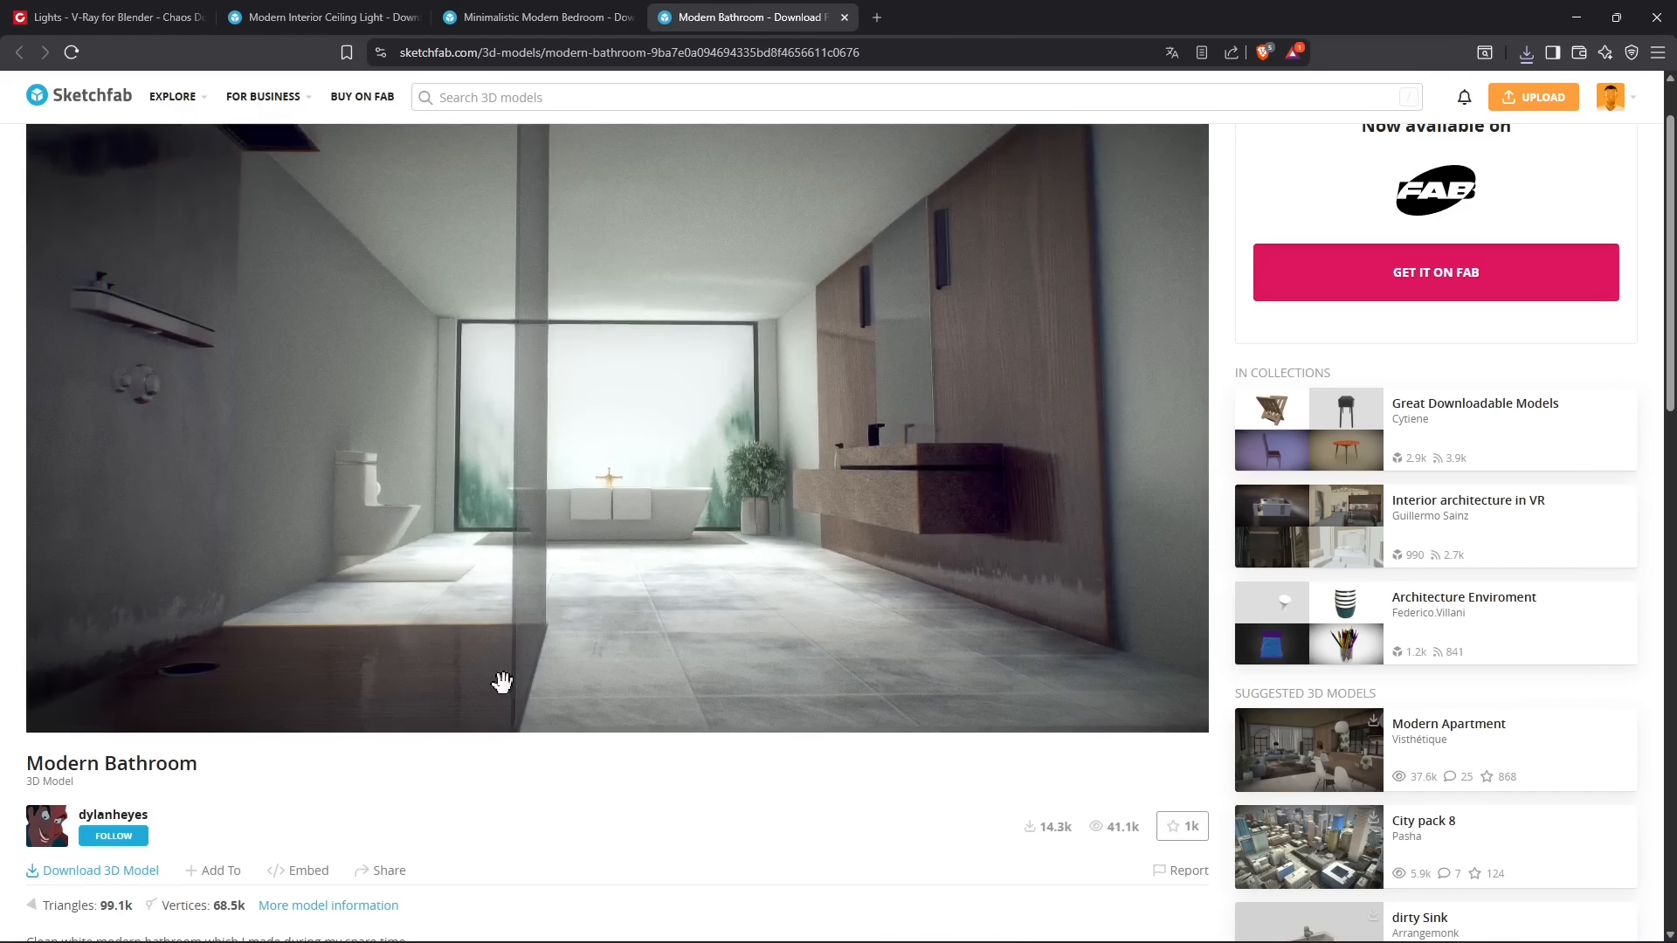
scroll(454, 845, "down", 2)
scroll(454, 844, "down", 2)
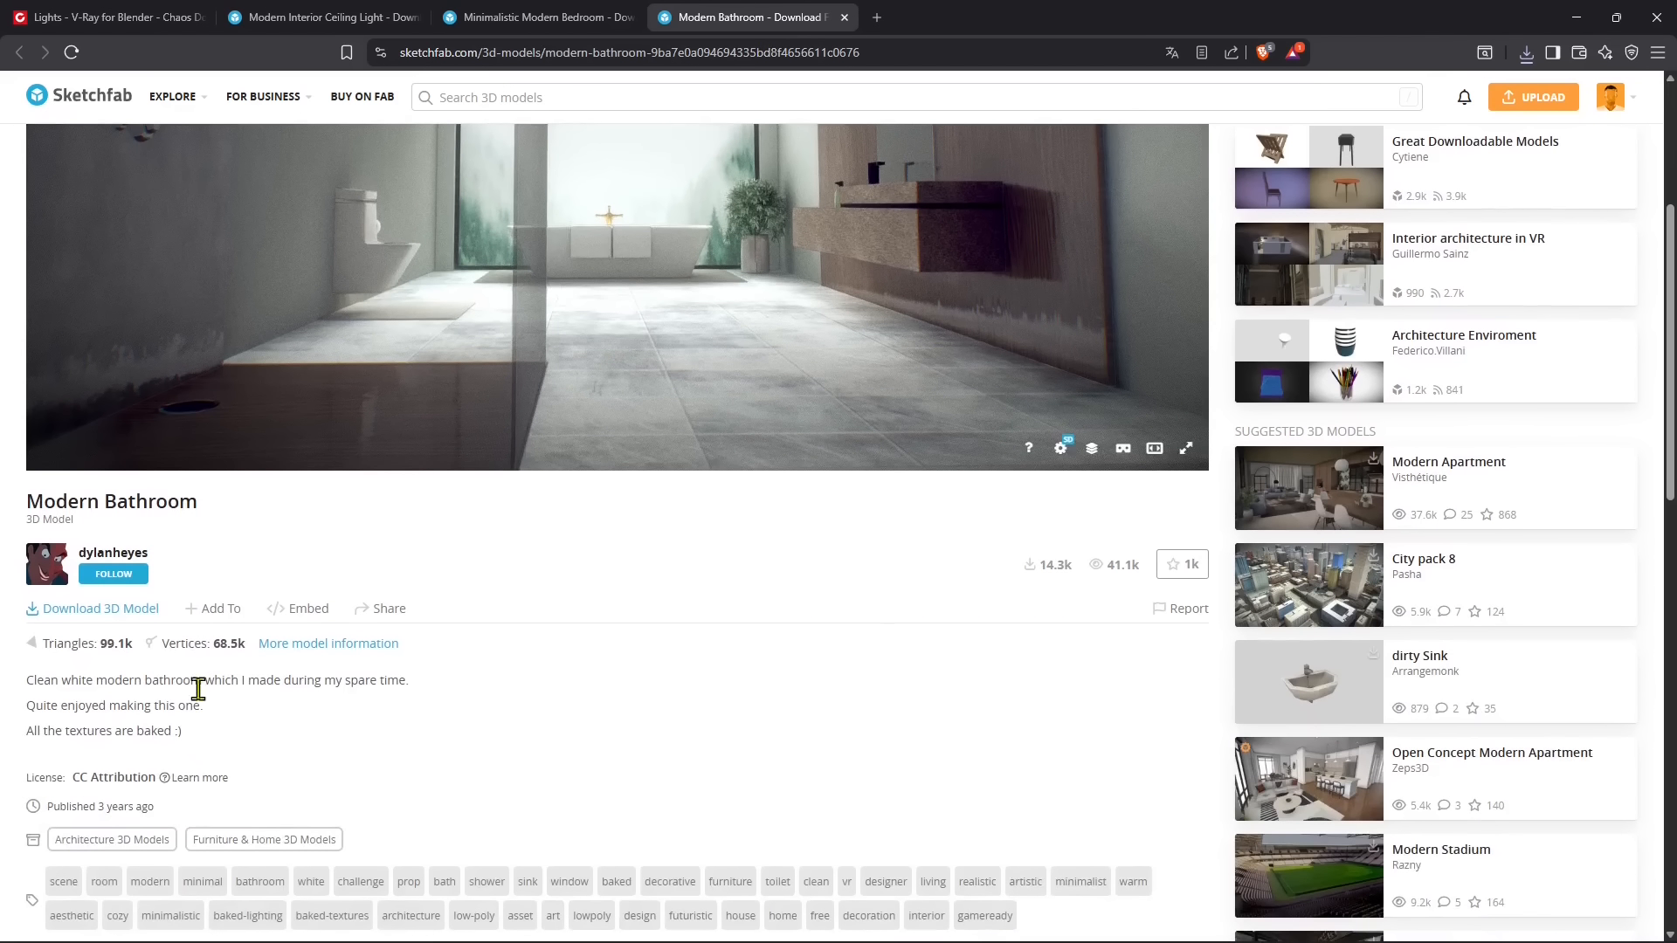
left_click_drag(208, 730, 143, 745)
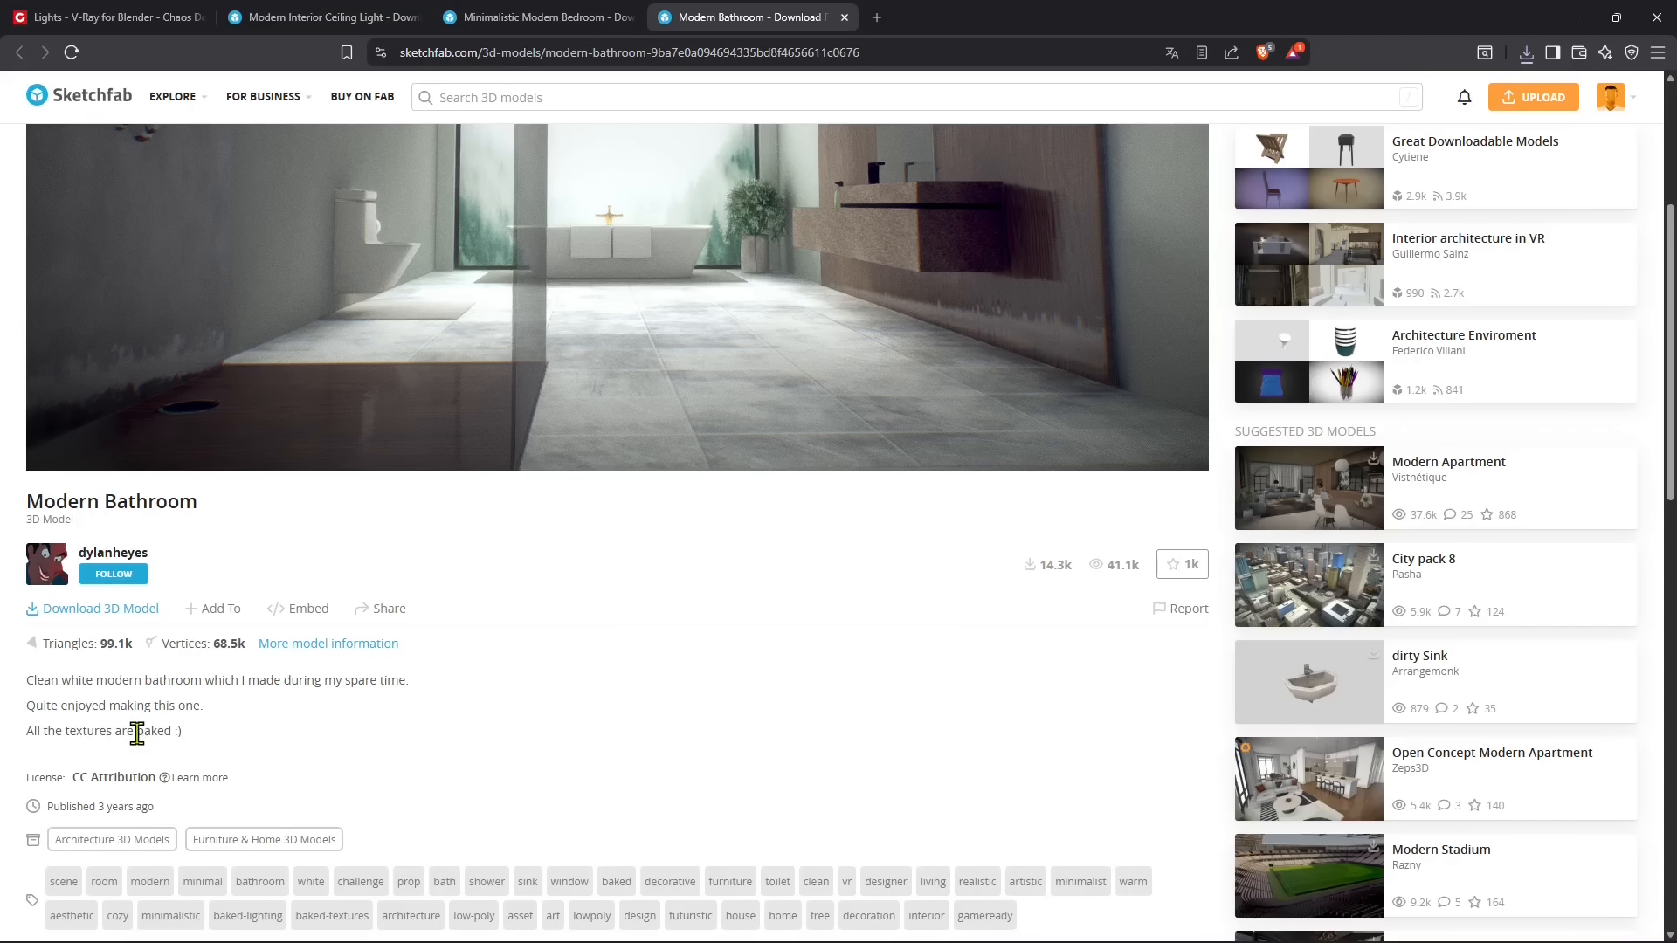
scroll(709, 628, "up", 5)
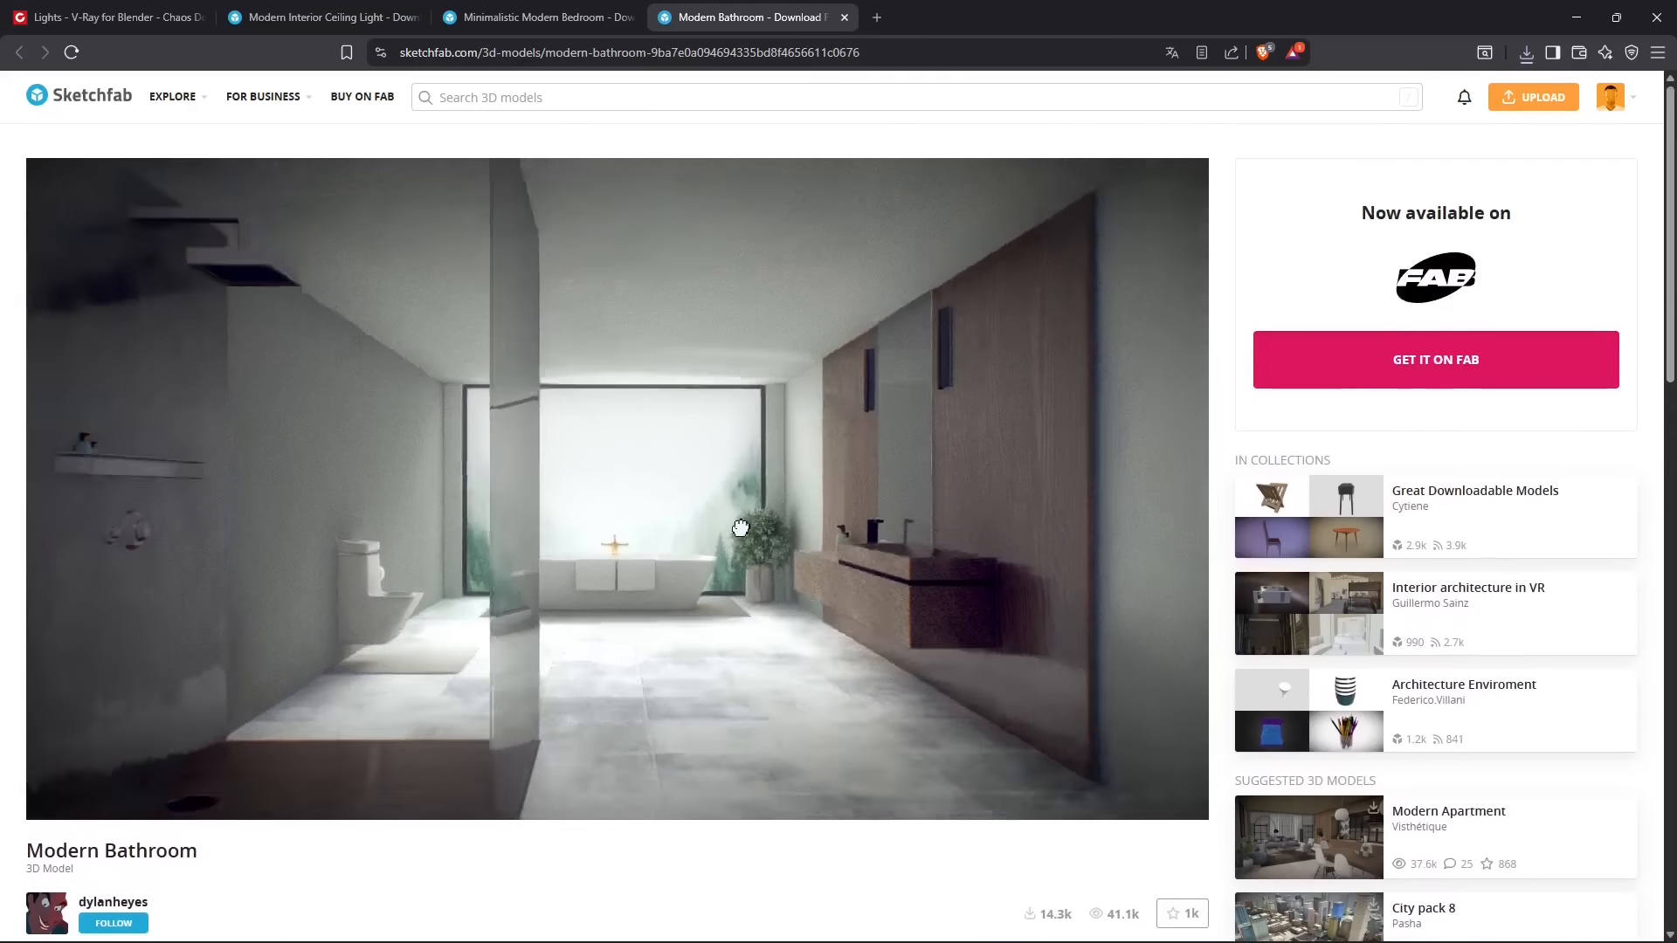
Examine the Modern Bathroom interior from several angles in the 3D preview.
left_click_drag(741, 528, 644, 546)
scroll(658, 565, "down", 2)
mouse_move(619, 409)
left_mouse_down()
mouse_move(706, 411)
mouse_move(604, 411)
left_mouse_up()
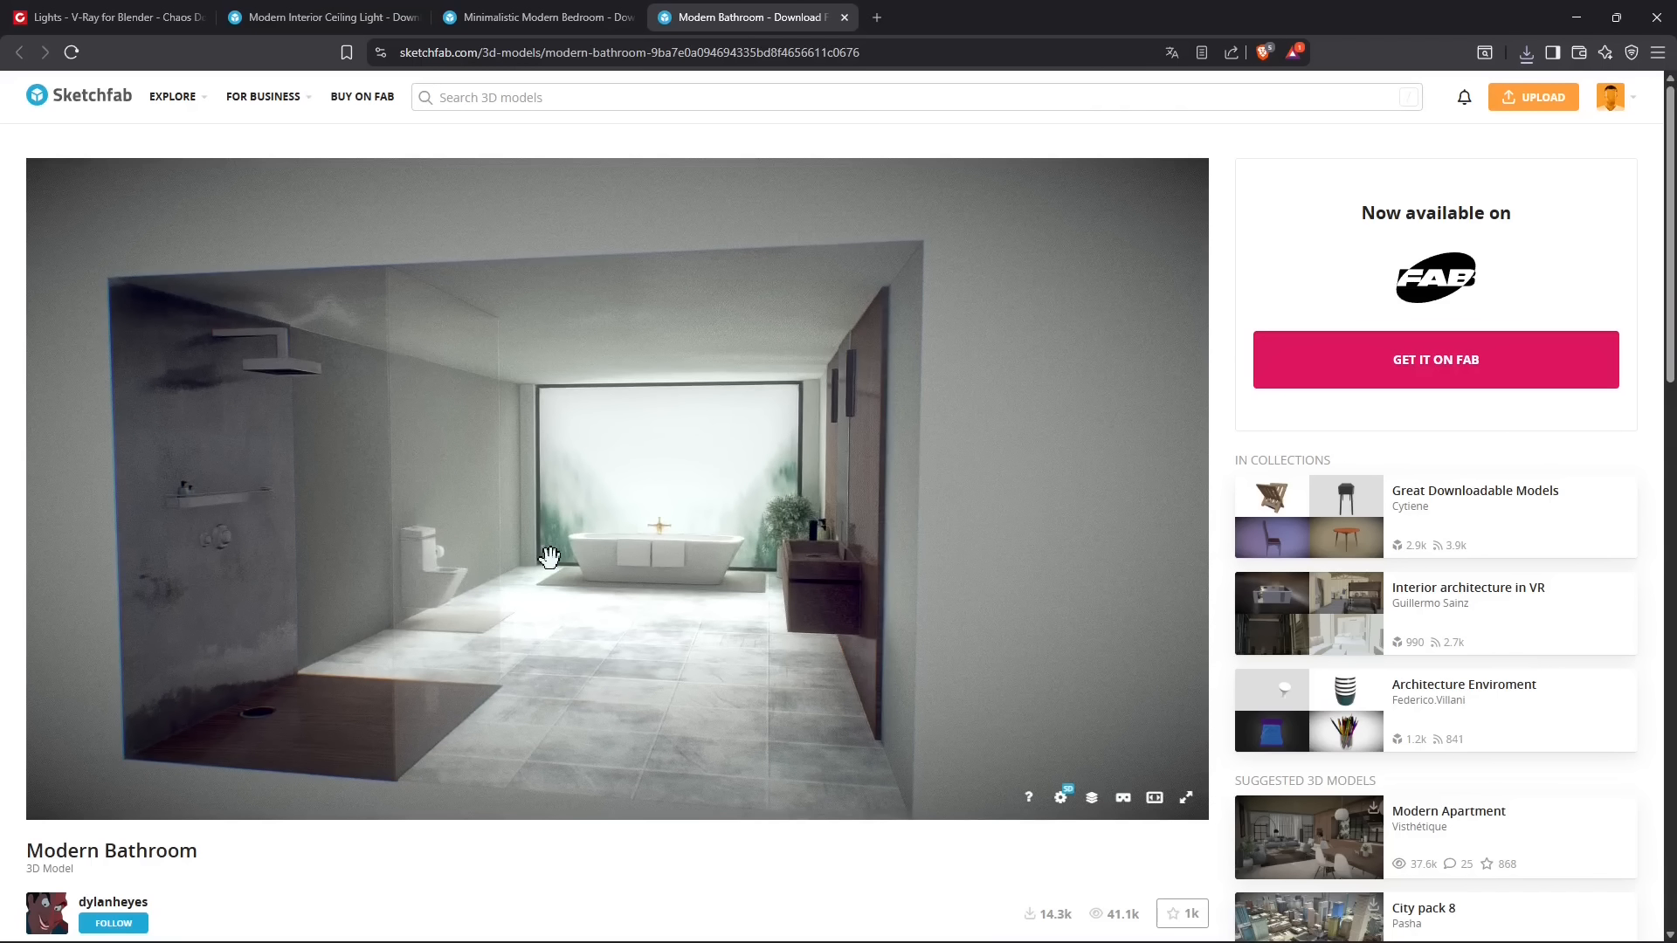
left_click_drag(630, 495, 618, 341)
mouse_move(783, 433)
left_mouse_down()
mouse_move(783, 456)
mouse_move(782, 438)
left_mouse_up()
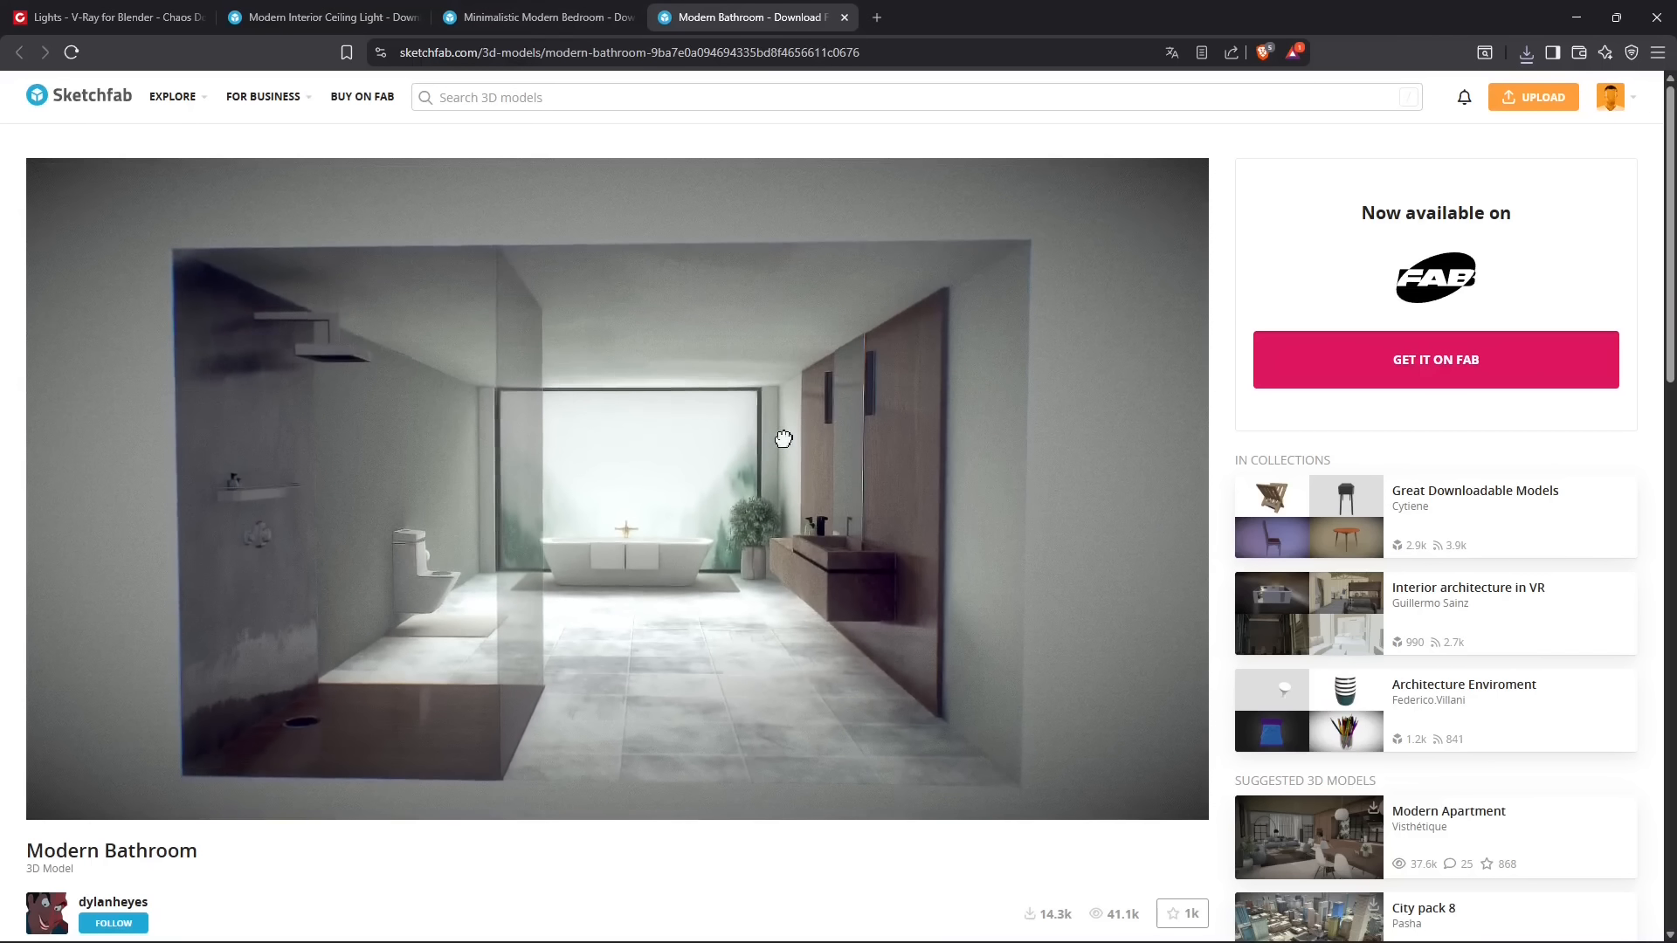
Open the download options of the Minimalistic Modern Bedroom model and examine the available file formats.
left_click(577, 20)
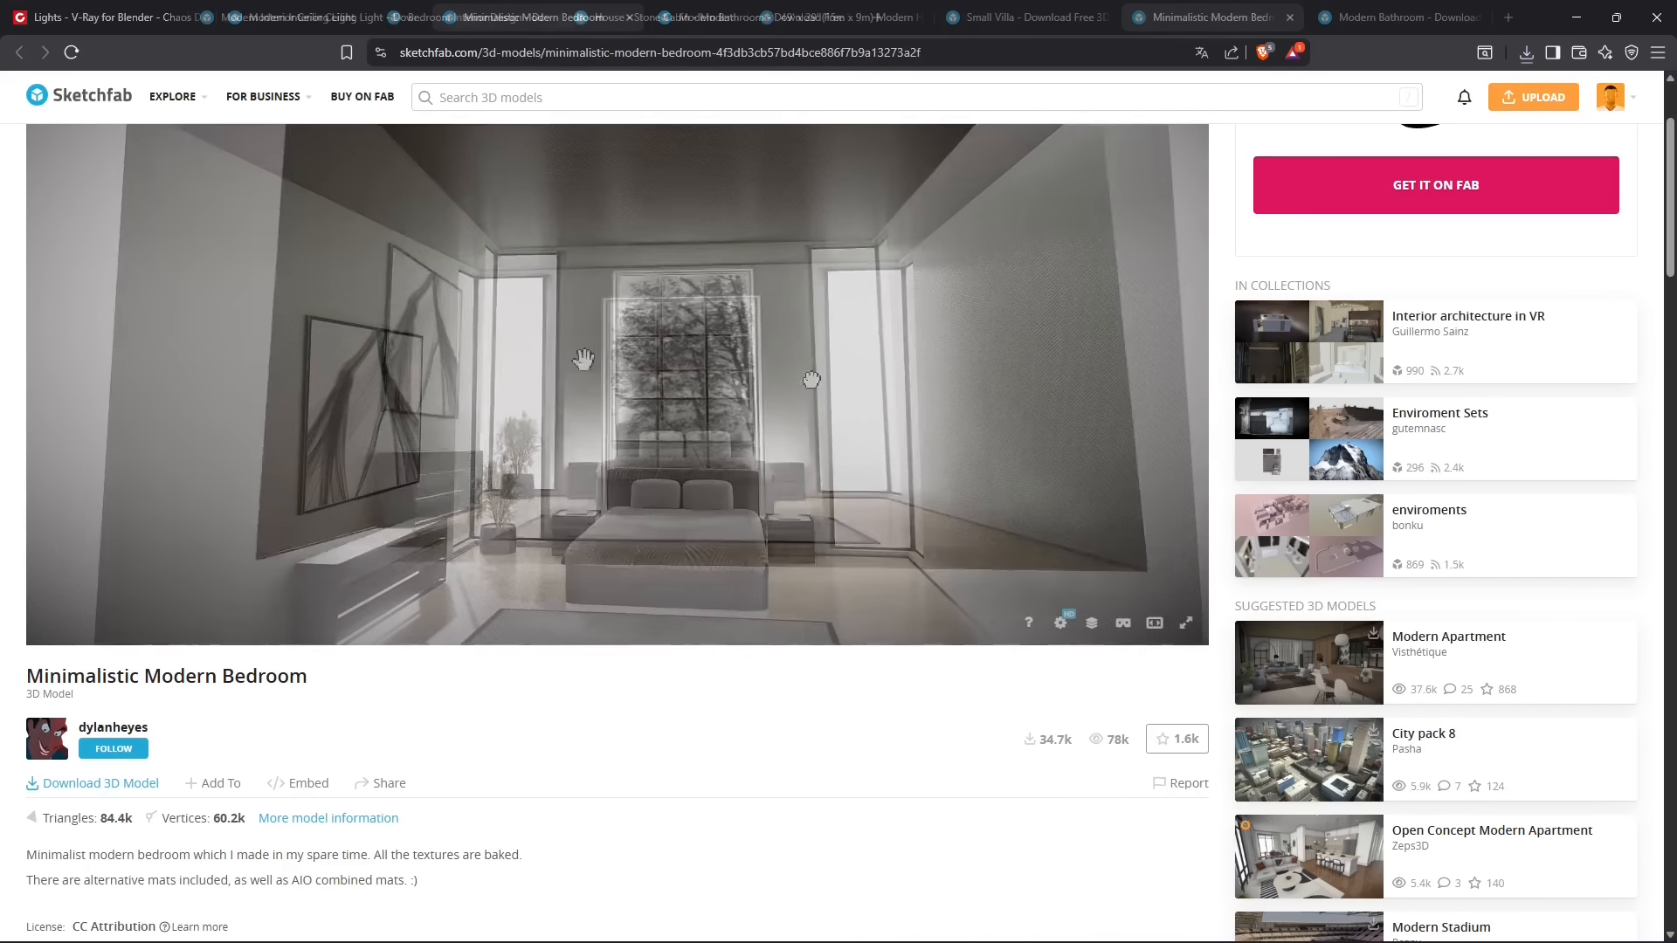
left_click(91, 784)
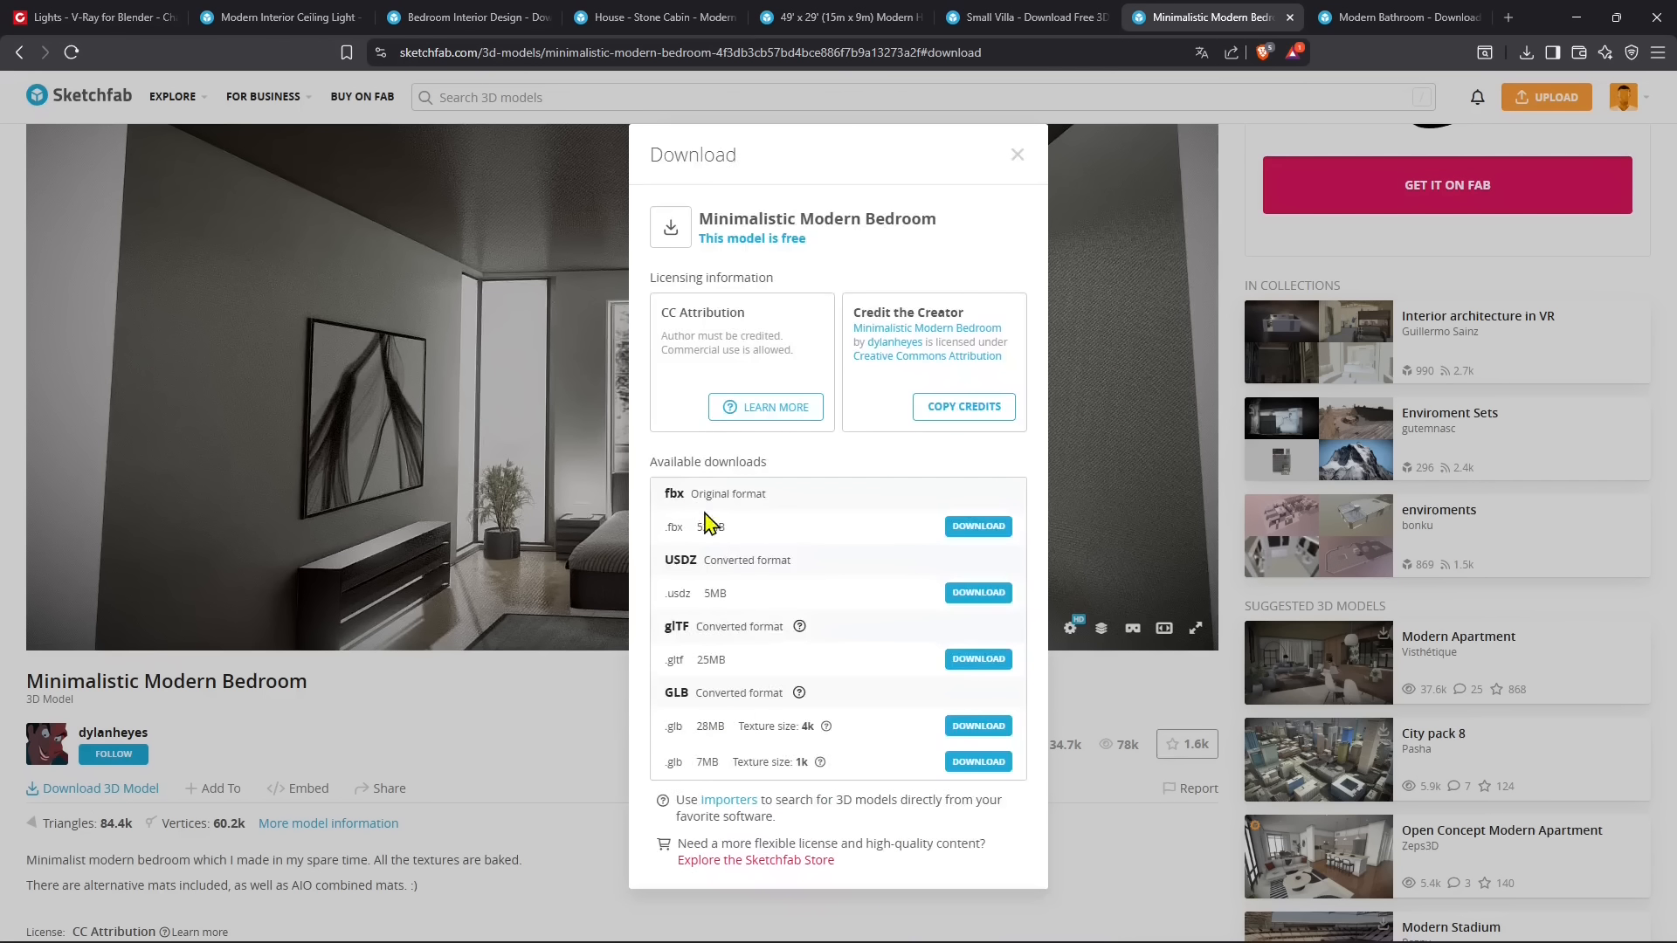
left_click_drag(667, 503, 701, 767)
left_click(703, 763)
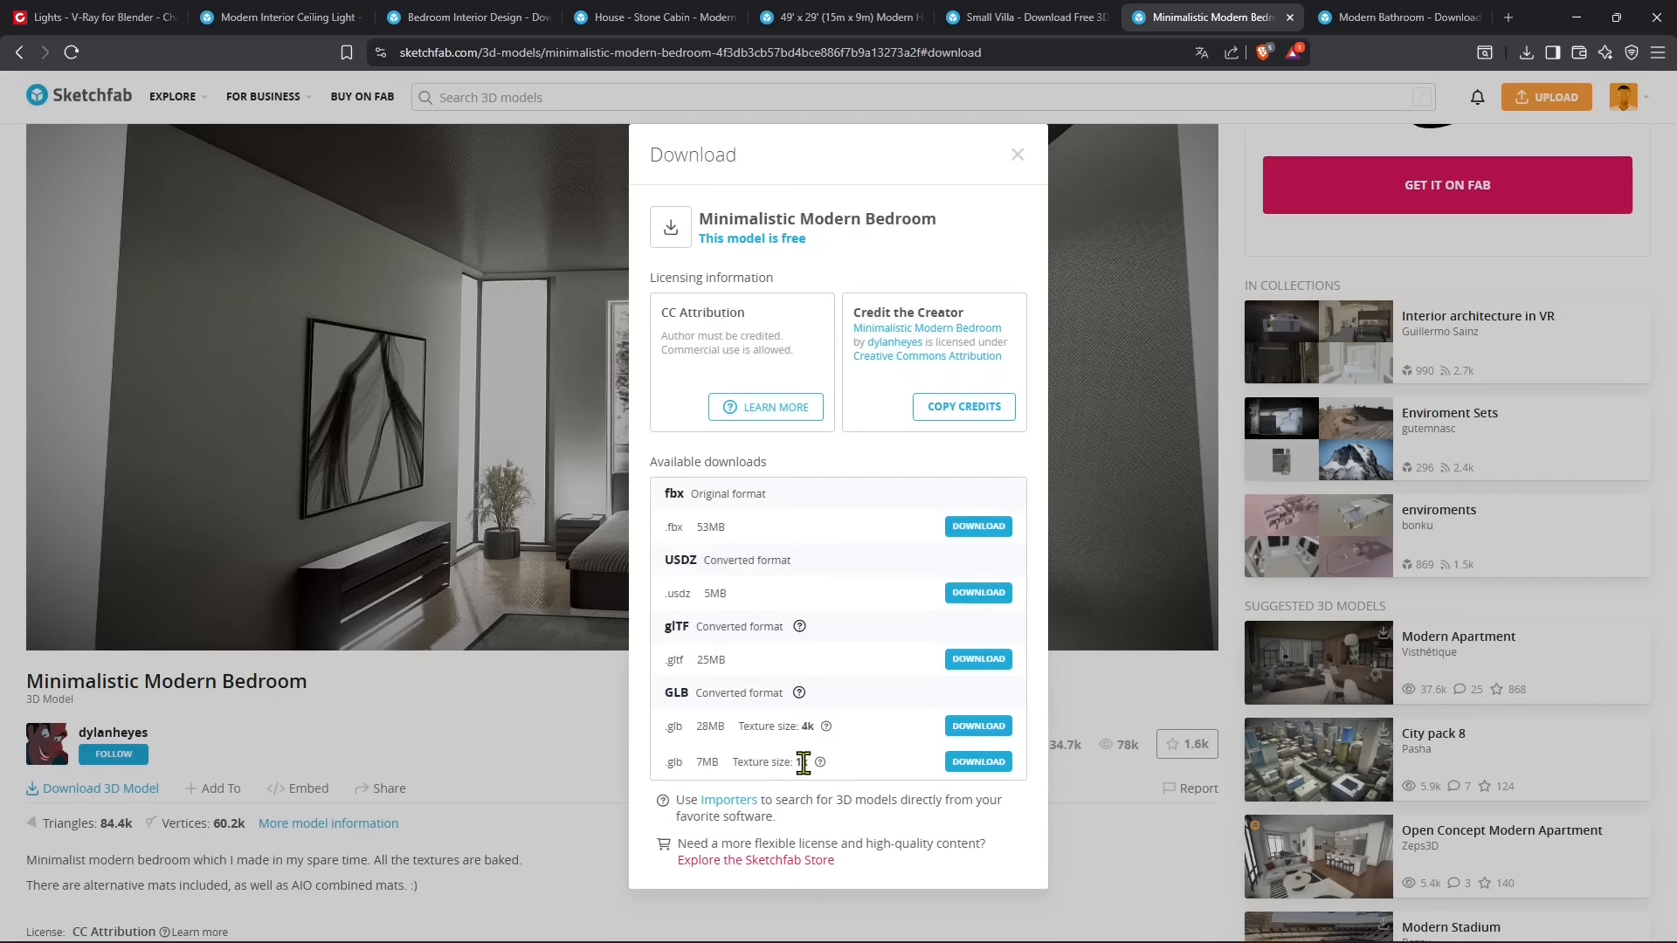
Download the Minimalistic Modern Bedroom model in GLB format with 1k textures into the Import folder.
left_click_drag(803, 762, 684, 780)
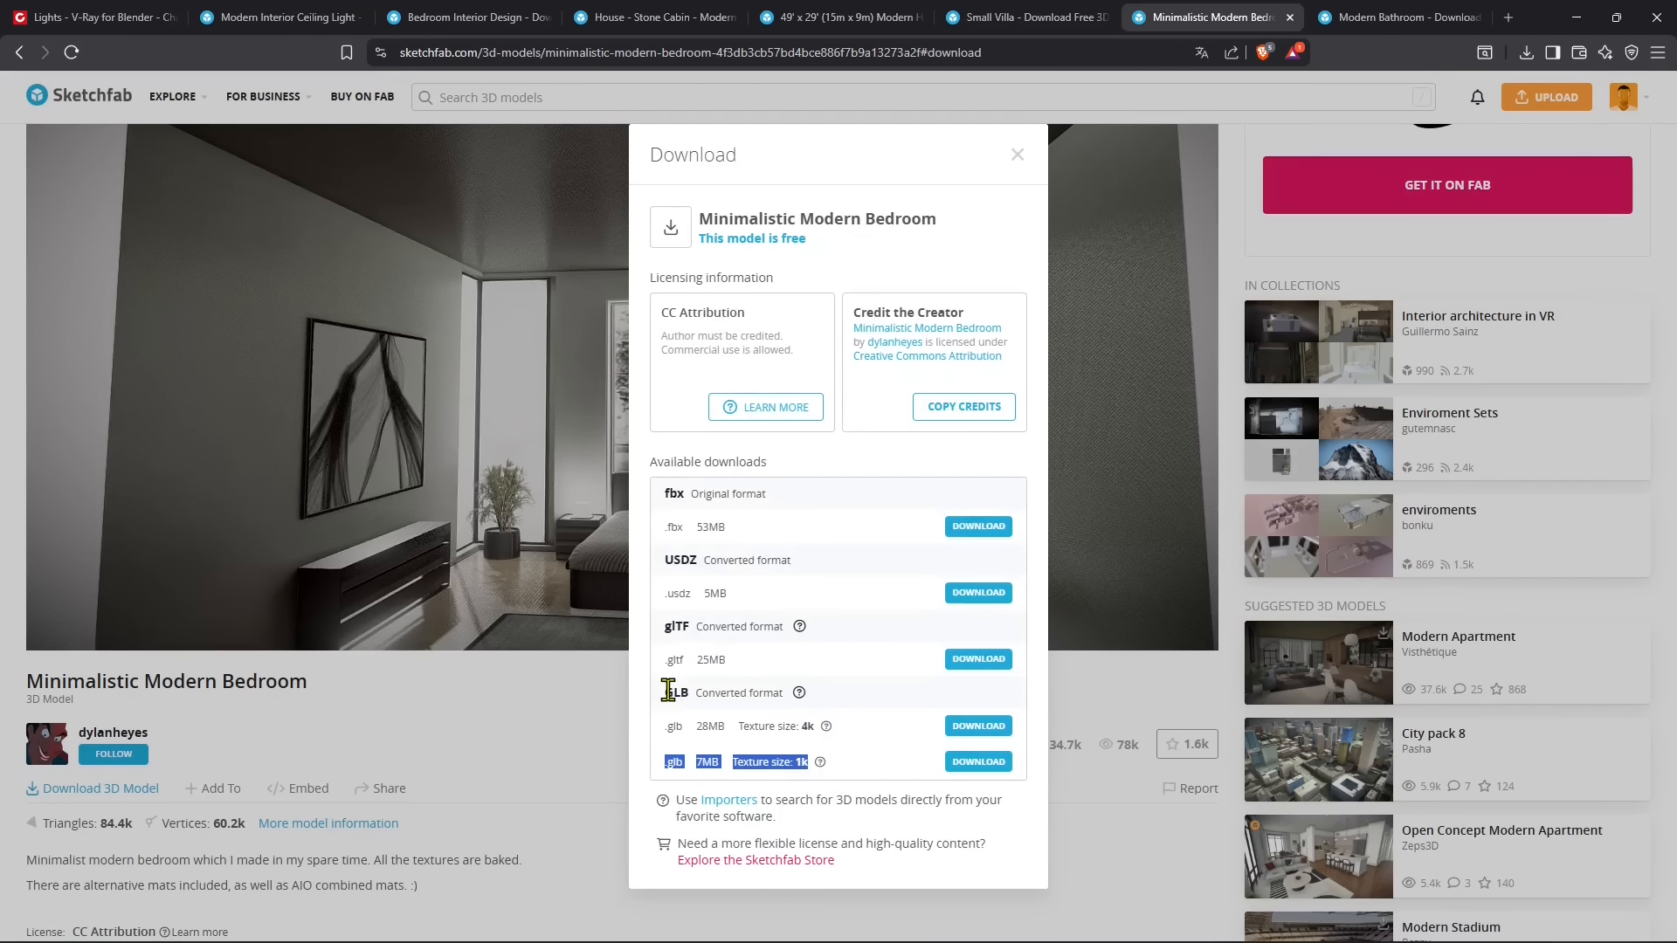
left_click(799, 768)
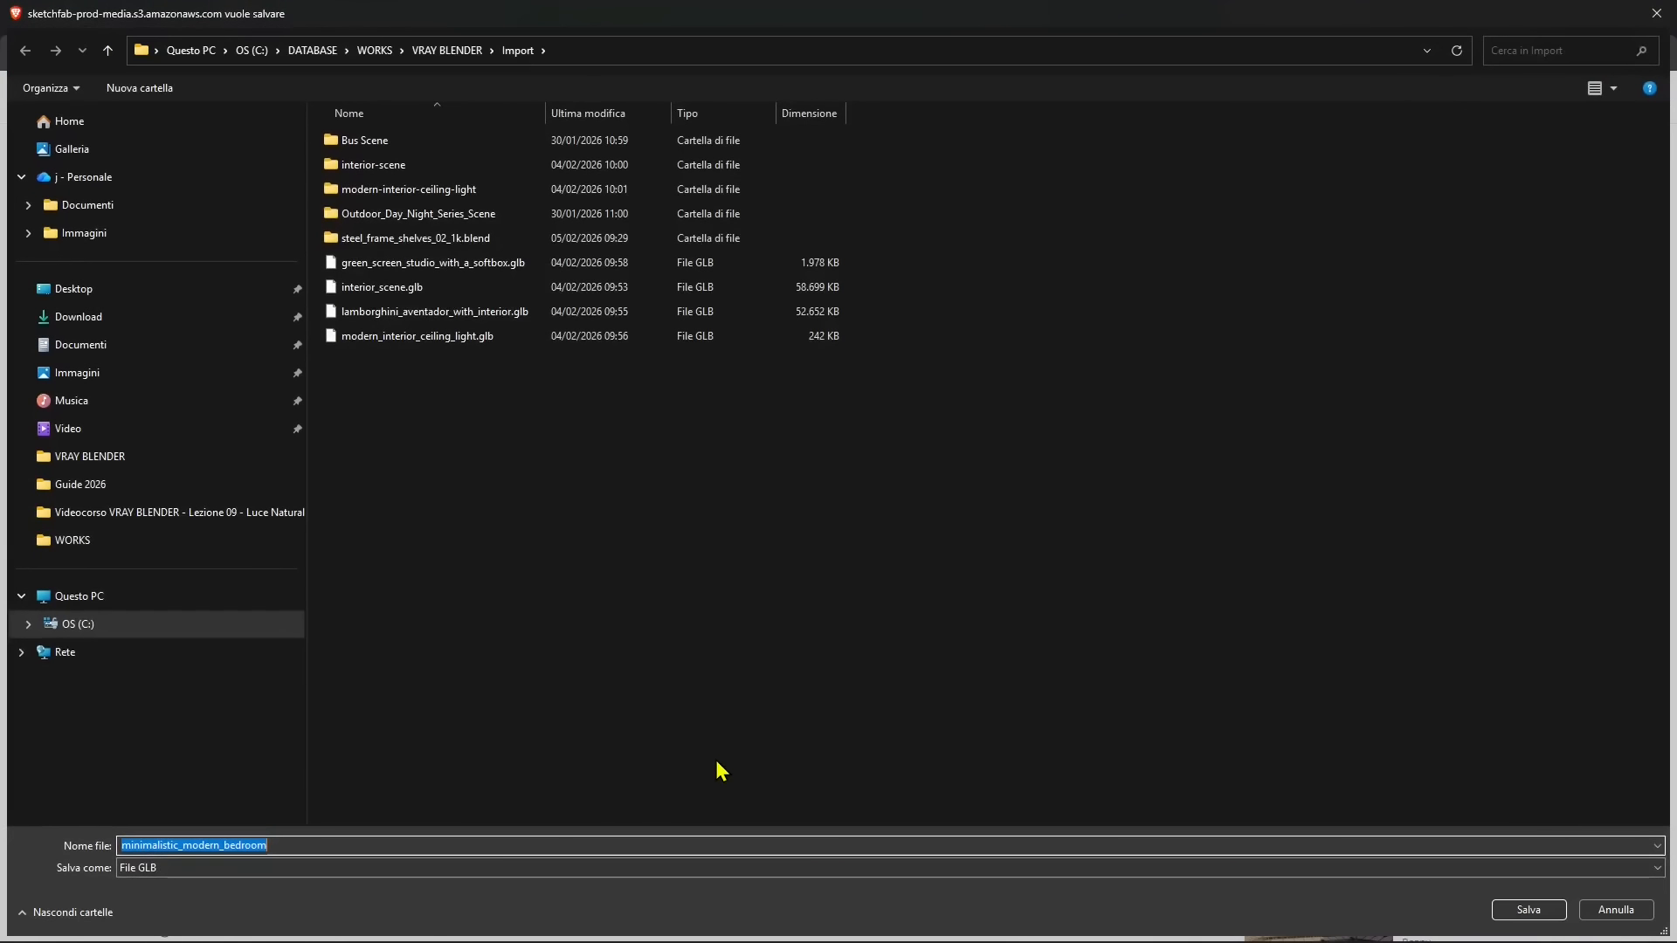
left_click(1524, 909)
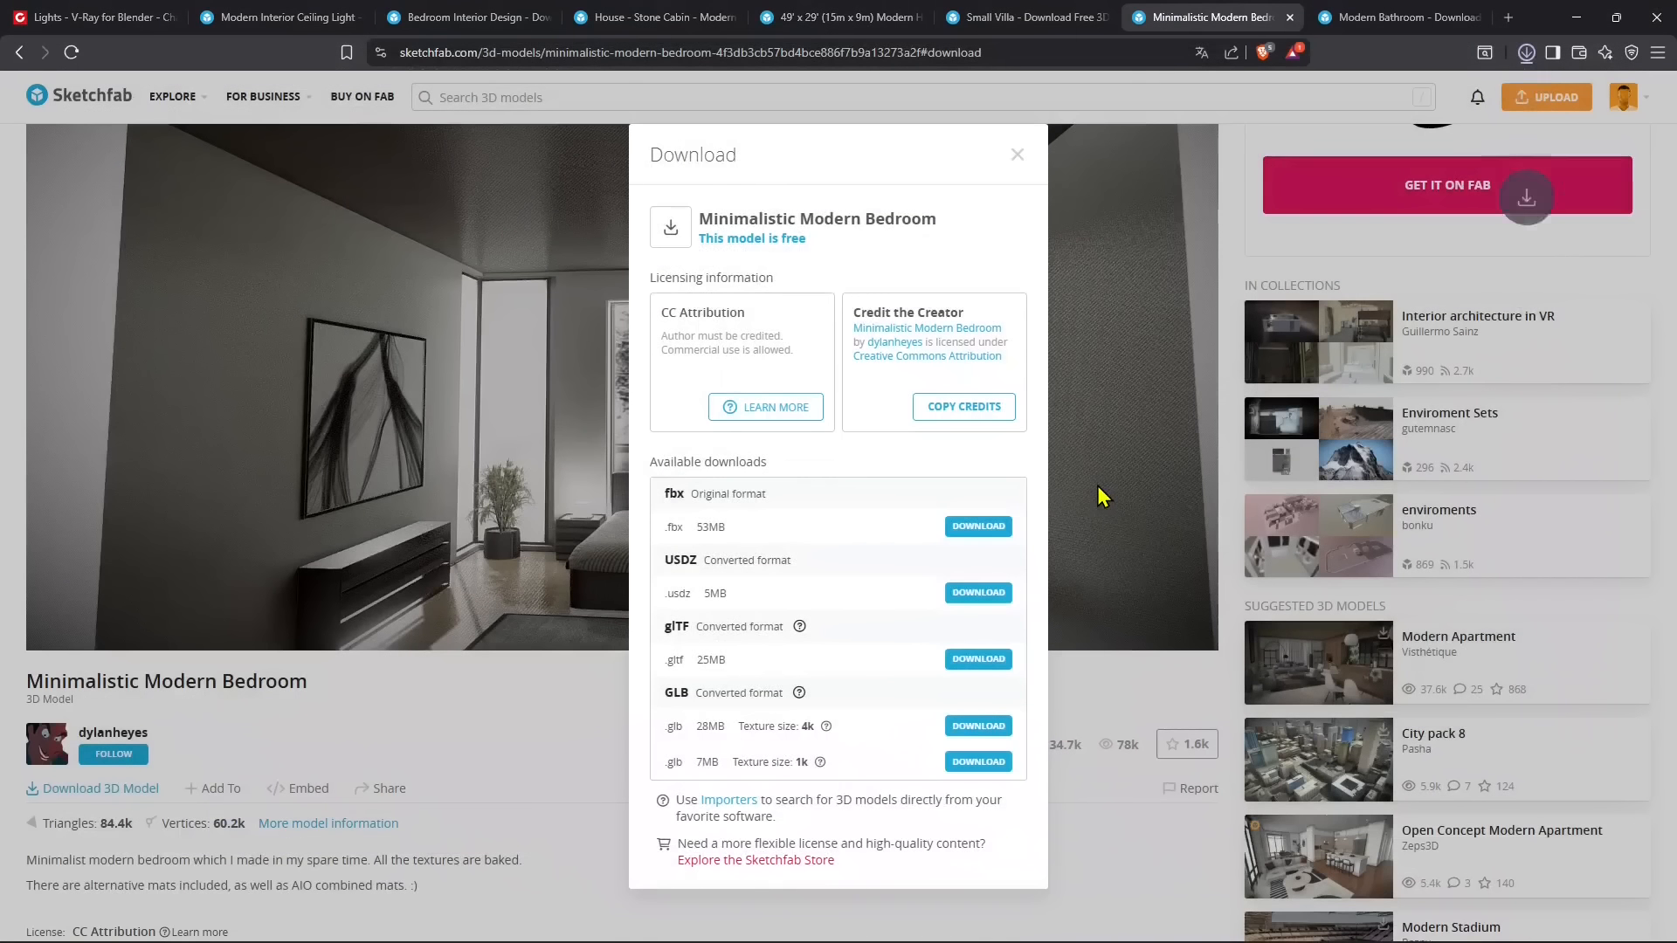
Bring the downloaded minimalistic_modern_bedroom.glb into the Blender scene and import it with the default glTF 2.0 options.
mouse_move(1403, 102)
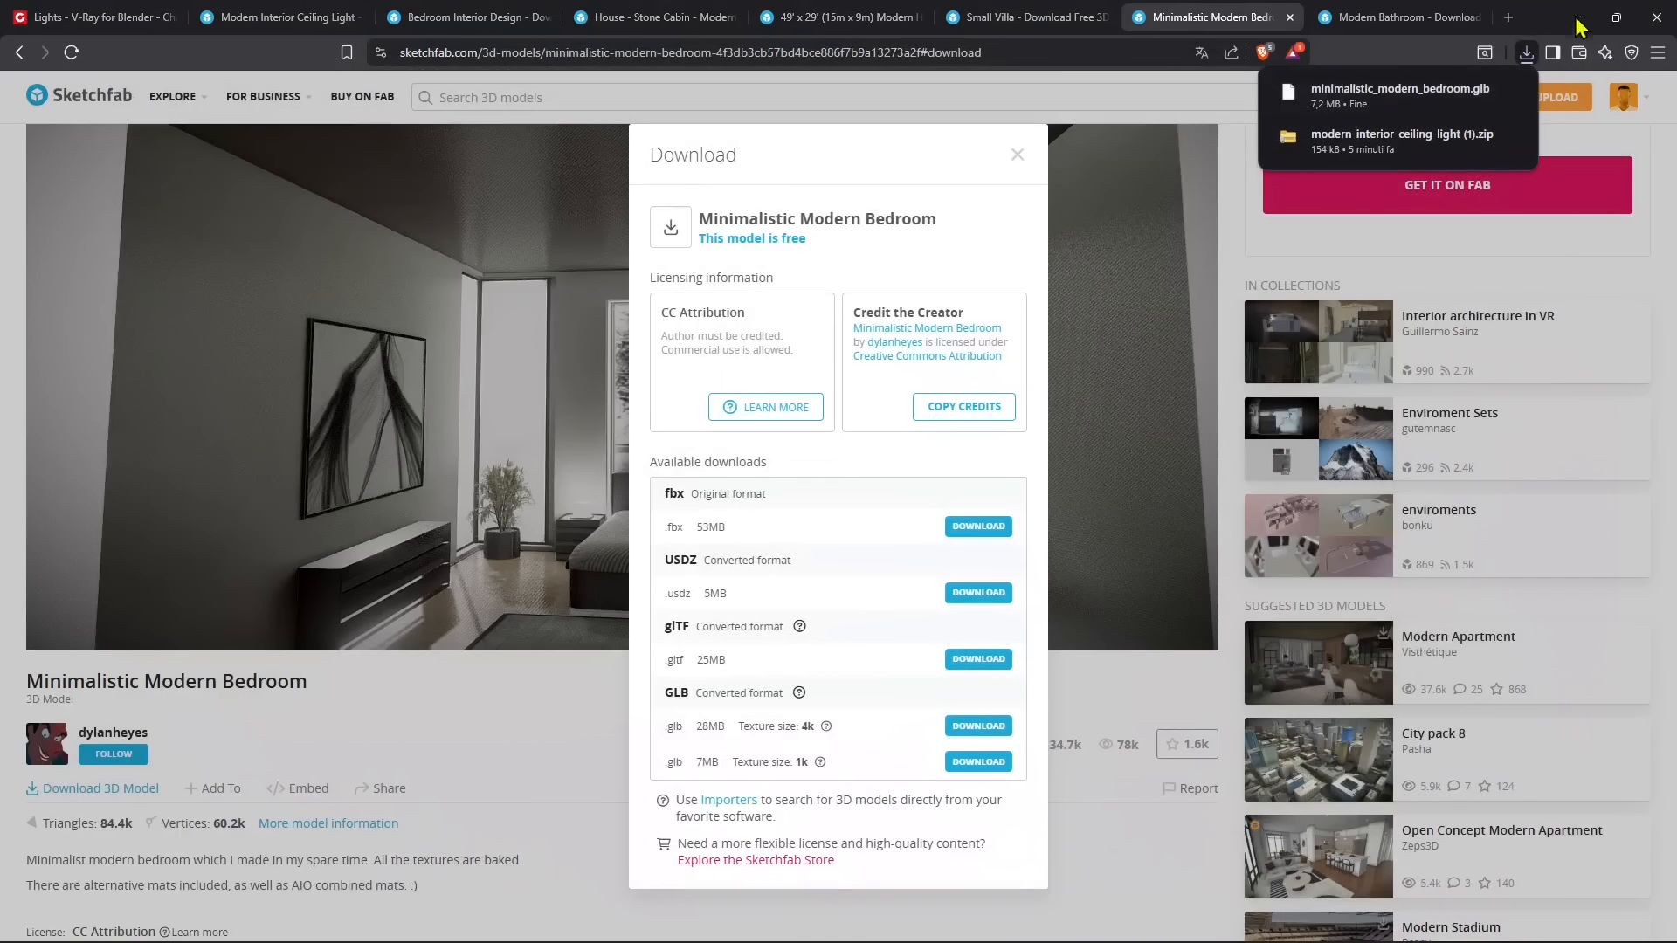
left_click(1616, 17)
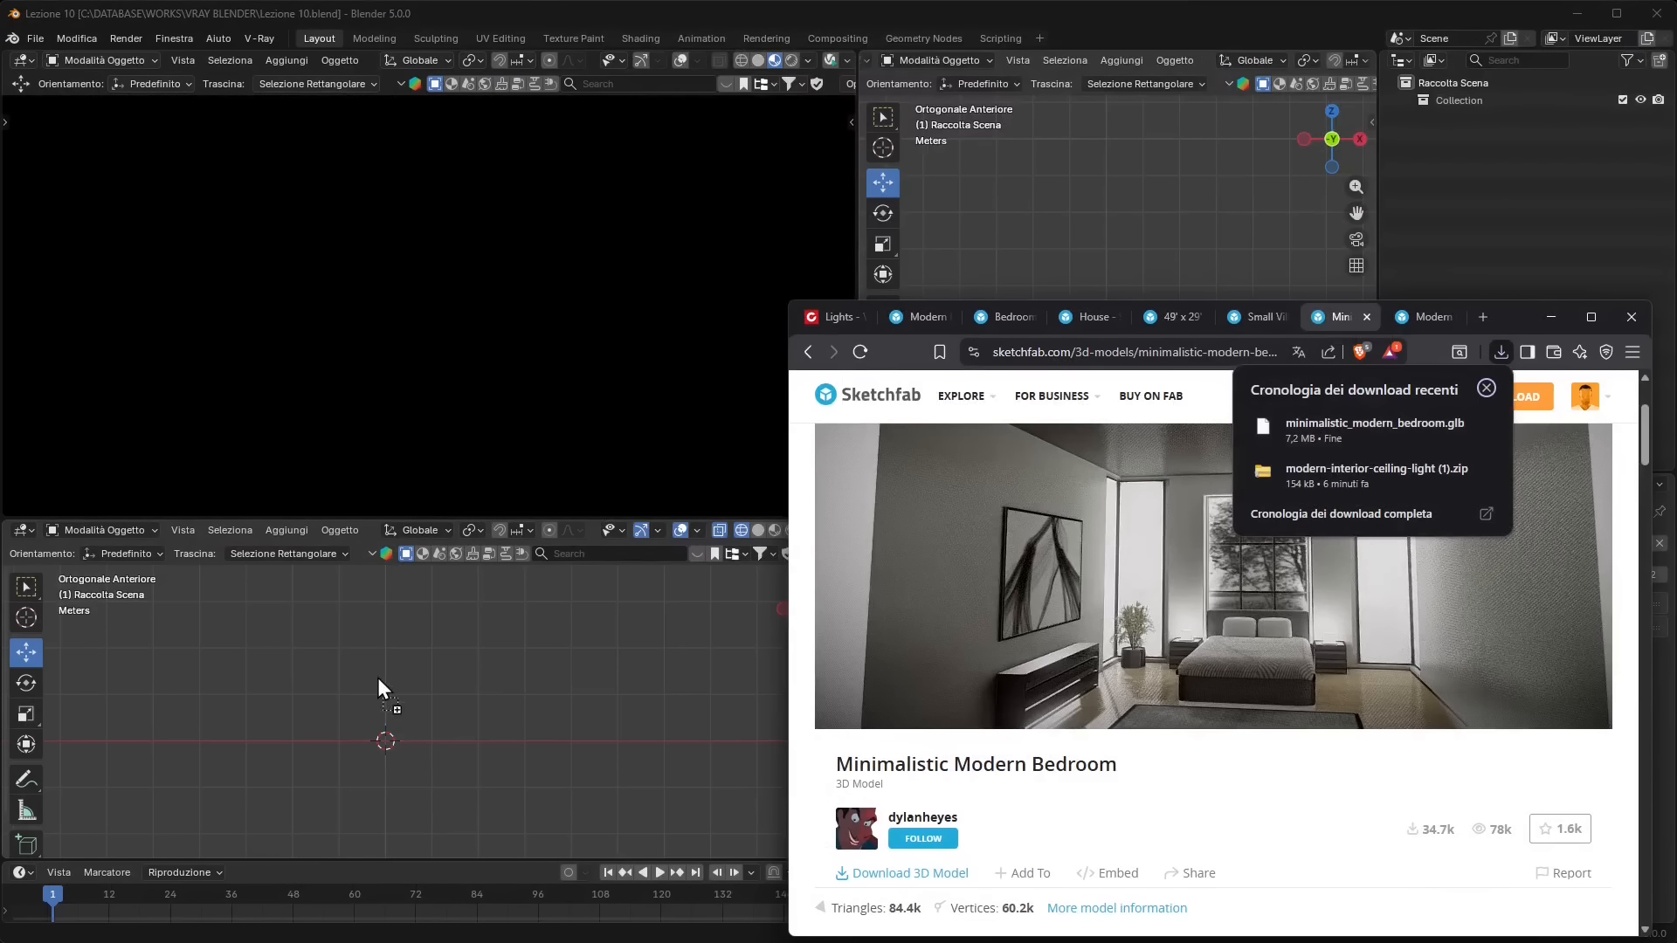
left_click_drag(381, 688, 383, 681)
left_click_drag(433, 471, 546, 210)
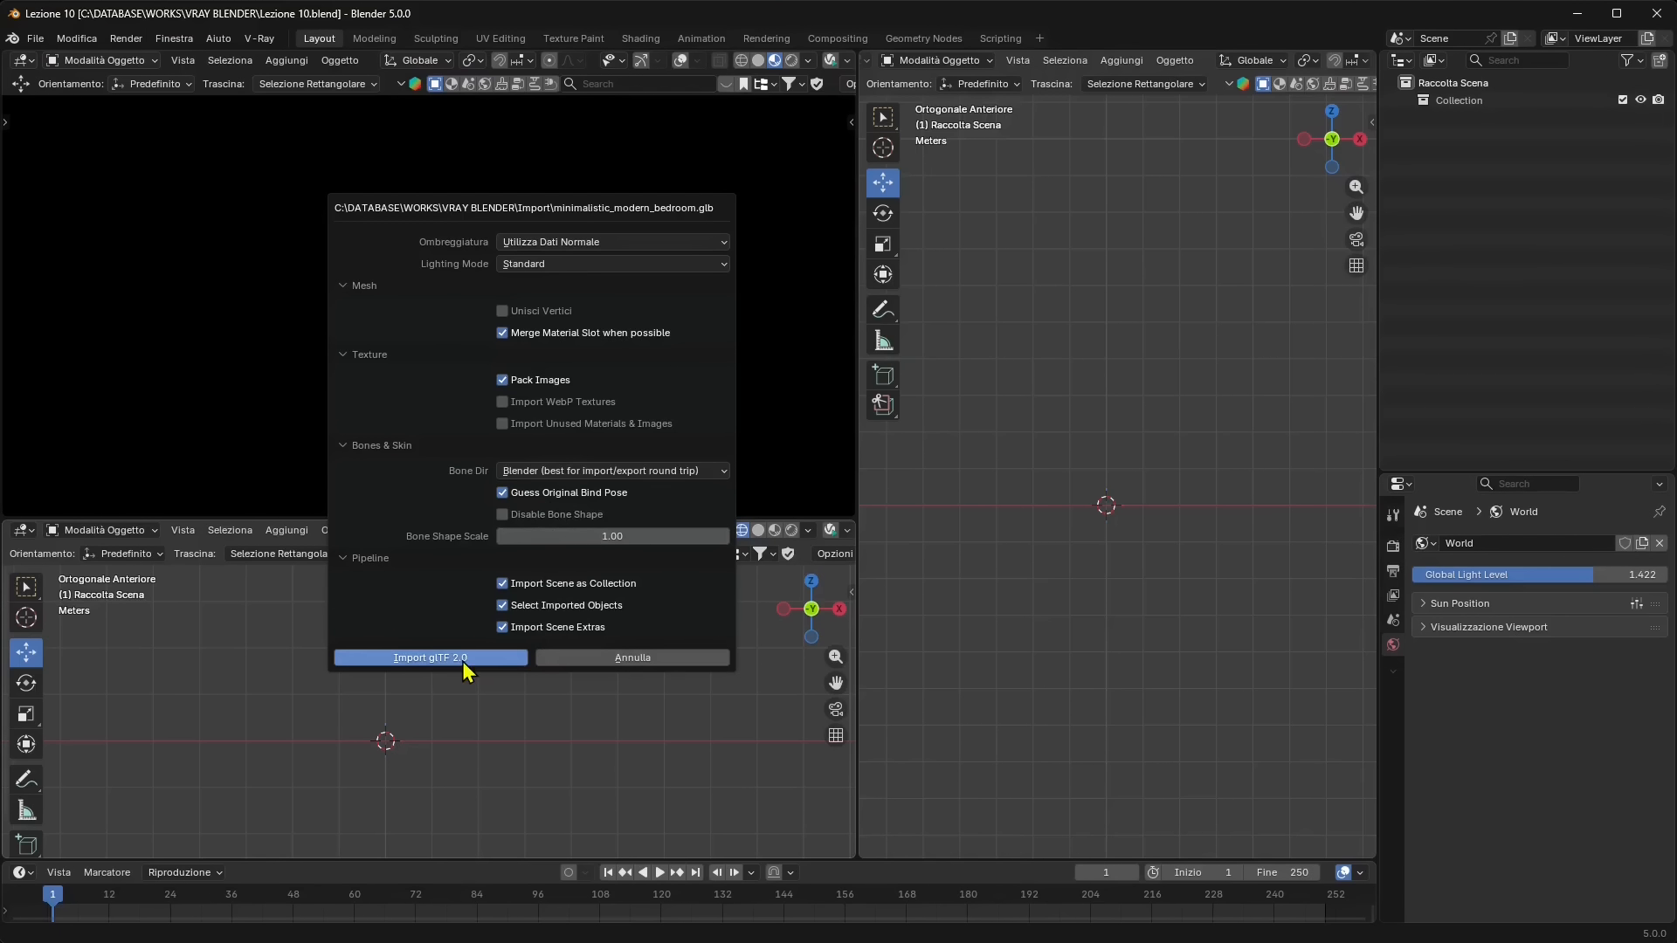
key("Return")
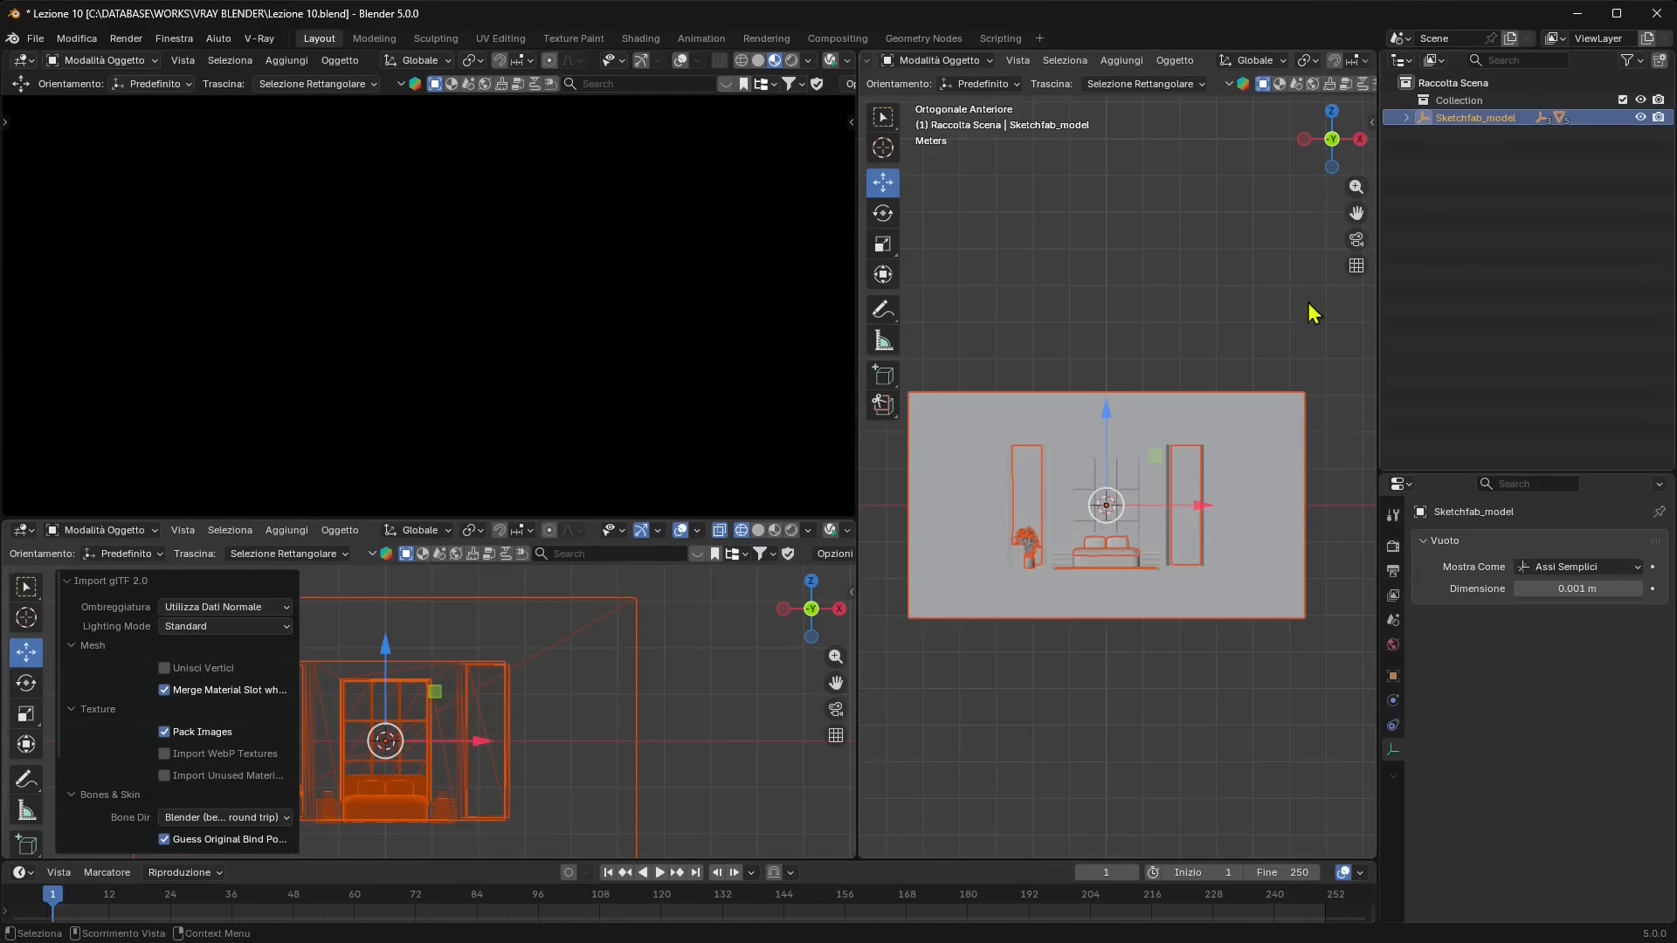
Inspect the imported room from outside, select the mesh containing the large backdrop plane, and open it for editing in the Modeling workspace.
middle_click_drag(1180, 543, 1111, 598)
scroll(1199, 591, "up", 2)
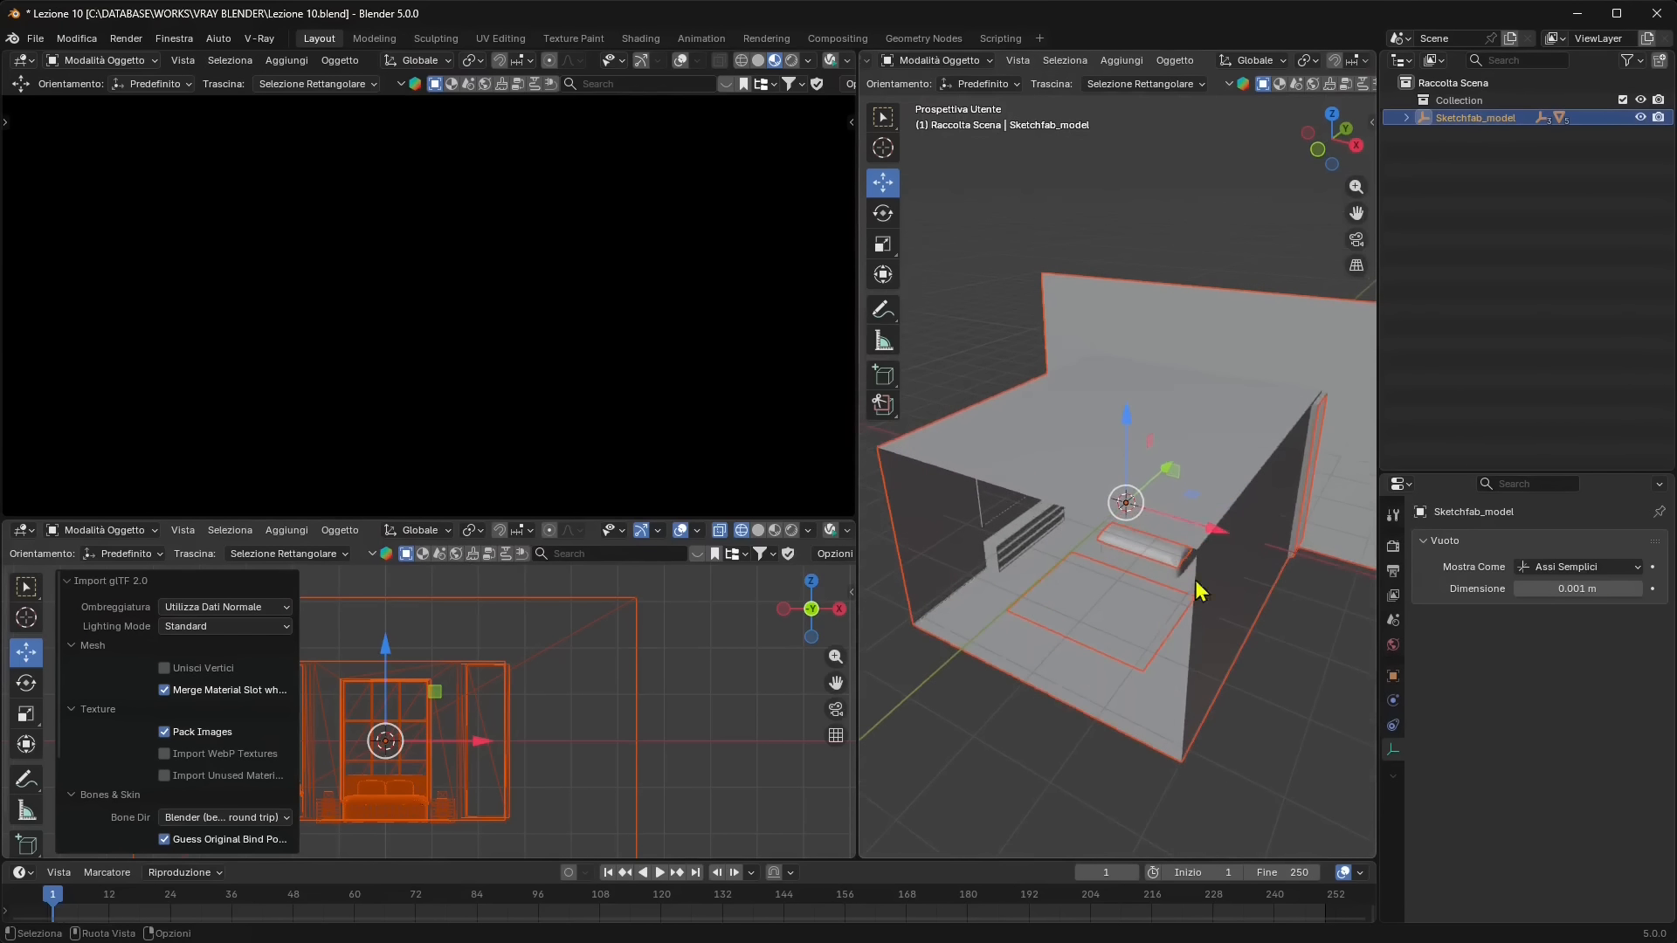
left_click(1045, 733)
middle_click_drag(1039, 758, 969, 625)
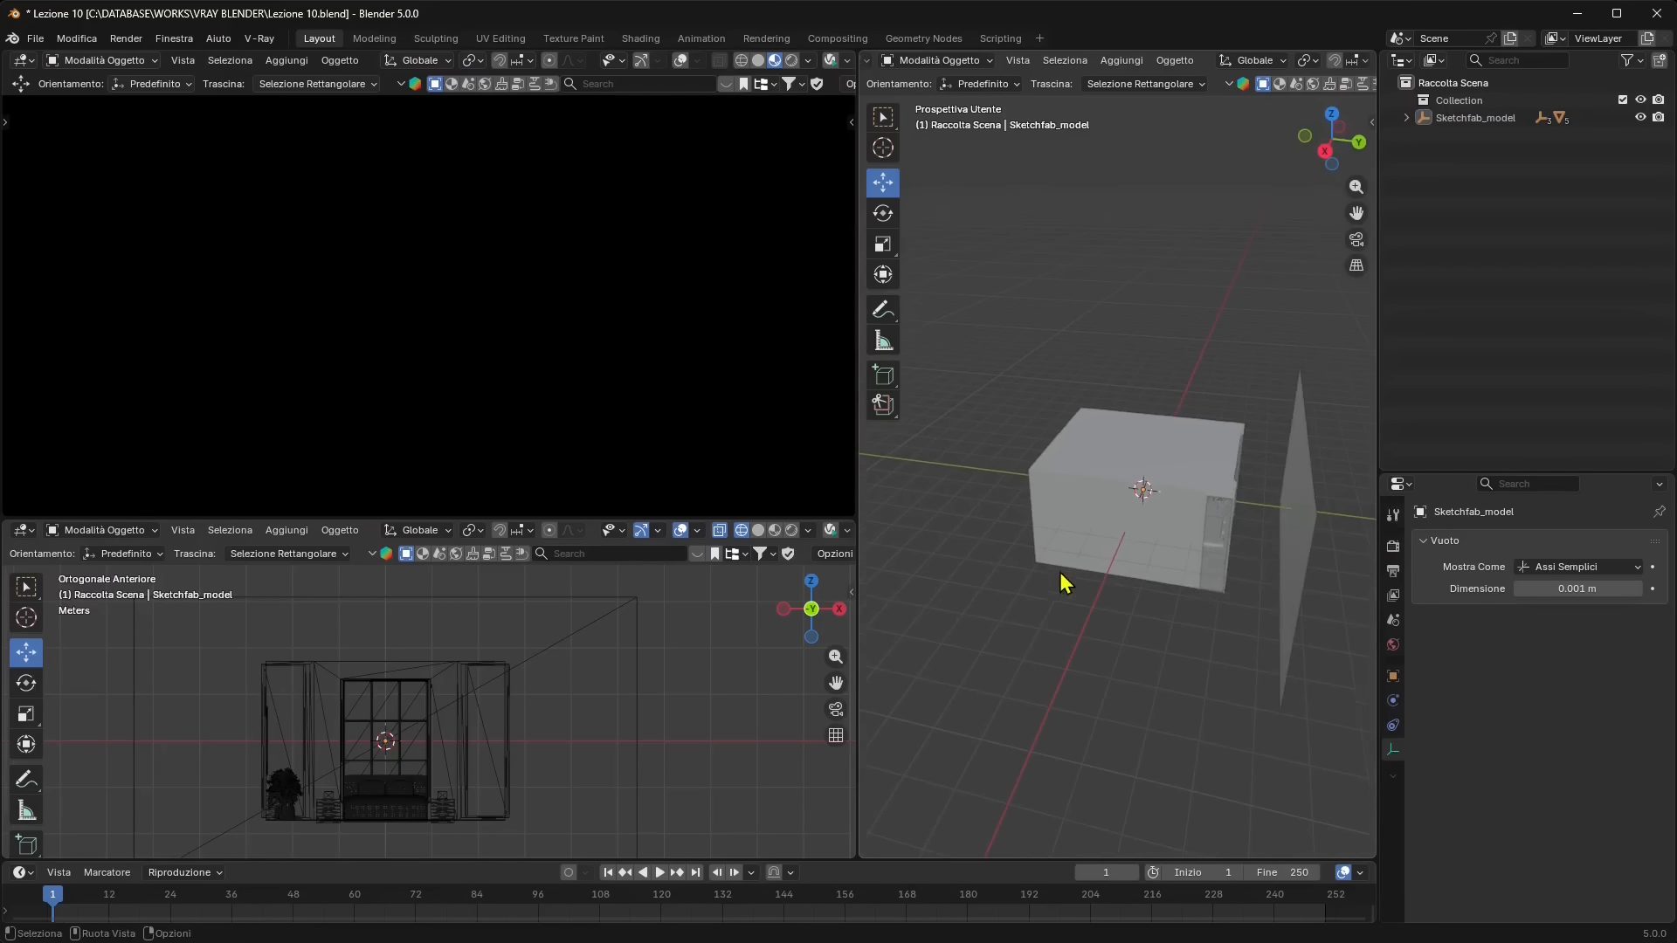
left_click(1291, 532)
middle_click_drag(1175, 677, 1247, 463)
scroll(1127, 530, "up", 3)
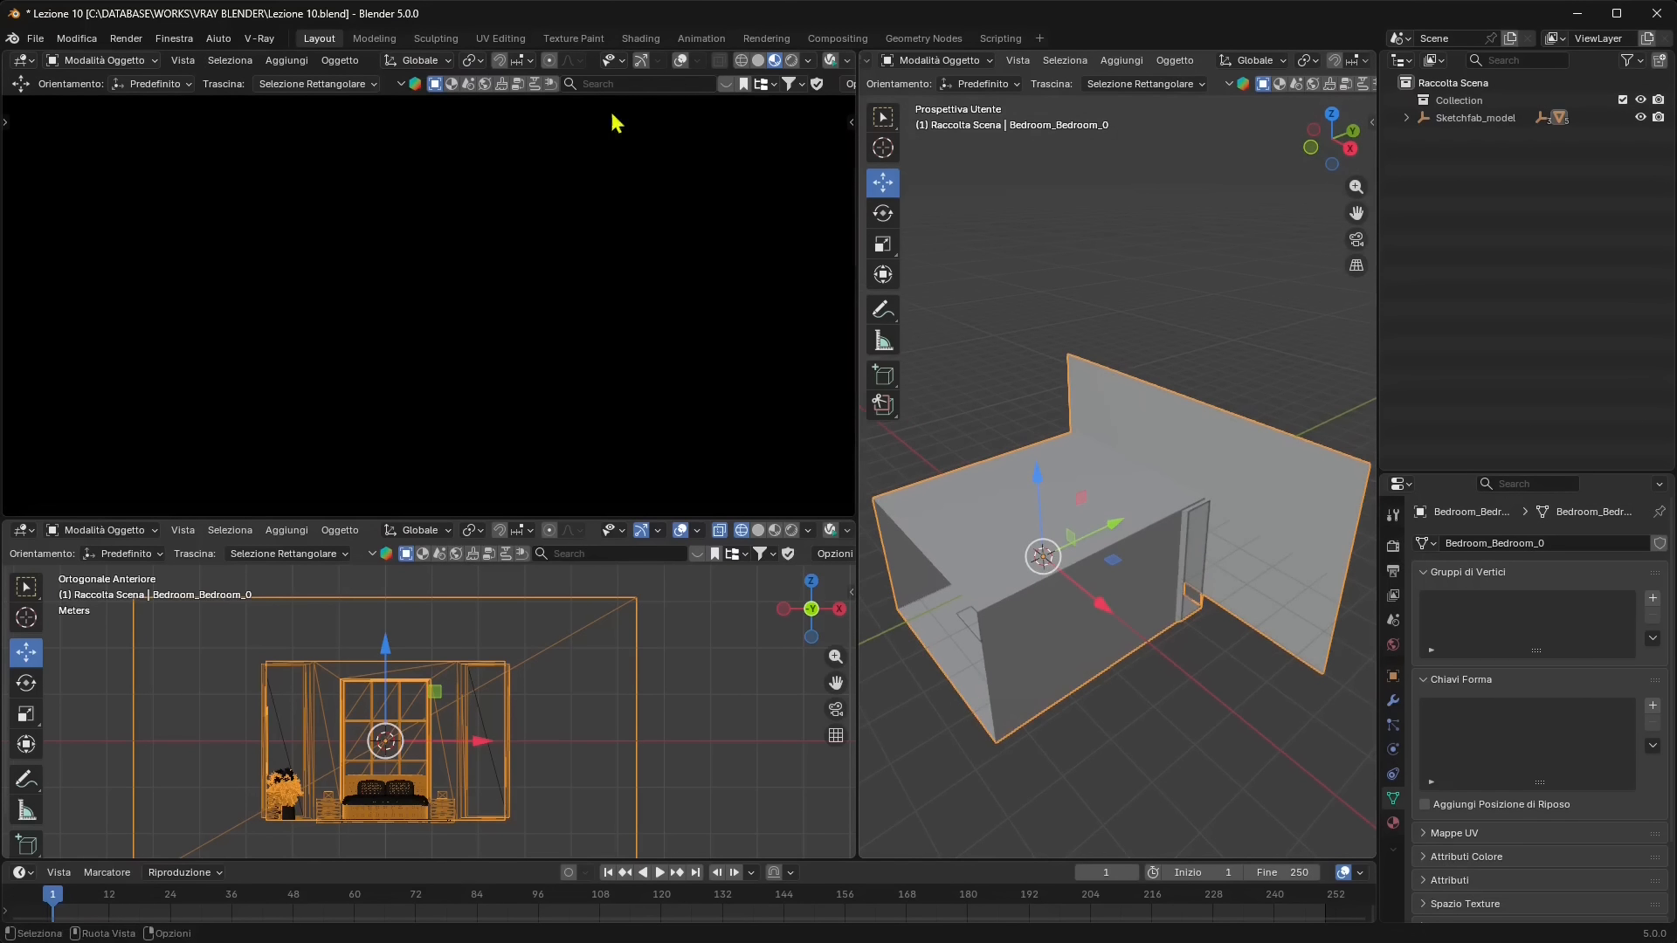
left_click(385, 42)
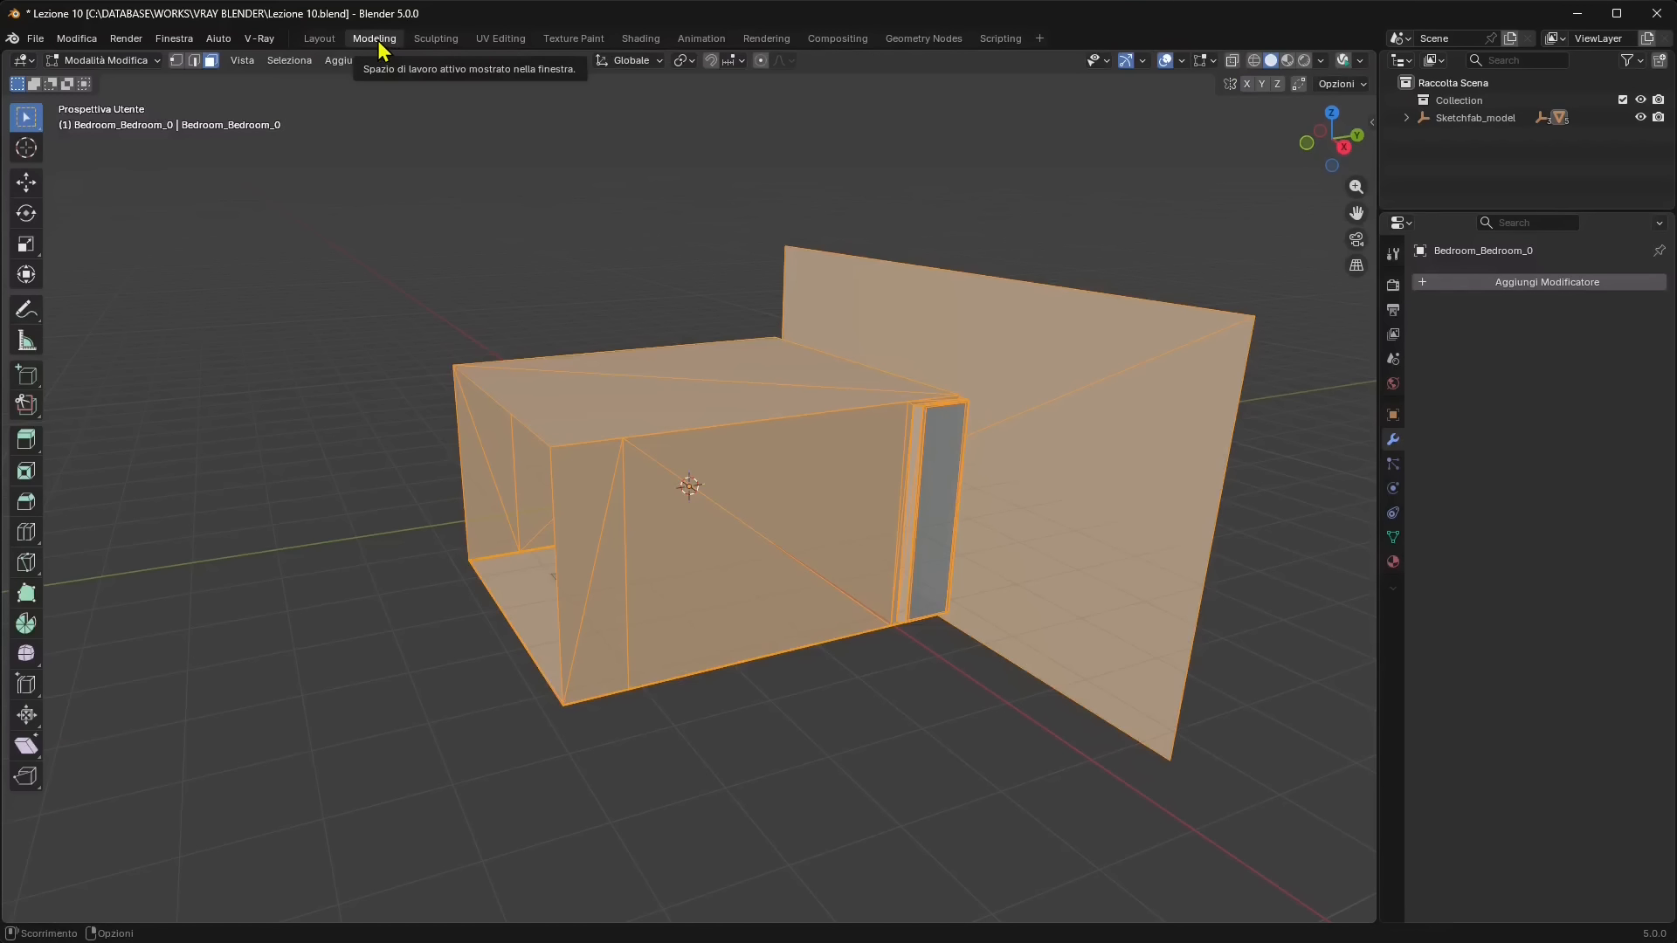
Select both triangular faces of the large backdrop plane standing outside the bedroom window.
left_click(487, 344)
middle_click_drag(486, 506, 632, 491)
left_click(689, 290)
left_click(928, 409, "shift")
middle_click_drag(998, 518, 856, 555)
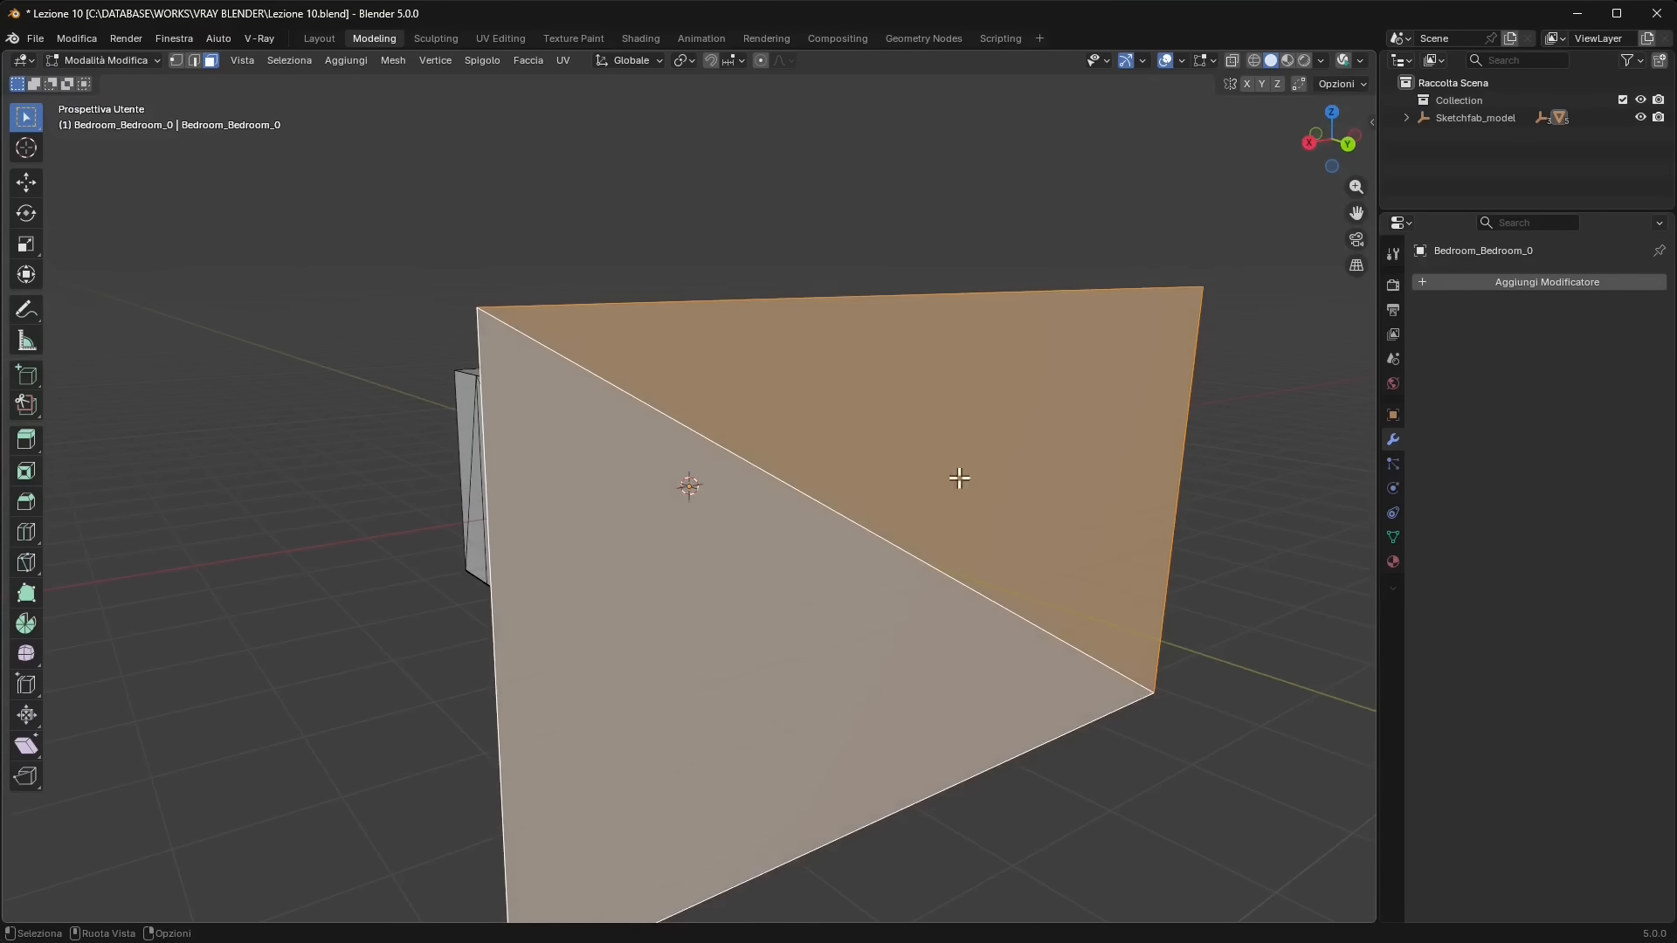
Enable the Screencast Keys display and hide its settings again.
left_click(1372, 123)
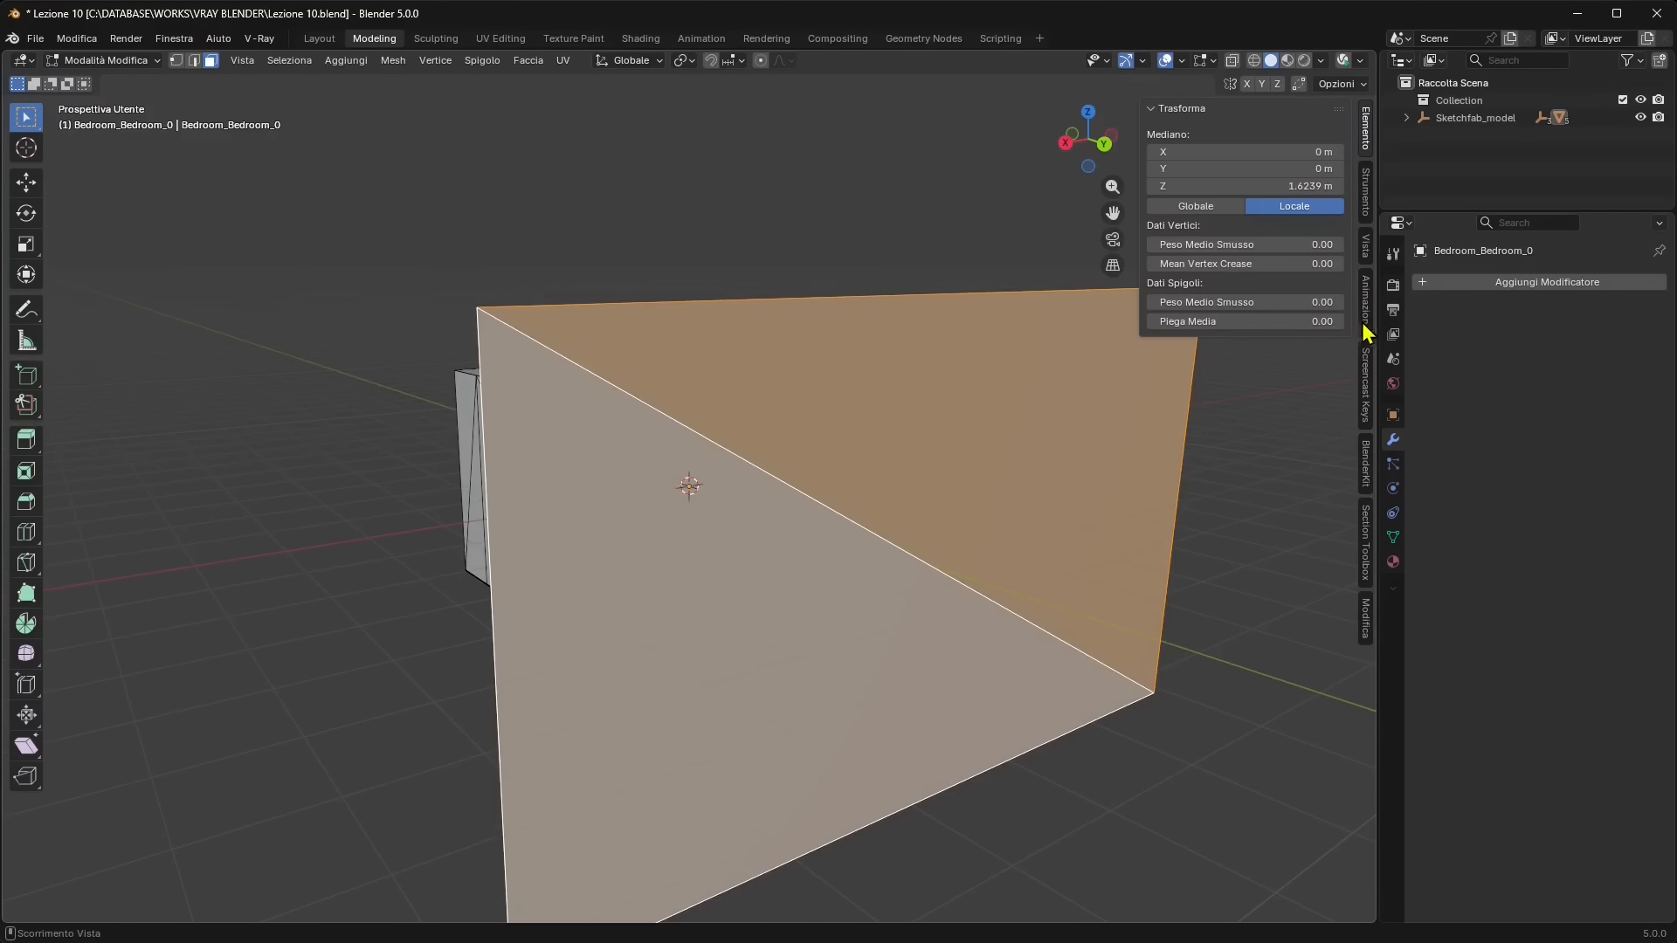
left_click(1367, 375)
left_click(1162, 108)
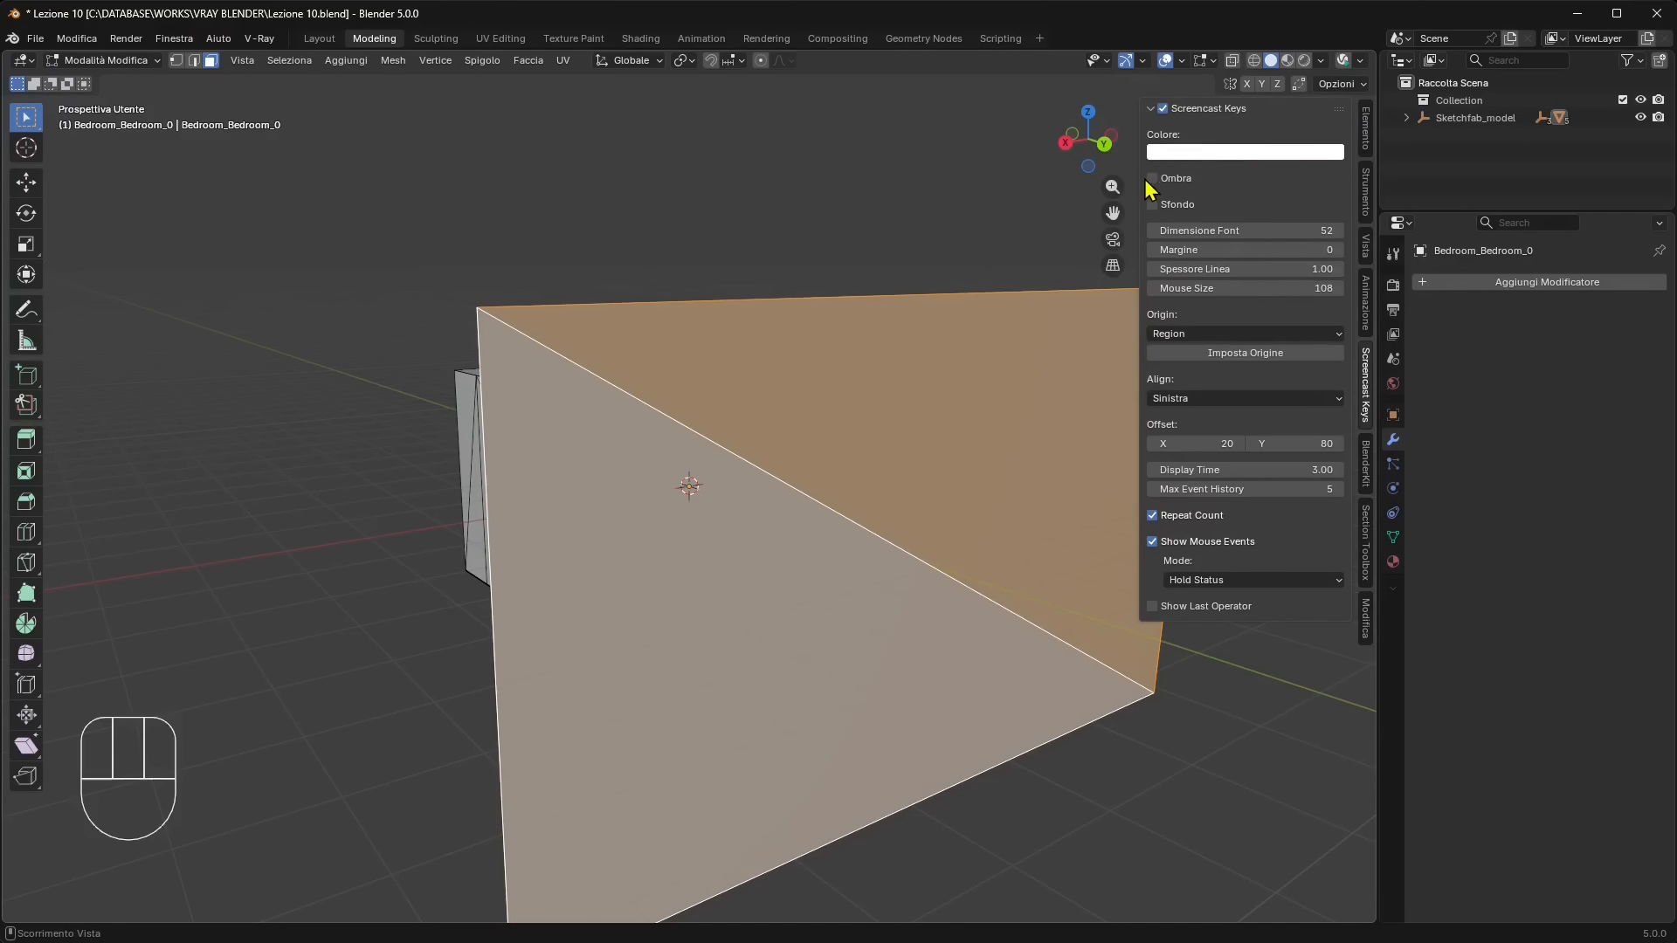
left_click_drag(1138, 184, 1363, 185)
Delete the selected faces of the backdrop plane.
middle_click_drag(778, 578, 993, 522)
key("x")
left_click(891, 565)
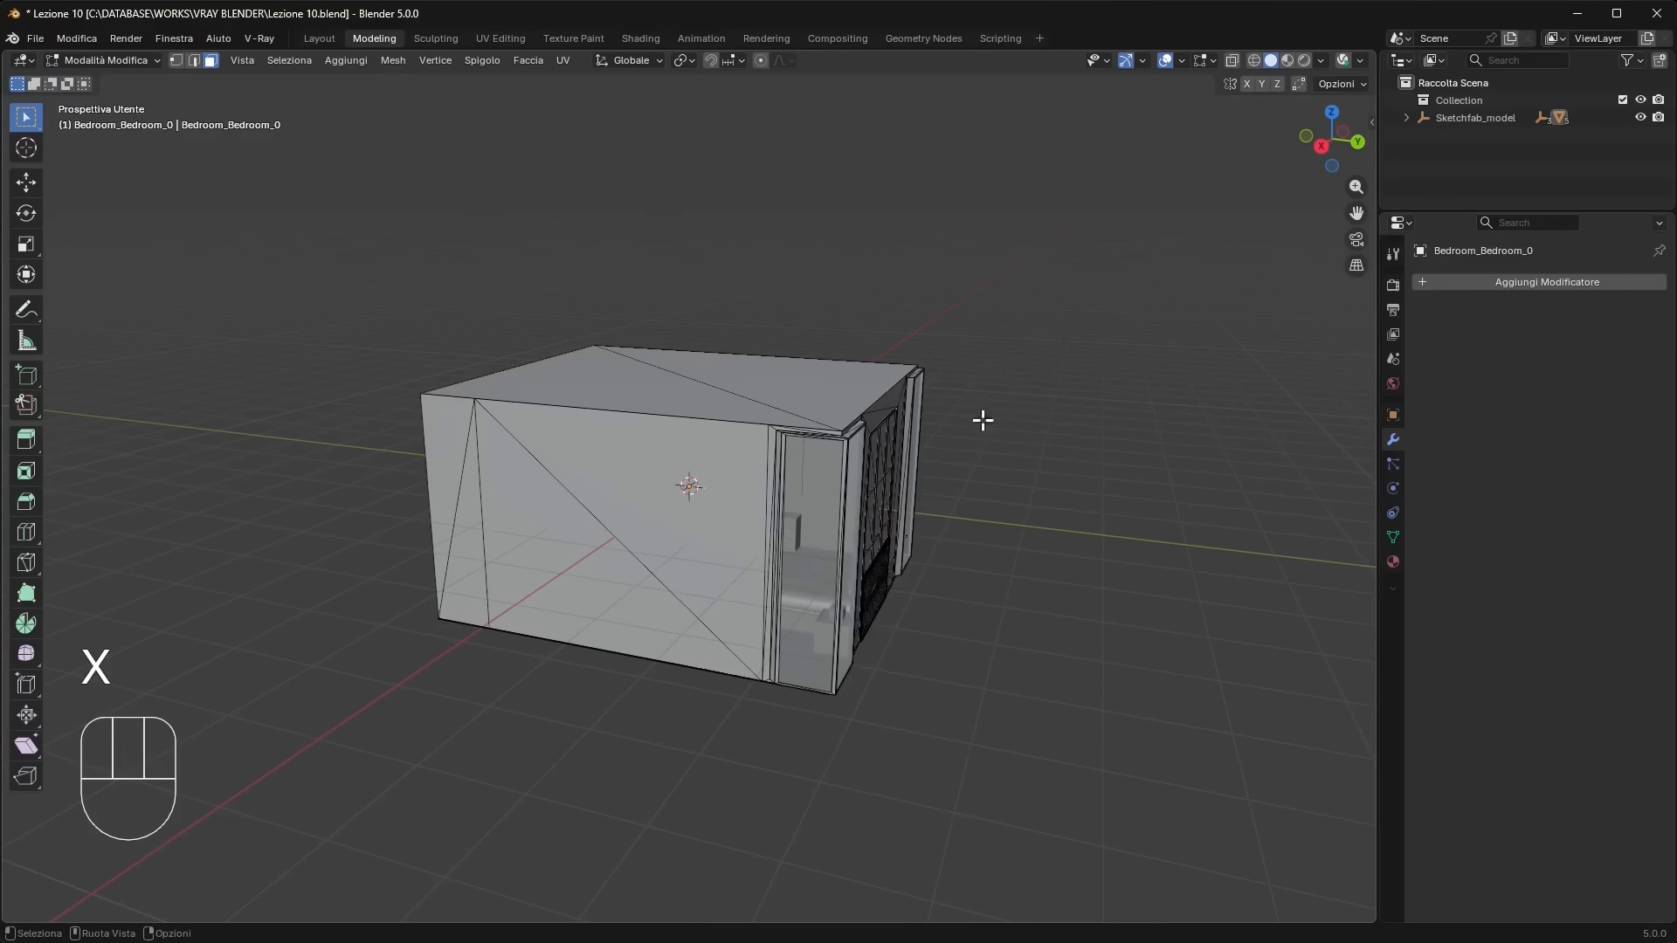
Return to the Layout workspace and frame the bedroom interior in the rendered viewport, facing the bed and window.
middle_click_drag(981, 419, 612, 602)
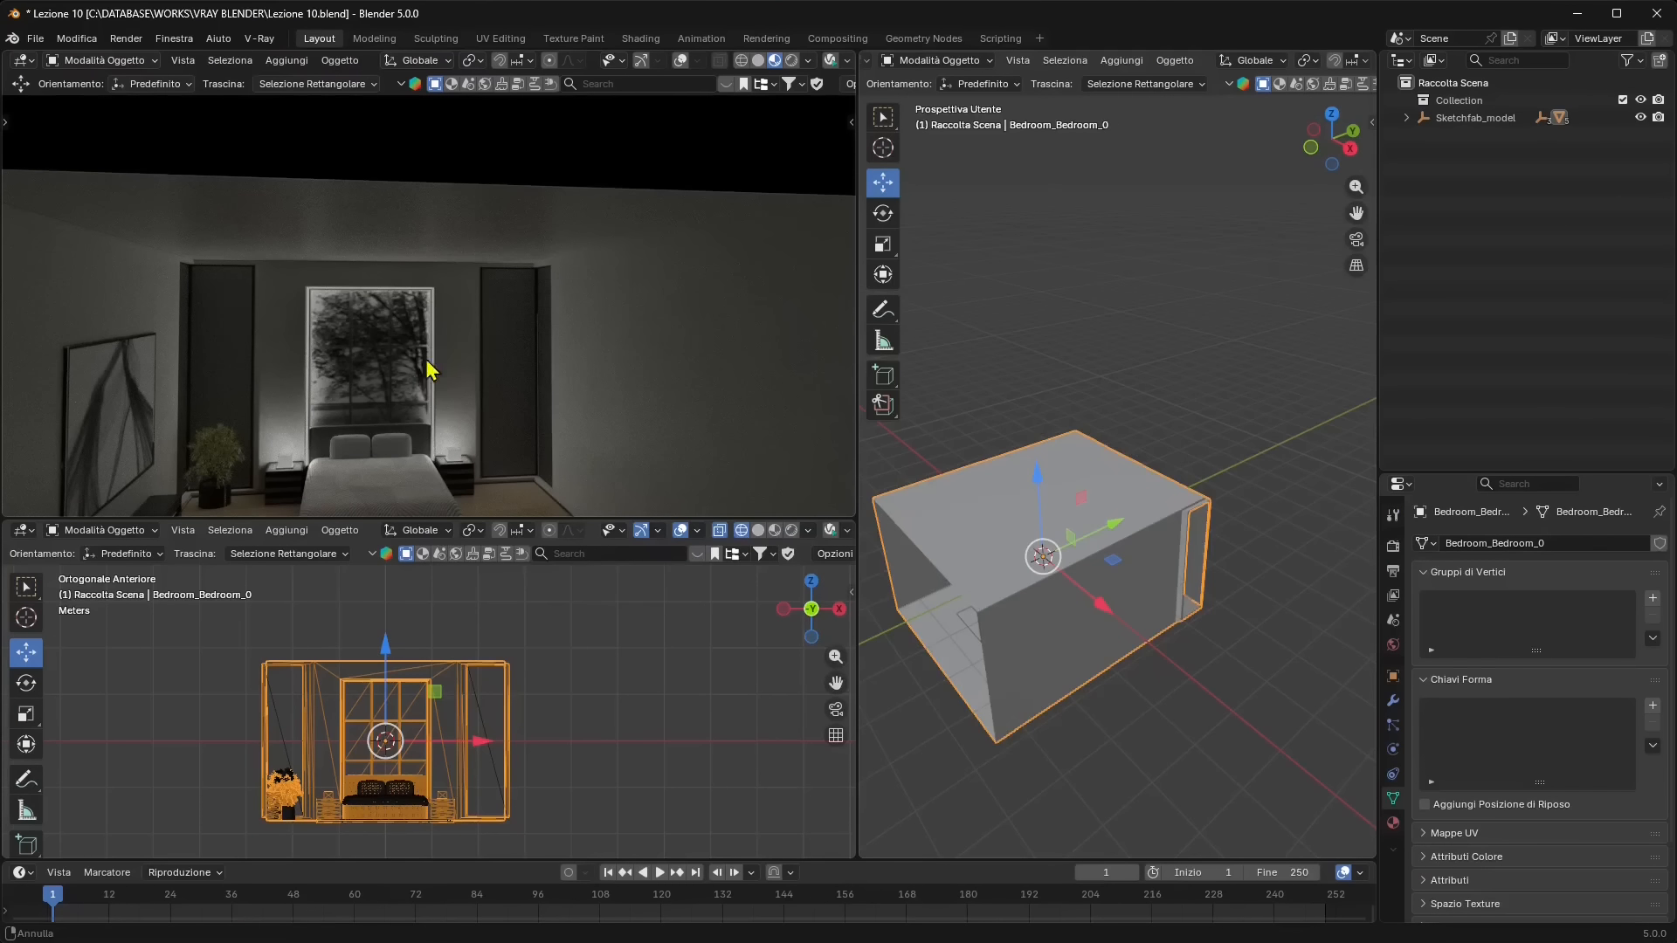
middle_click_drag(426, 362, 638, 403, "shift")
scroll(554, 302, "down", 4)
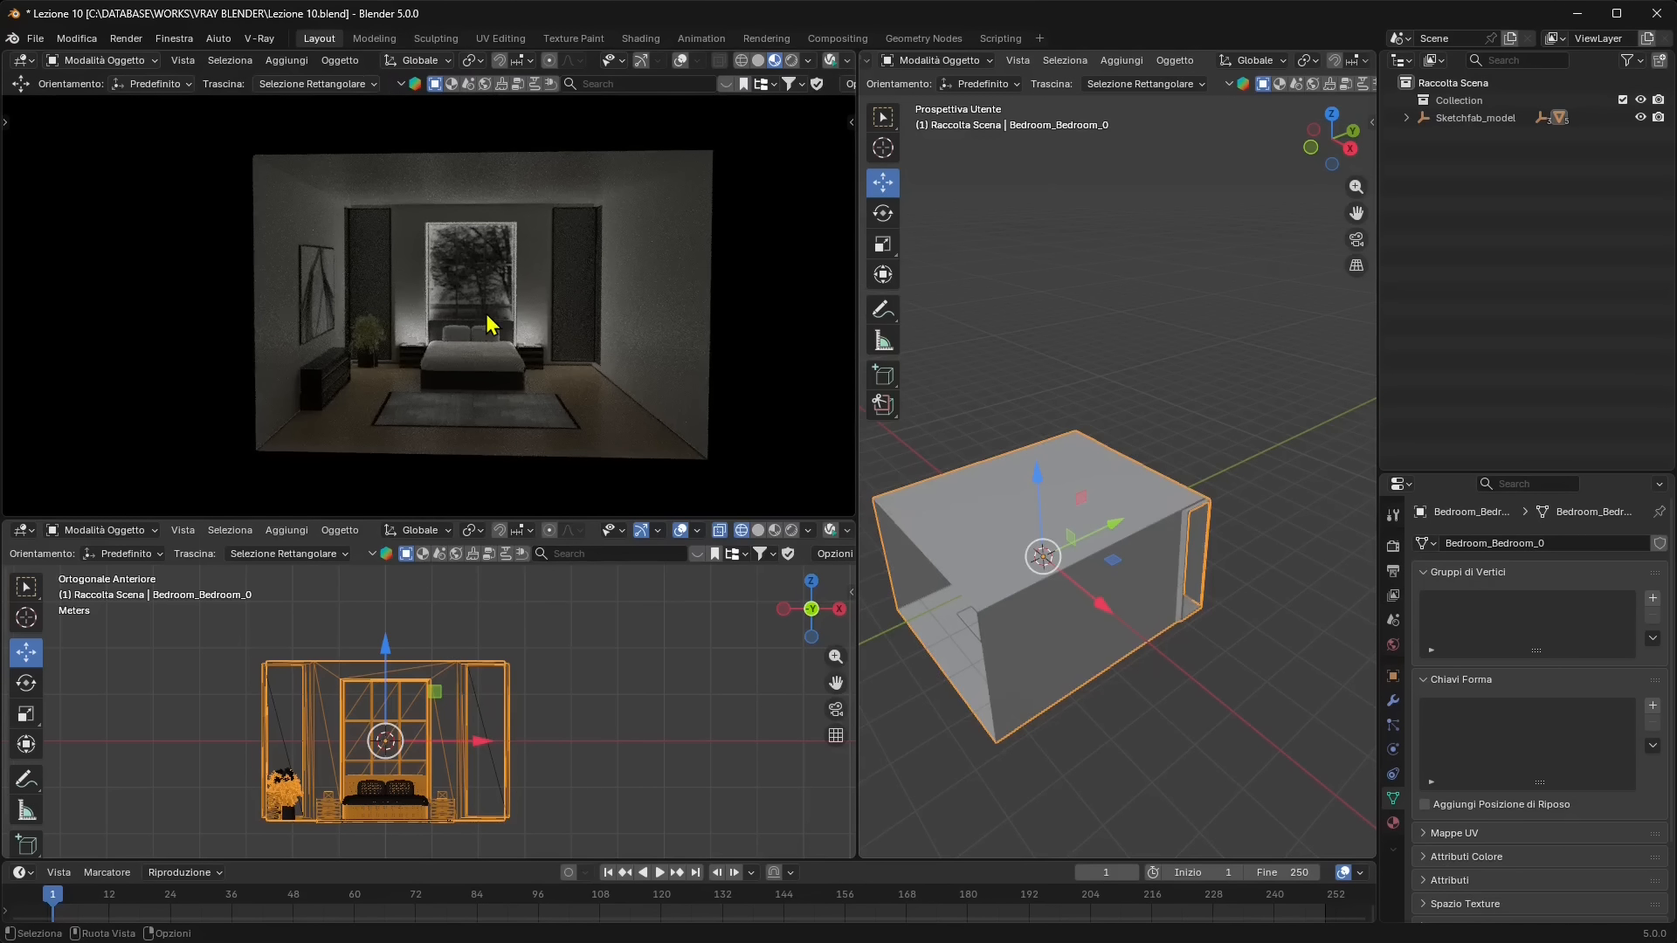
scroll(515, 365, "up", 5)
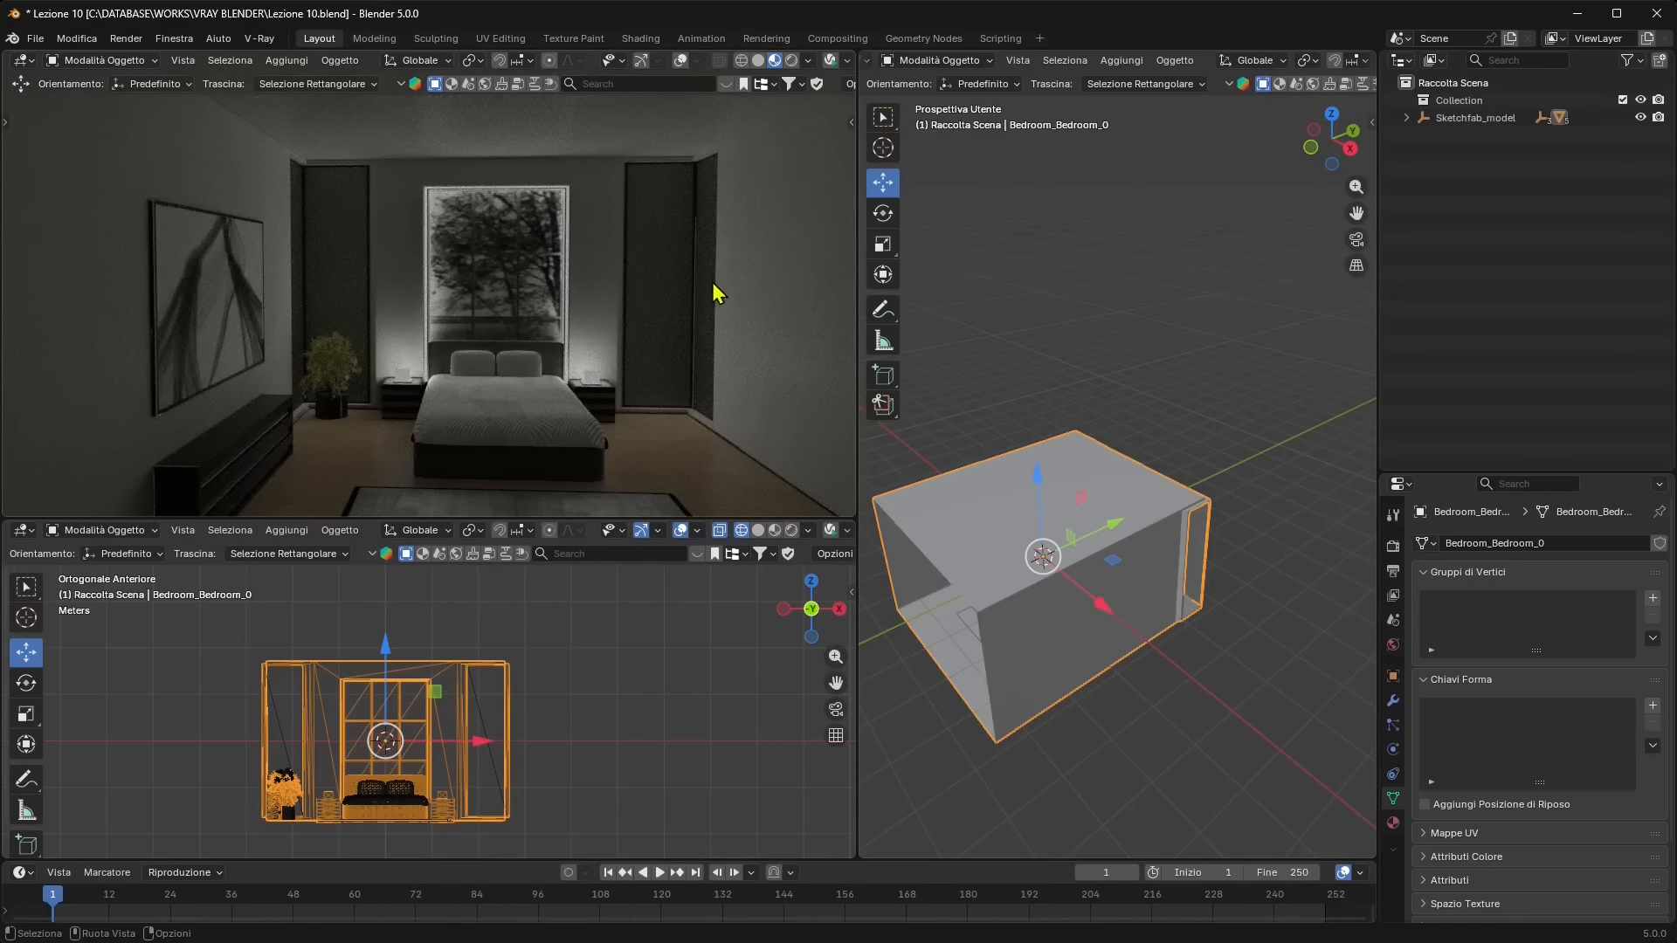
middle_click_drag(715, 292, 559, 353)
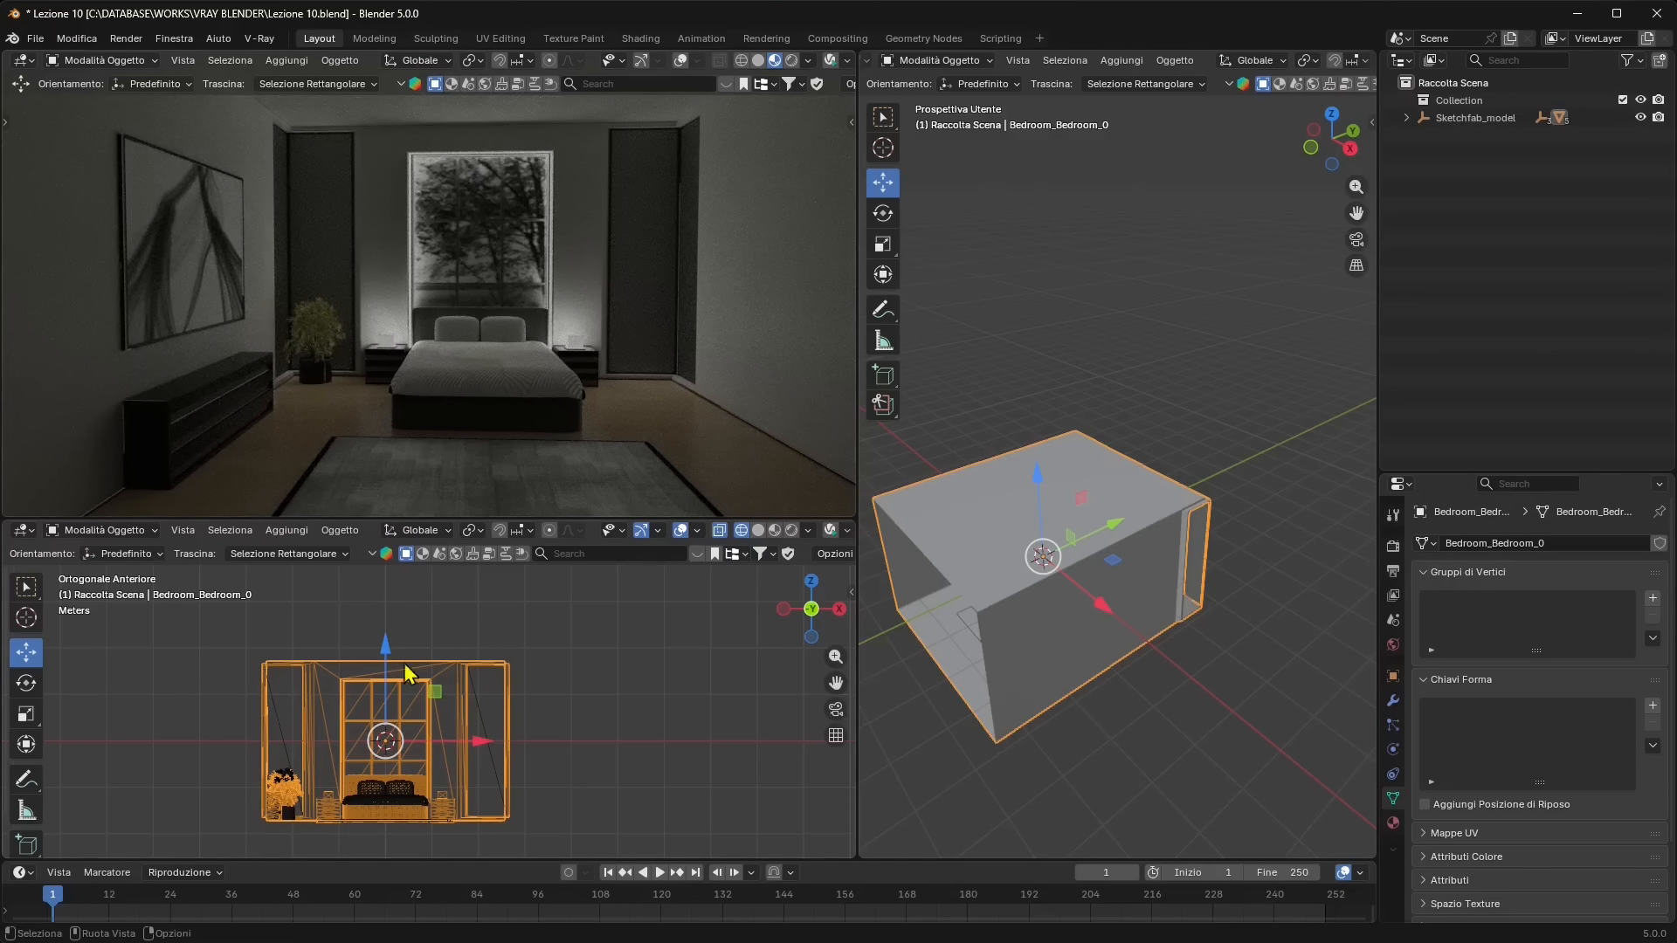
Select the Sketchfab_model object and expand its hierarchy down to the individual meshes inside the Bedroom group.
left_click(626, 721)
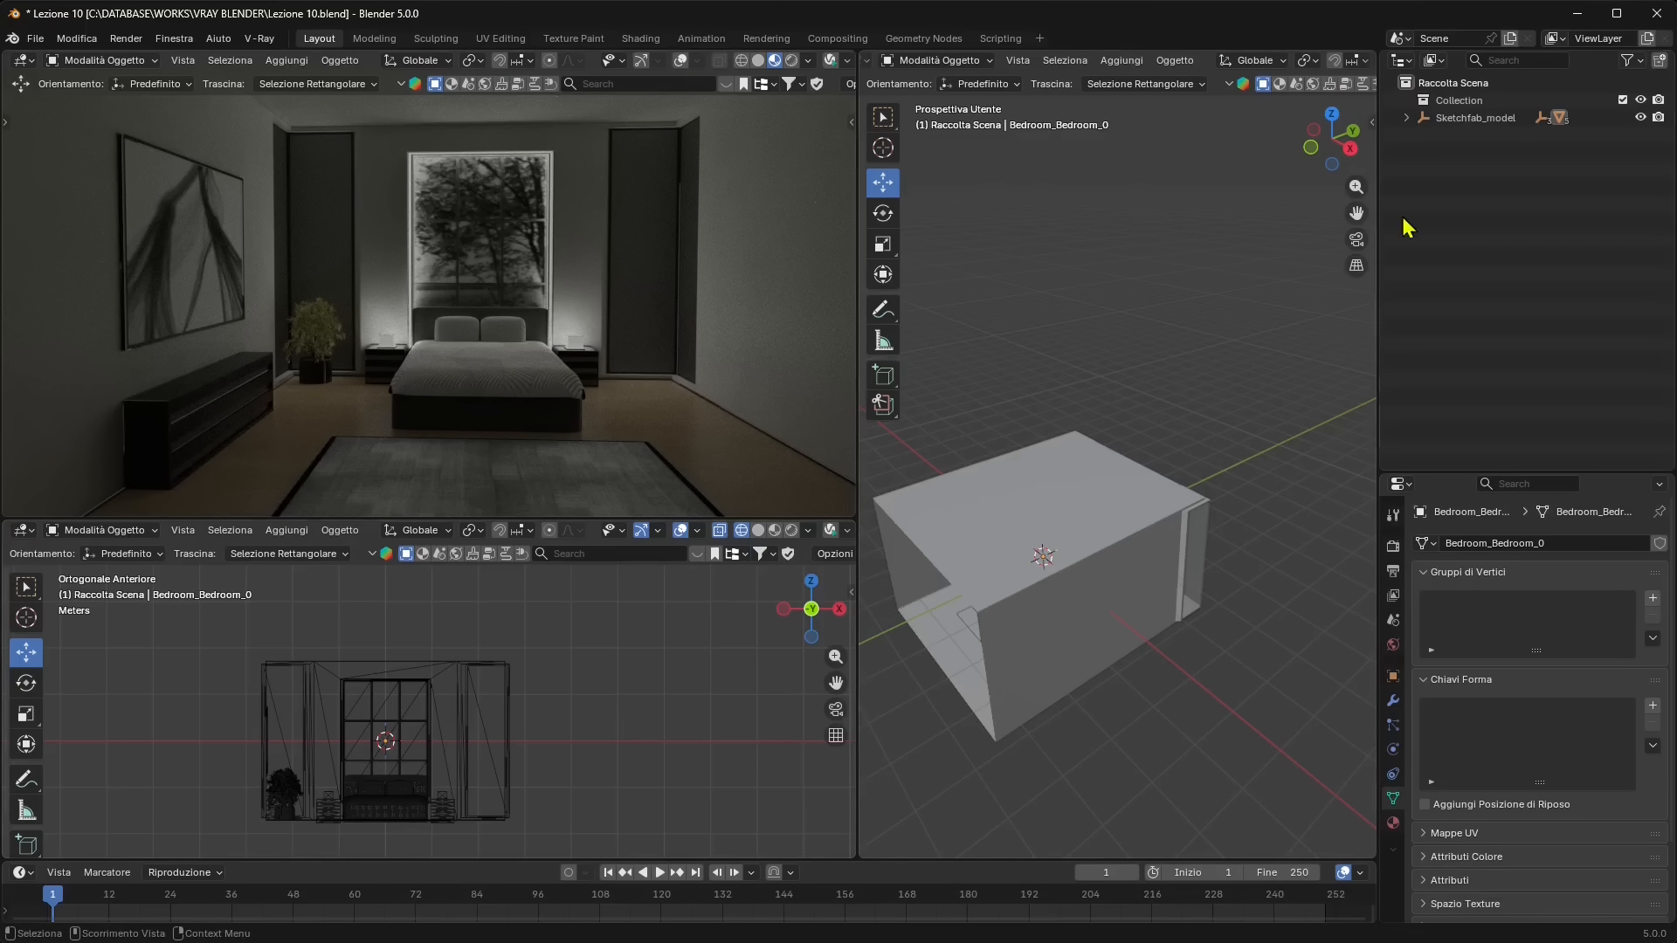
left_click(1564, 120)
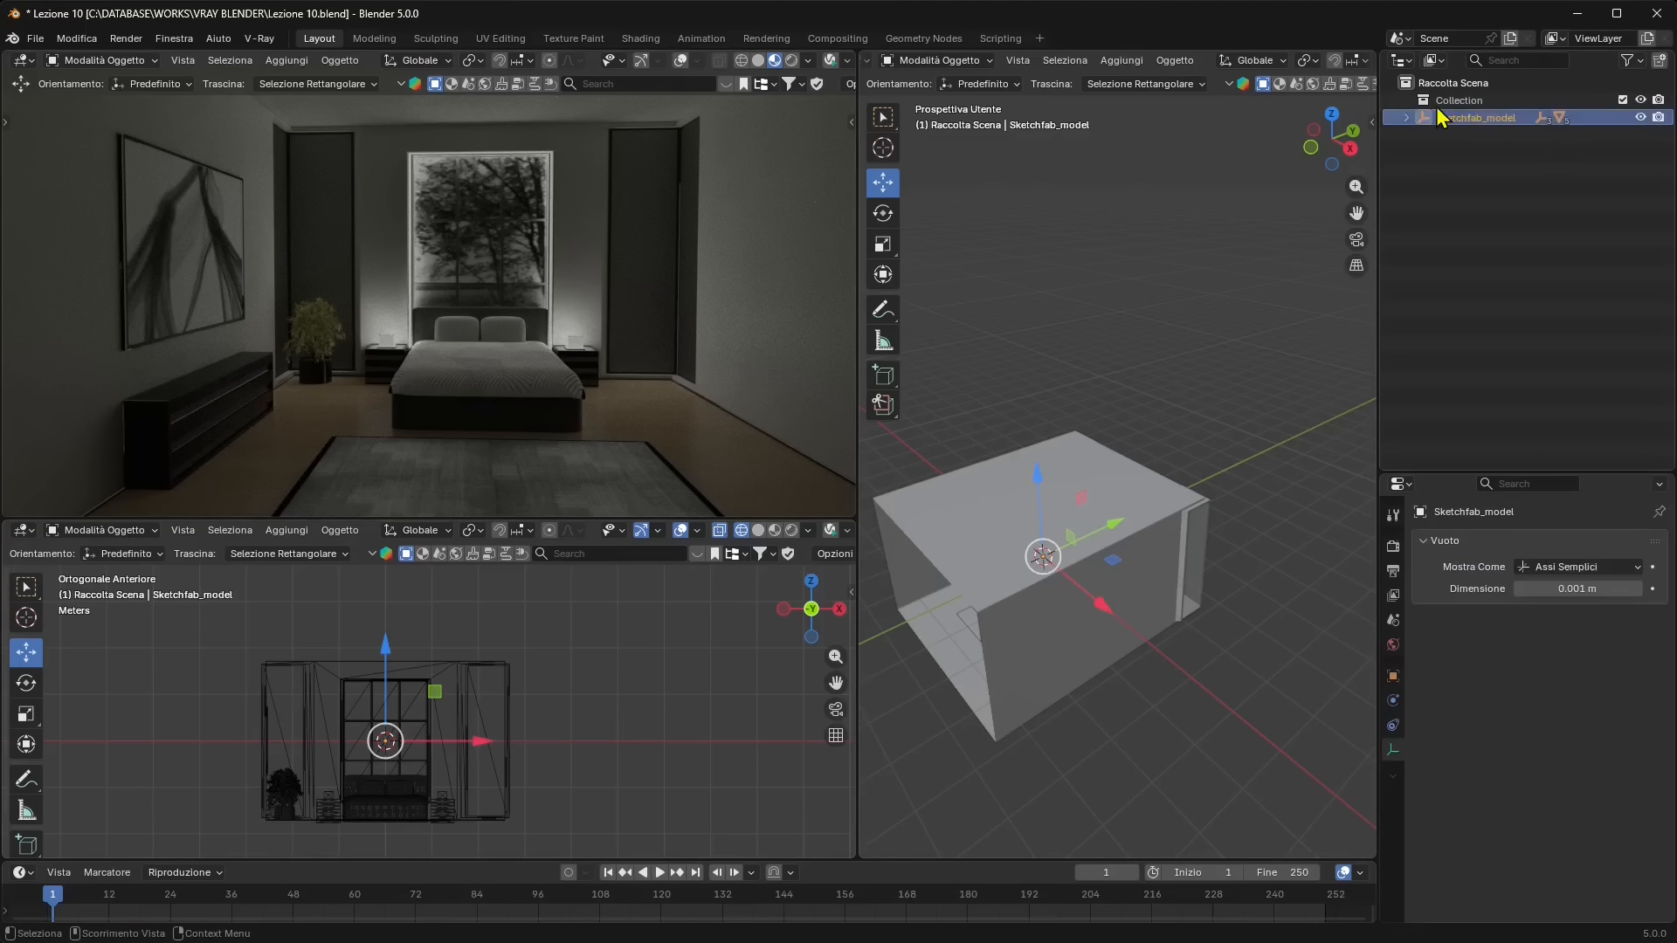
left_click(1559, 121)
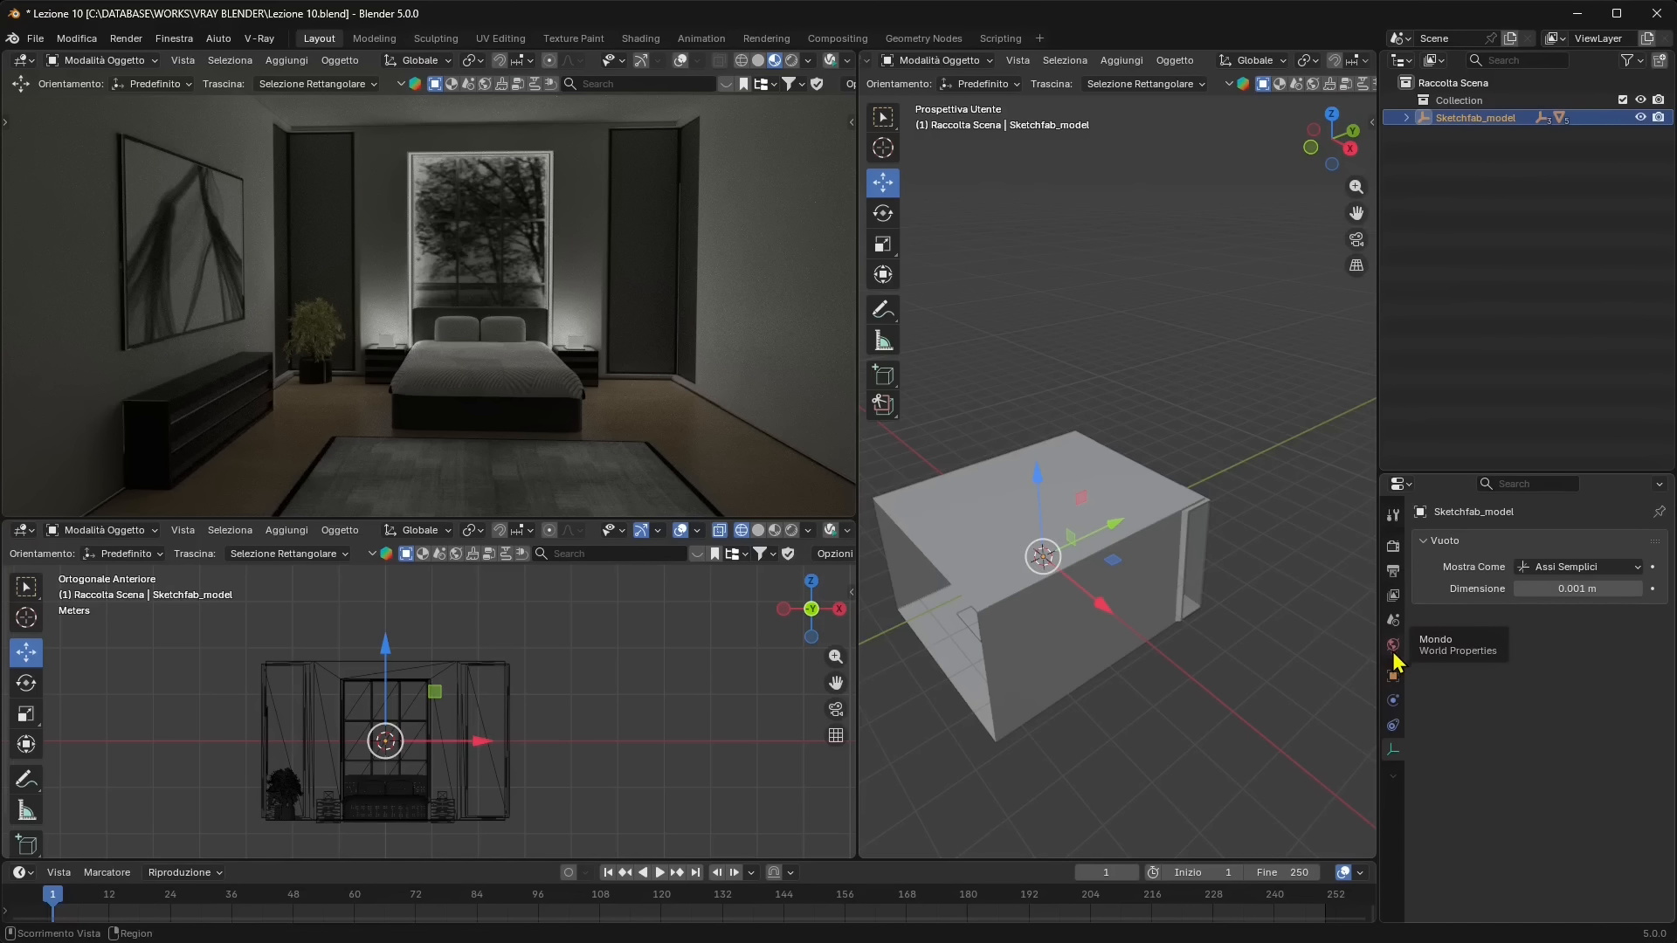
left_click(1406, 117)
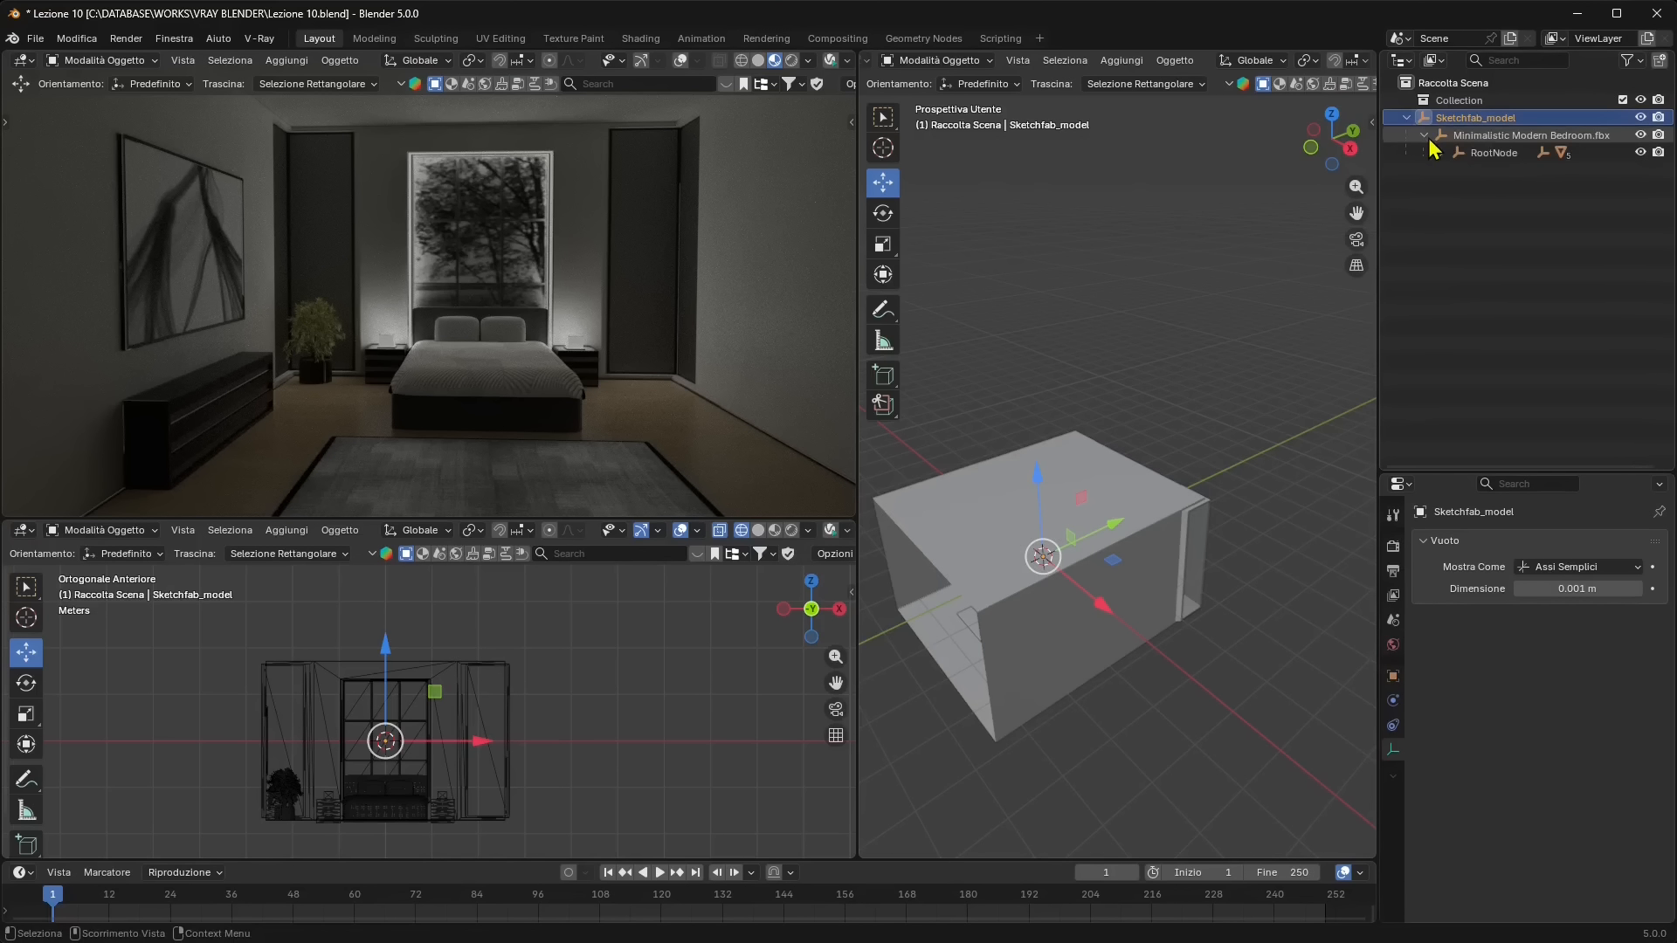
left_click(1441, 152)
left_click(1458, 170)
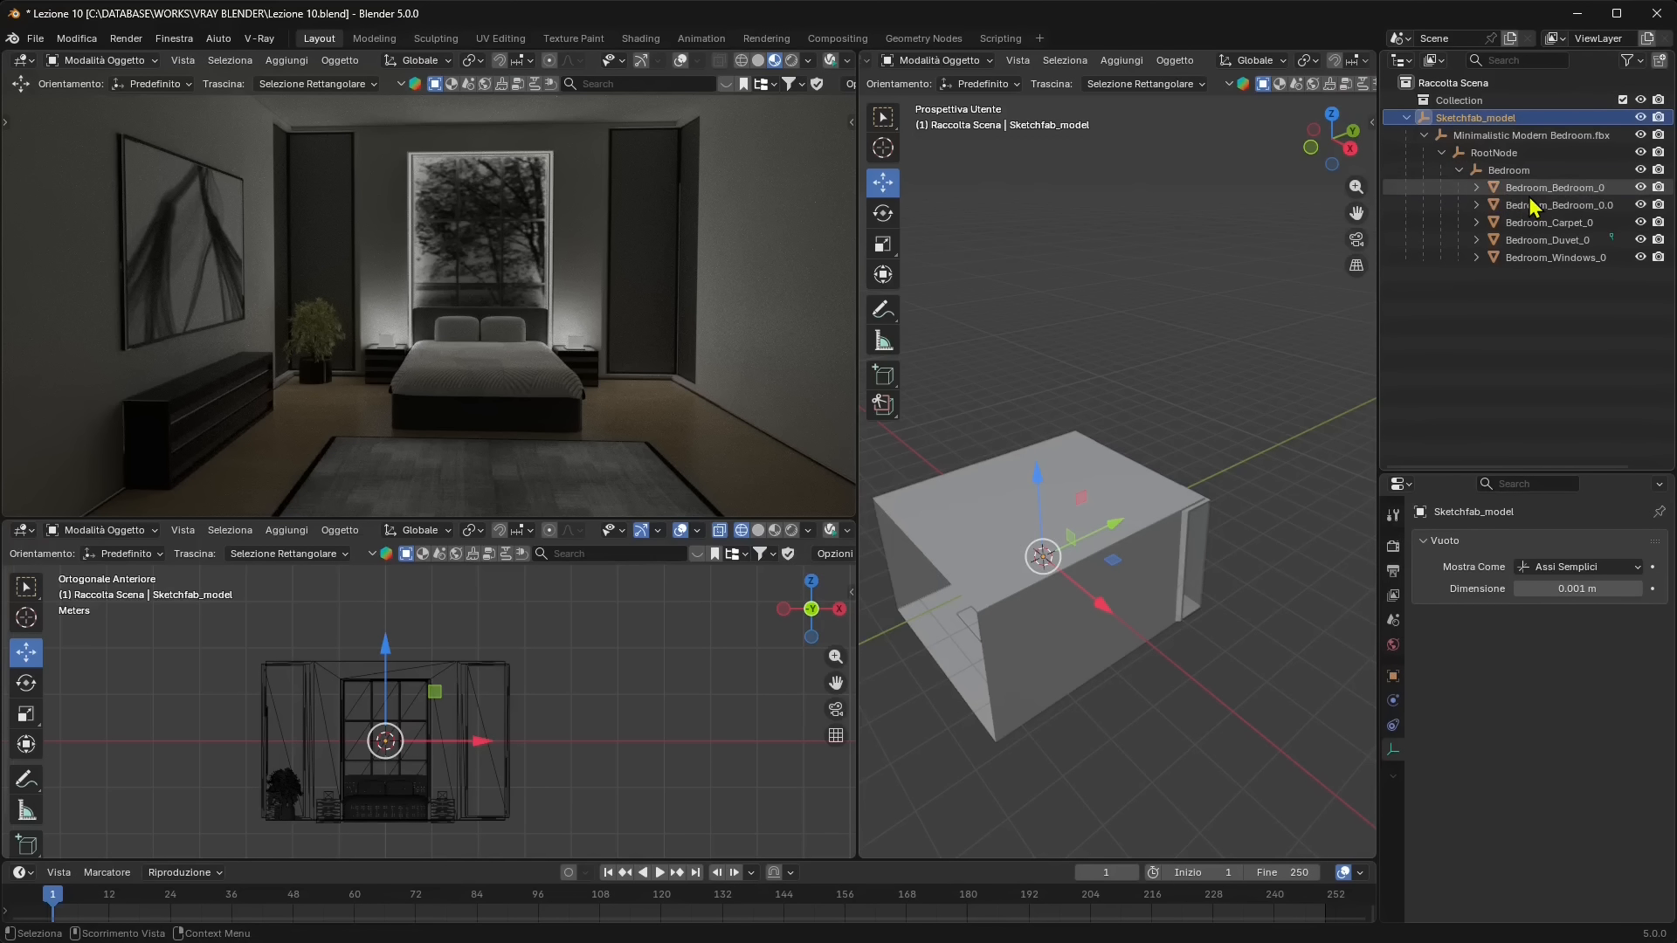
Select each mesh of the Bedroom group in turn and examine which parts of the room it covers.
left_click(1530, 193)
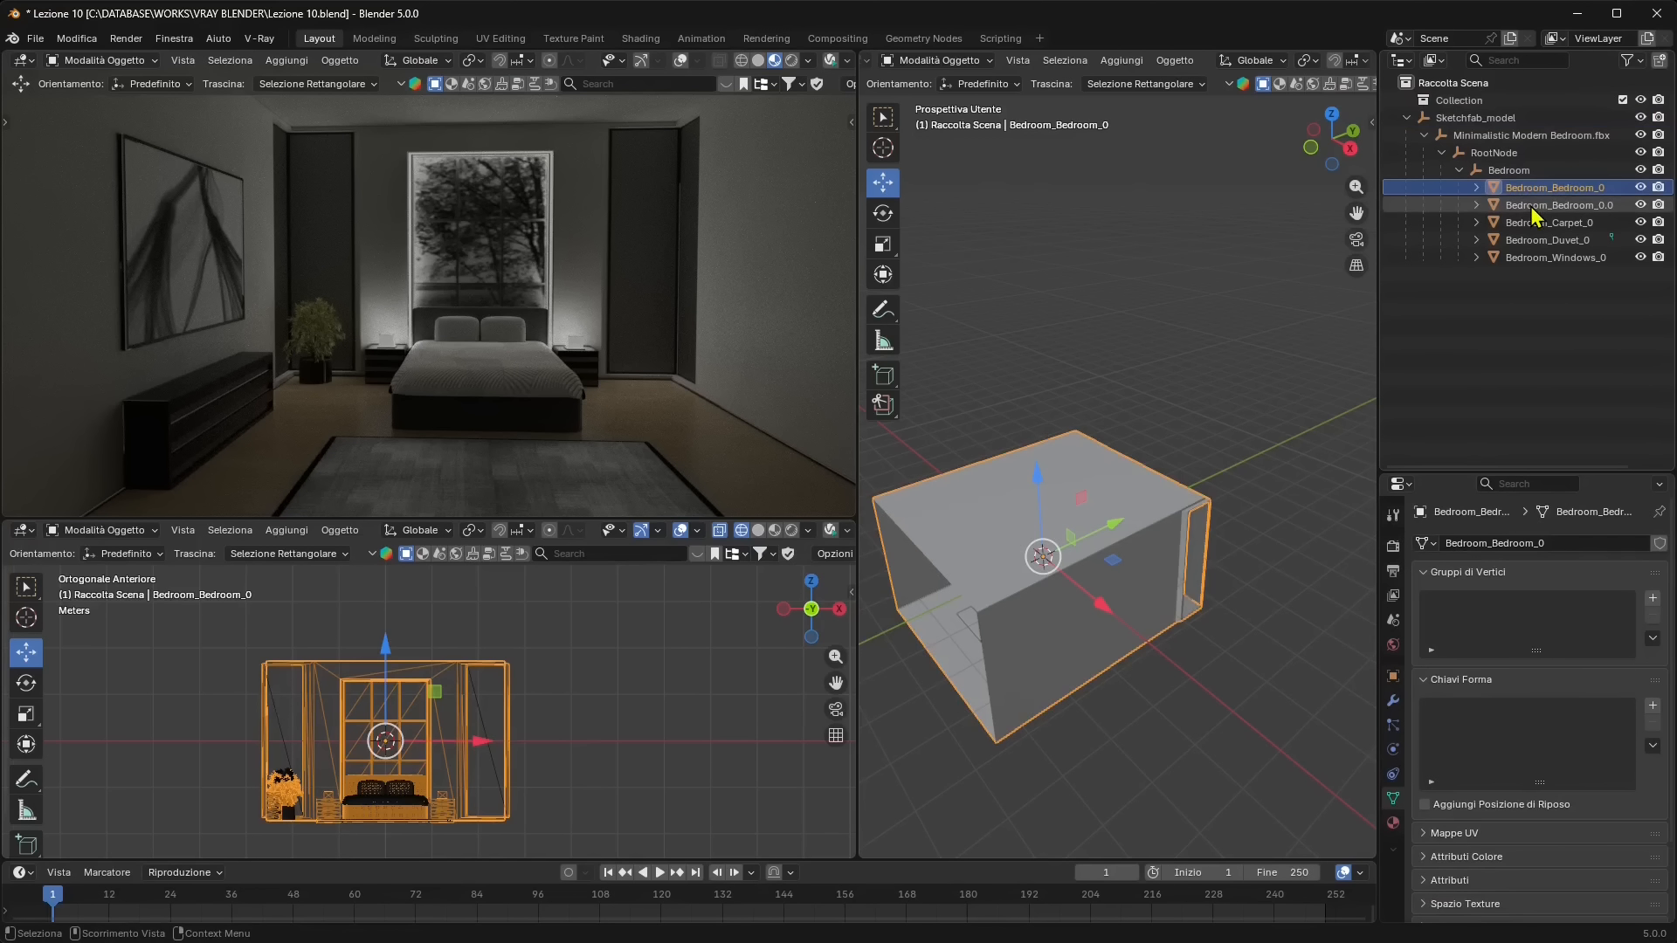
middle_click_drag(1214, 515, 1279, 472)
scroll(1135, 602, "up", 3)
middle_click_drag(1075, 652, 1150, 521)
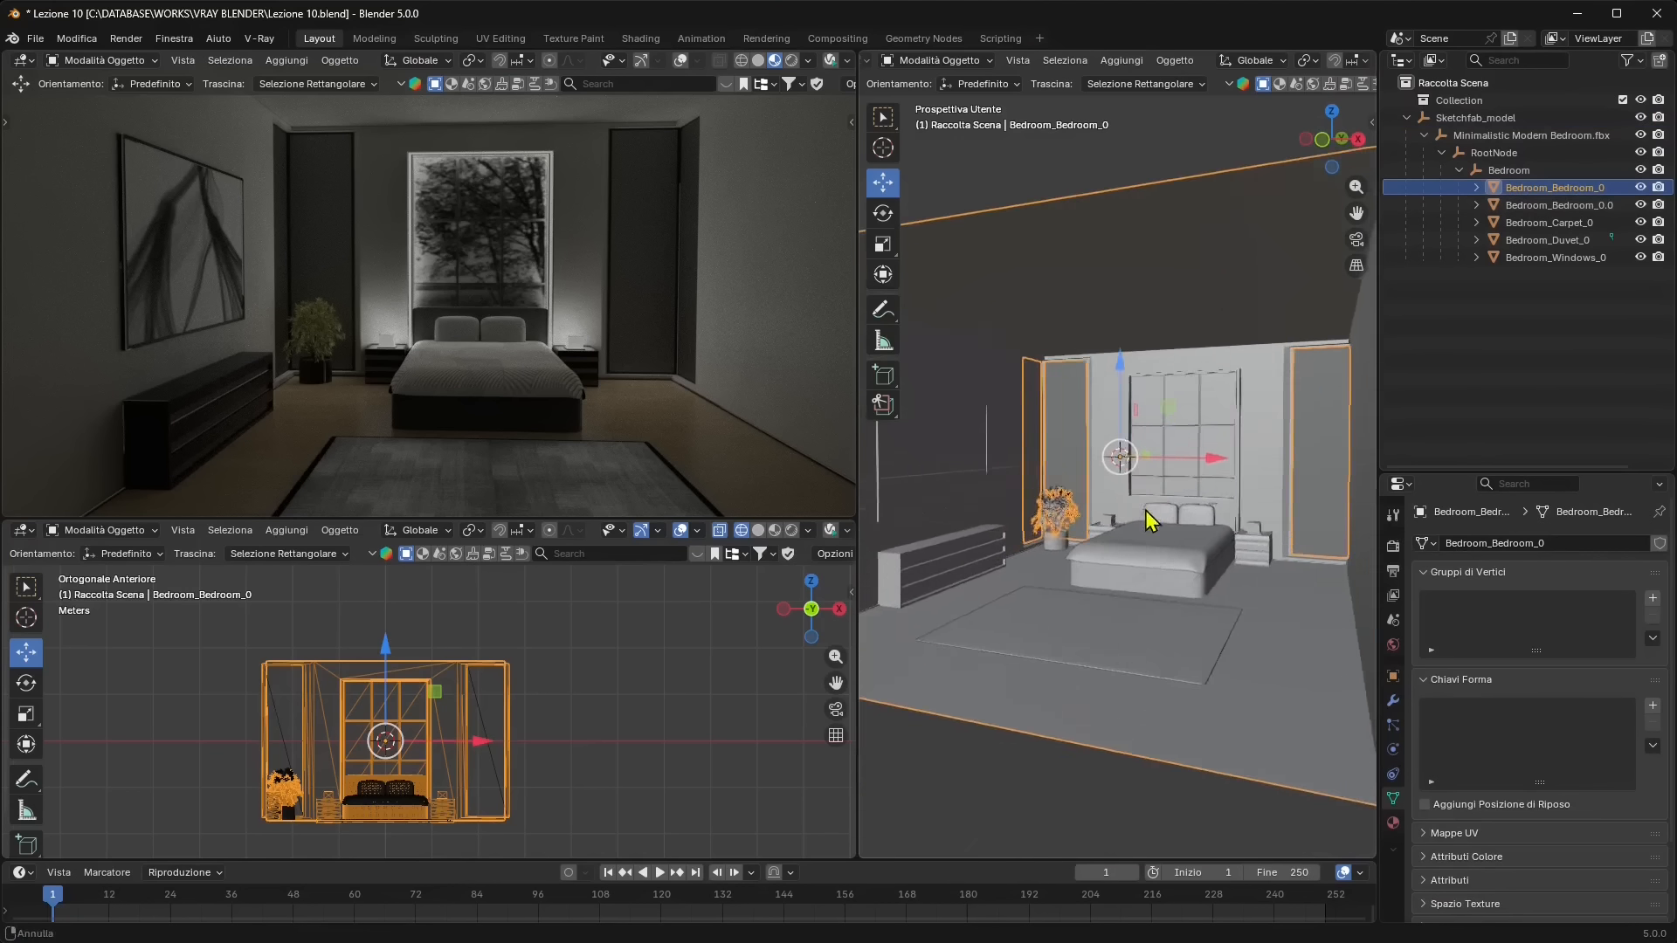
scroll(1166, 576, "up", 3)
middle_click_drag(1177, 601, 1039, 553)
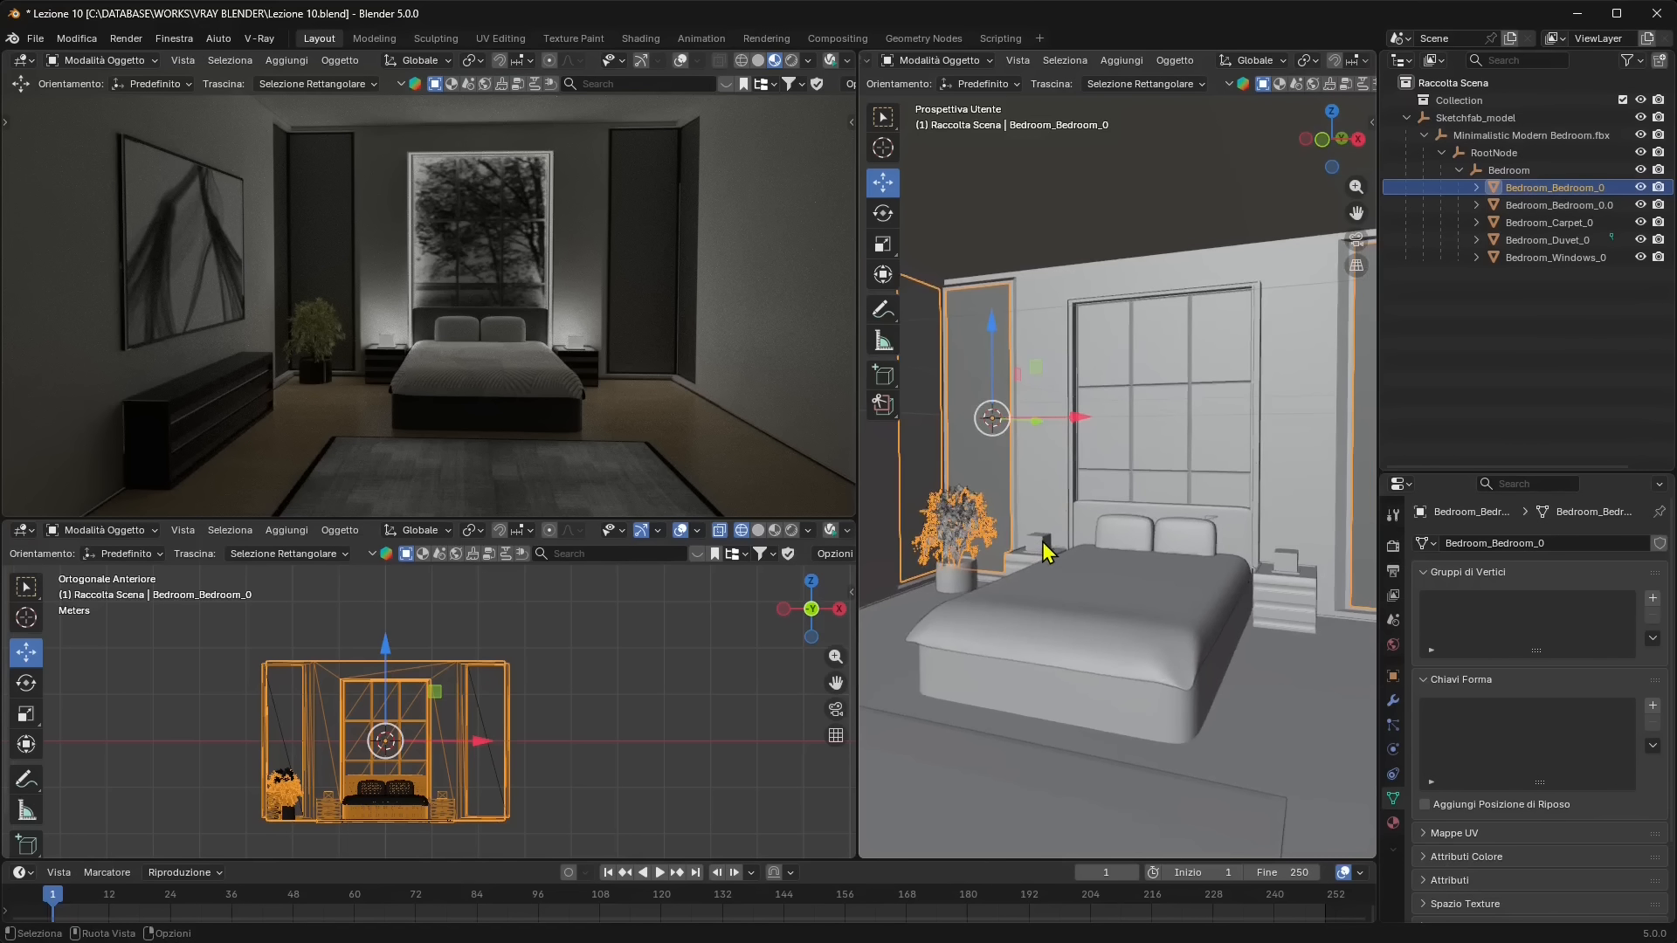
left_click(1542, 205)
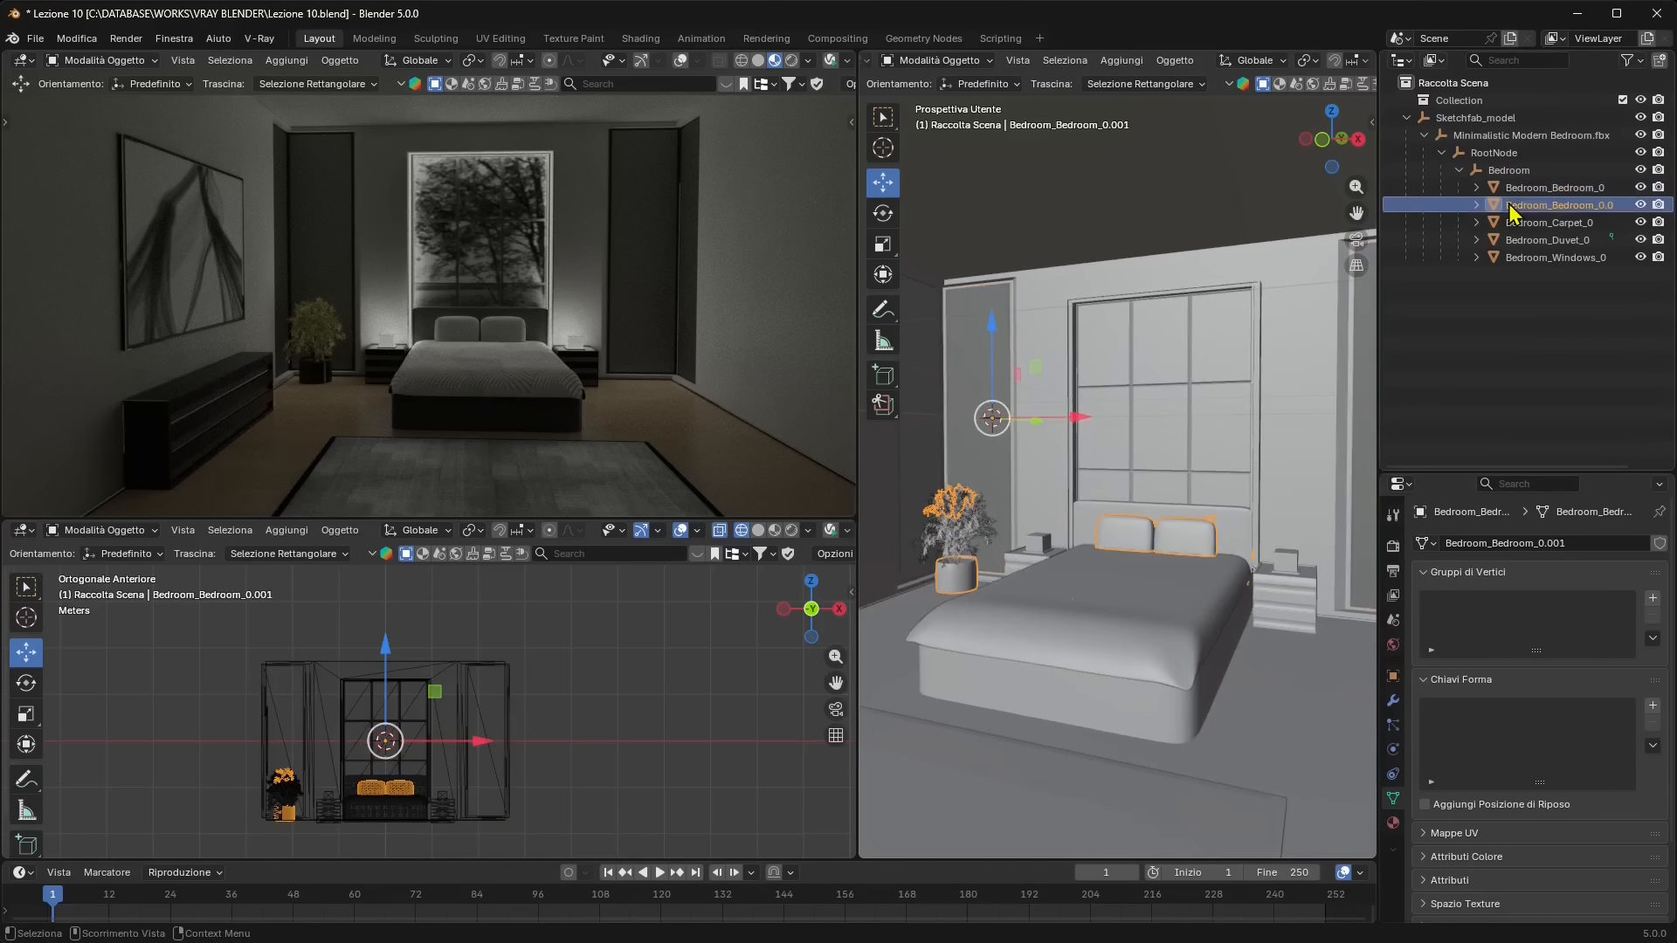
left_click(1532, 225)
left_click(1539, 240)
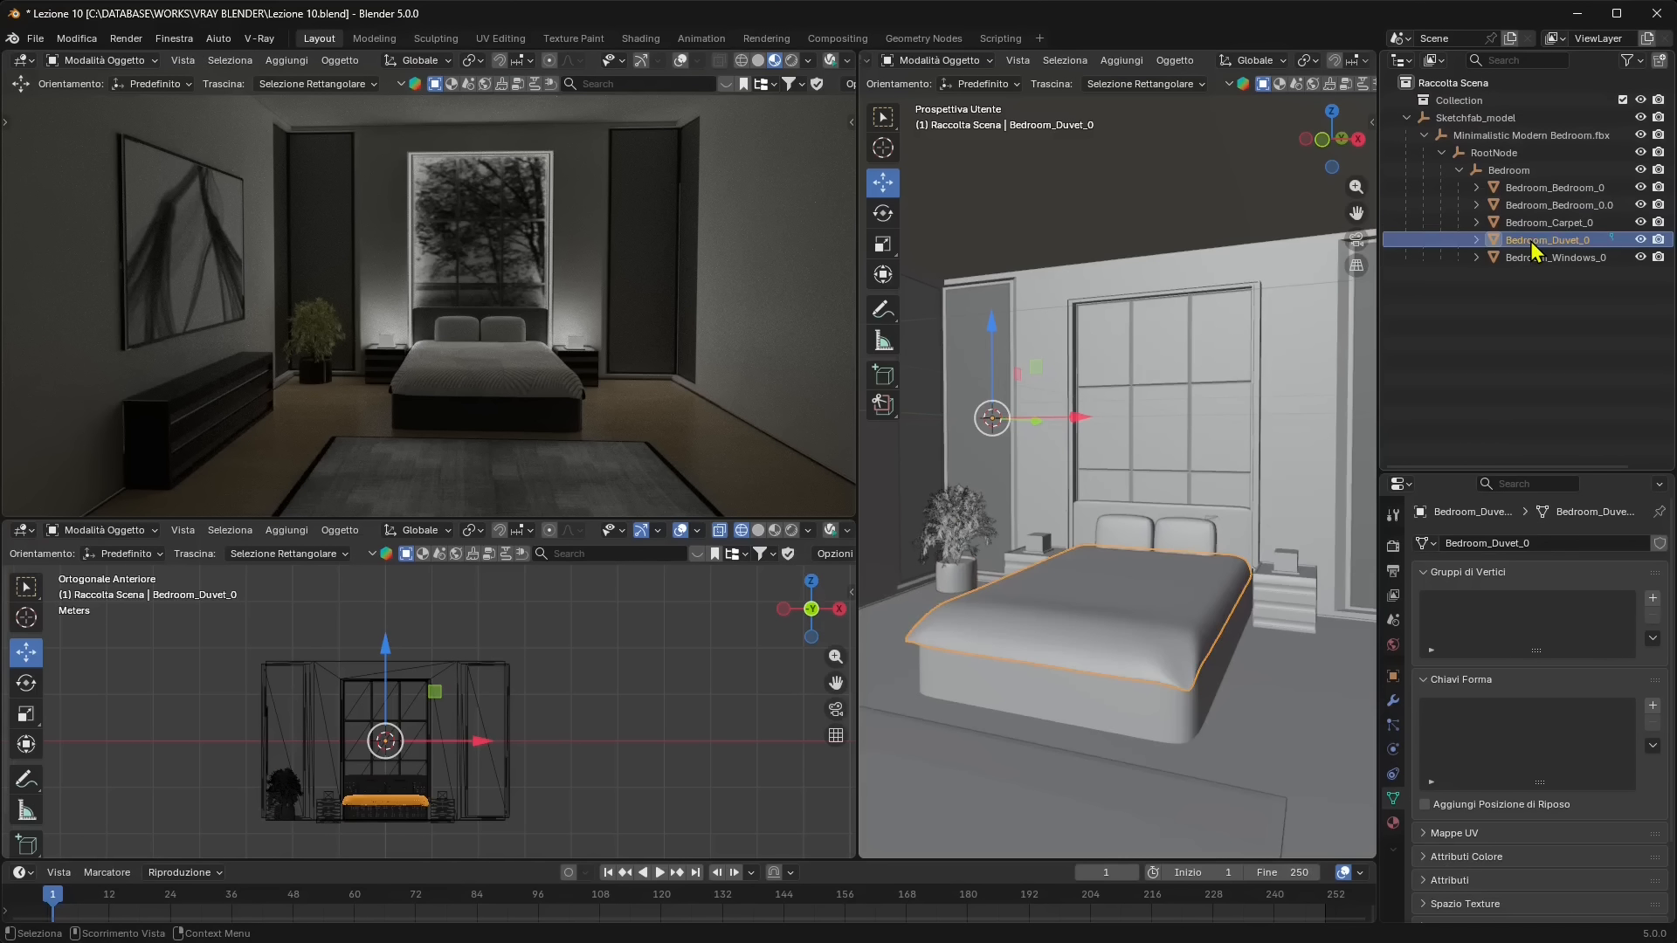
left_click(1535, 258)
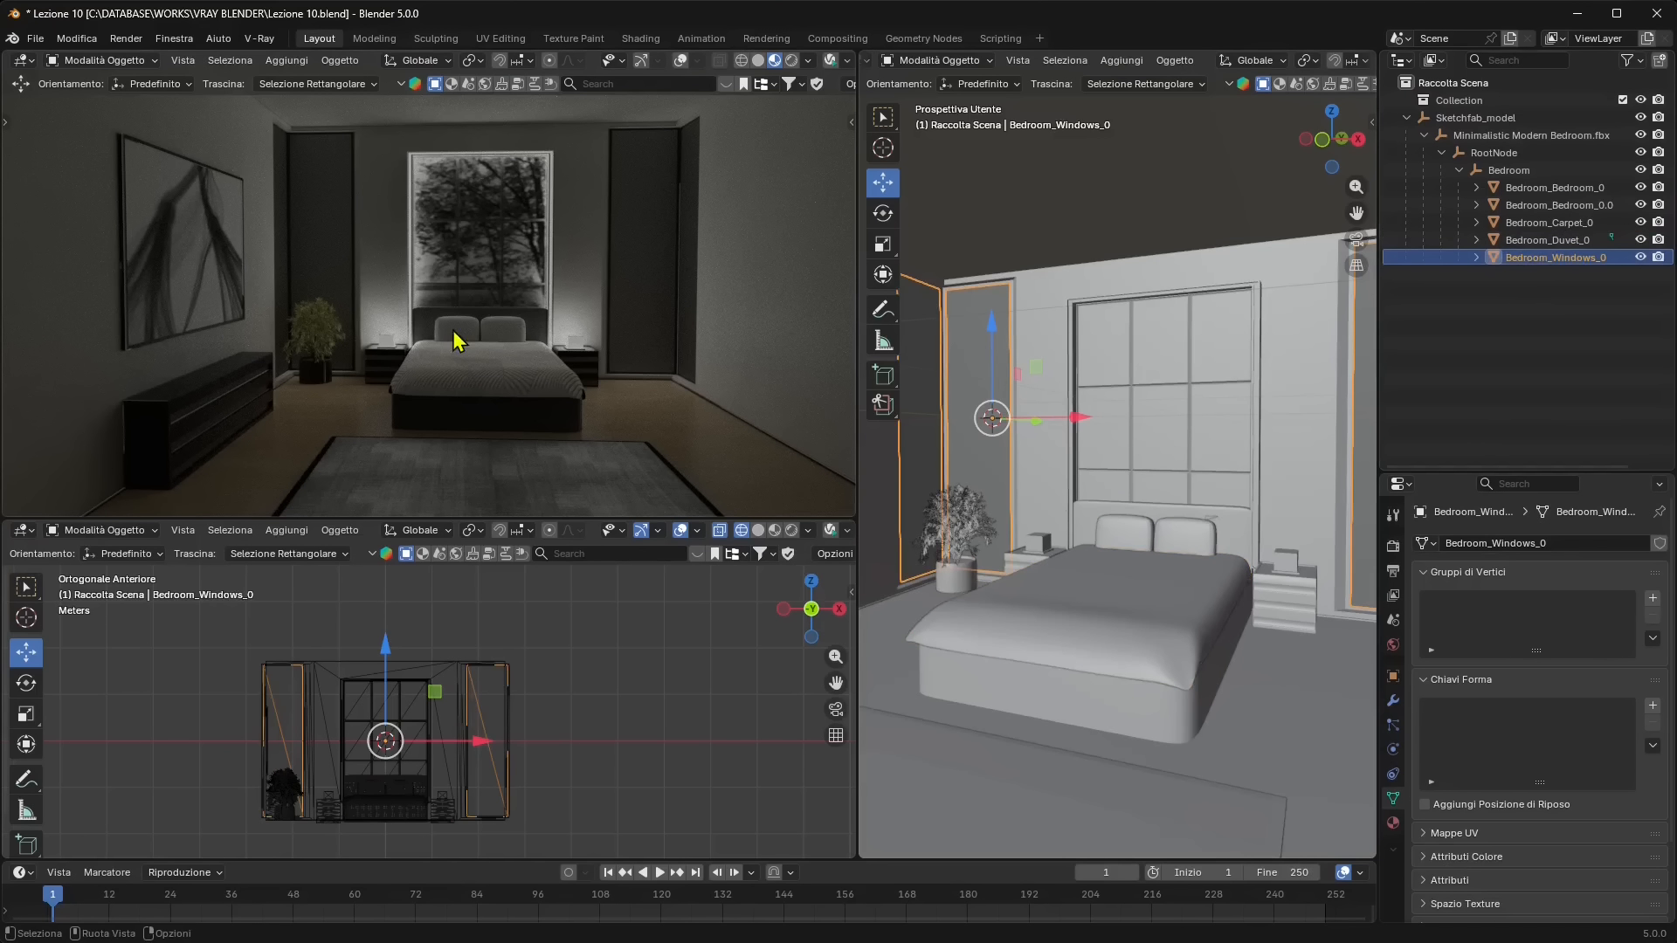
Select the mesh containing the nightstand lamp, display its material with the V-Ray options in view, and open it in the Shading workspace.
scroll(498, 759, "up", 9)
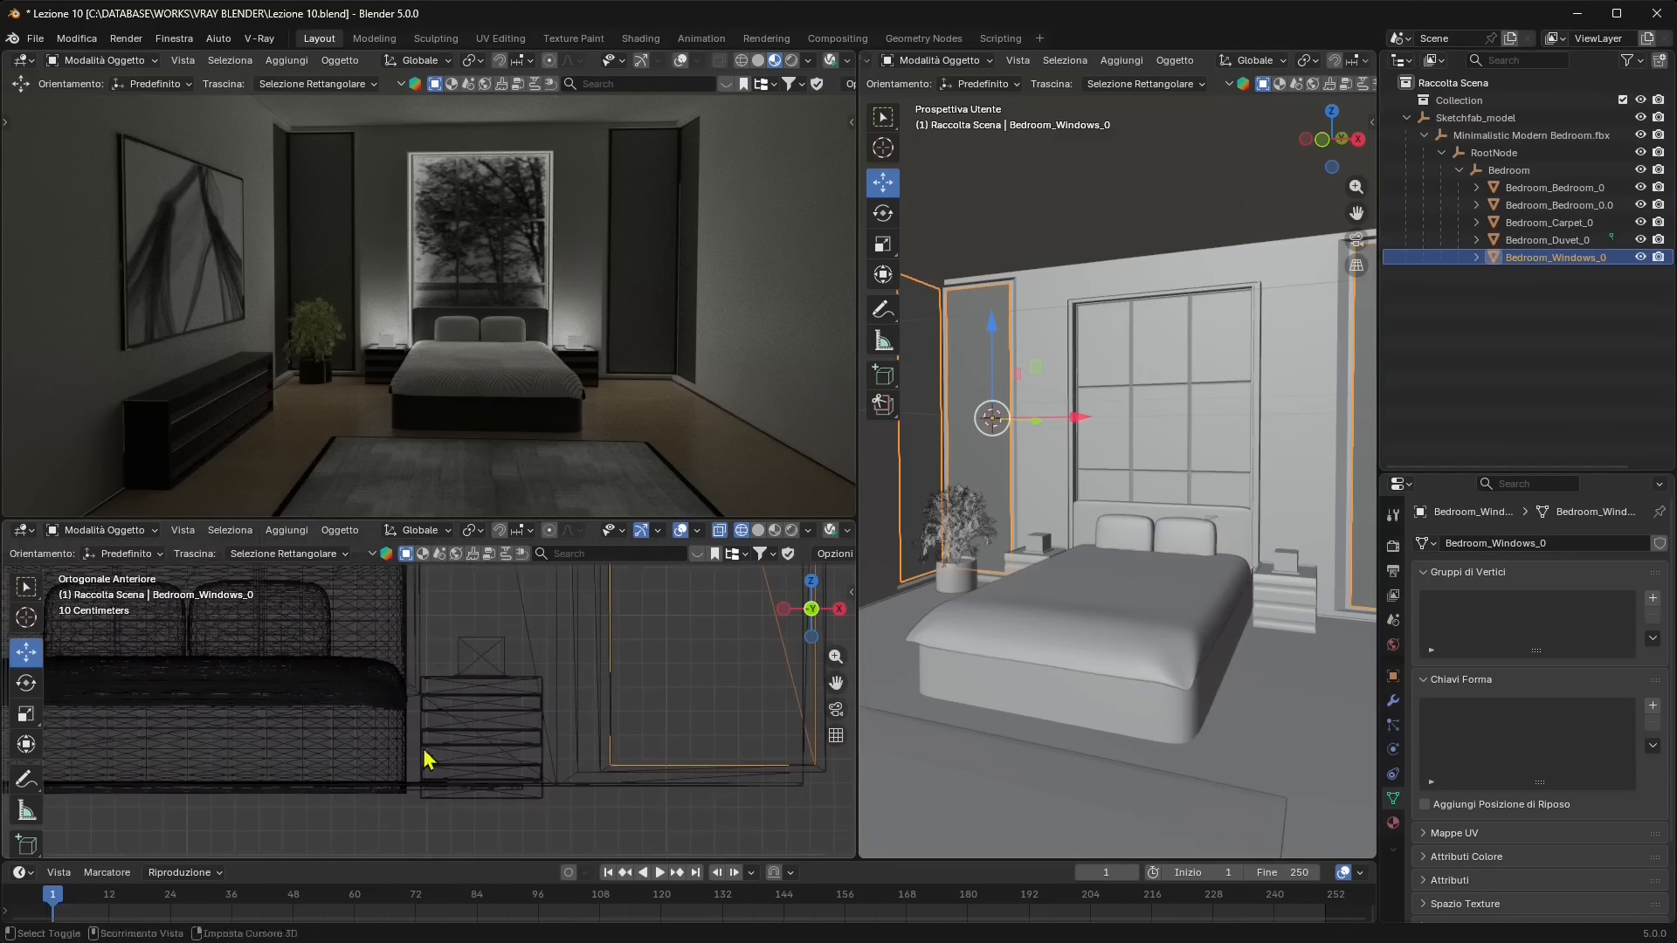
left_click(484, 646)
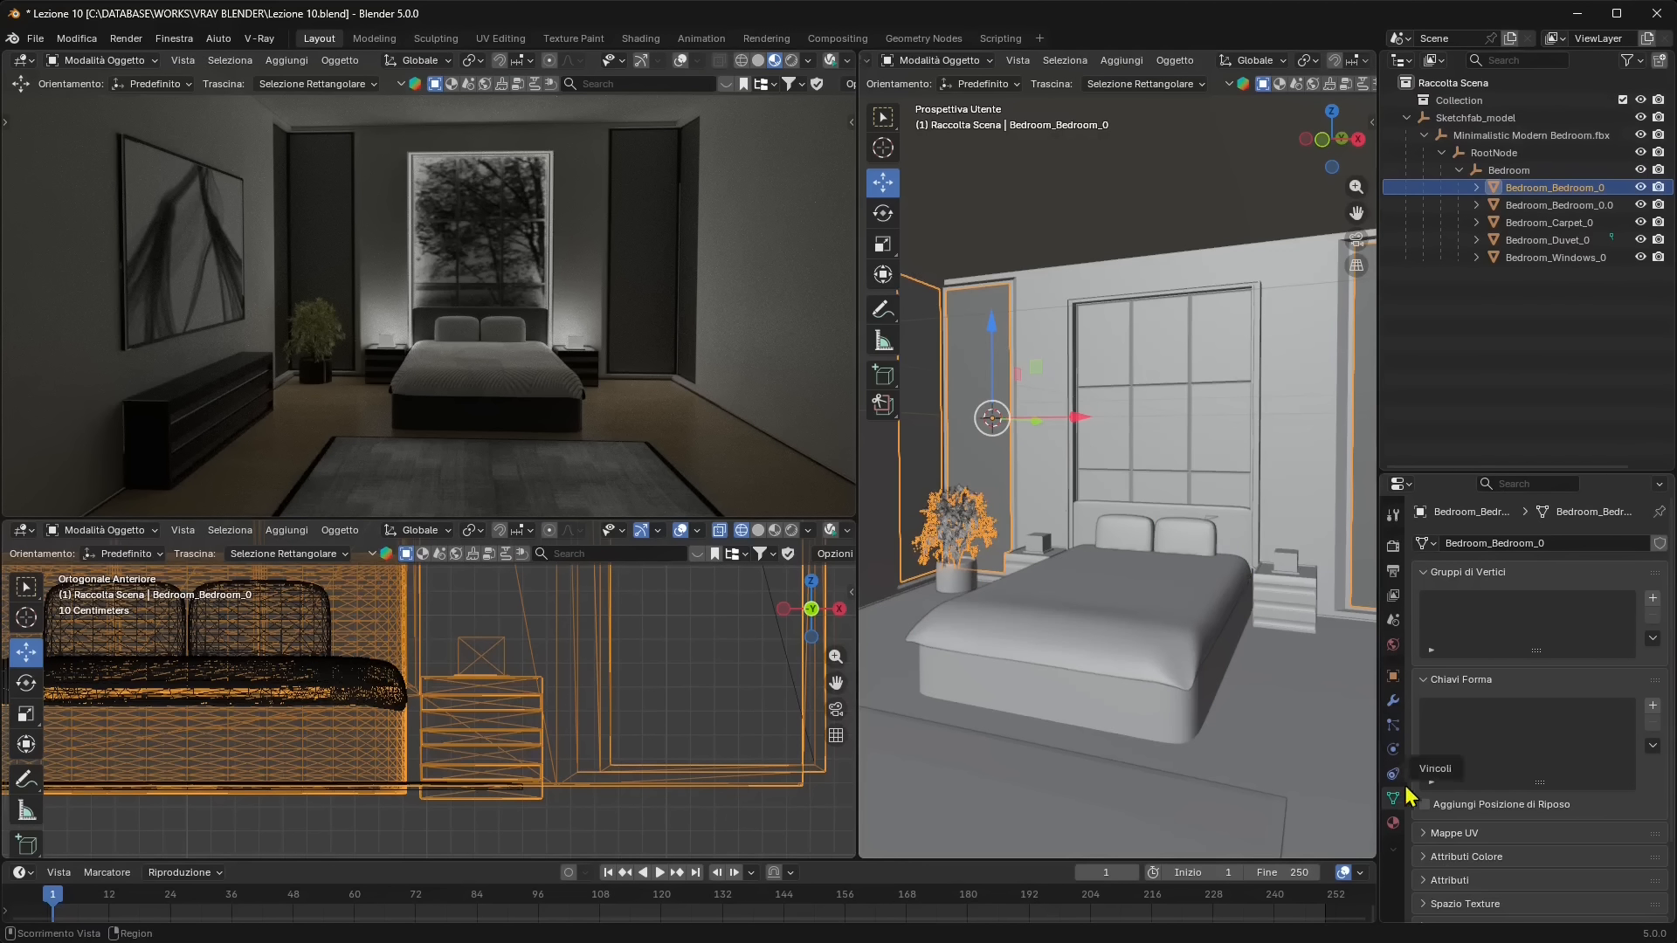
left_click(1394, 823)
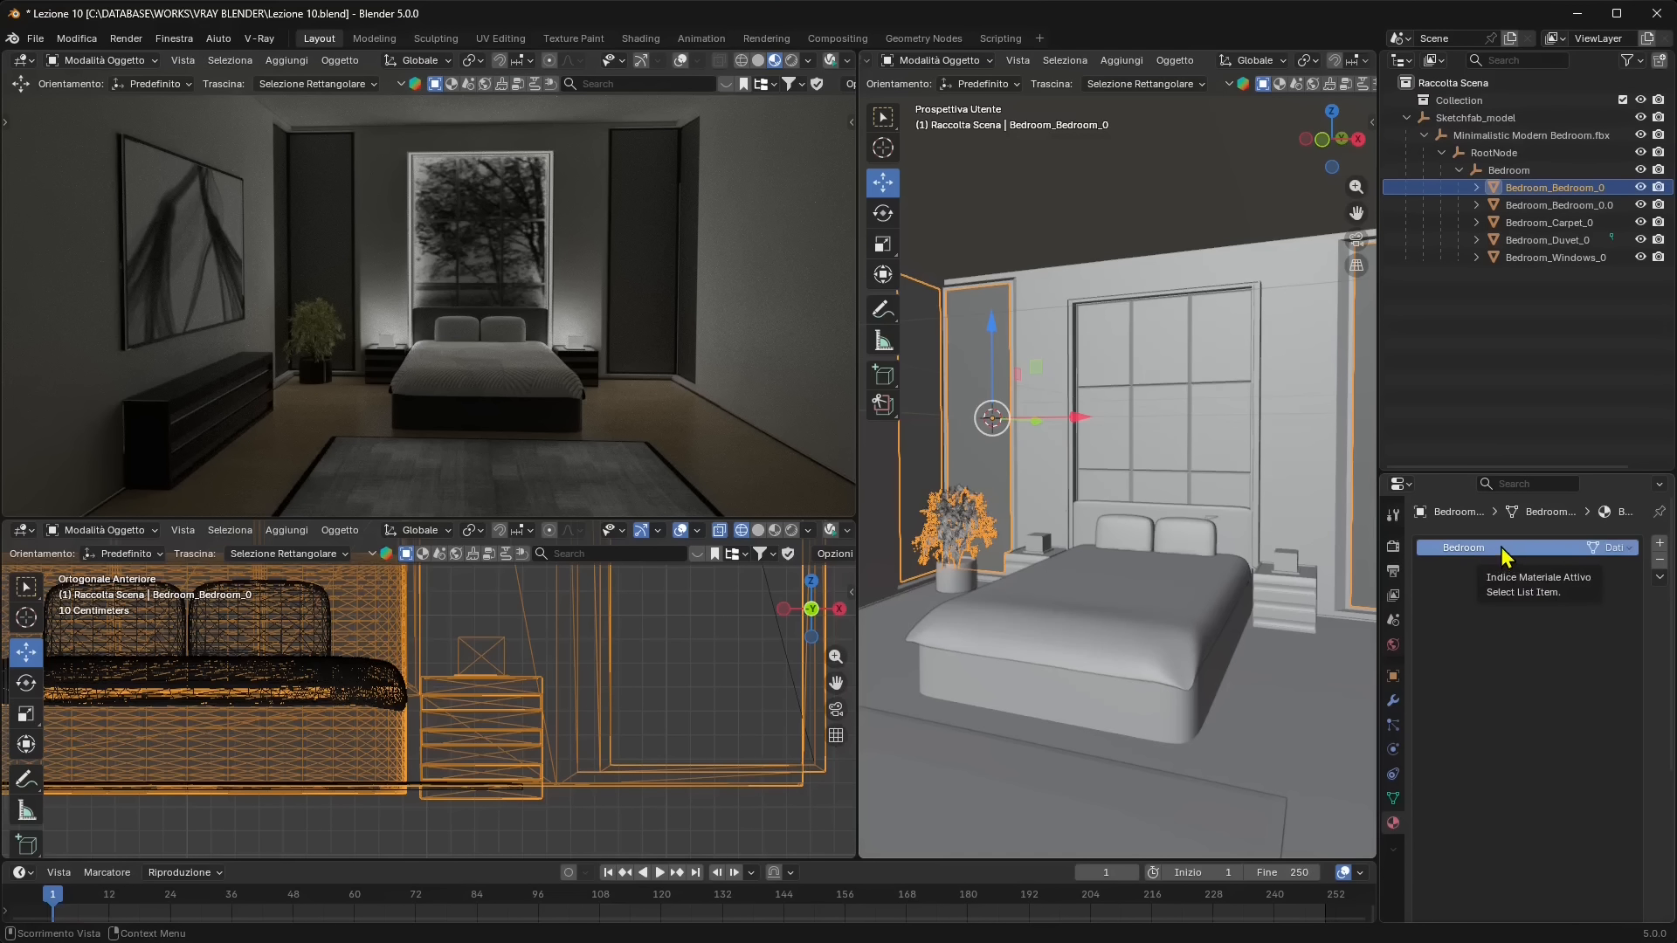
left_click_drag(1535, 473, 1535, 371)
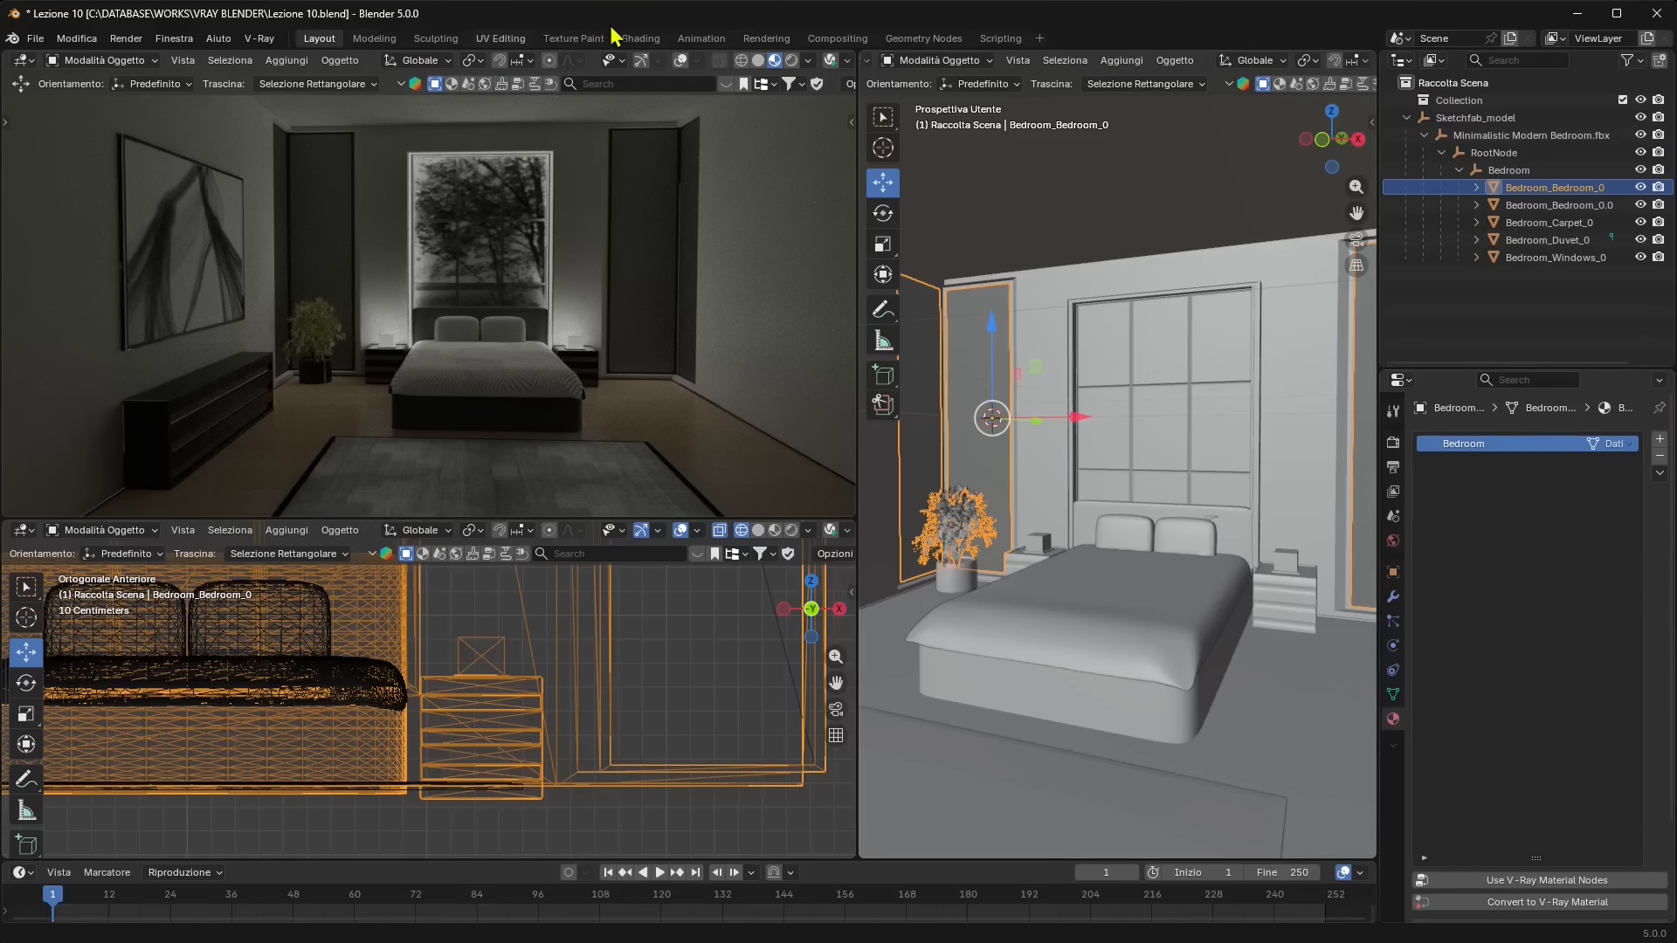
left_click(641, 40)
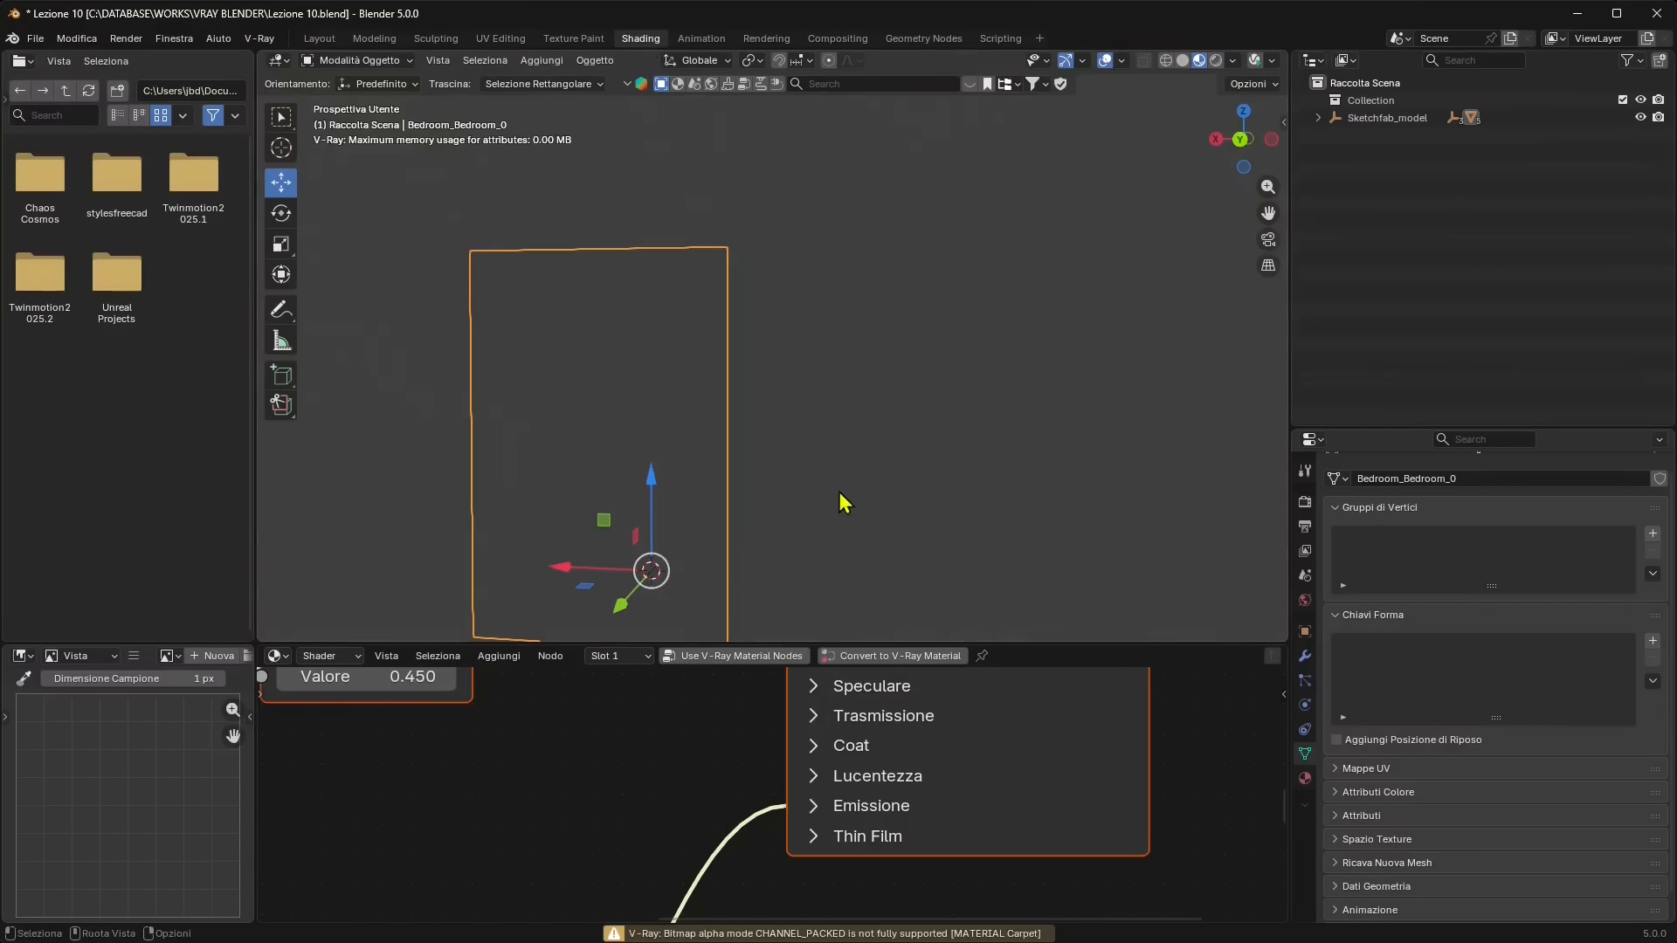
Select the METALLIC ROUGHNESS texture node in the Bedroom material and examine its image and its connections to the shader.
scroll(854, 795, "down", 3)
scroll(861, 794, "down", 4)
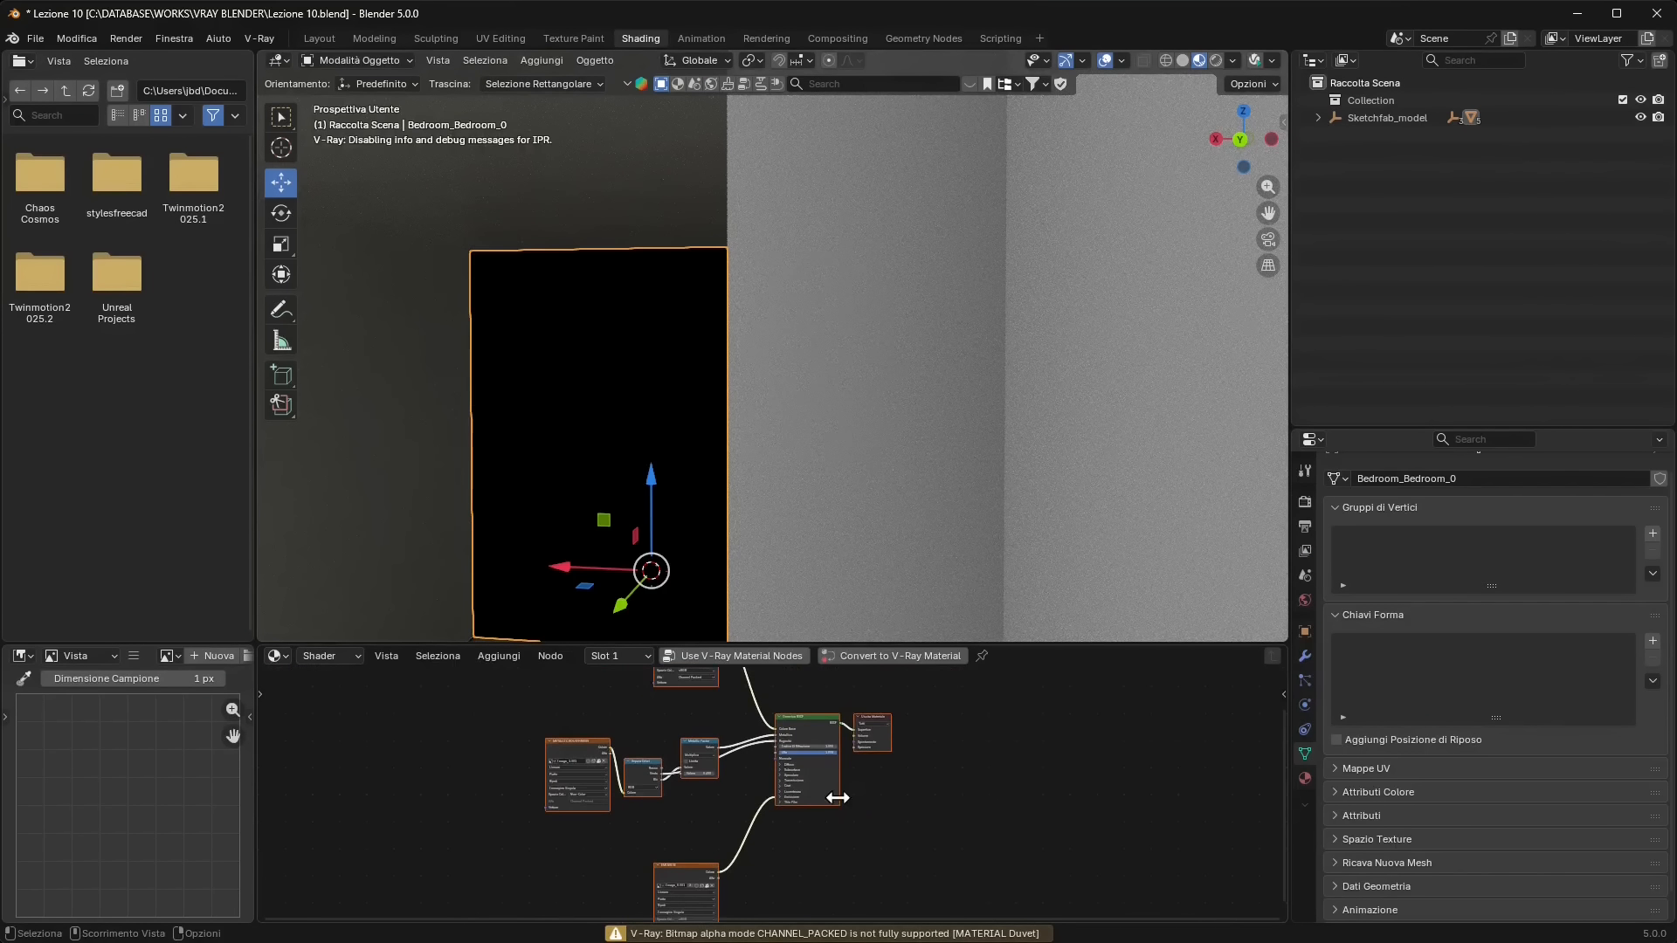
middle_click_drag(861, 794, 840, 843)
scroll(568, 813, "up", 5)
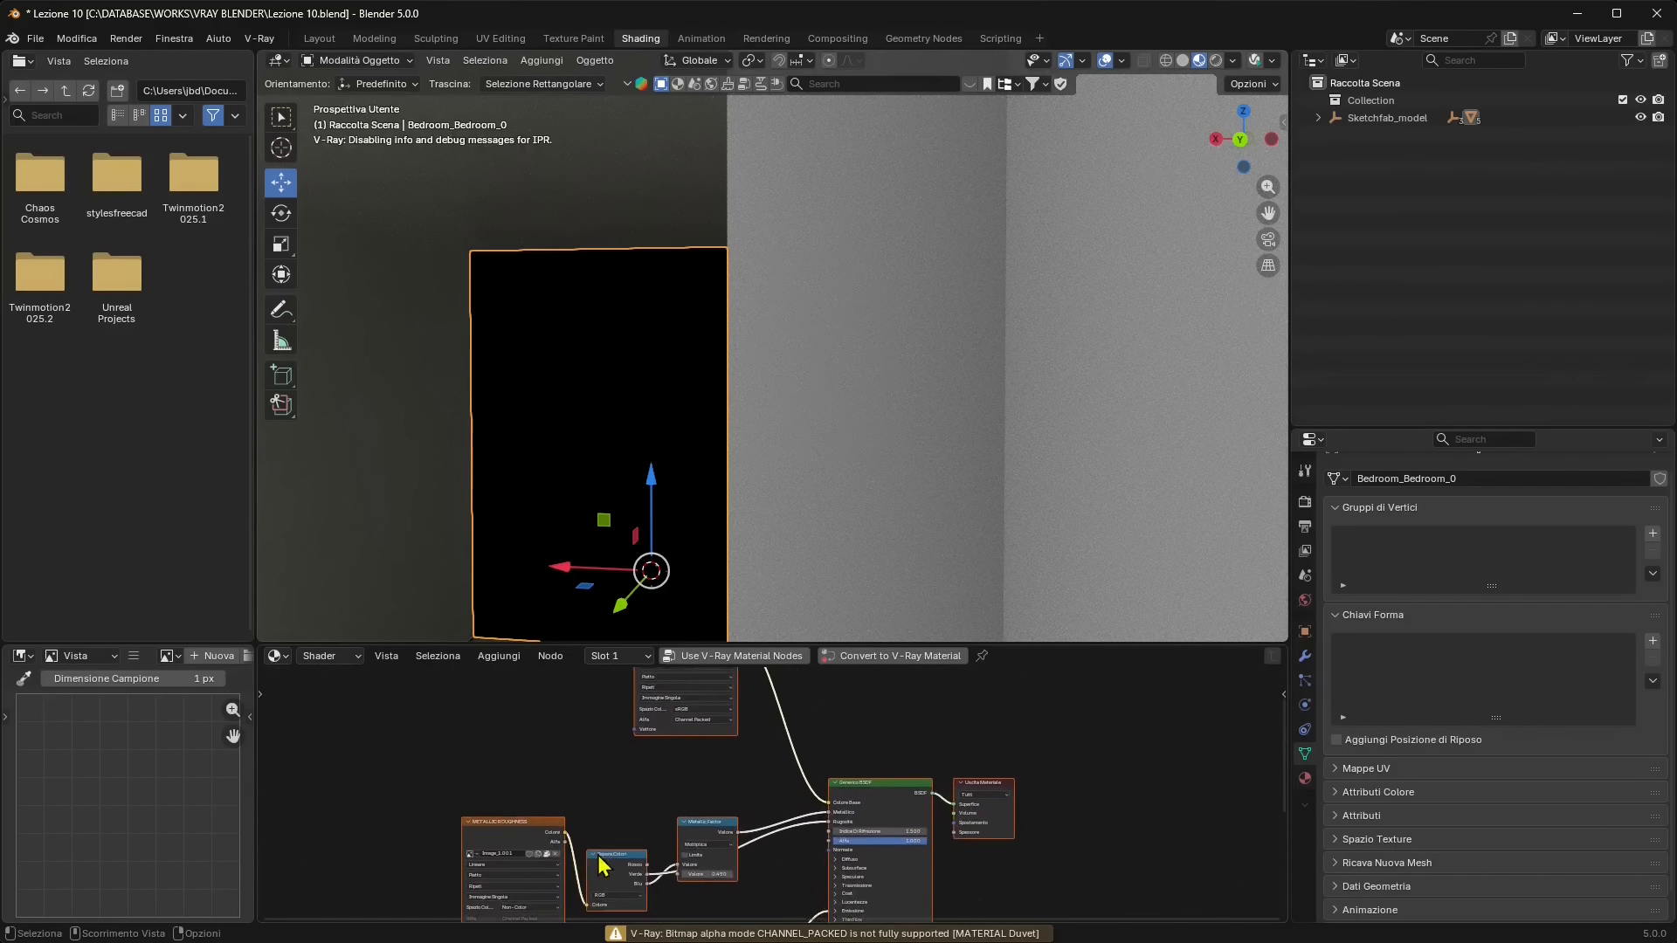
left_click(518, 767)
middle_click_drag(599, 825, 732, 789)
scroll(735, 790, "up", 3)
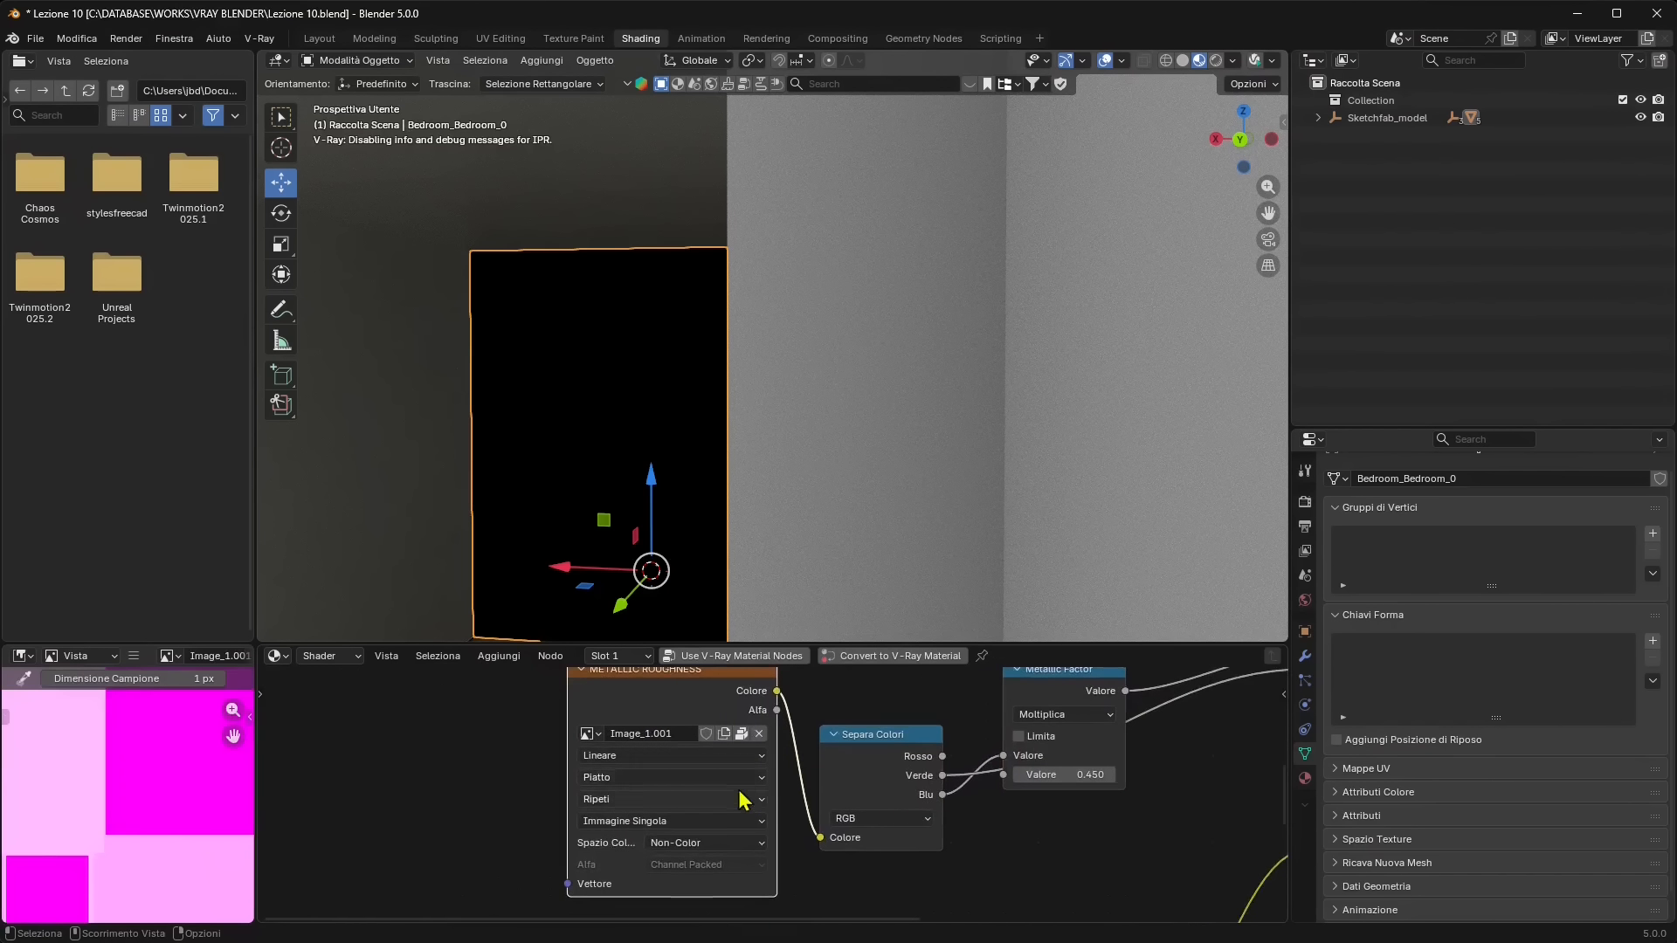
scroll(175, 838, "down", 7)
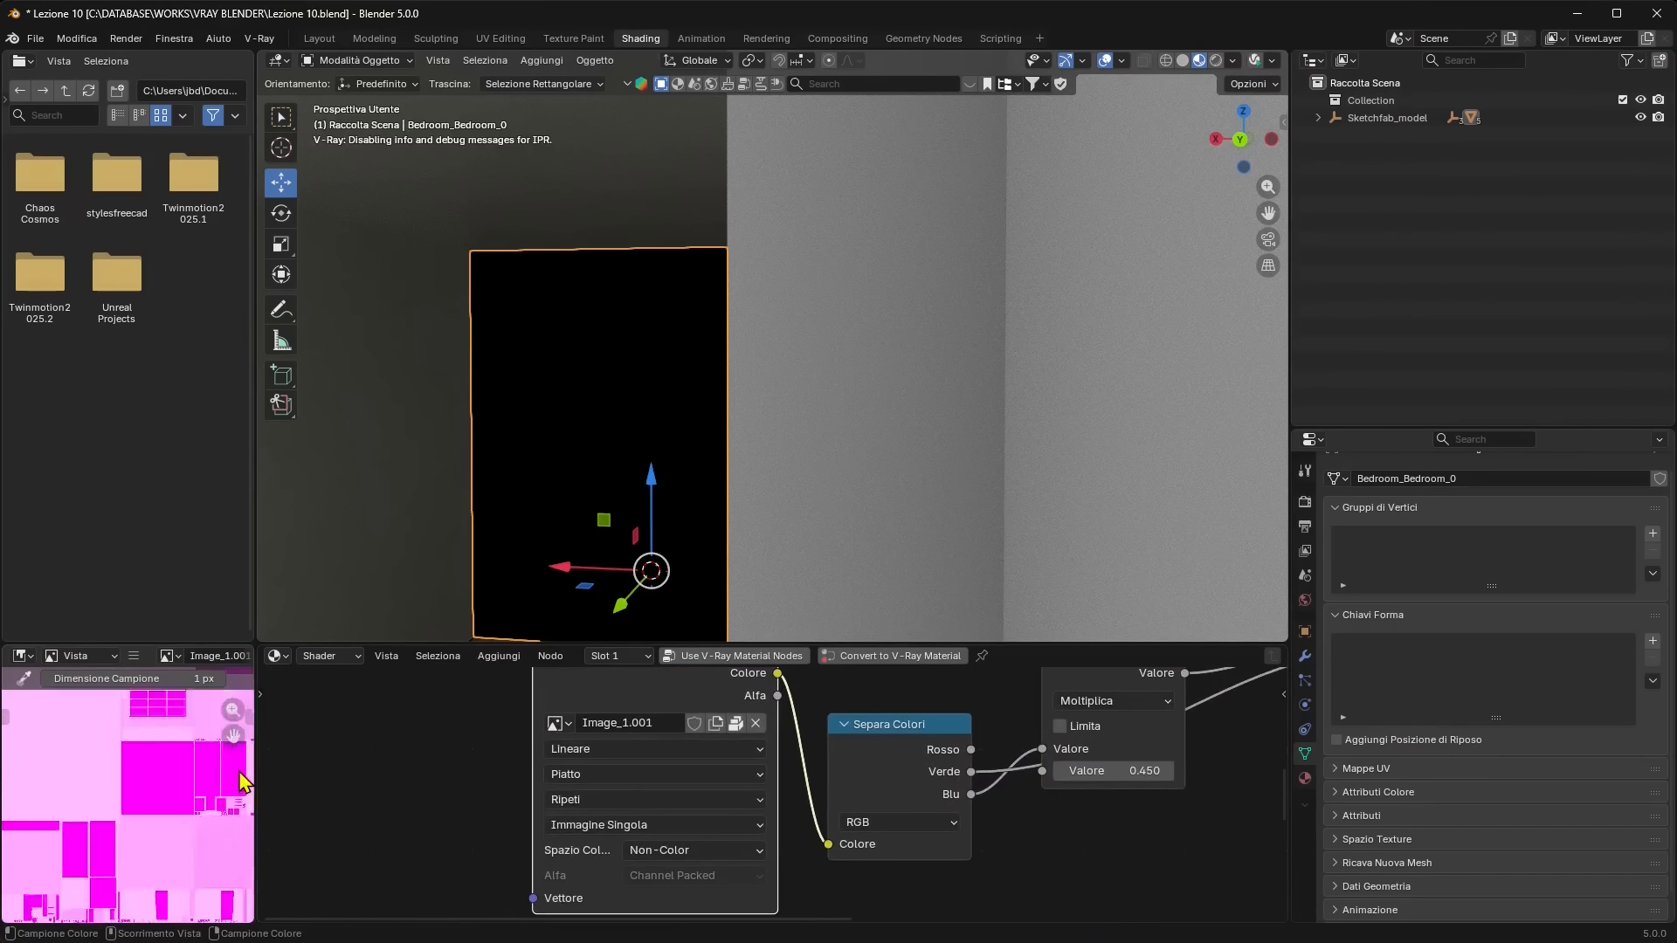
scroll(179, 862, "up", 1)
middle_click_drag(945, 862, 699, 849)
scroll(677, 840, "down", 4)
middle_click_drag(995, 862, 931, 708)
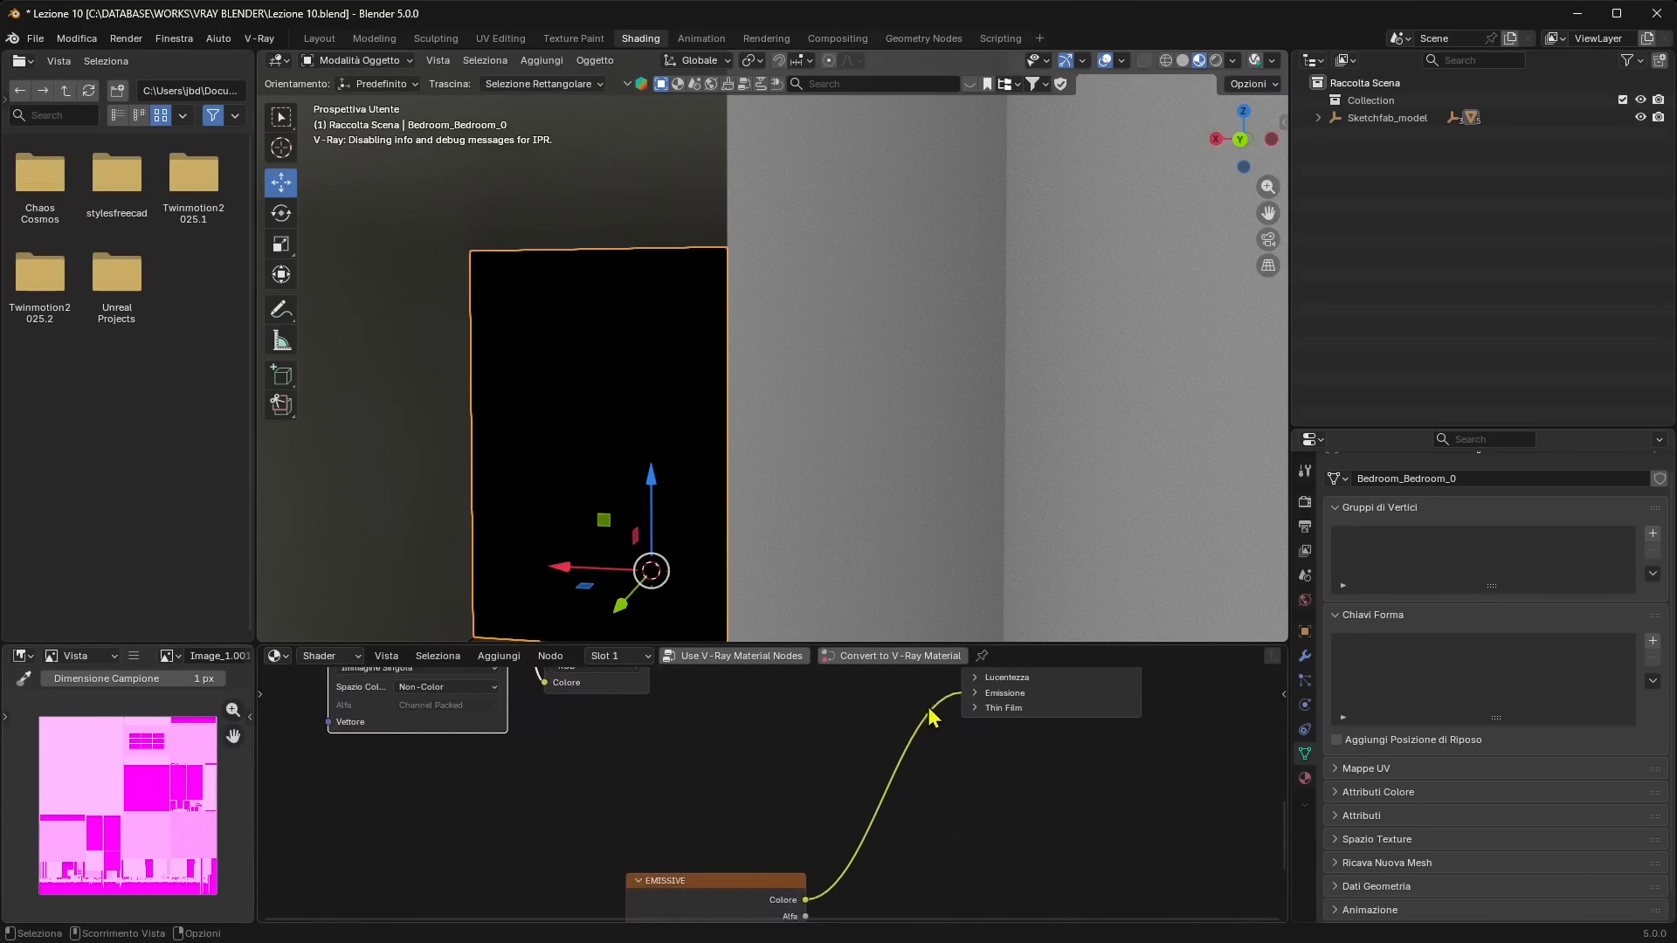
Select the EMISSIVE texture node, move it close to the Principled BSDF node's emission input, and examine its image.
scroll(934, 720, "down", 3)
left_click(730, 866)
left_click_drag(730, 874, 833, 730)
scroll(950, 748, "up", 2)
middle_click_drag(951, 749, 870, 840)
scroll(870, 840, "up", 1)
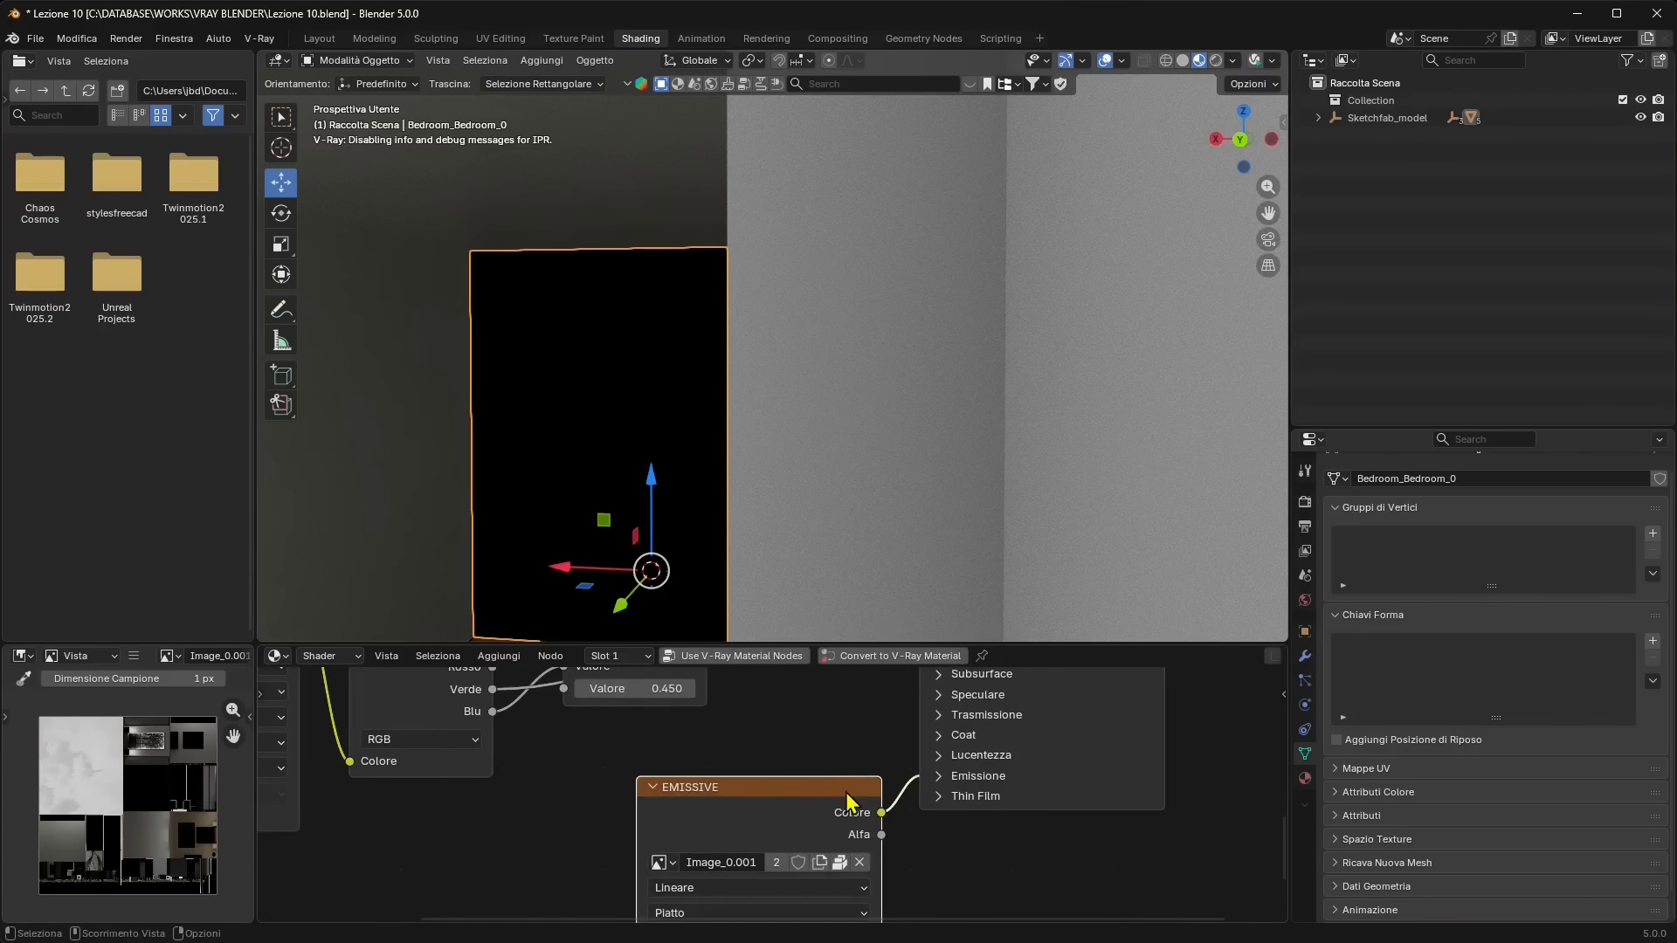
left_click_drag(852, 790, 846, 752)
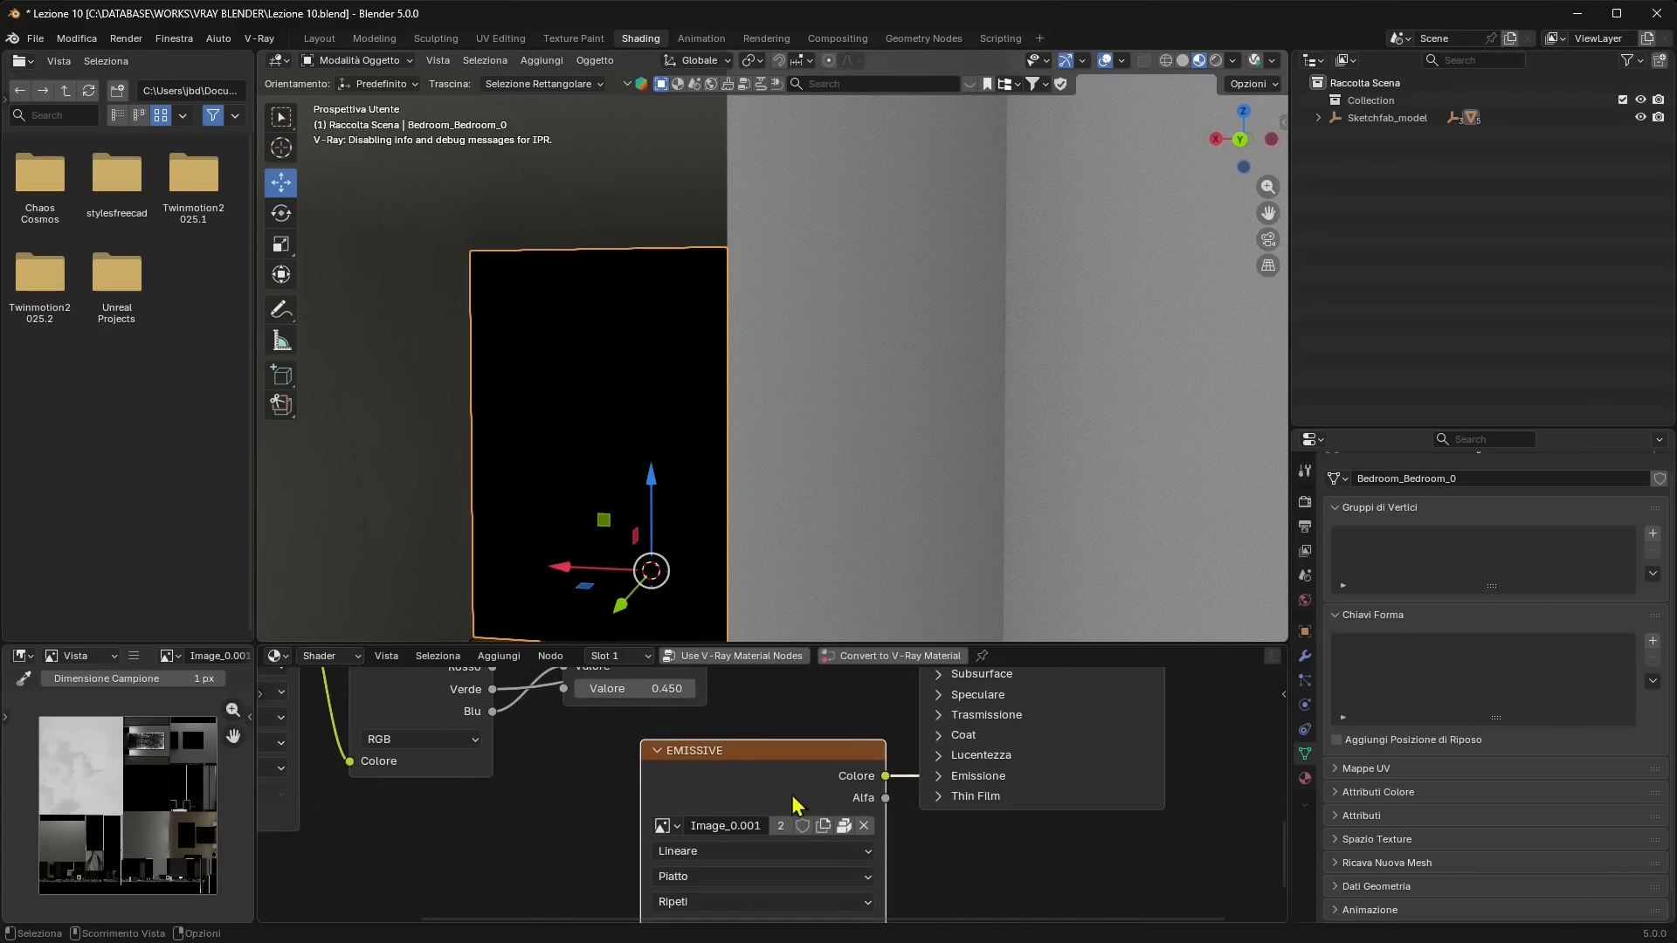
scroll(119, 760, "up", 1)
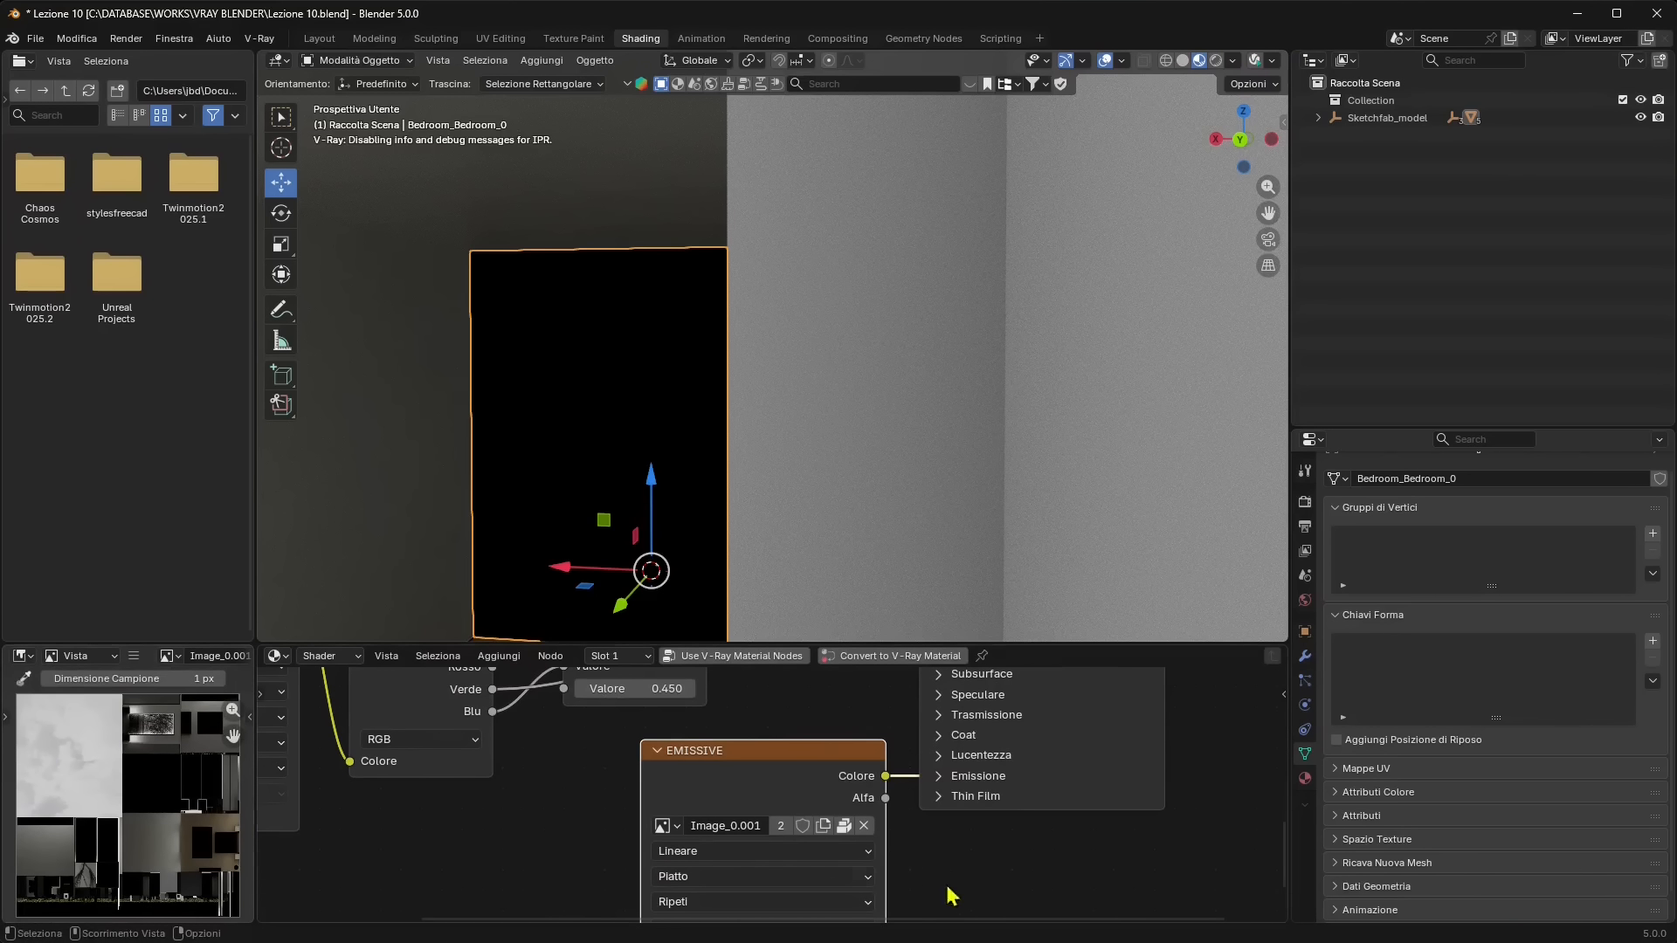
Disconnect the EMISSIVE texture from the Bedroom material's emission color and set the emission intensity to 0.
scroll(909, 804, "down", 3)
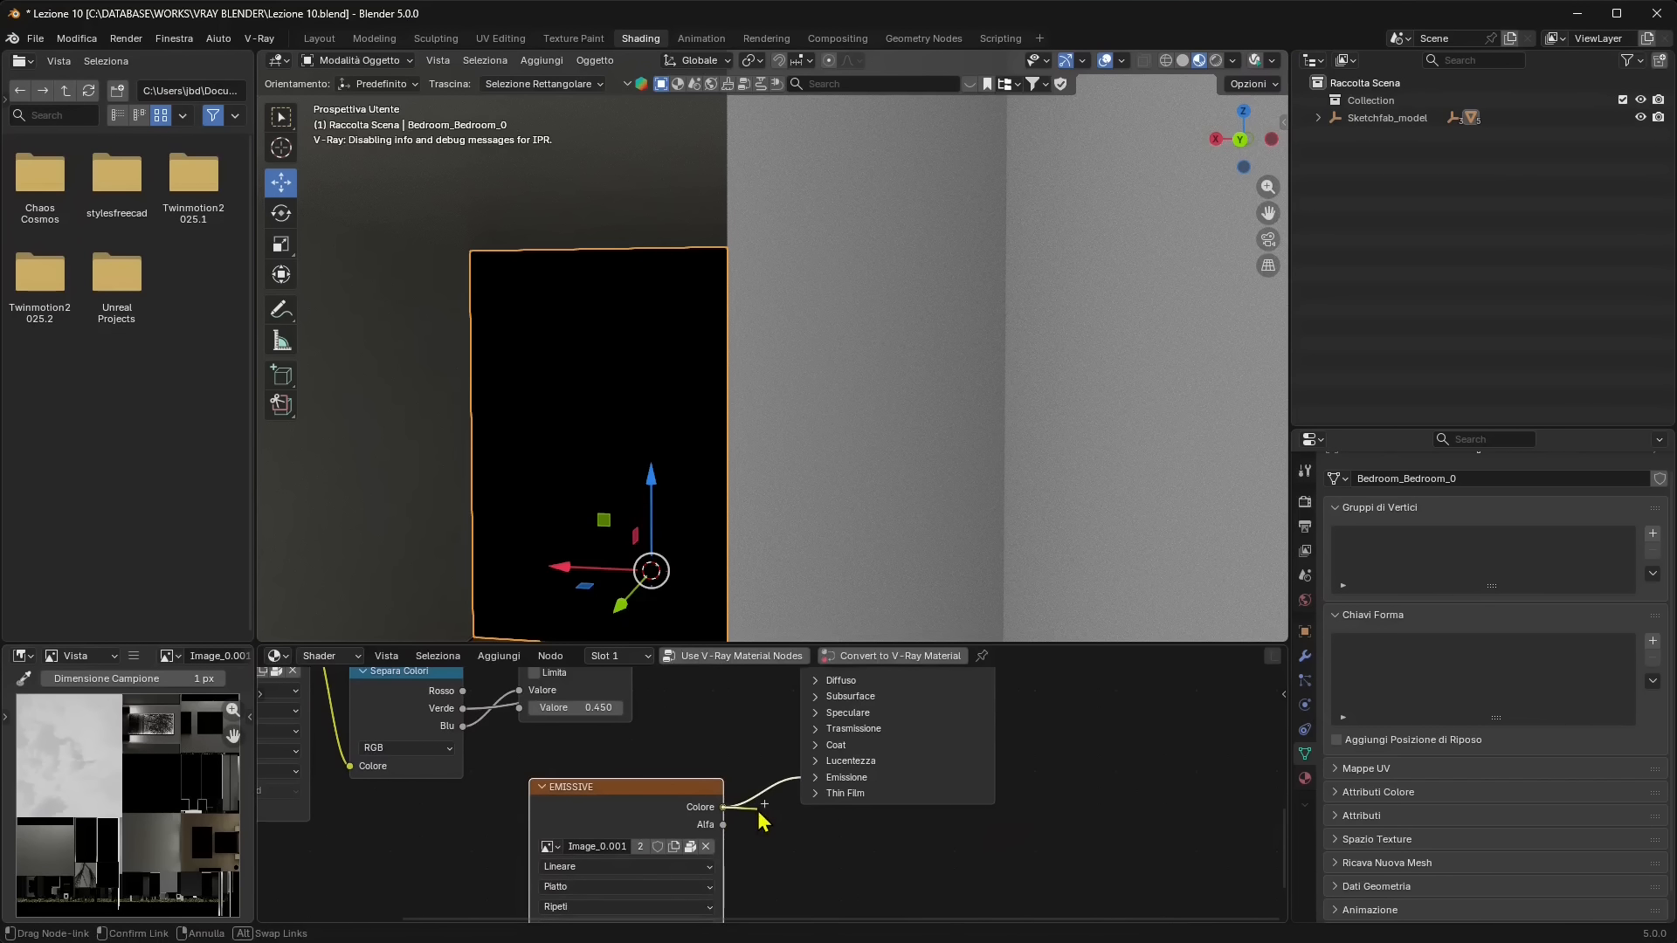
left_click(817, 778)
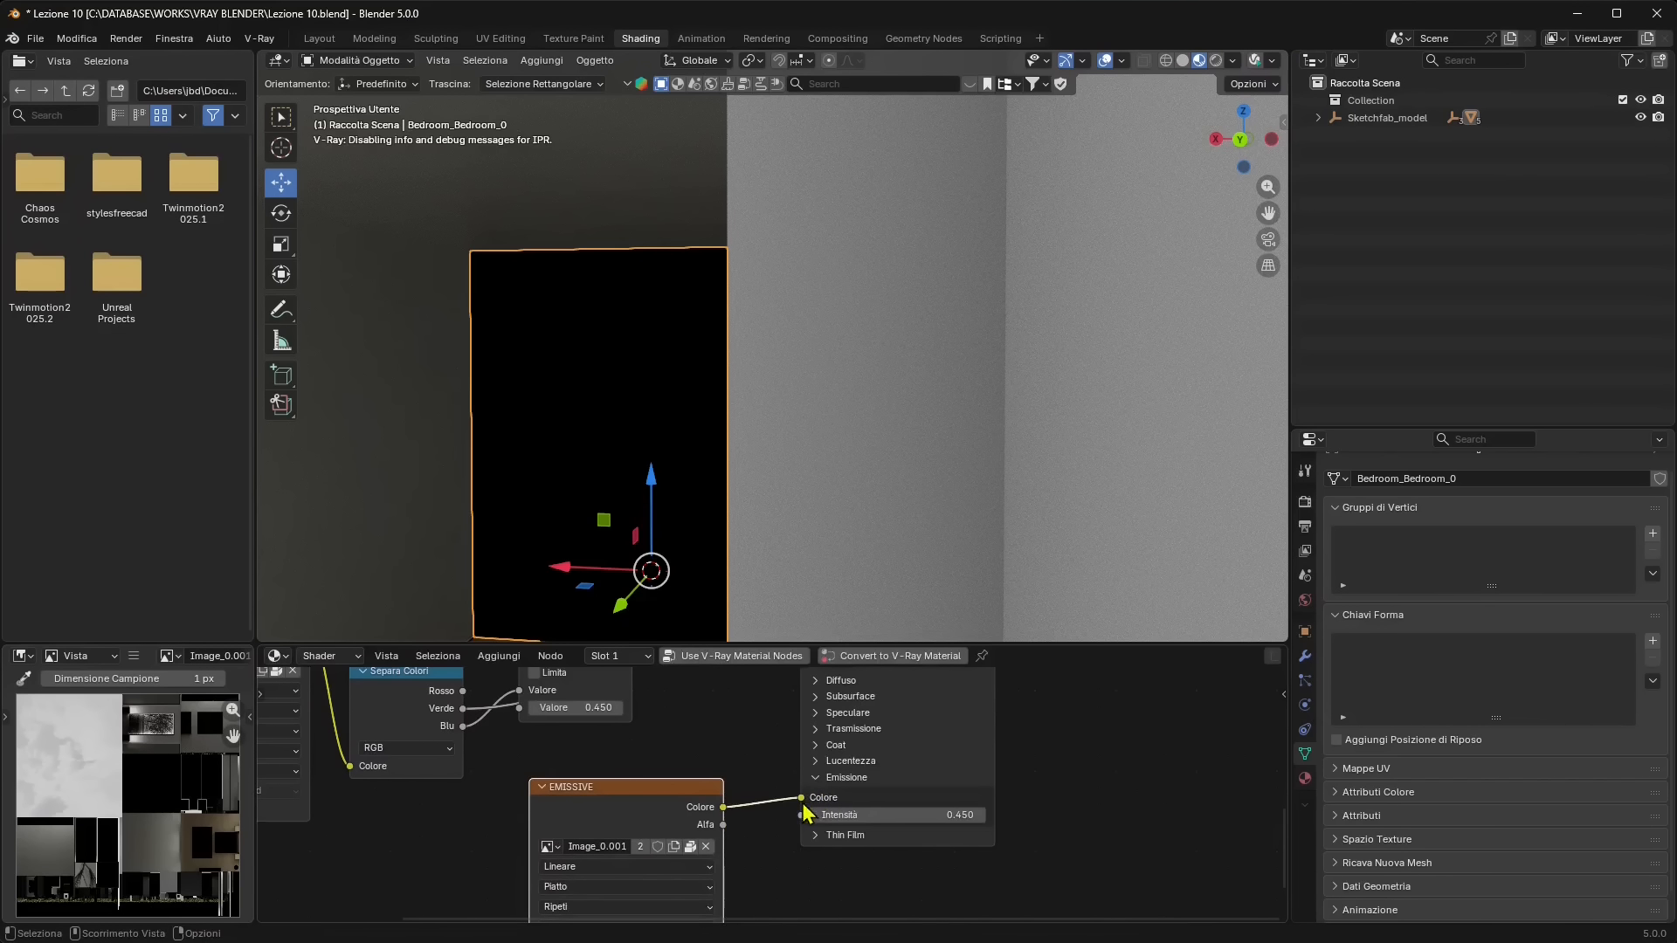
left_click_drag(802, 799, 772, 810)
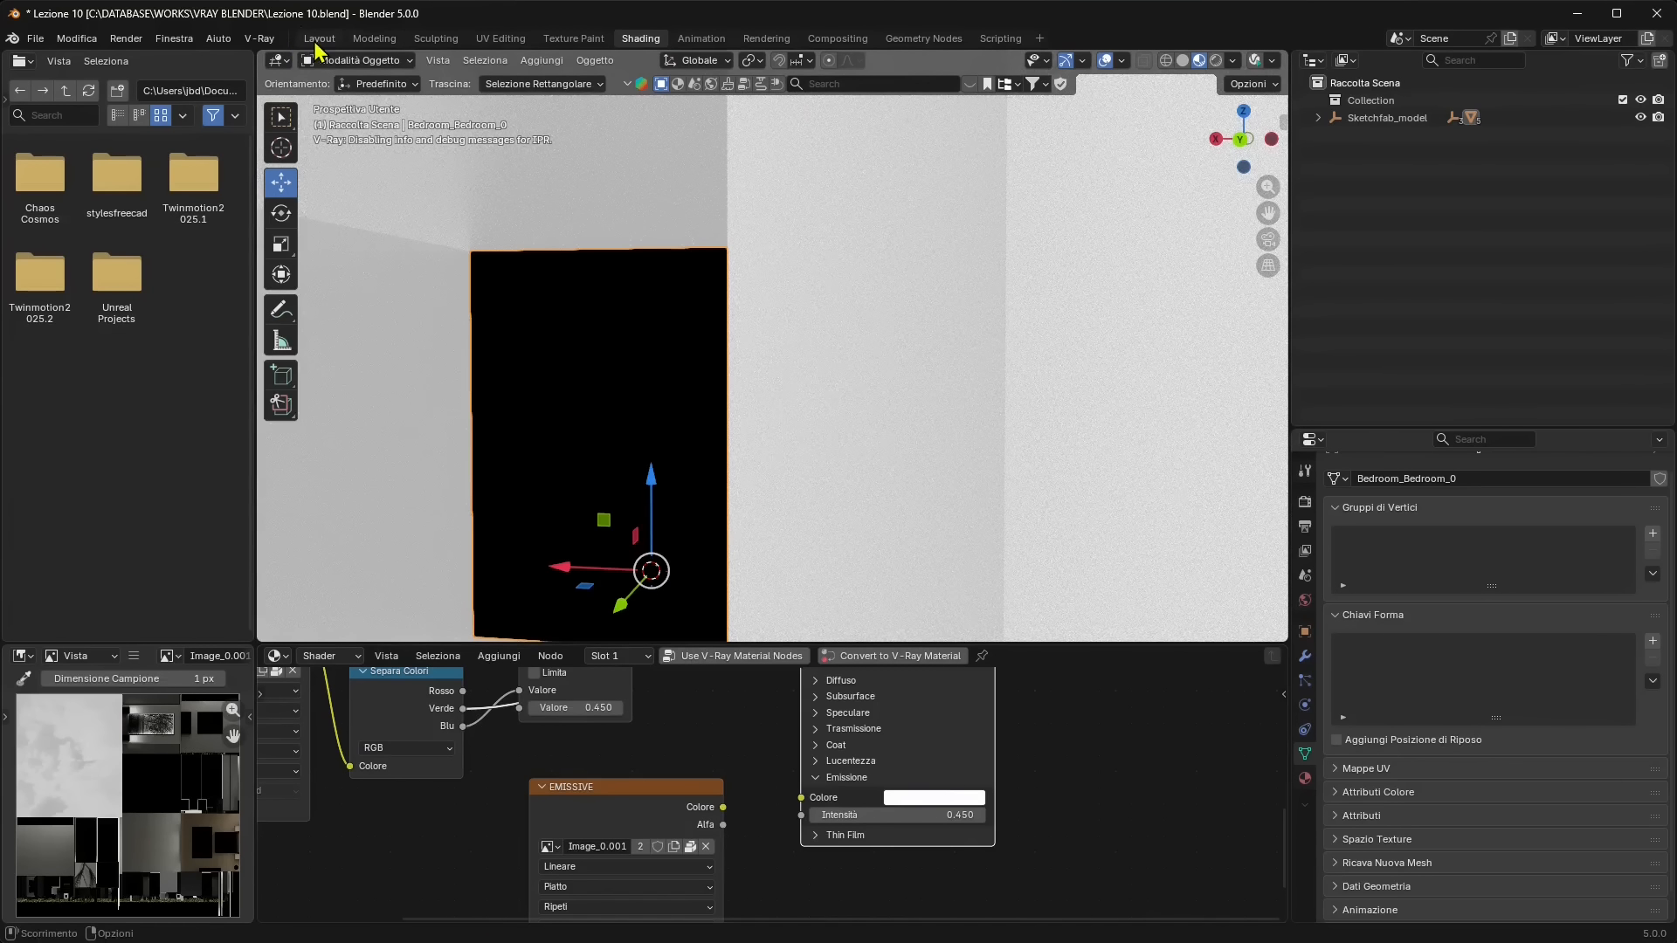
scroll(783, 403, "down", 5)
scroll(783, 412, "down", 3)
middle_click_drag(666, 445, 742, 433)
middle_click_drag(661, 391, 909, 432)
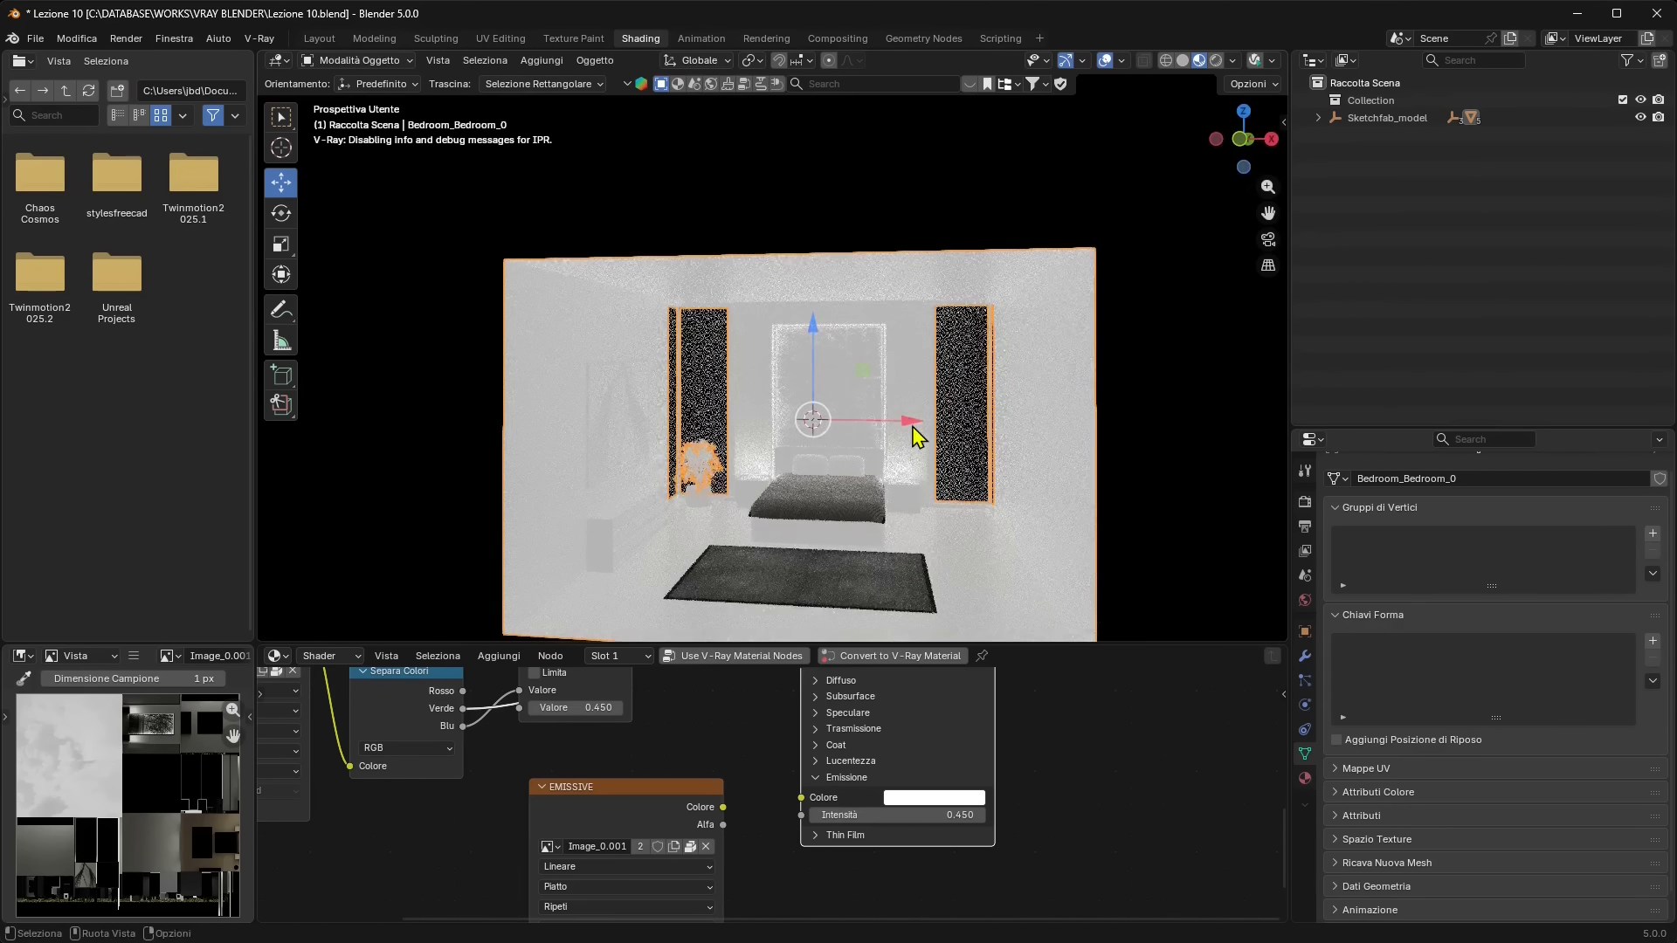
left_click(921, 810)
key("Return")
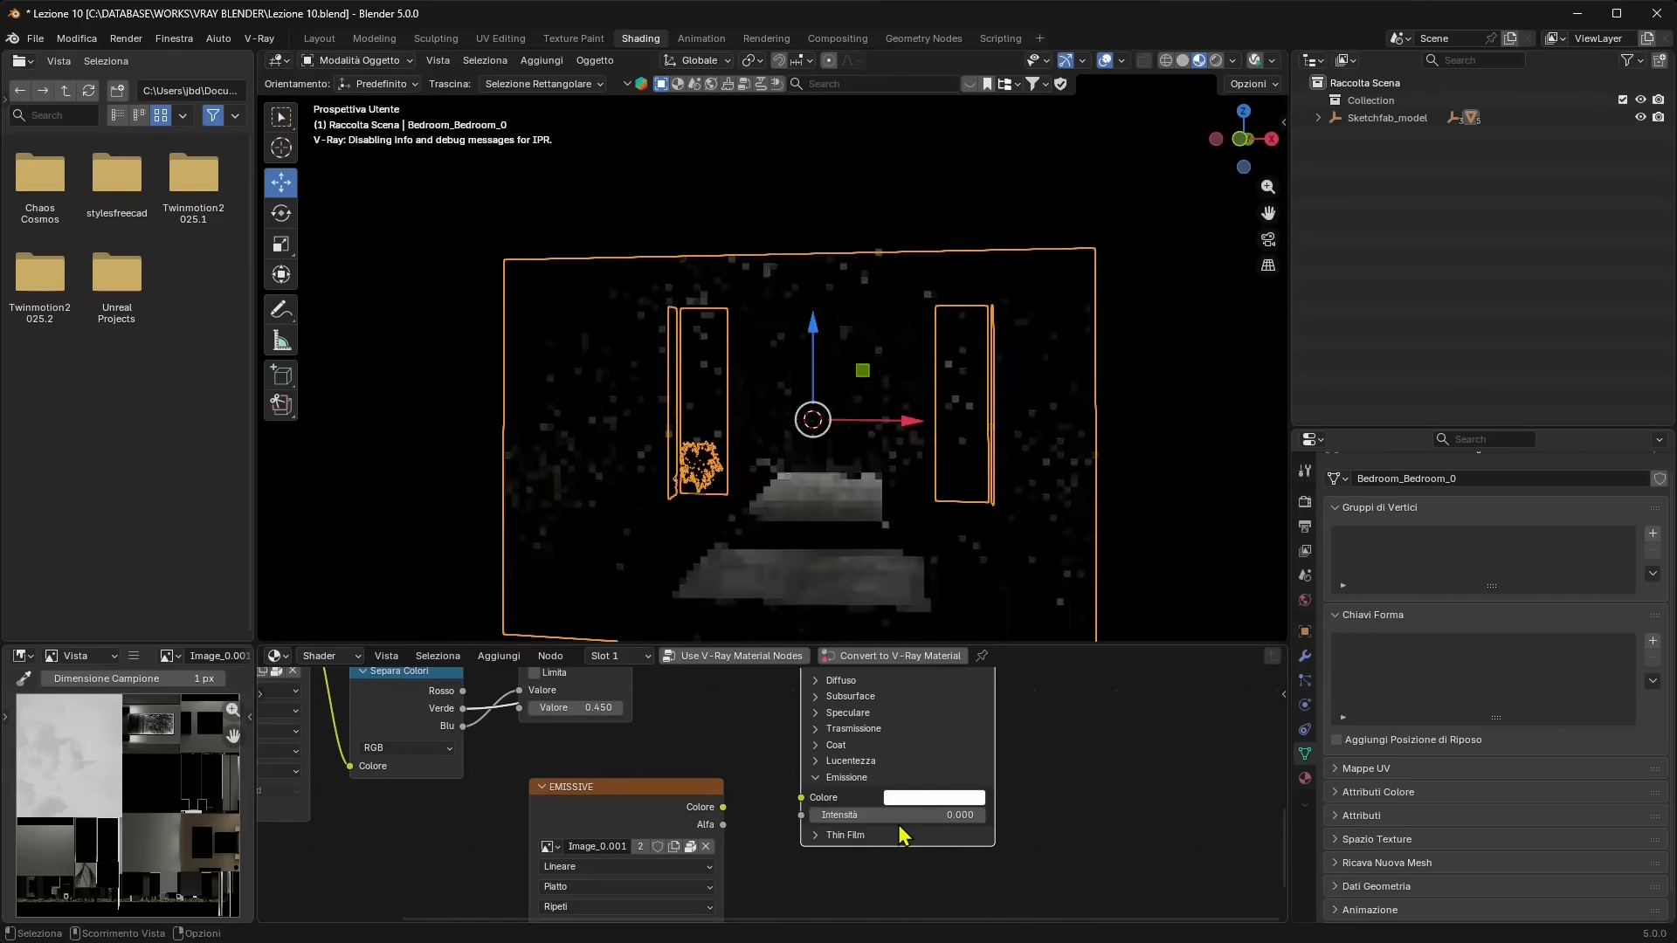
Select the duvet, disconnect the EMISSIVE texture from its material's emission color, and set the emission intensity to 0.
scroll(778, 548, "up", 2)
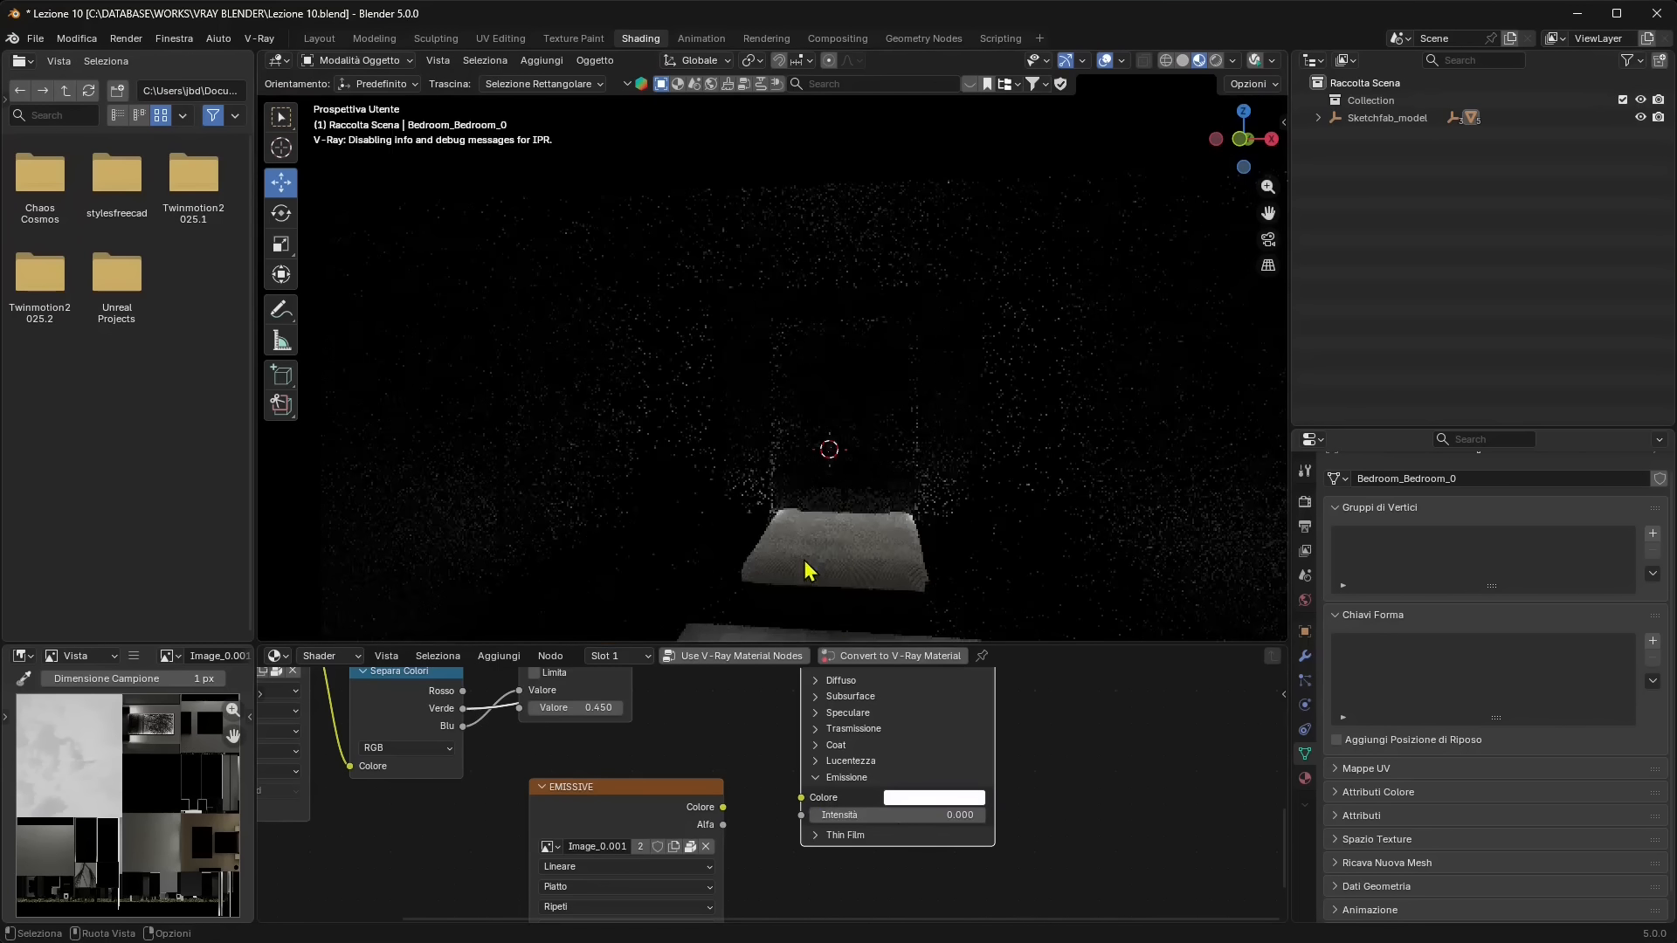
left_click(906, 522)
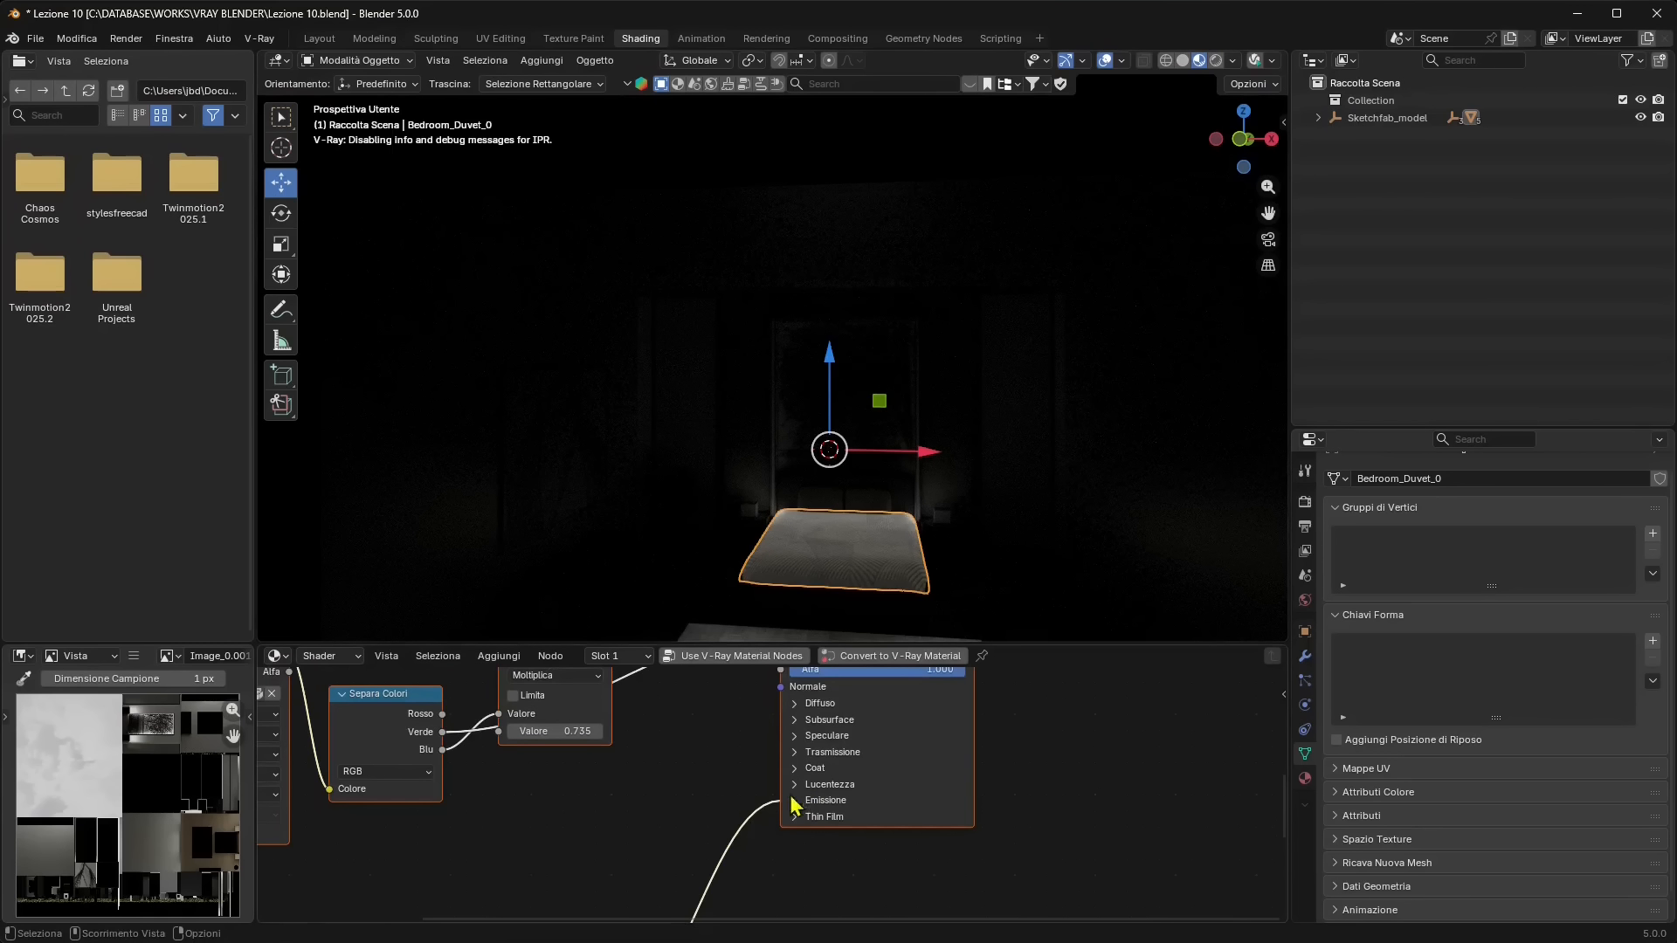
scroll(776, 830, "down", 3)
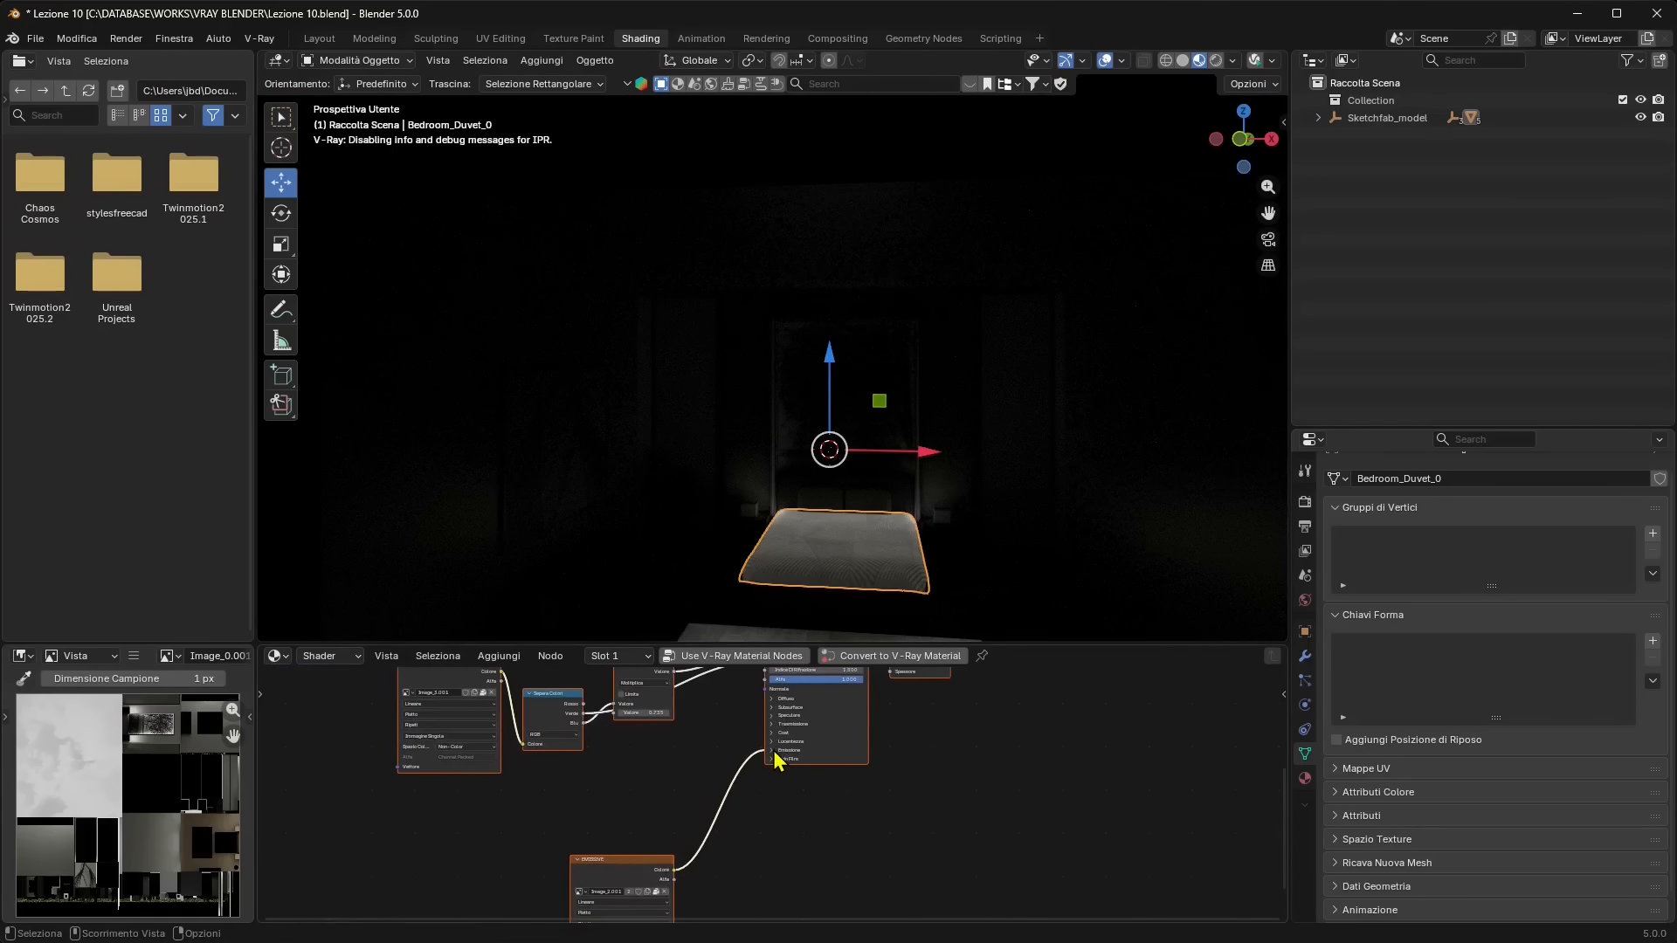
scroll(773, 754, "up", 2)
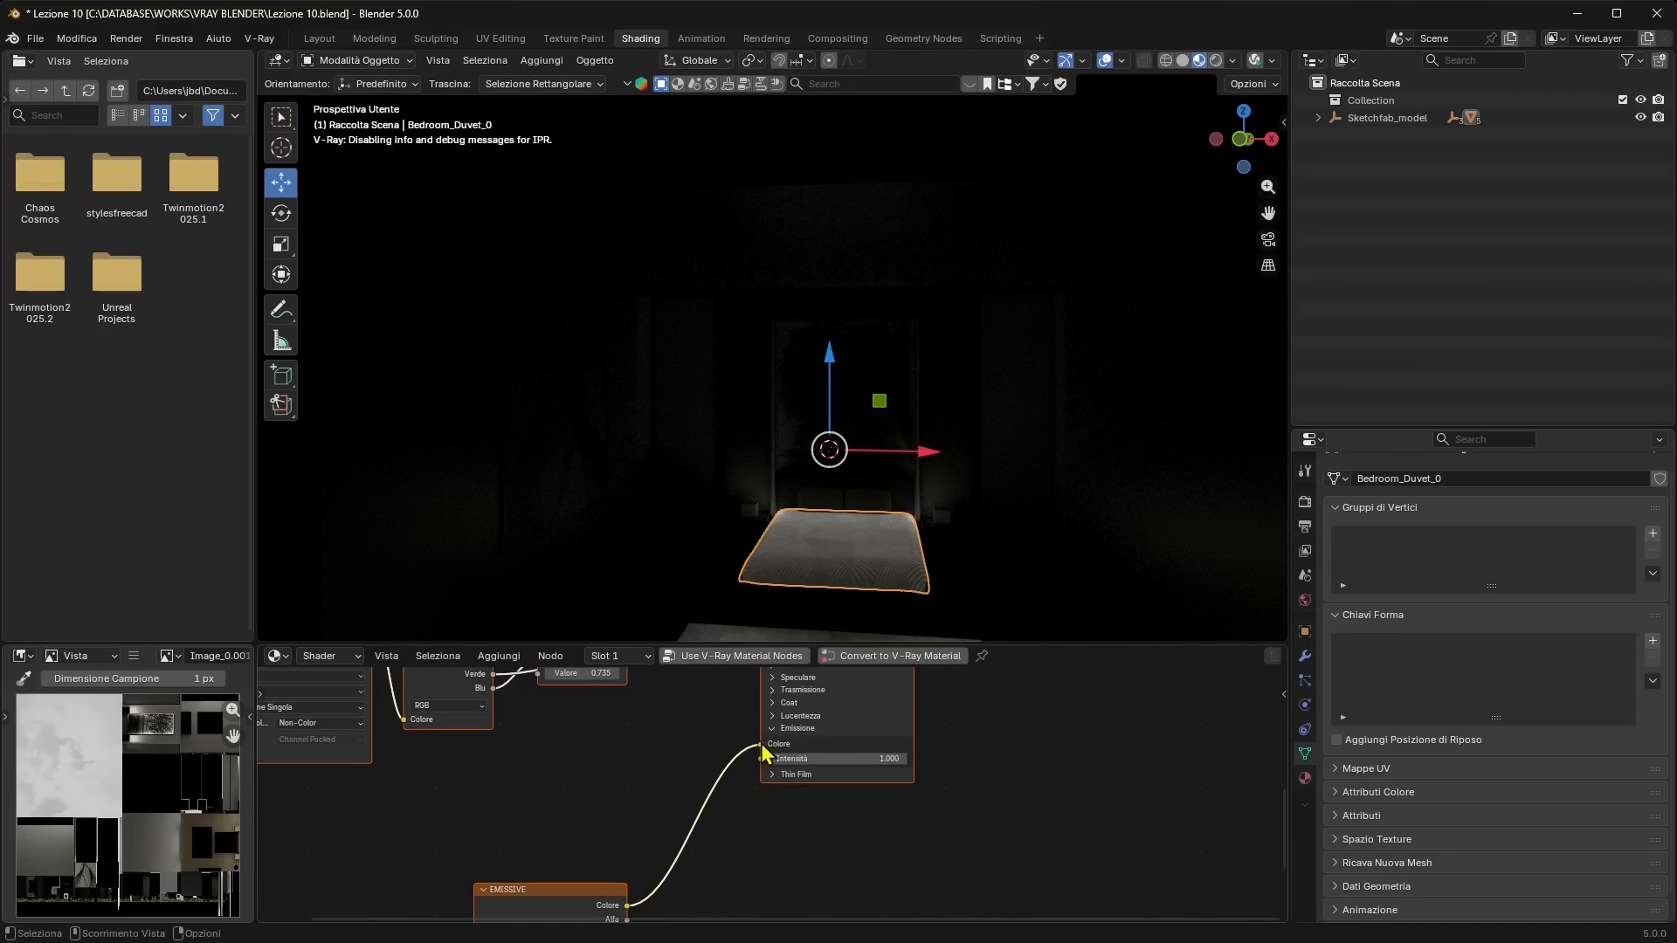
left_click_drag(762, 745, 825, 588)
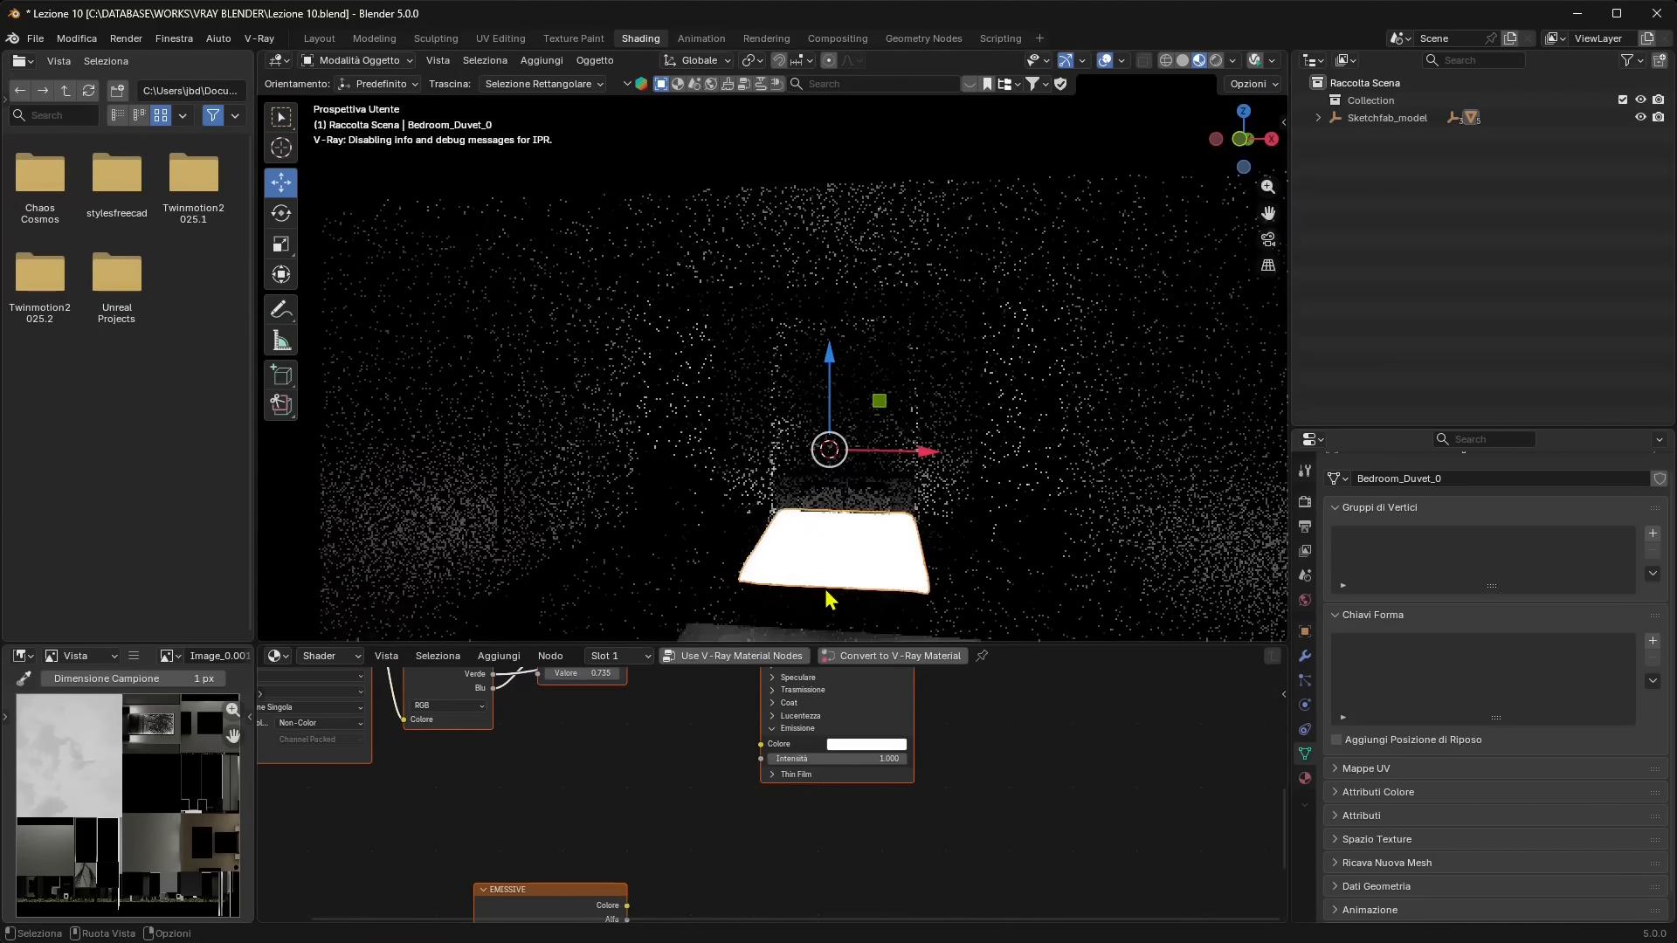
left_click(826, 757)
type("0")
key("Return")
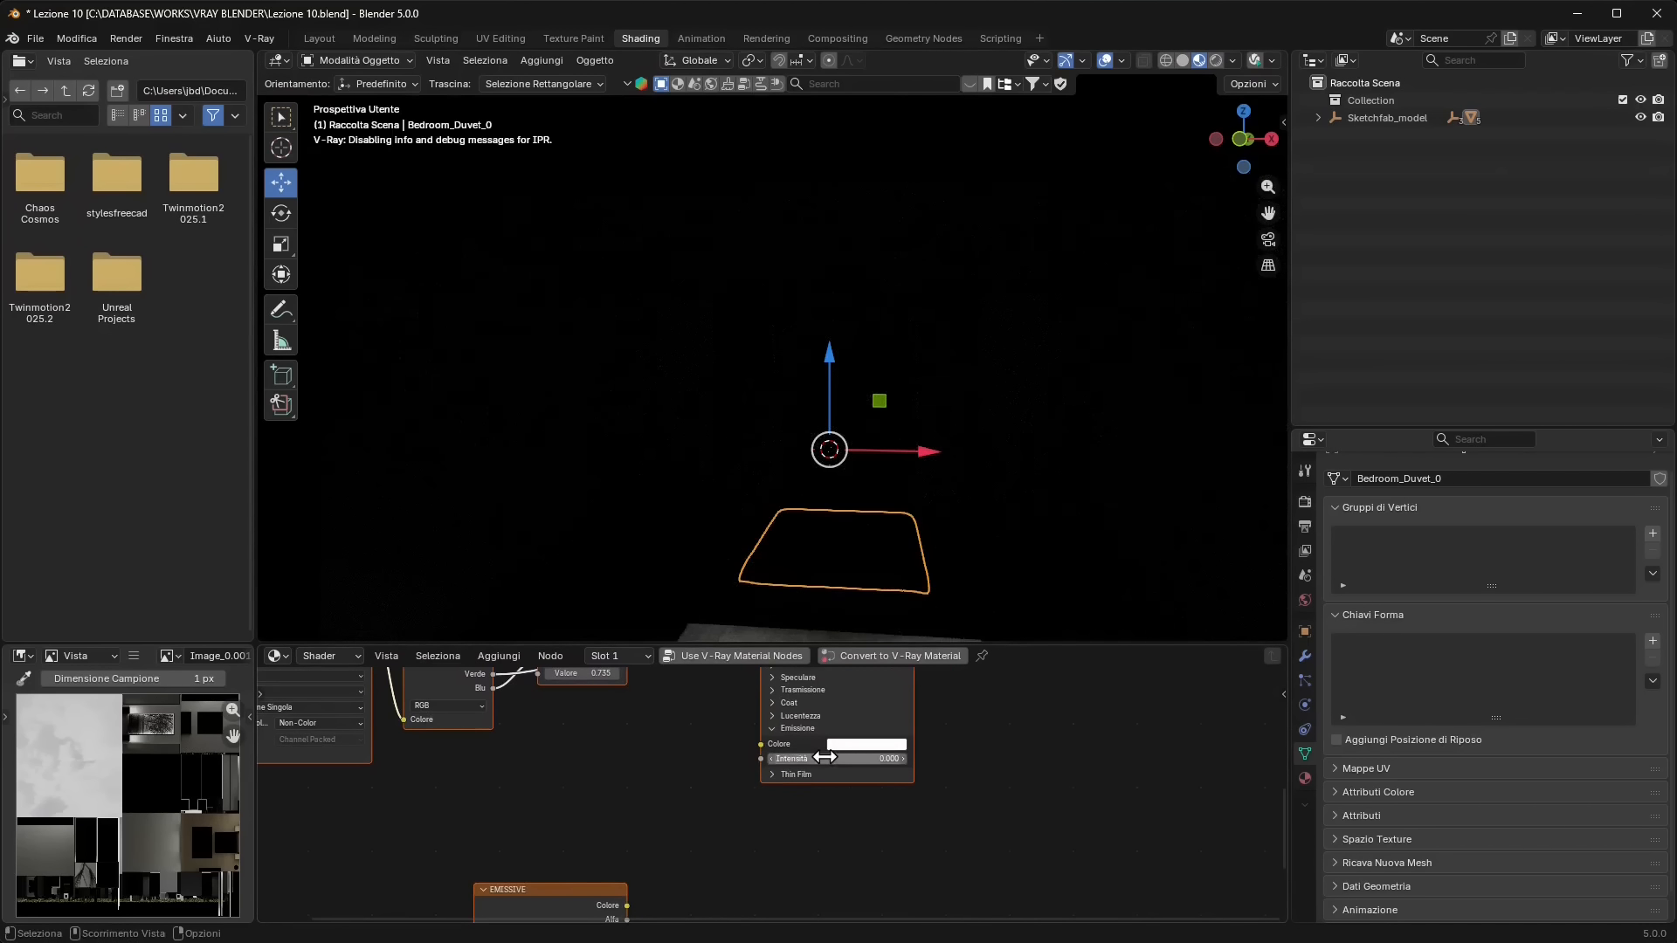
Select the carpet, disconnect the EMISSIVE texture from its material's emission color, and set the emission intensity to 0.
left_click(859, 578)
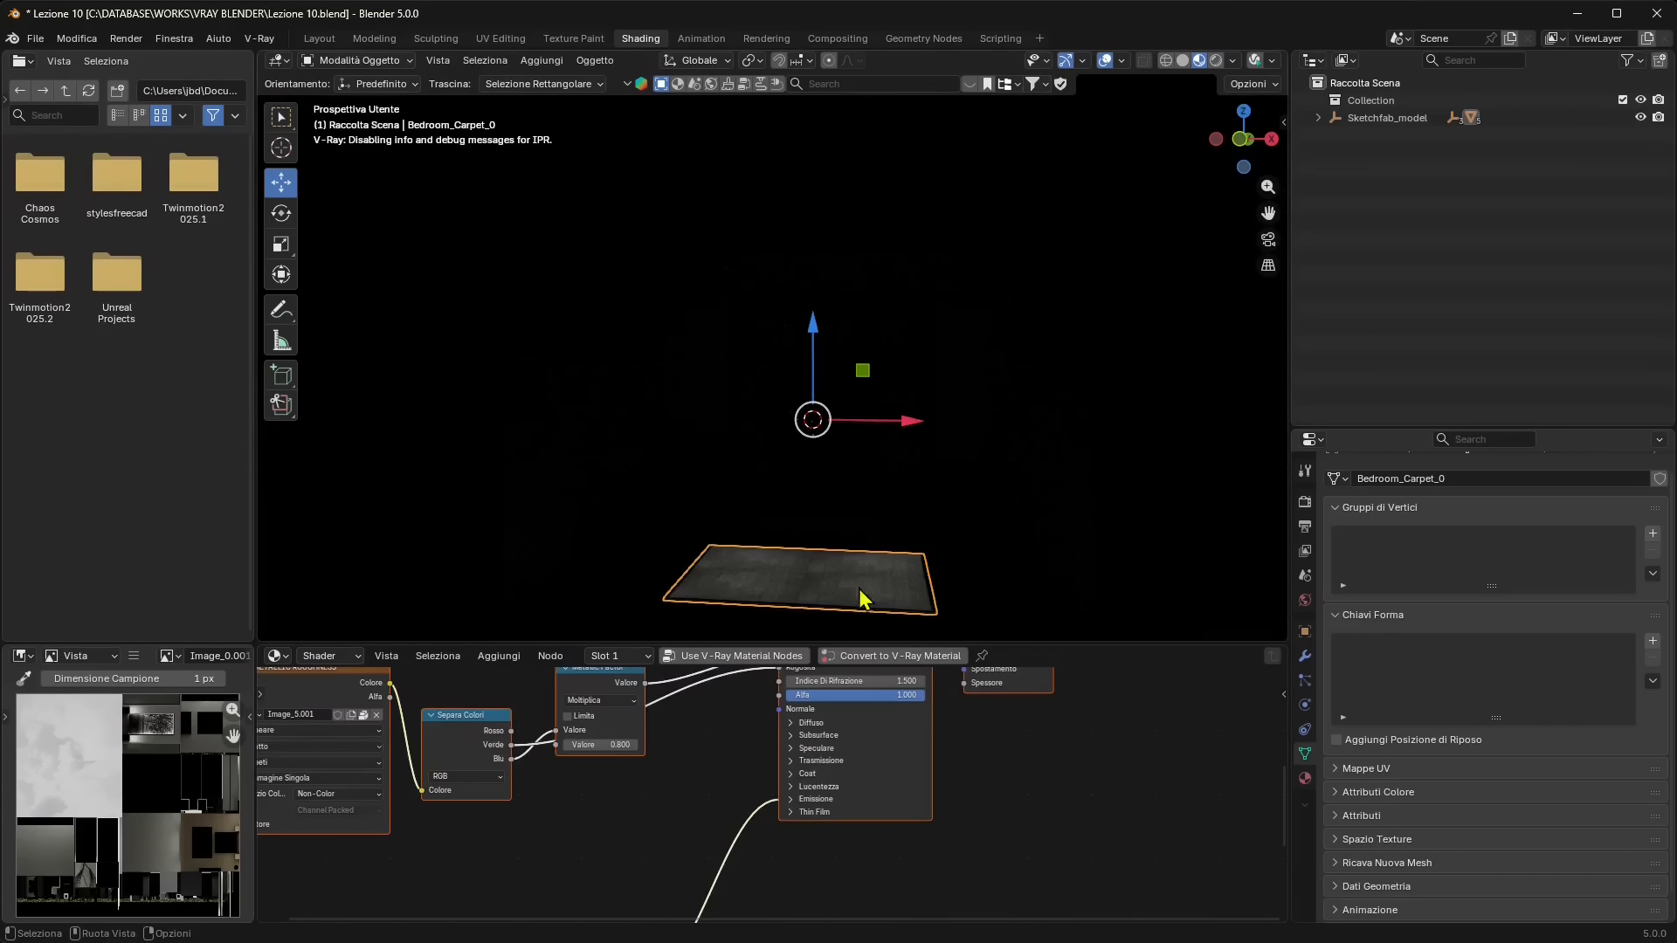
scroll(800, 822, "down", 2)
middle_click_drag(801, 825, 830, 762)
left_click(824, 741)
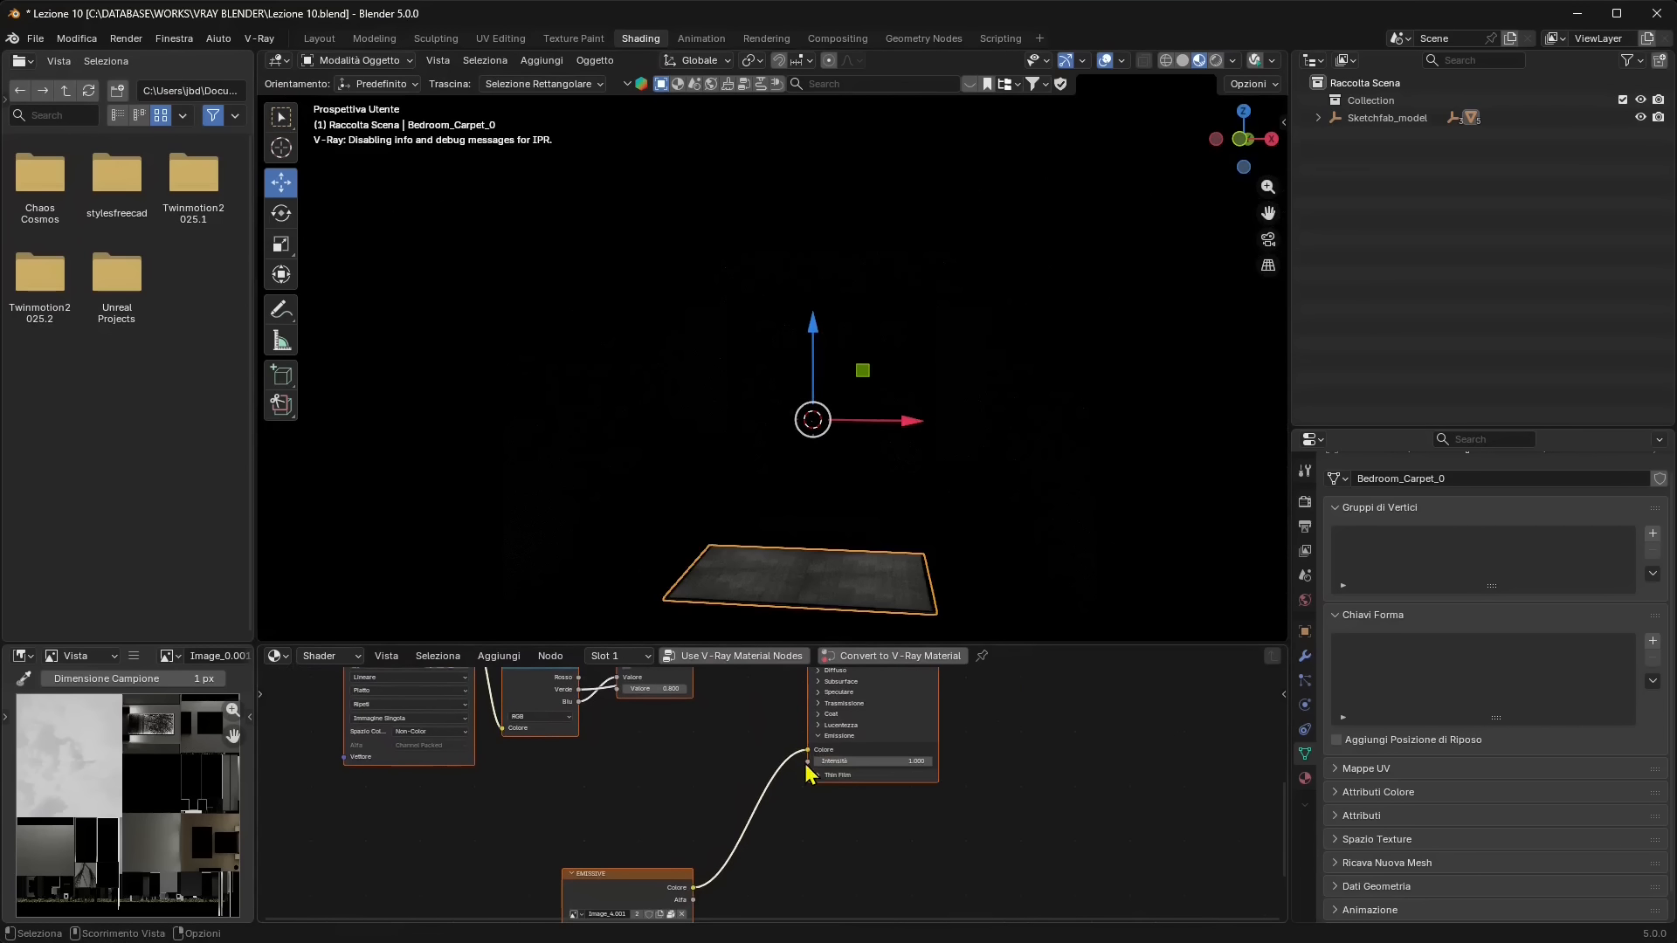
left_click_drag(808, 753, 890, 797)
double_click(905, 761)
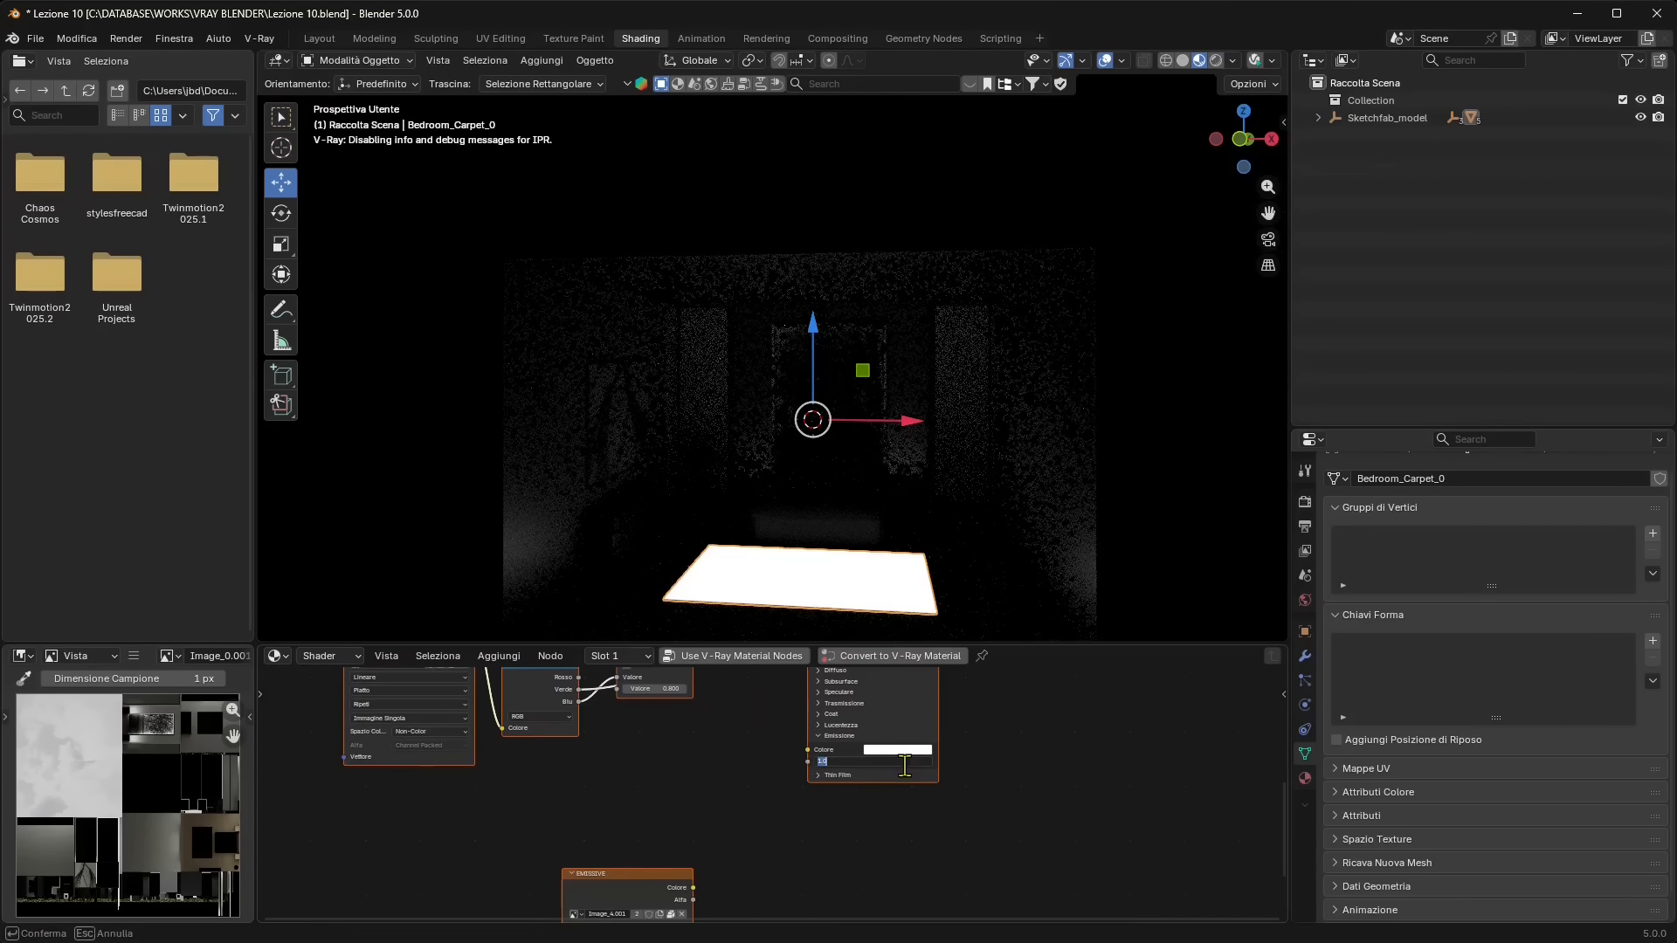
key("Return")
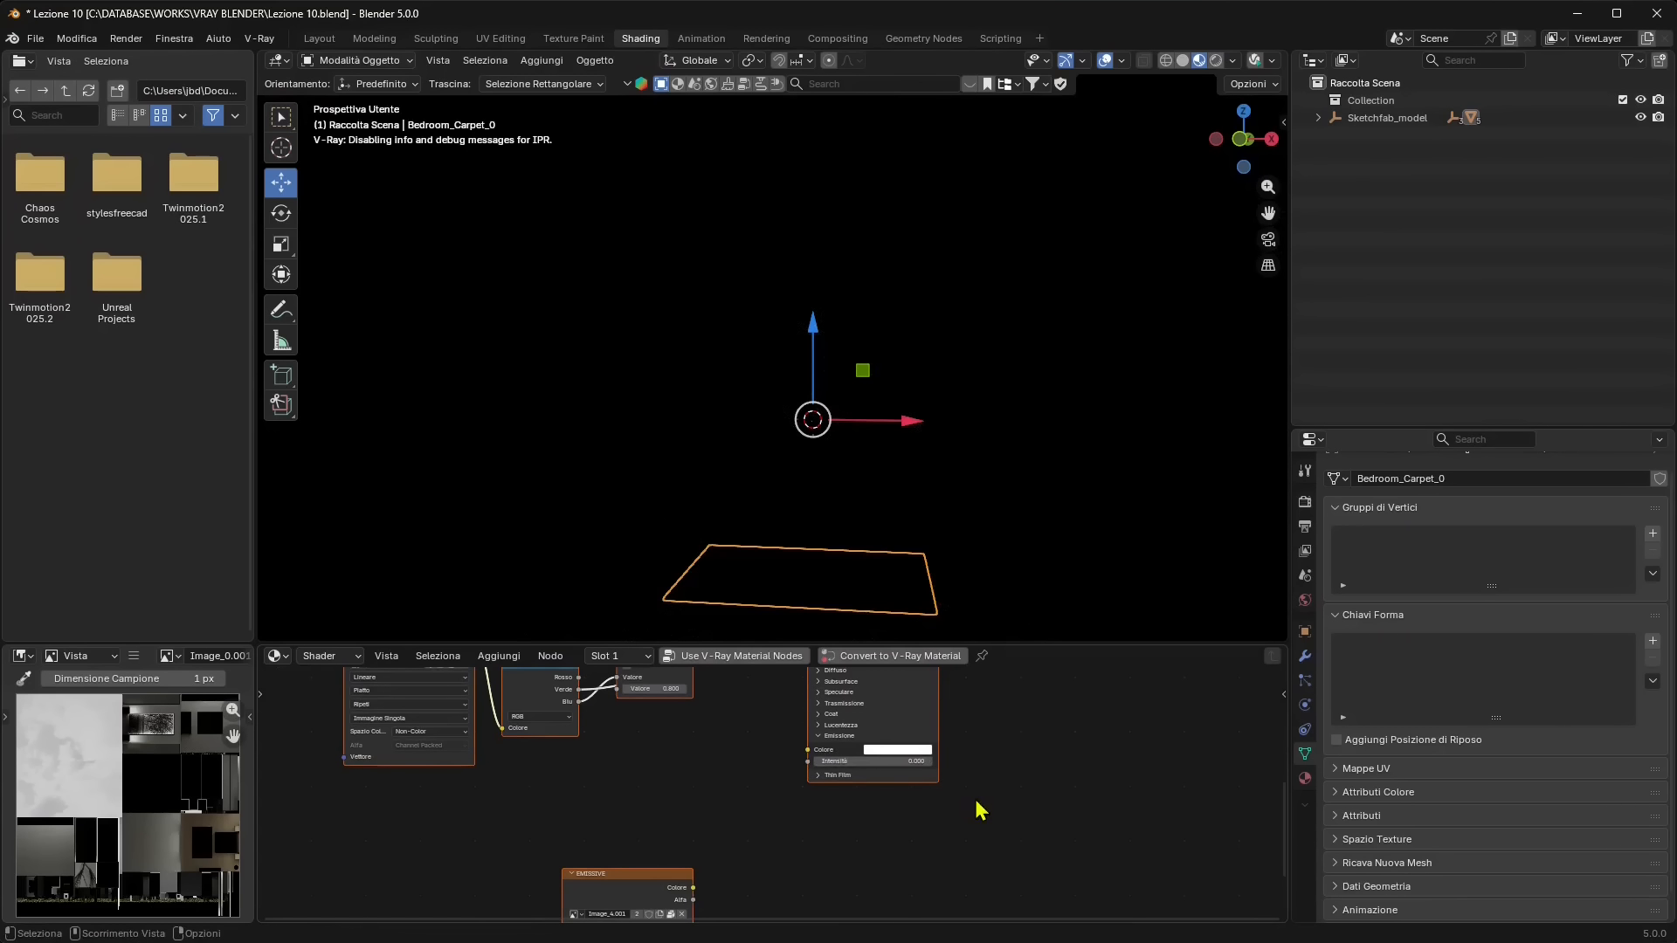
Select the main room mesh and convert its Bedroom material to a V-Ray material.
key("Home")
left_click(730, 400)
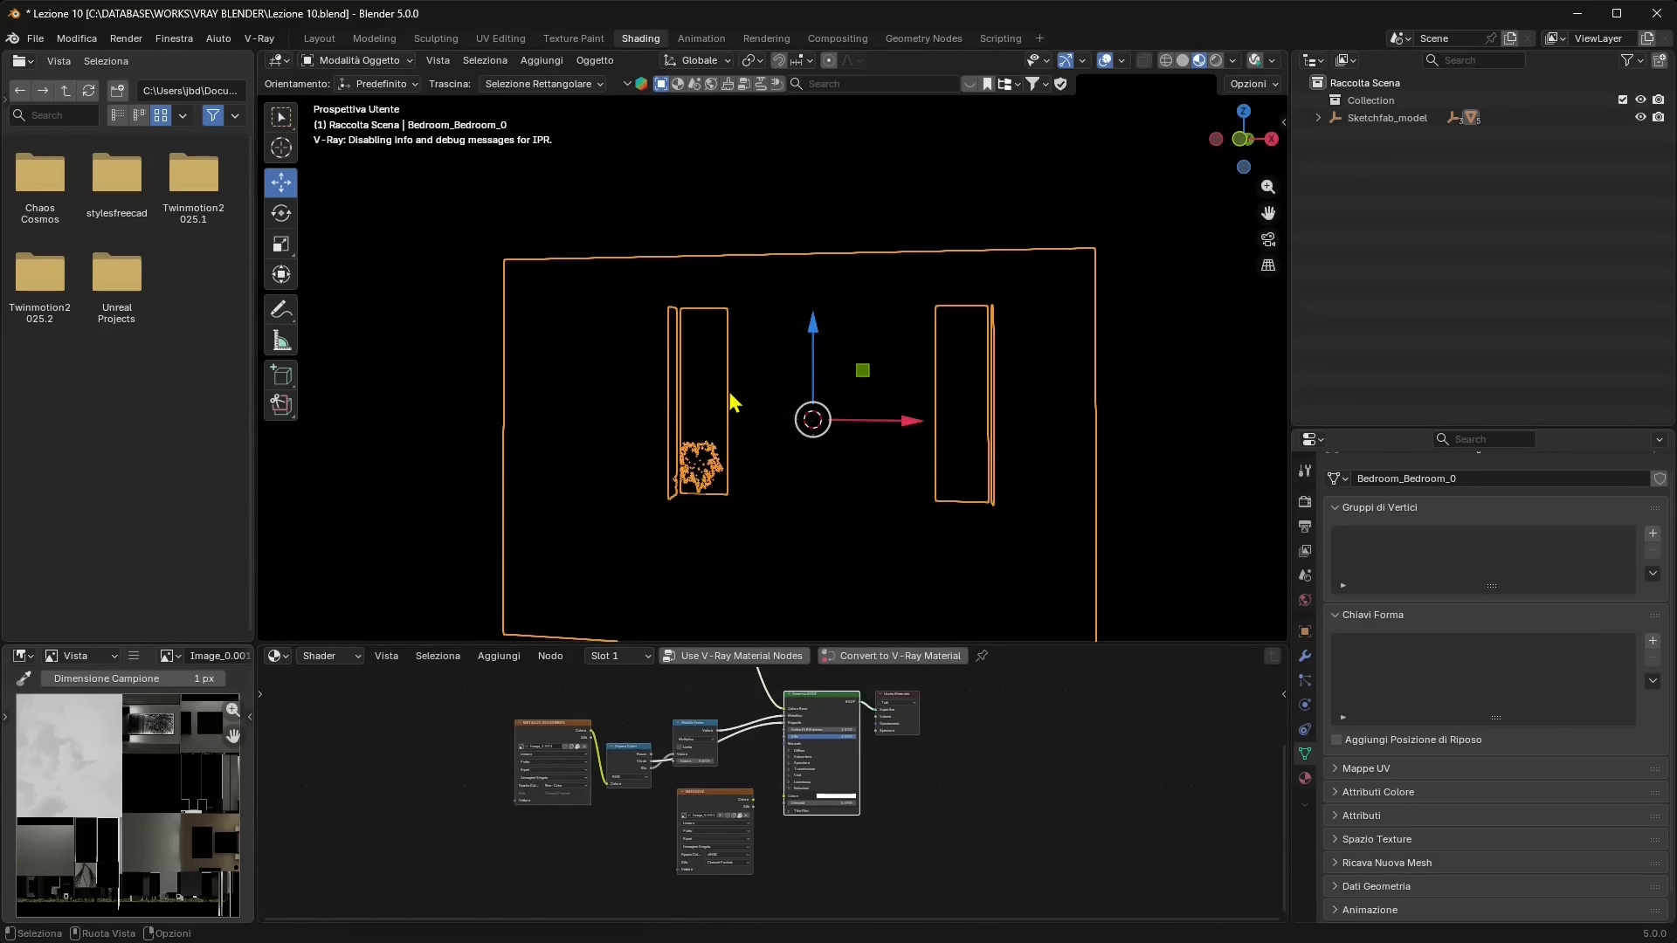
scroll(742, 402, "down", 3)
left_click(1305, 778)
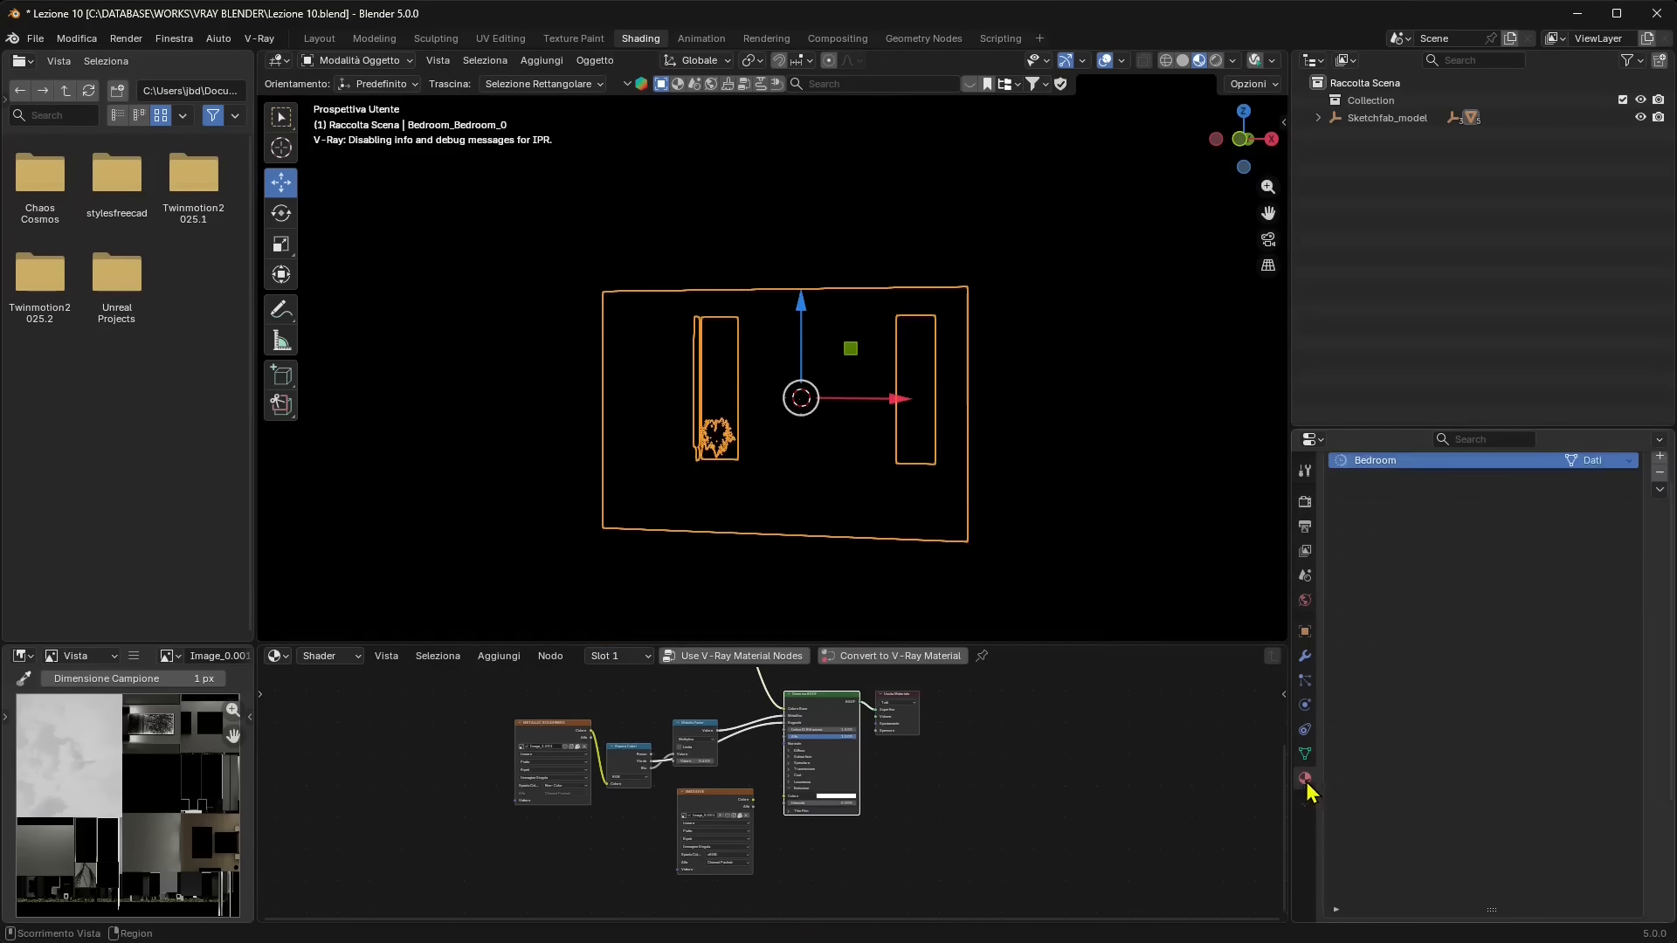
scroll(1456, 746, "down", 5)
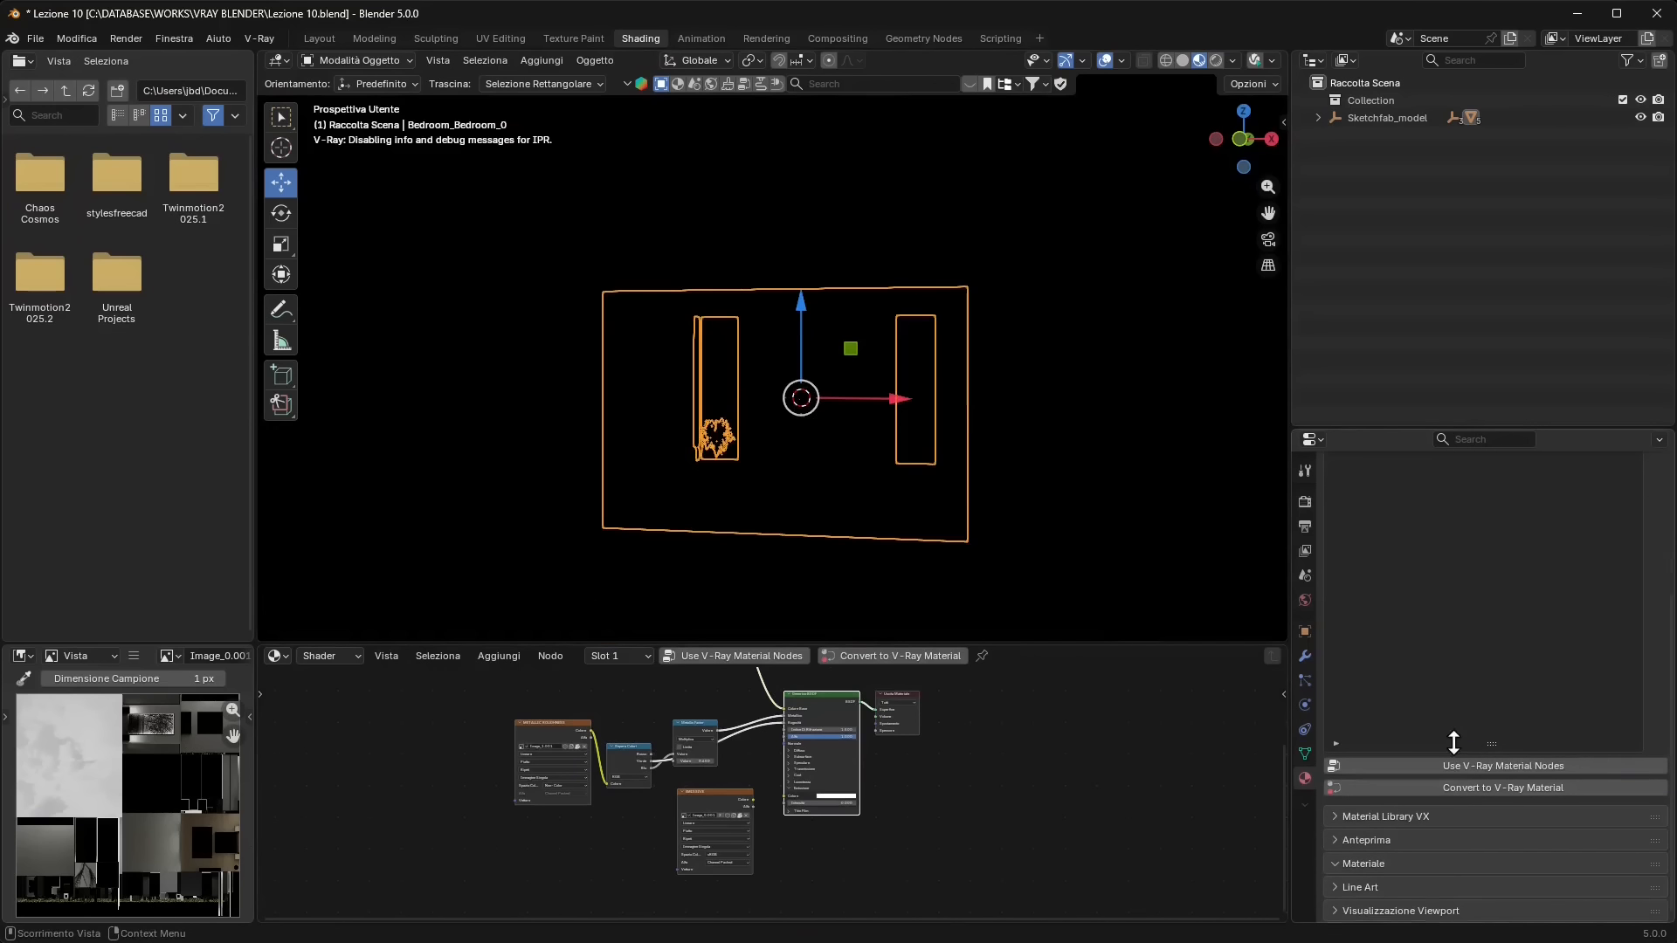
left_click(1452, 788)
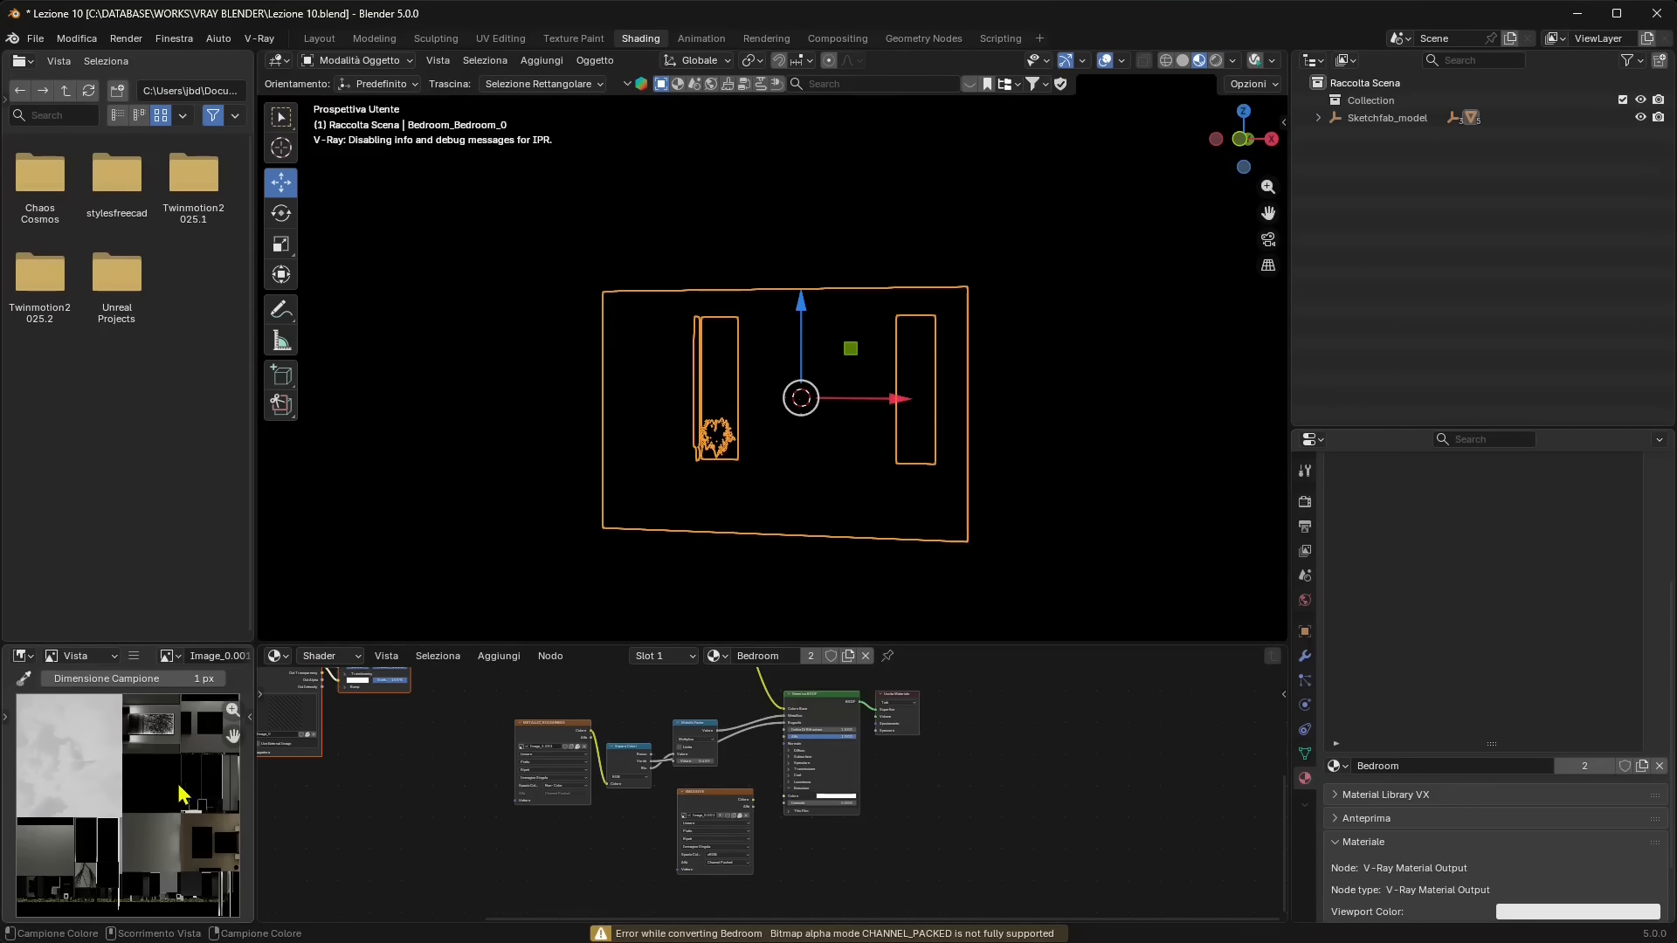
Convert the Duvet material and the Carpet material to V-Ray materials, selecting each mesh in turn.
left_click(804, 483)
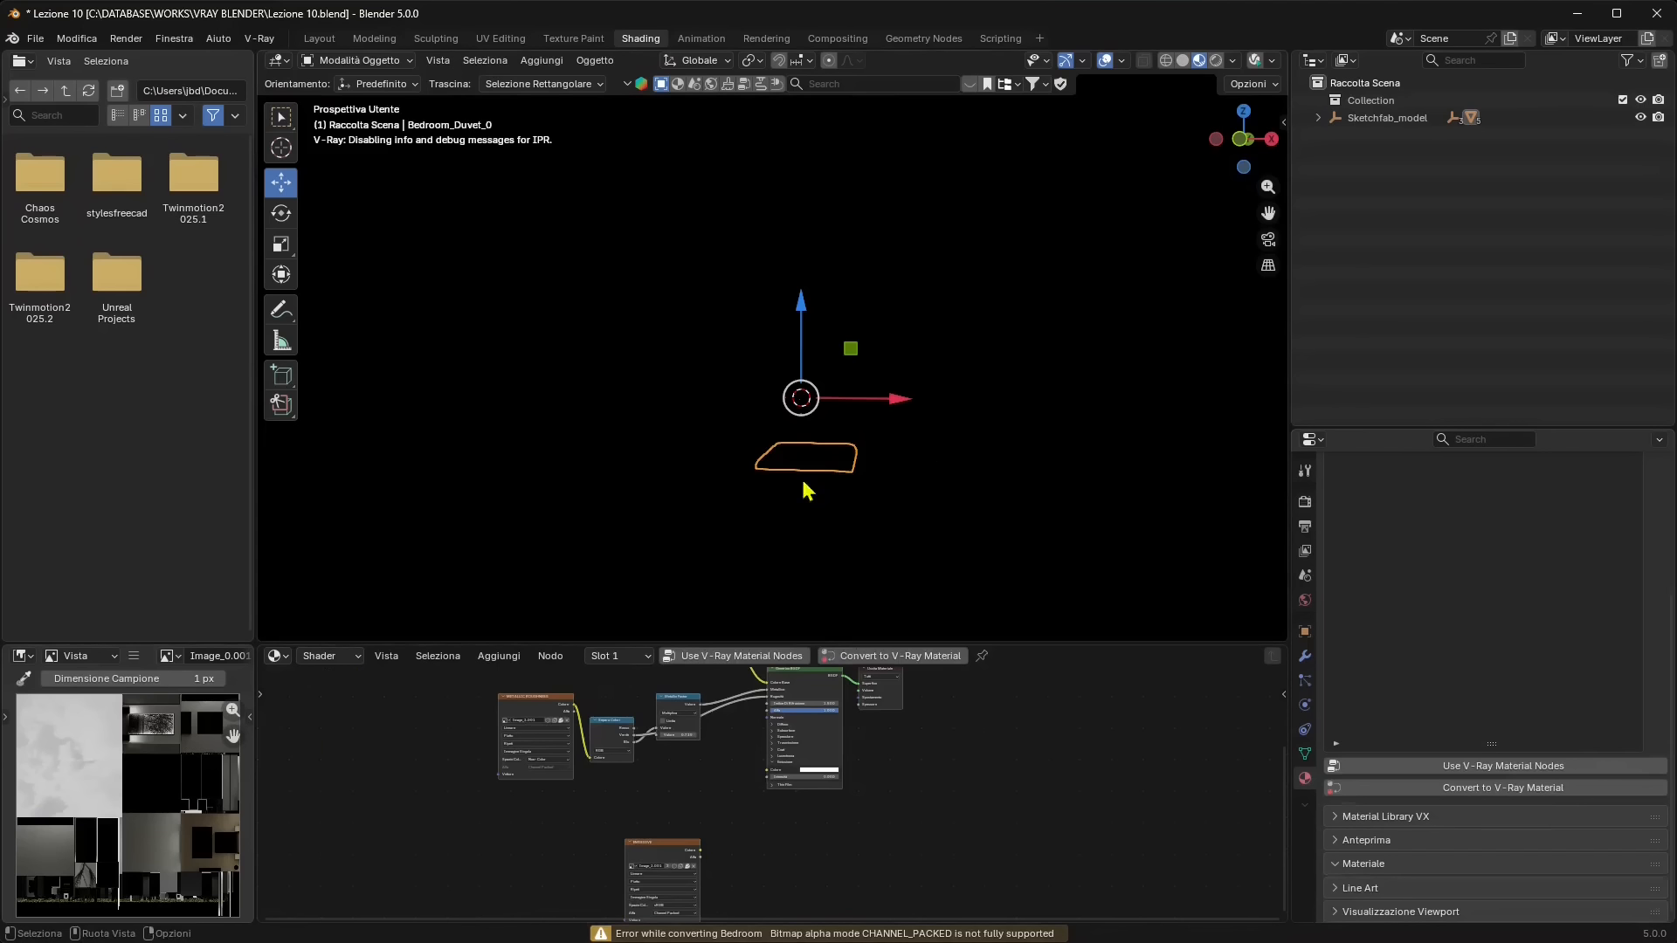
left_click(1528, 788)
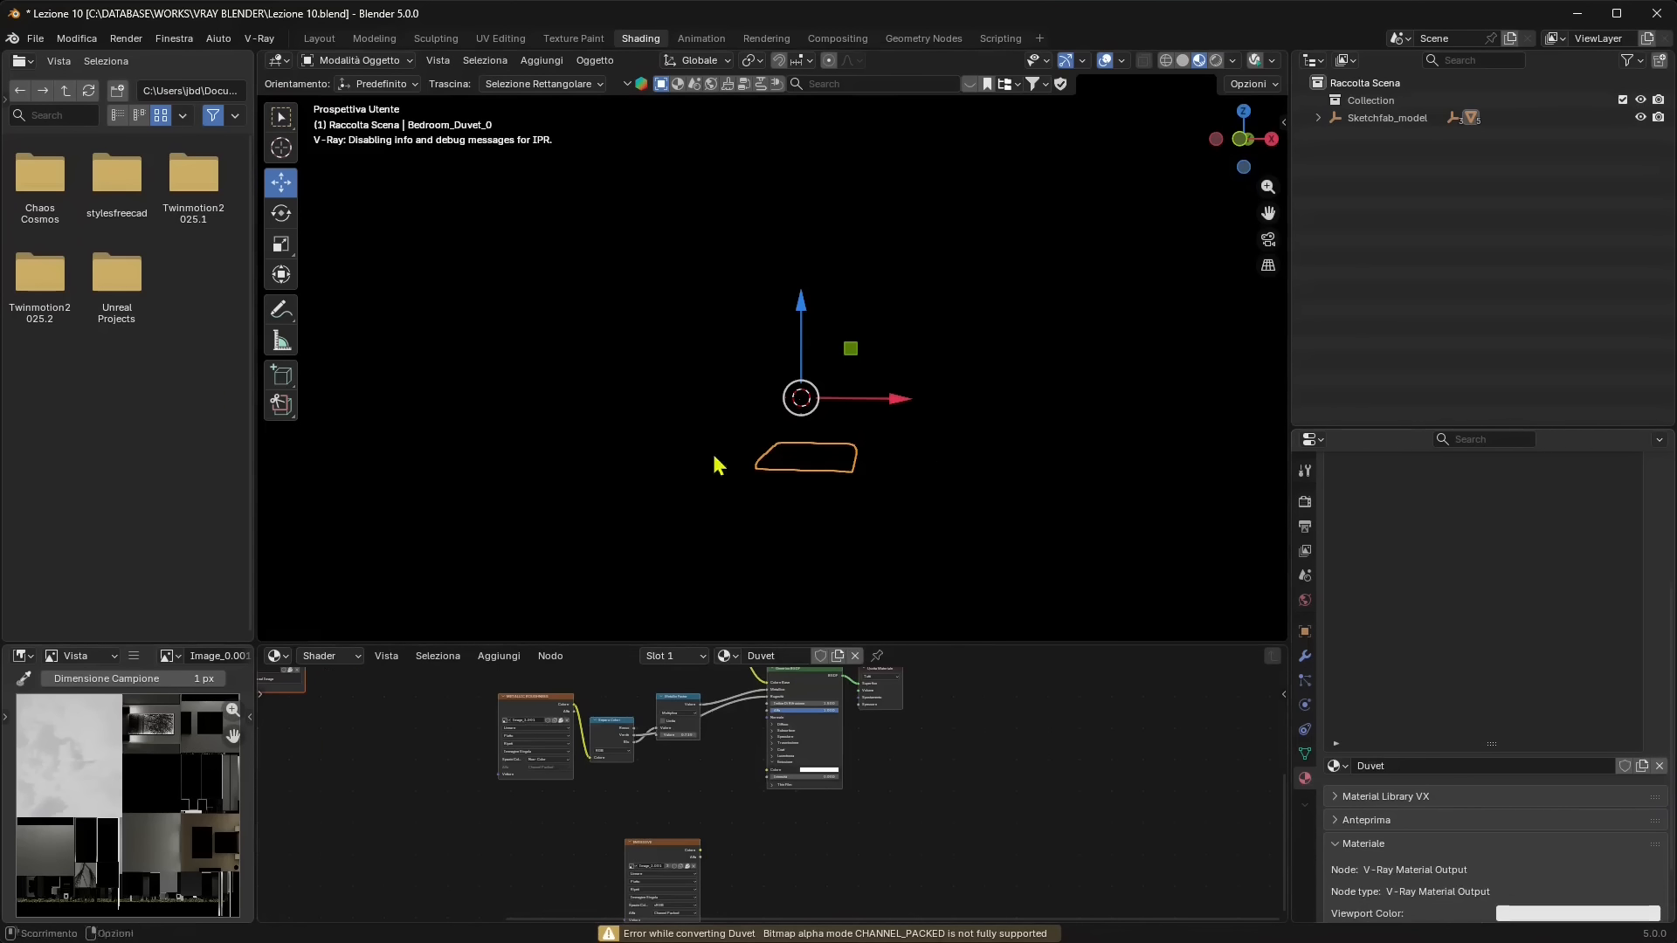
left_click(818, 434)
left_click(829, 439)
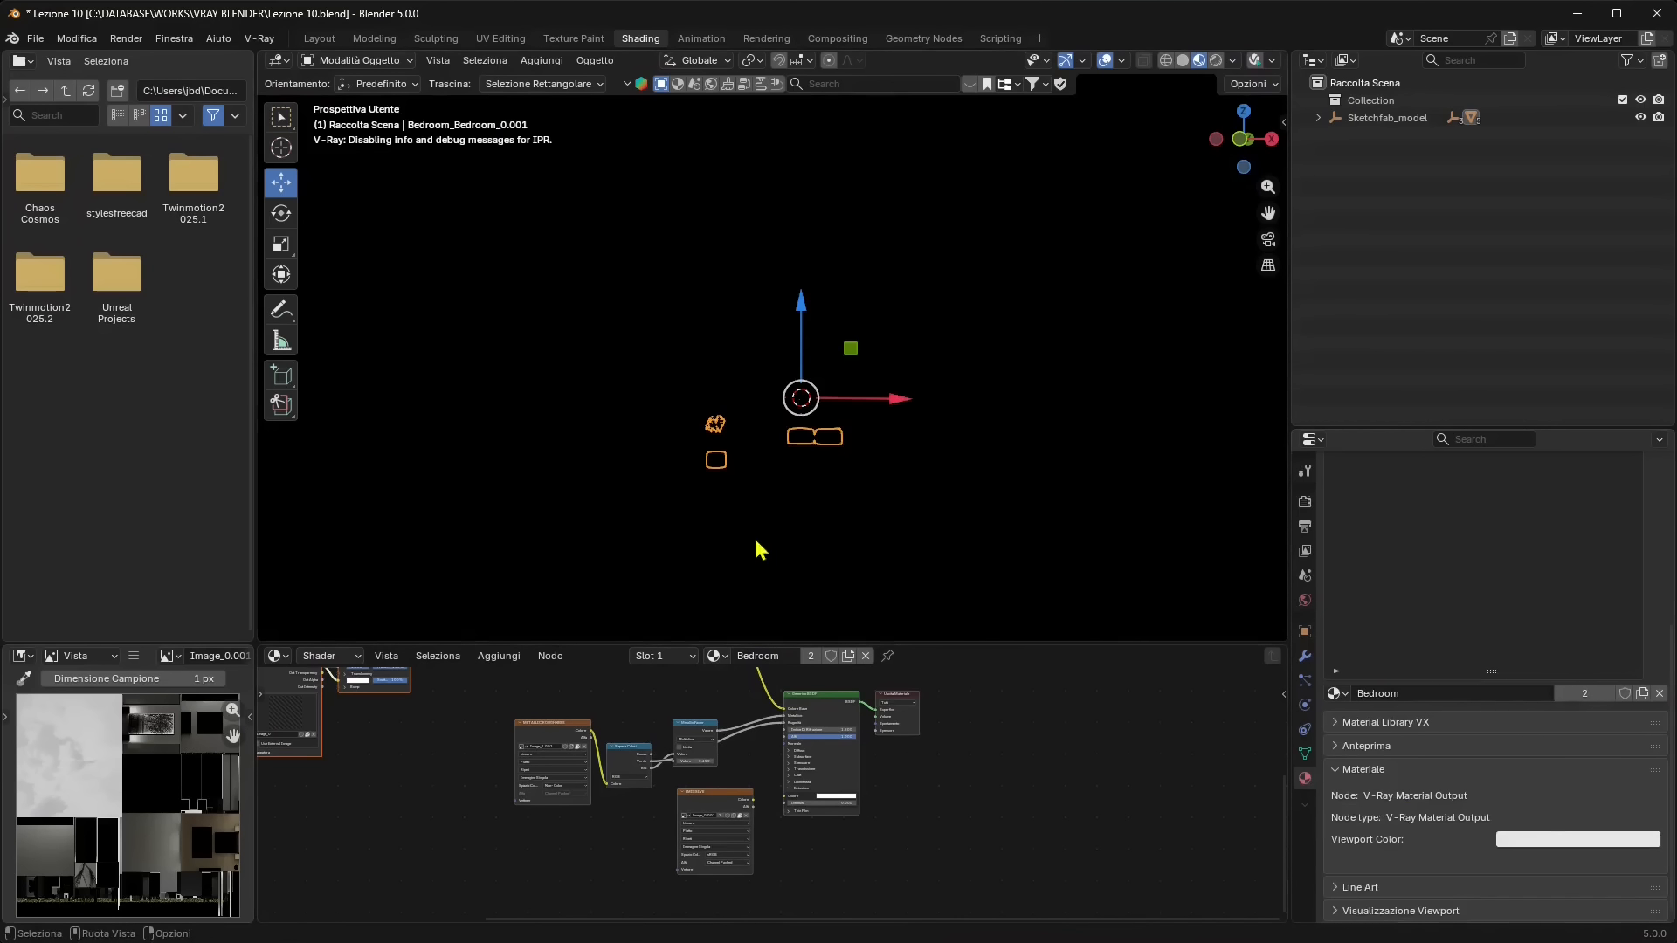
left_click(786, 507)
left_click(1442, 790)
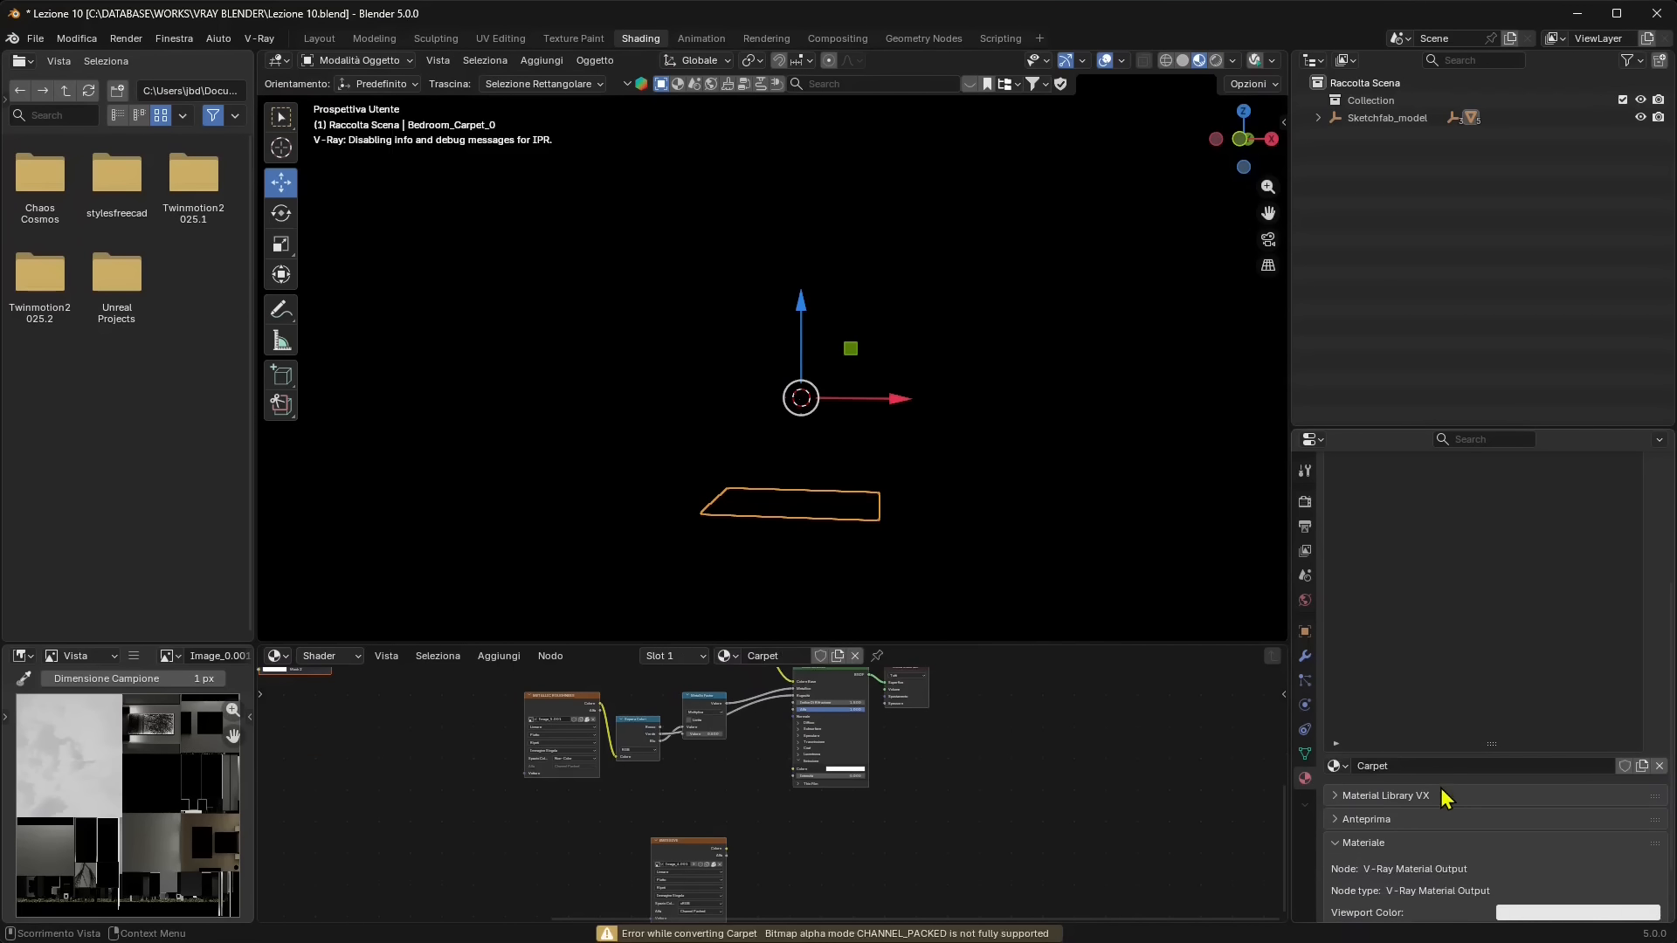
Show the room in wireframe and select the duvet and pillow meshes in turn to check their converted materials.
left_click(808, 479)
left_click(934, 494)
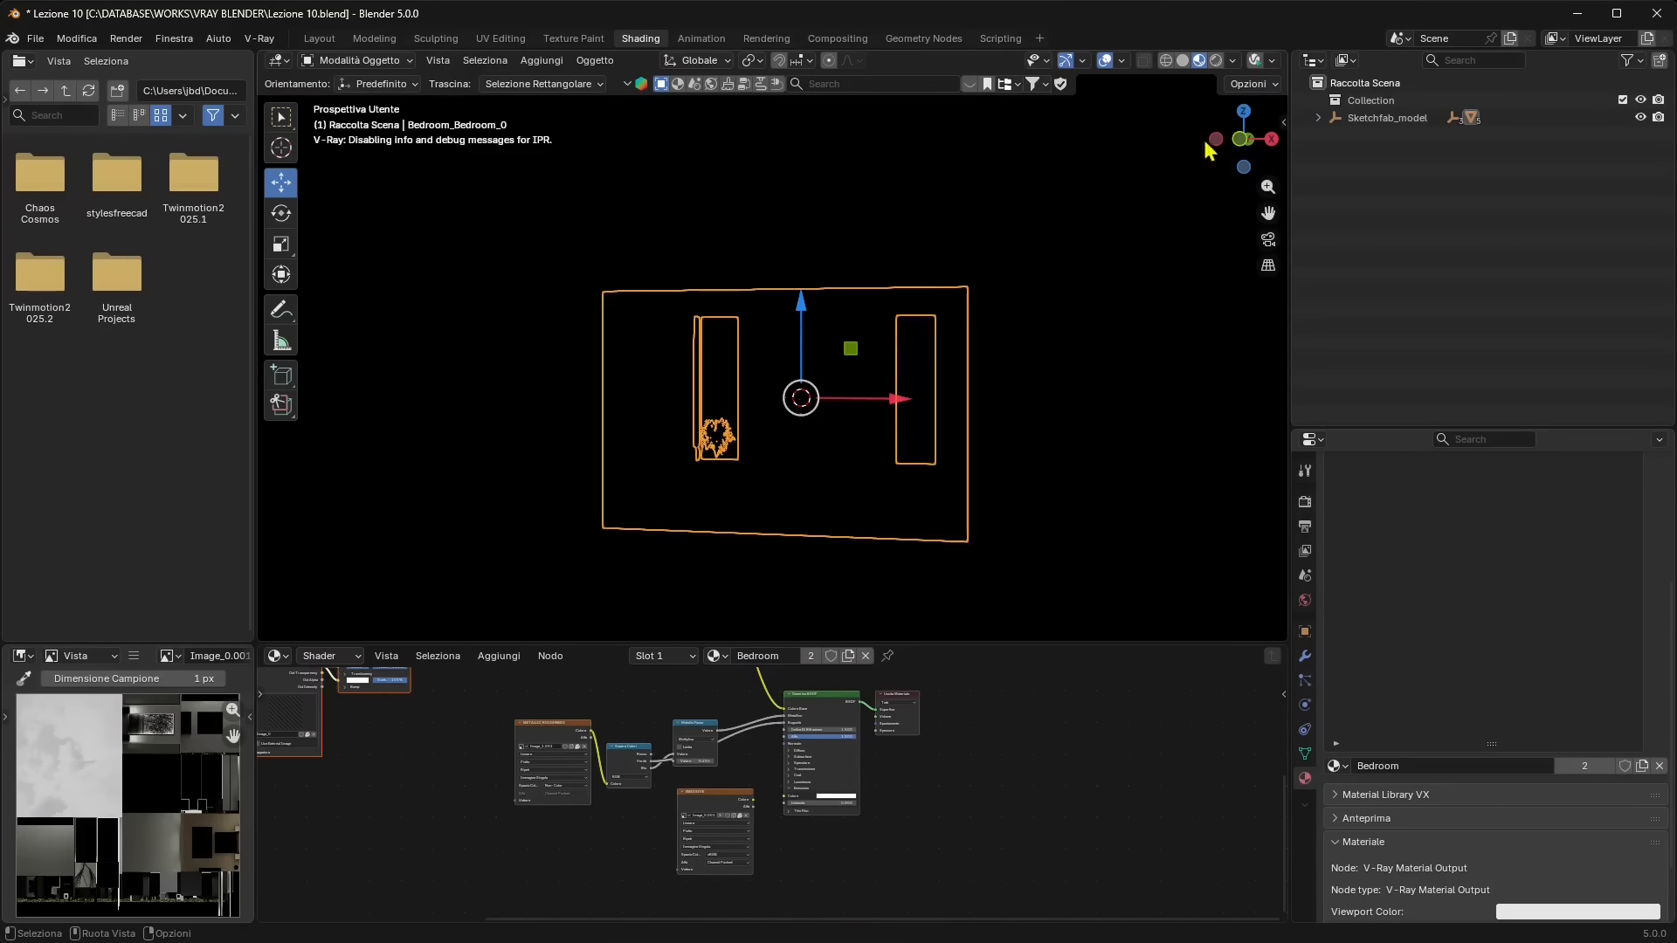
key("shift+z")
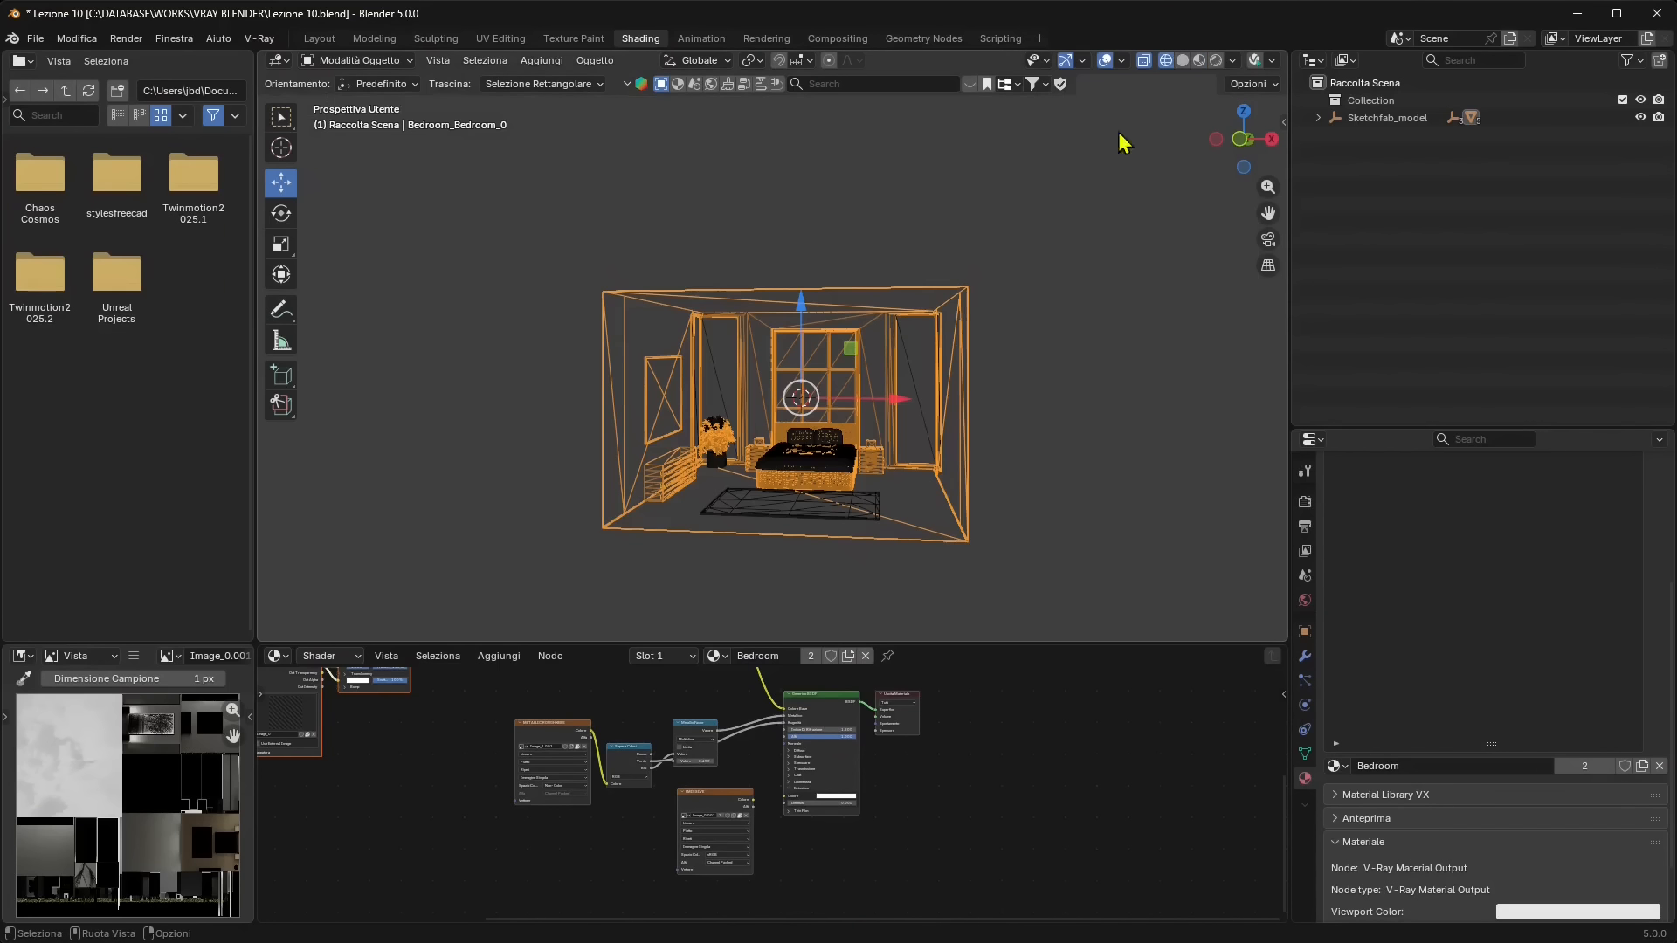
left_click(855, 471)
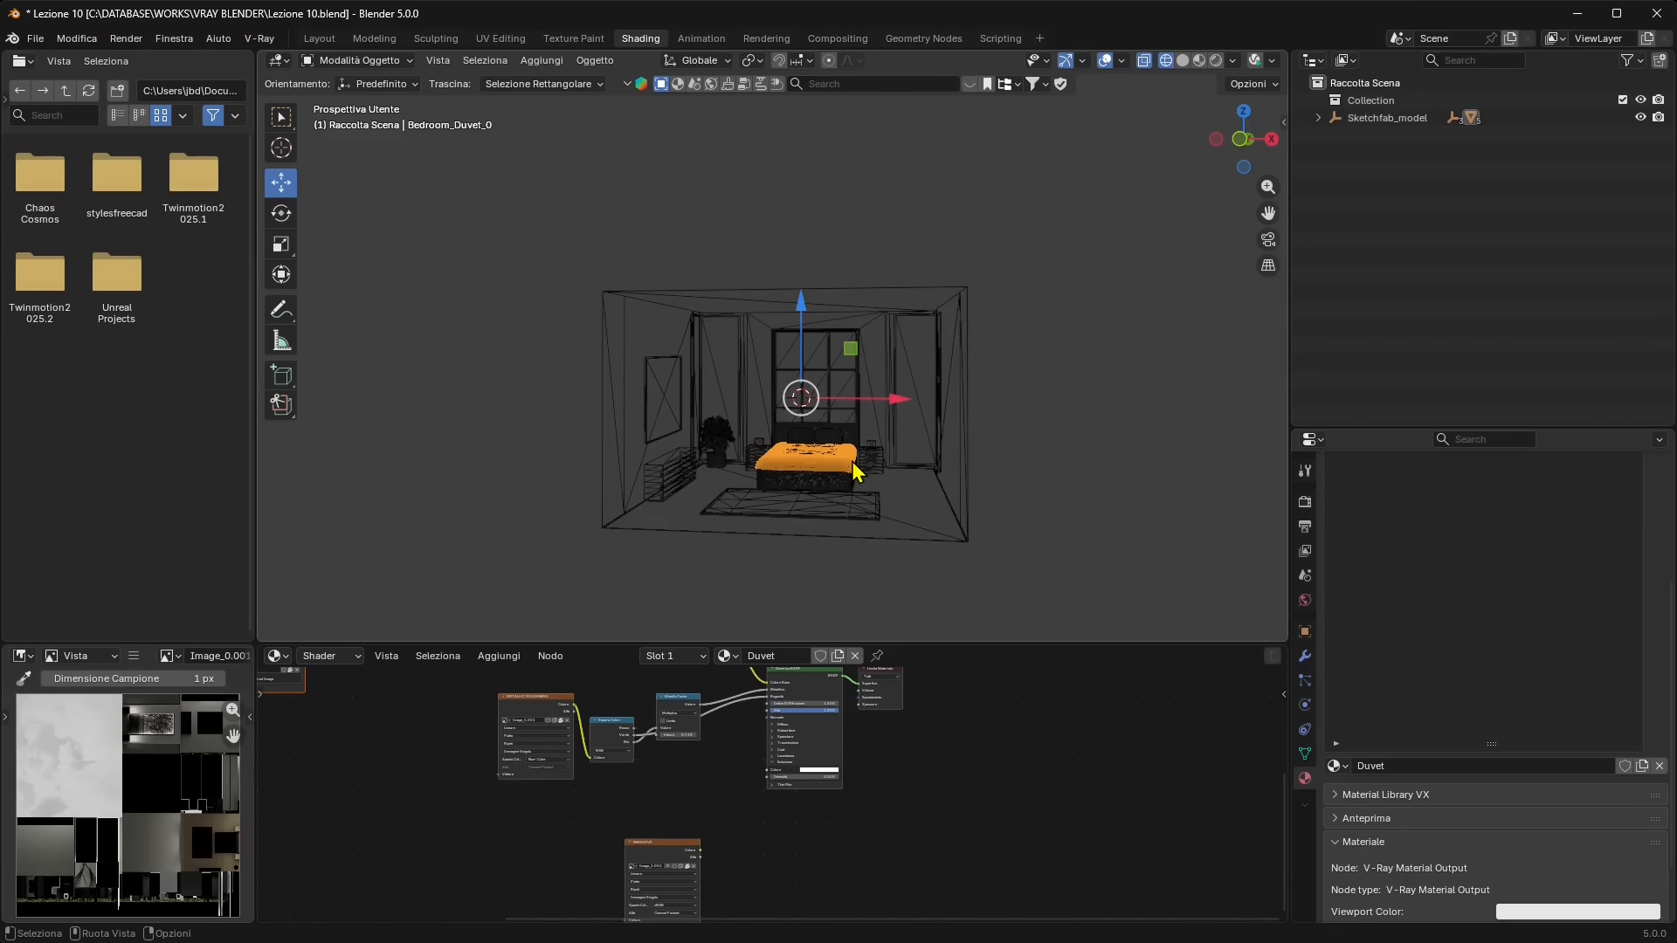
left_click(836, 445)
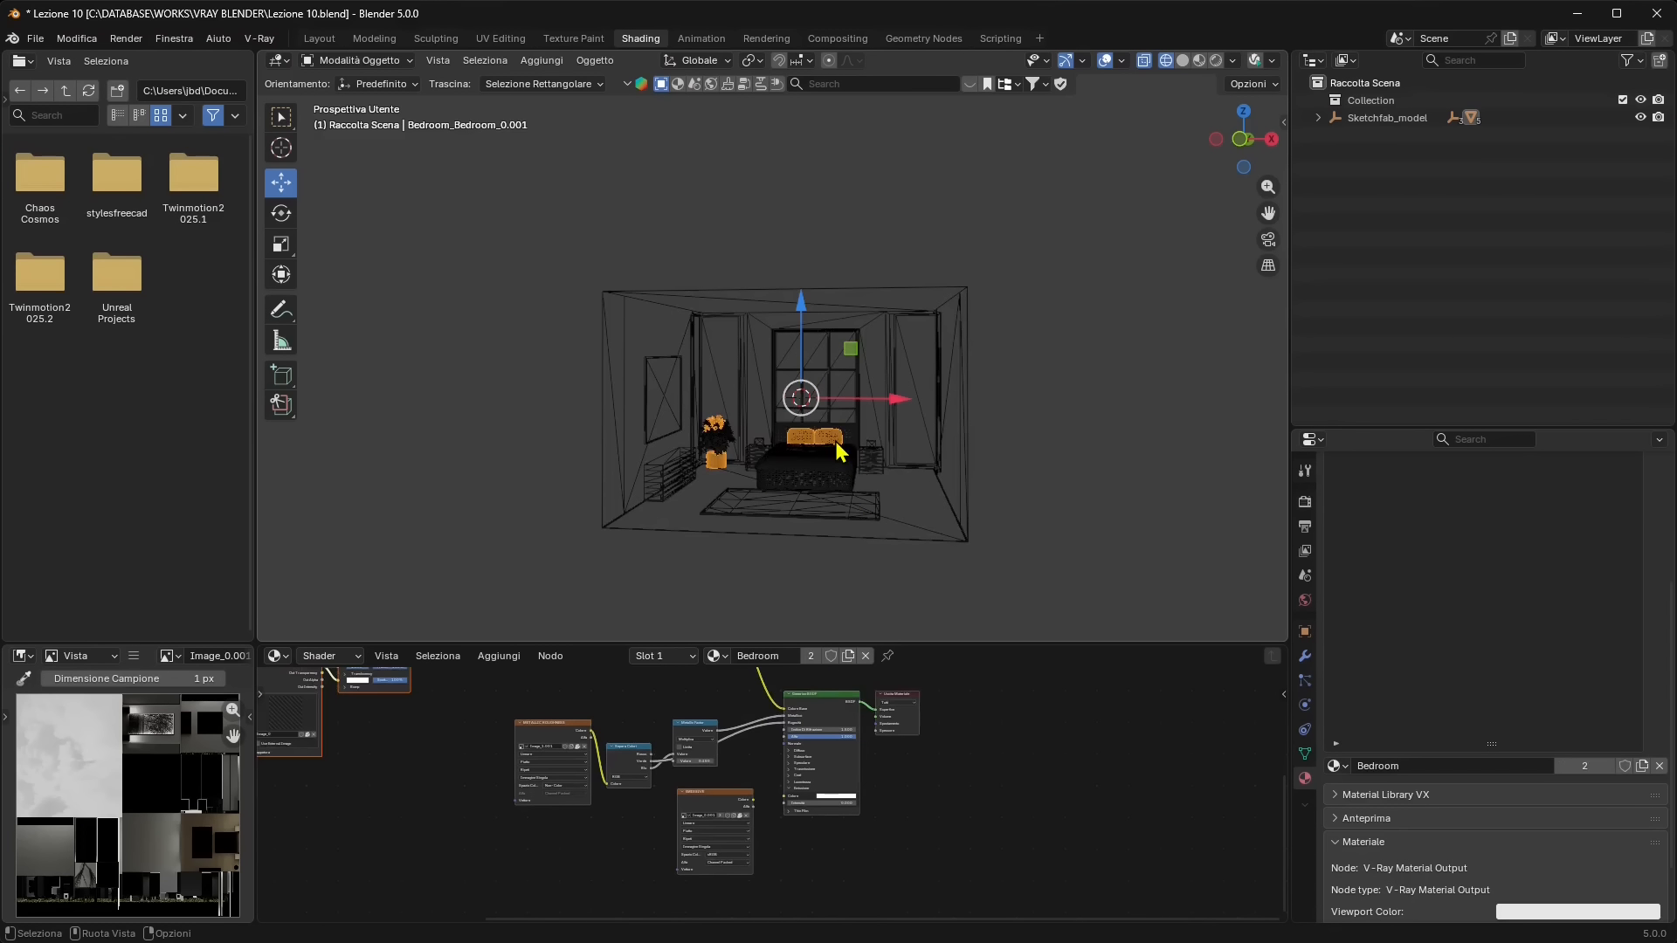
Select the main room mesh, the carpet and the neighbouring meshes in turn to check their materials.
left_click(855, 443)
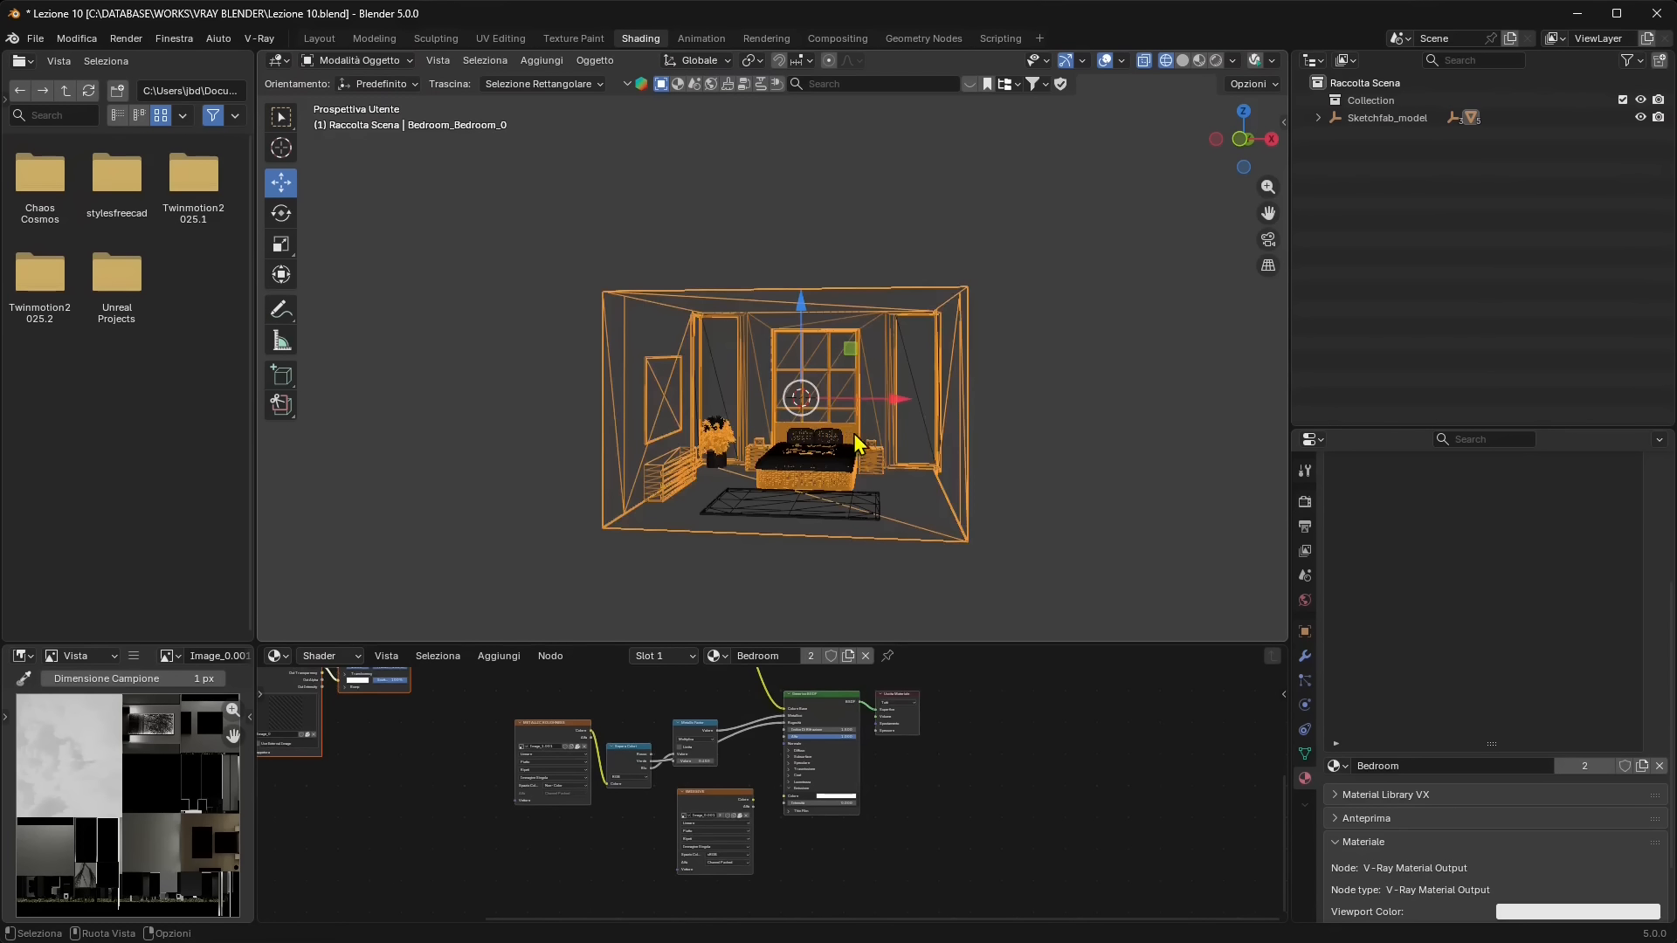
left_click(871, 521)
left_click(643, 524)
left_click(668, 455)
left_click(913, 372)
left_click(1041, 432)
Select the windows mesh, convert its Windows material to a V-Ray material, and delete the leftover original shader and output nodes.
left_click(907, 398)
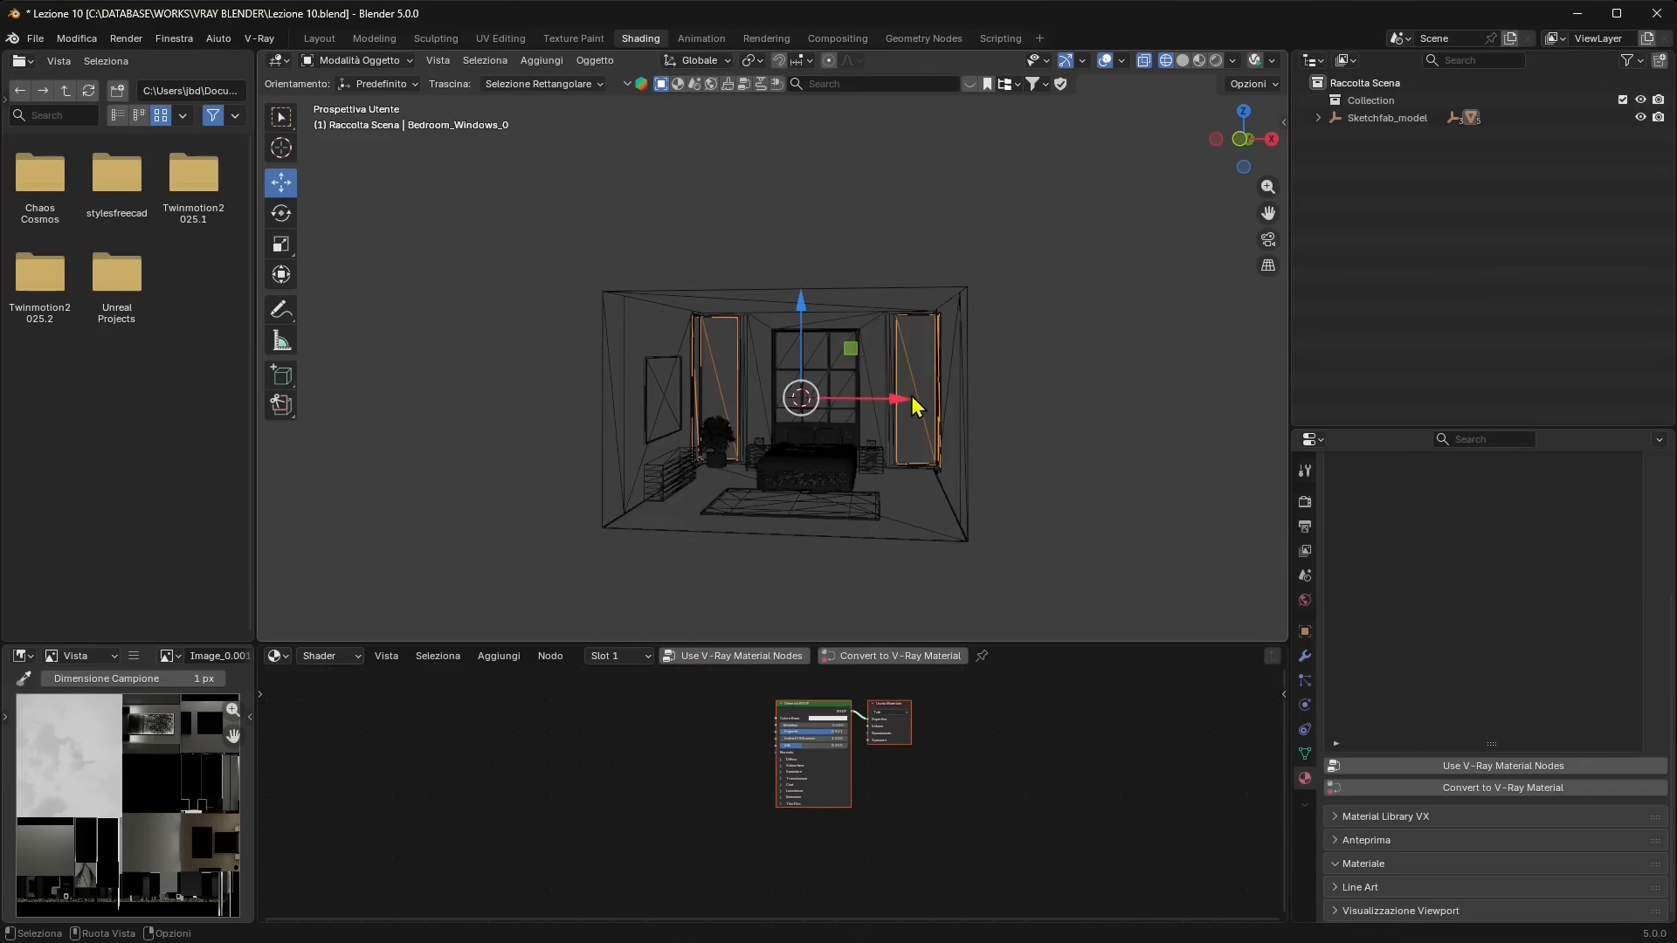
left_click(1457, 793)
scroll(838, 772, "up", 6)
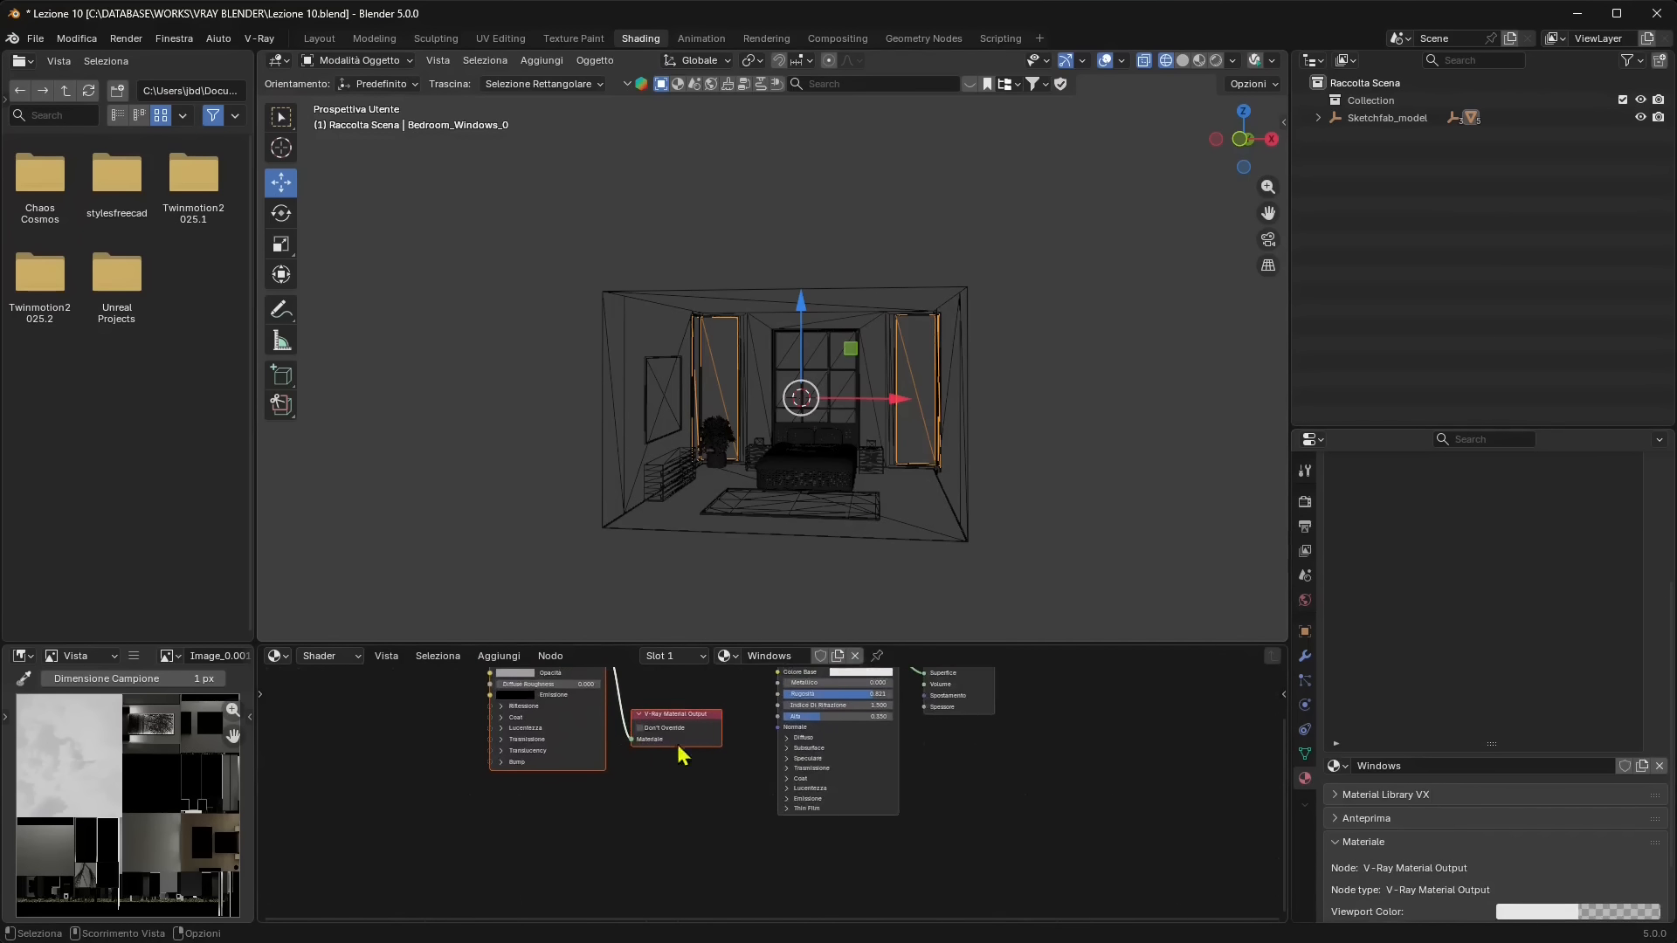
middle_click_drag(678, 752, 704, 812)
left_click_drag(1041, 693, 852, 798)
key("Delete")
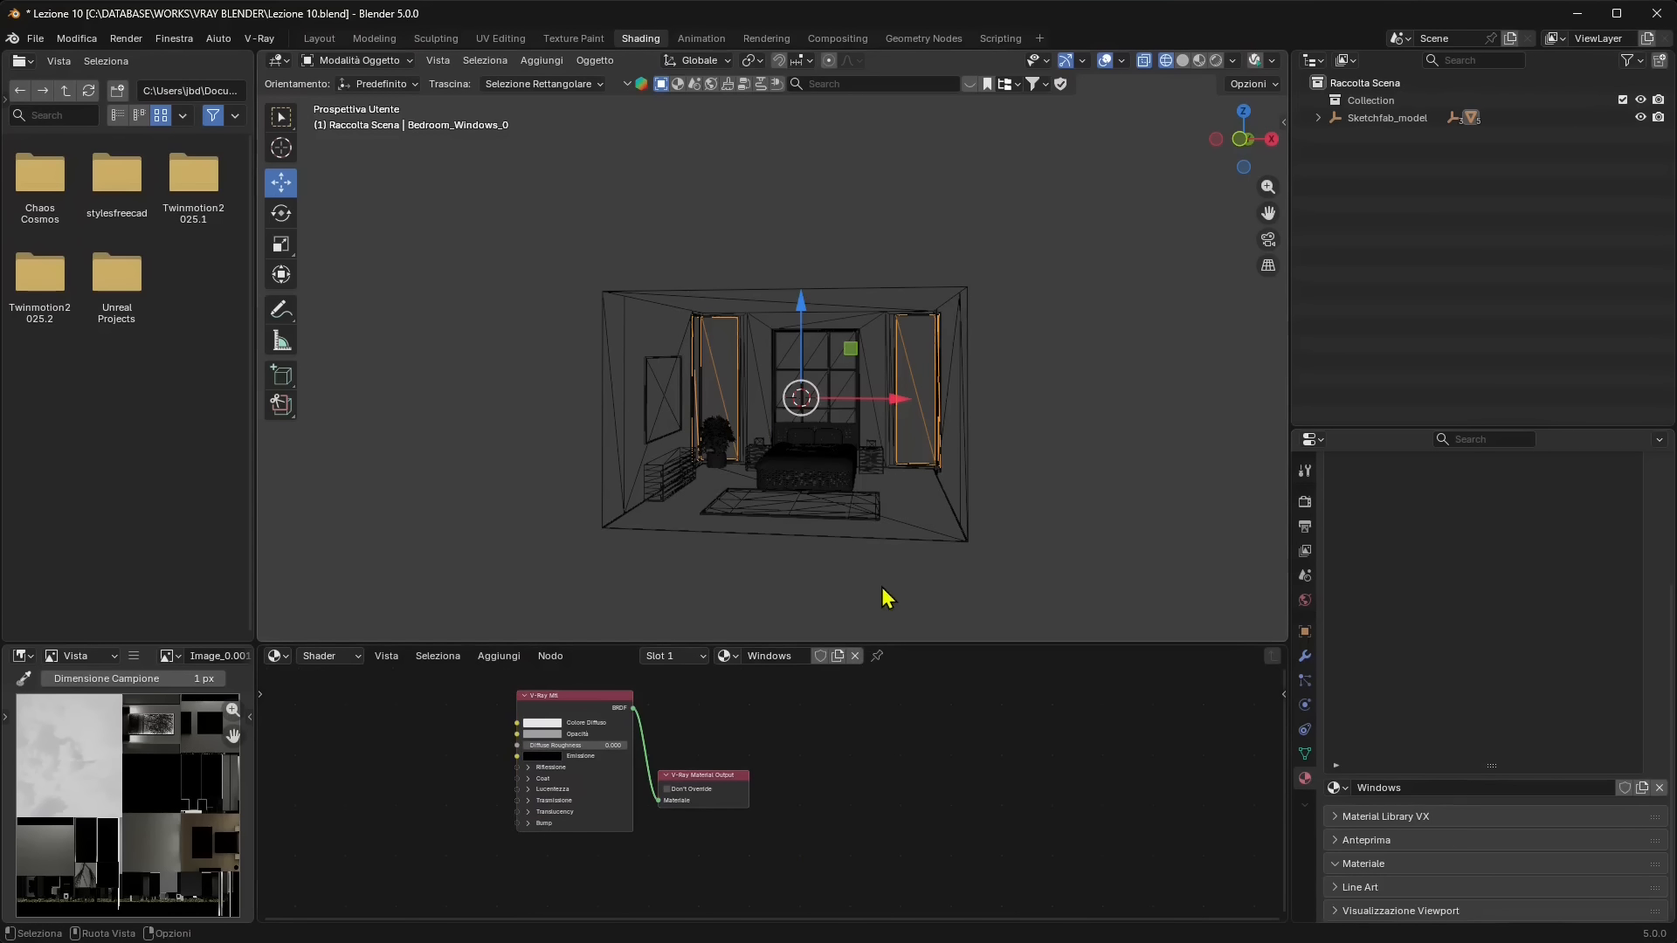
Open the main room mesh in the Modeling workspace, select all its faces, and apply Dissolve Faces to merge the triangulated surfaces.
middle_click_drag(883, 599, 667, 486)
left_click(689, 279)
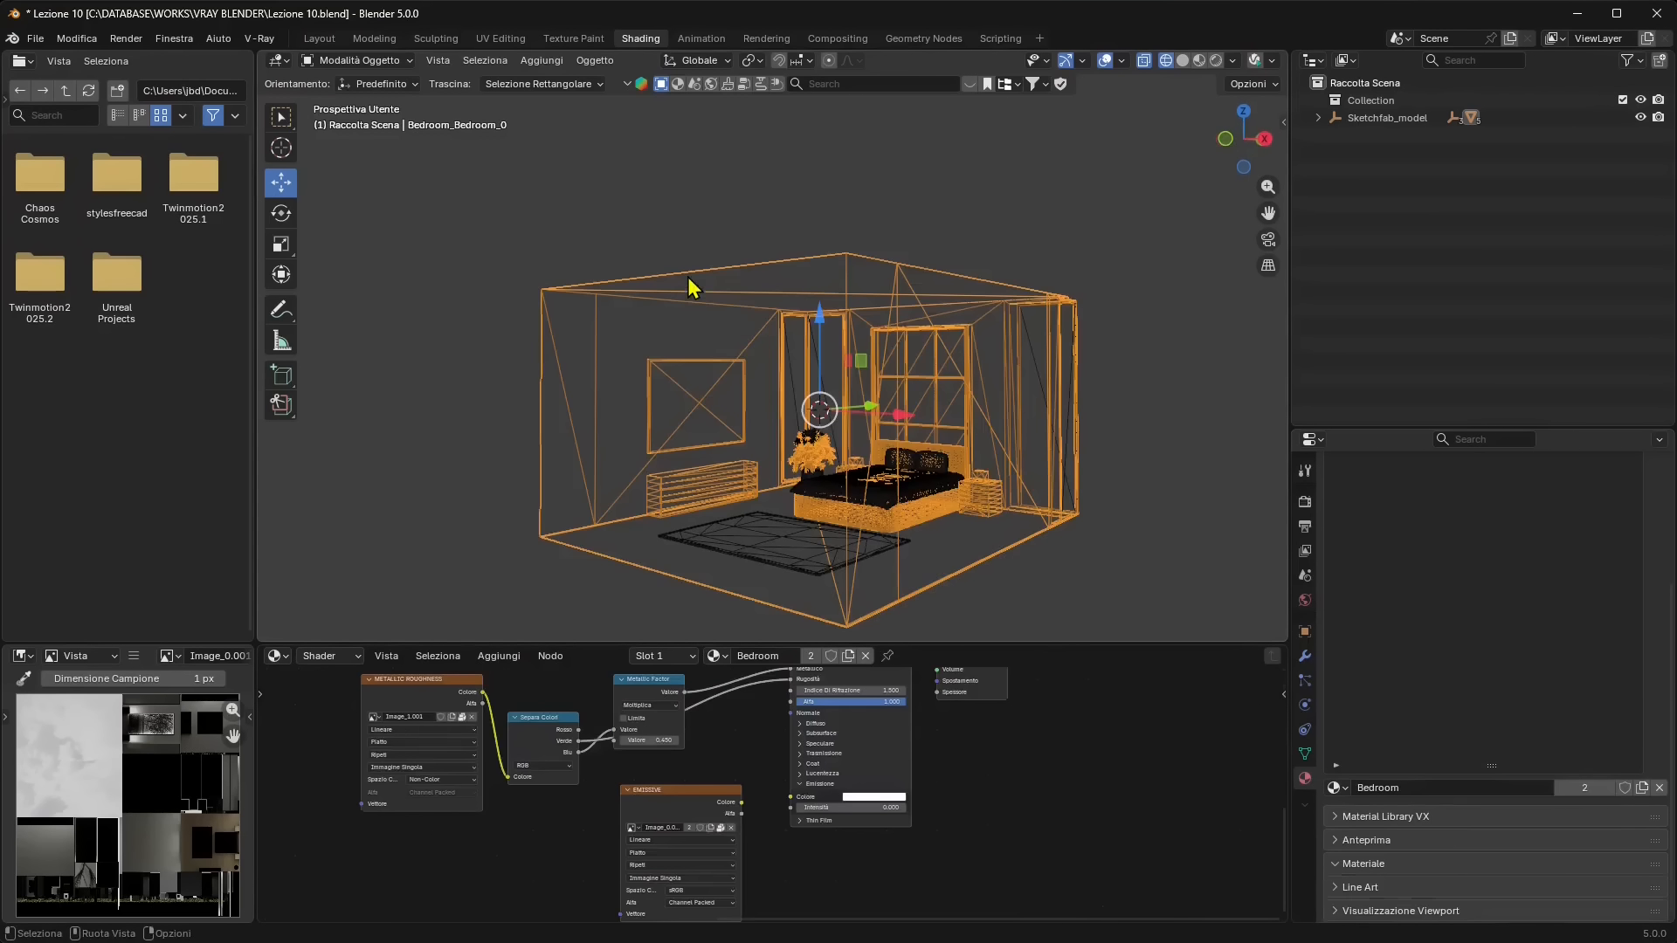
middle_click_drag(680, 375, 772, 458)
left_click(374, 39)
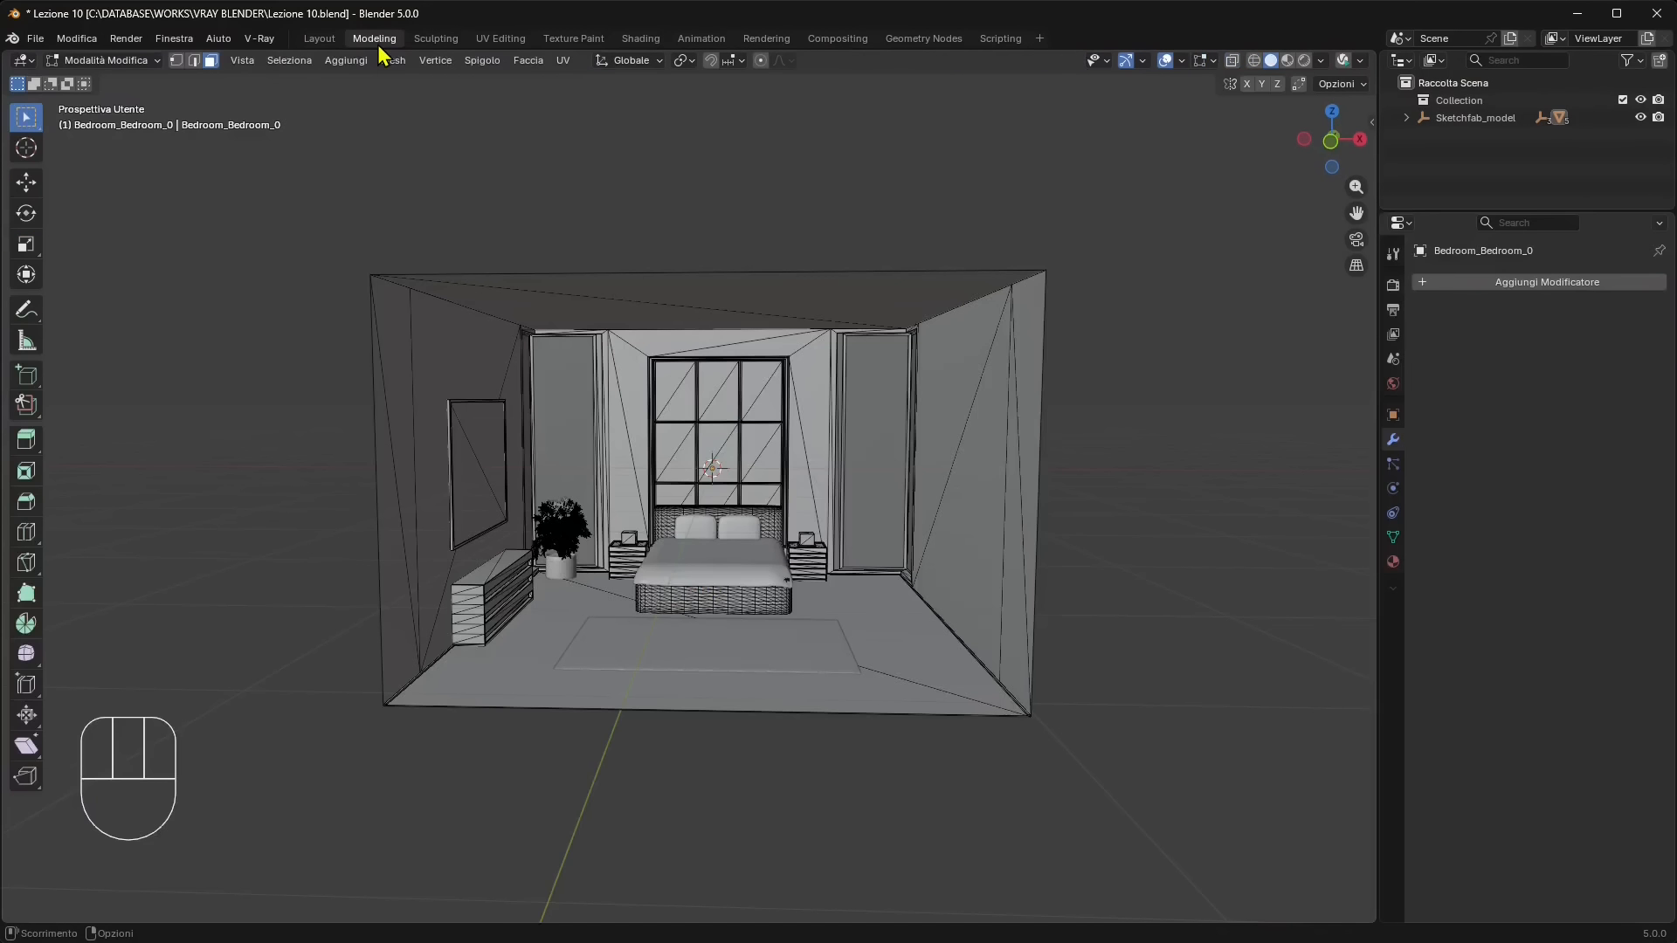
left_click(289, 61)
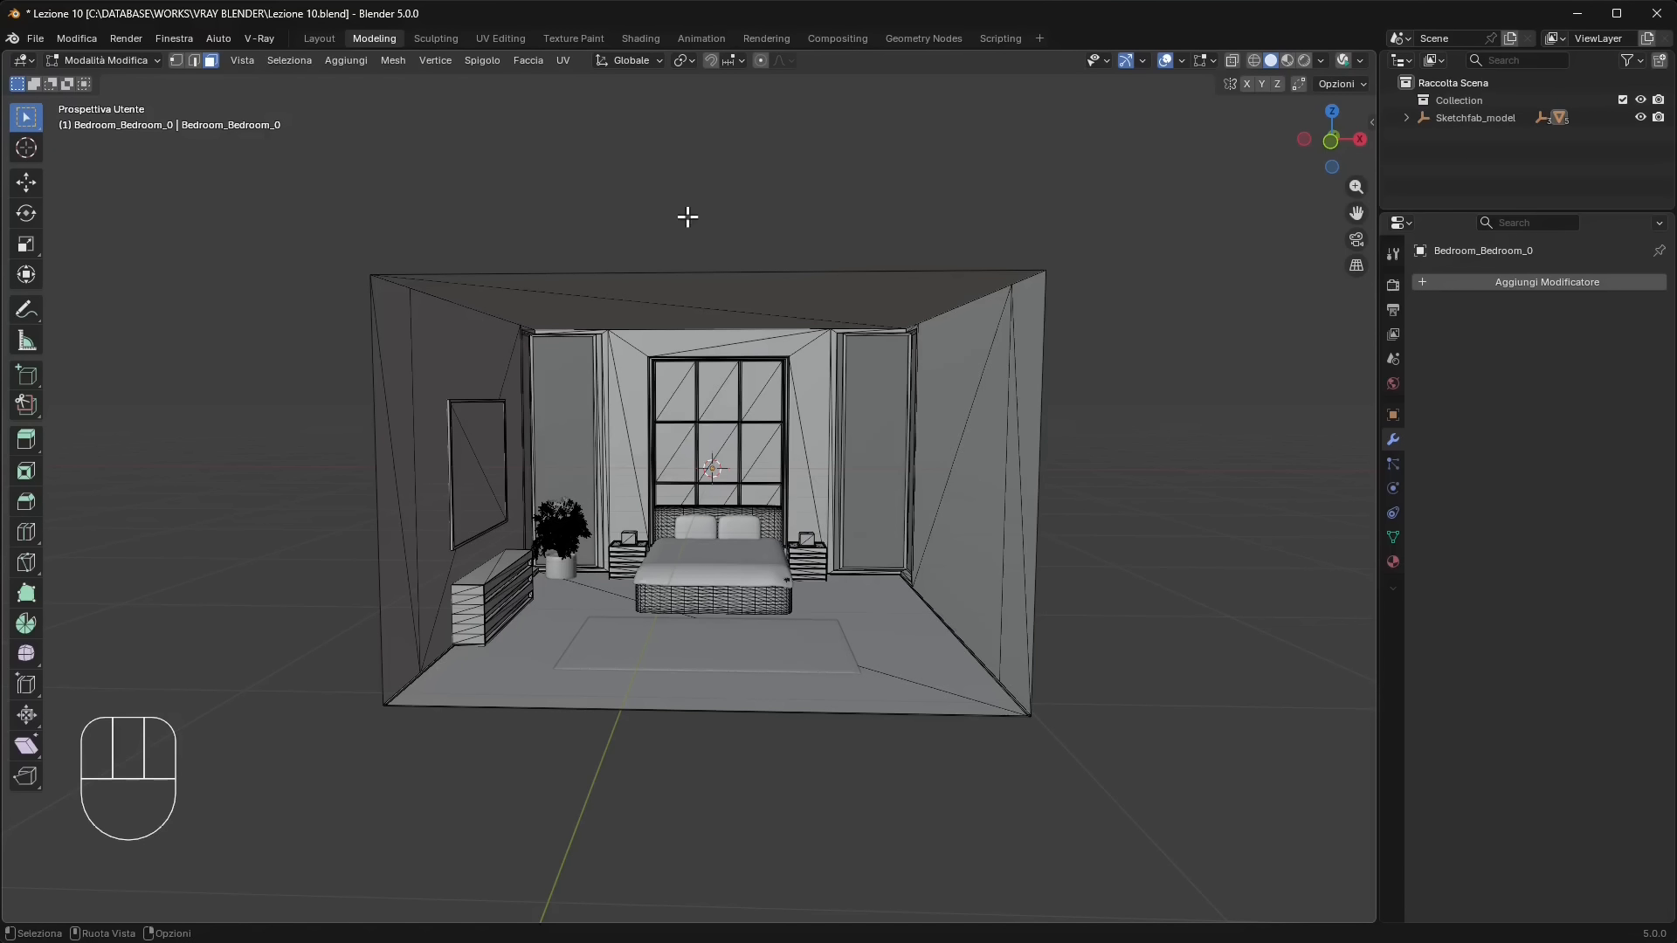
key("a")
middle_click_drag(716, 582, 564, 398)
right_click(564, 398)
mouse_move(564, 403)
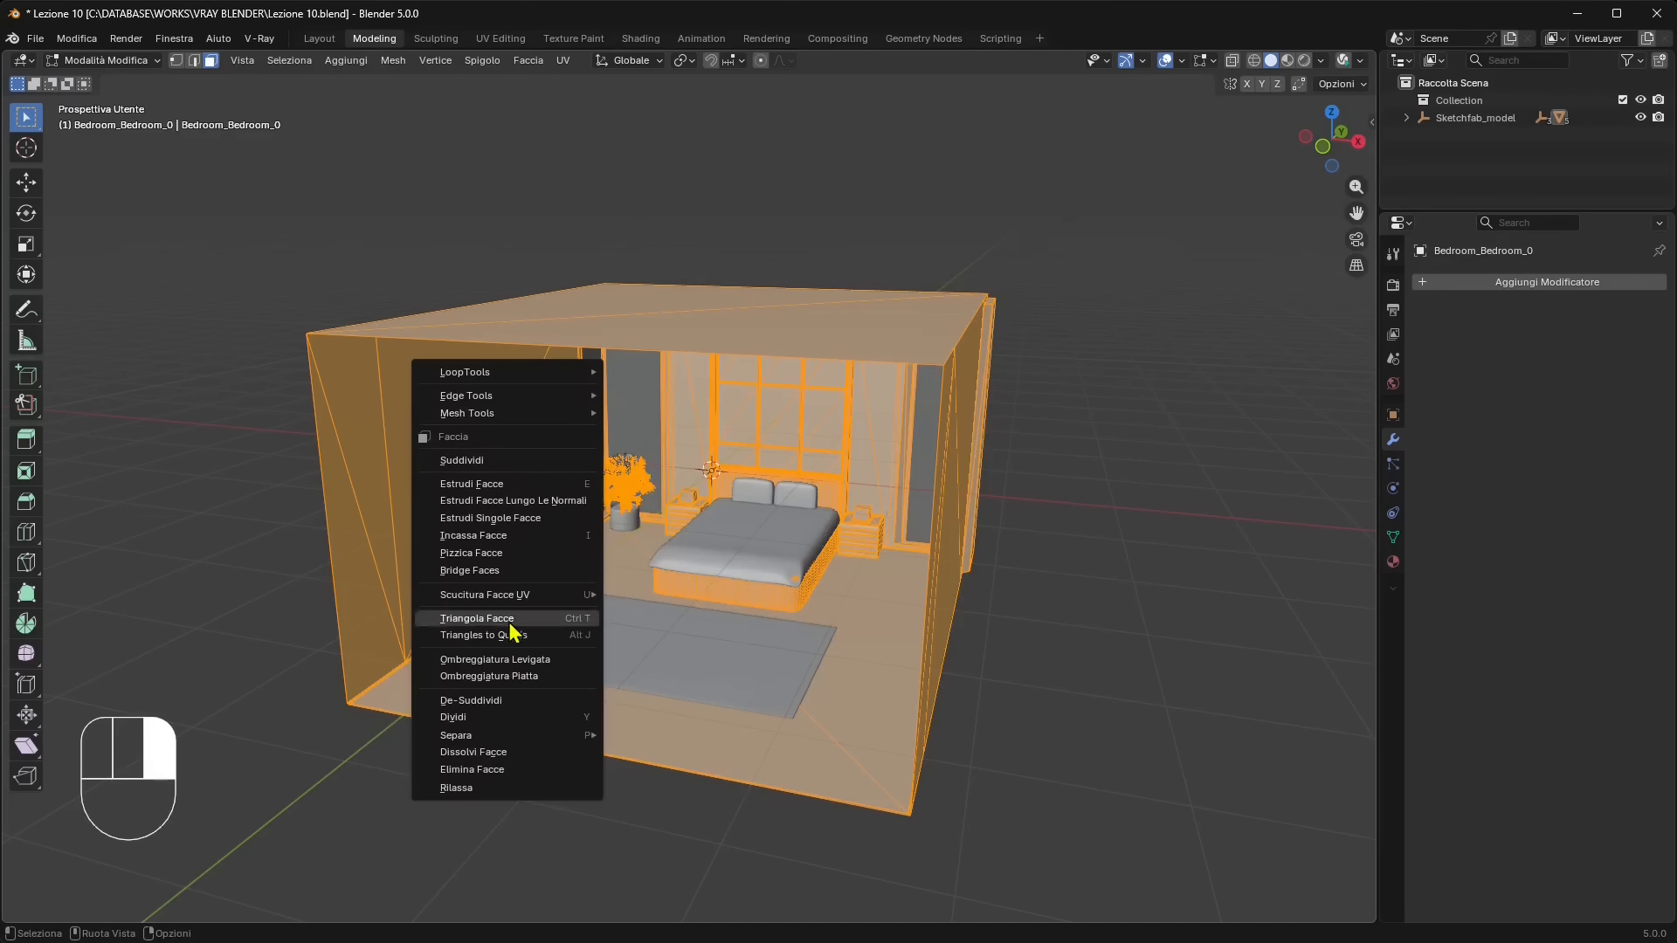
left_click(465, 753)
Select the whole room mesh and individual wall faces to inspect the dissolved surfaces.
middle_click_drag(761, 659, 801, 664)
left_click(1174, 629)
left_click(781, 360)
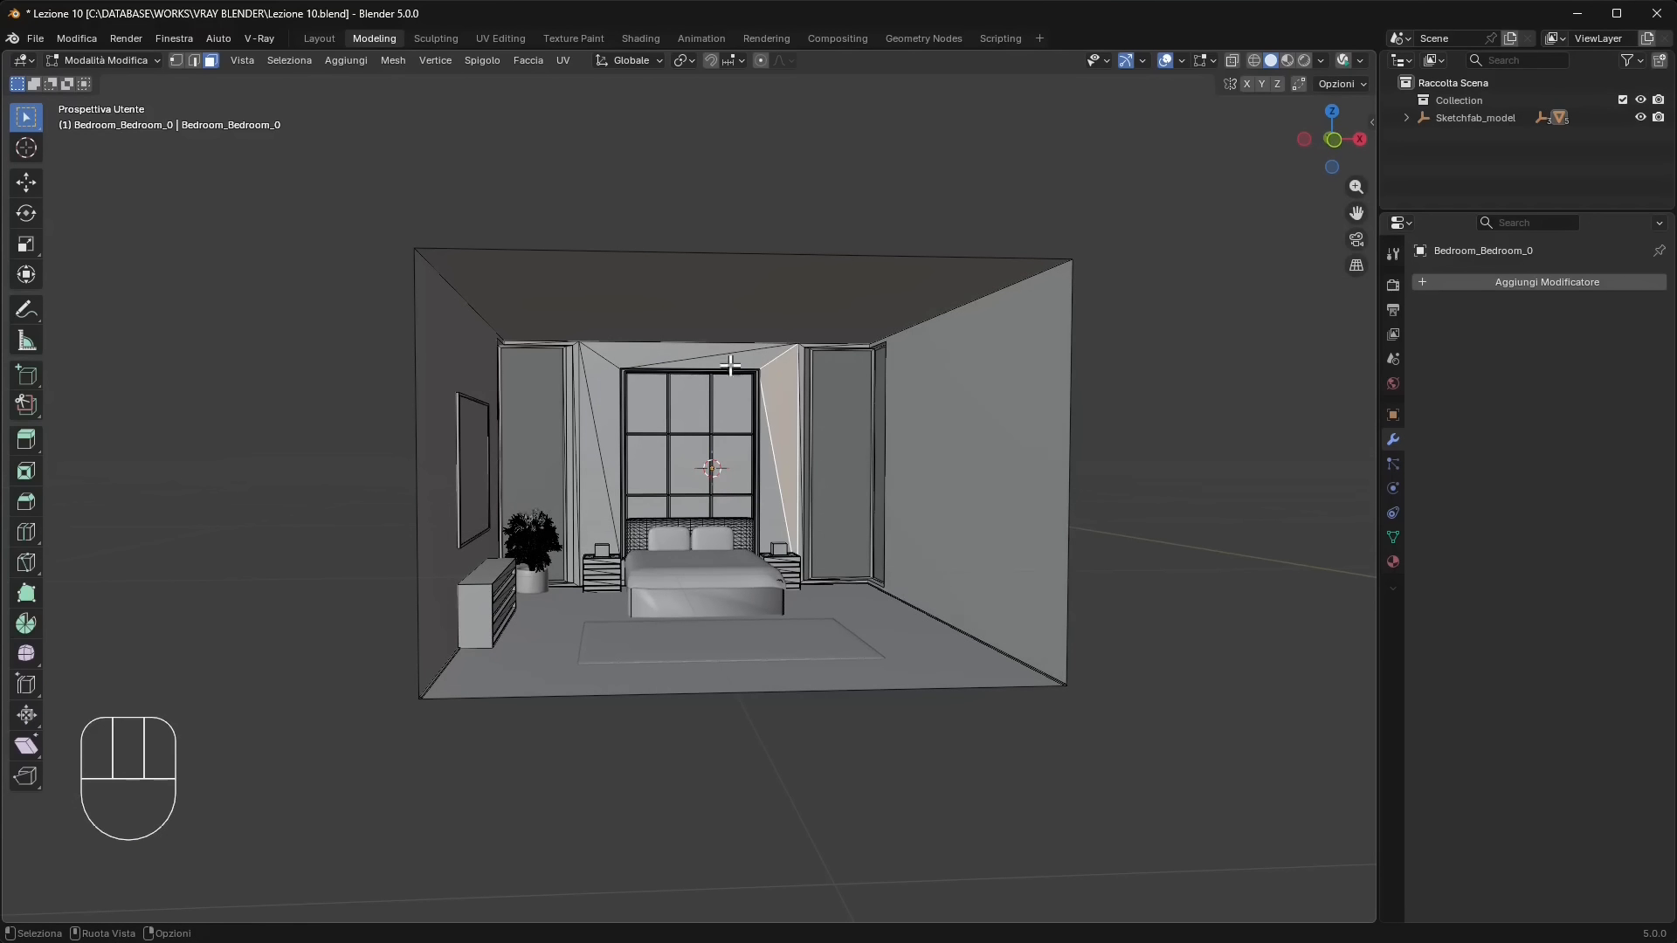
left_click(289, 59)
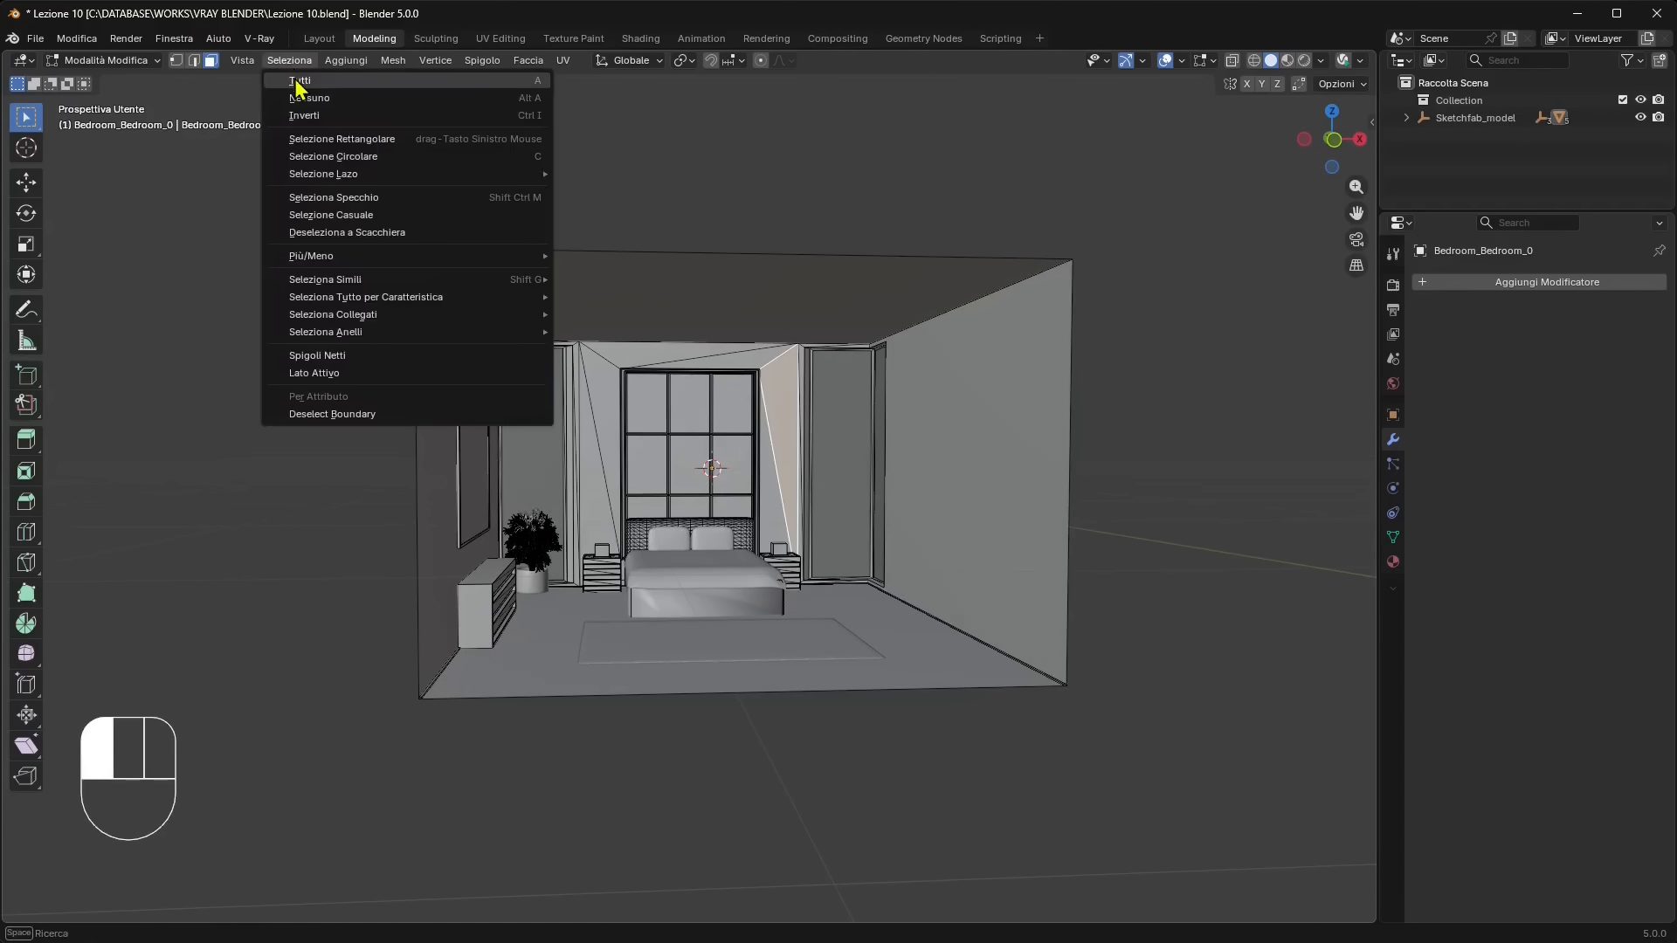
left_click(297, 83)
middle_click_drag(633, 490, 460, 433)
left_click(389, 468)
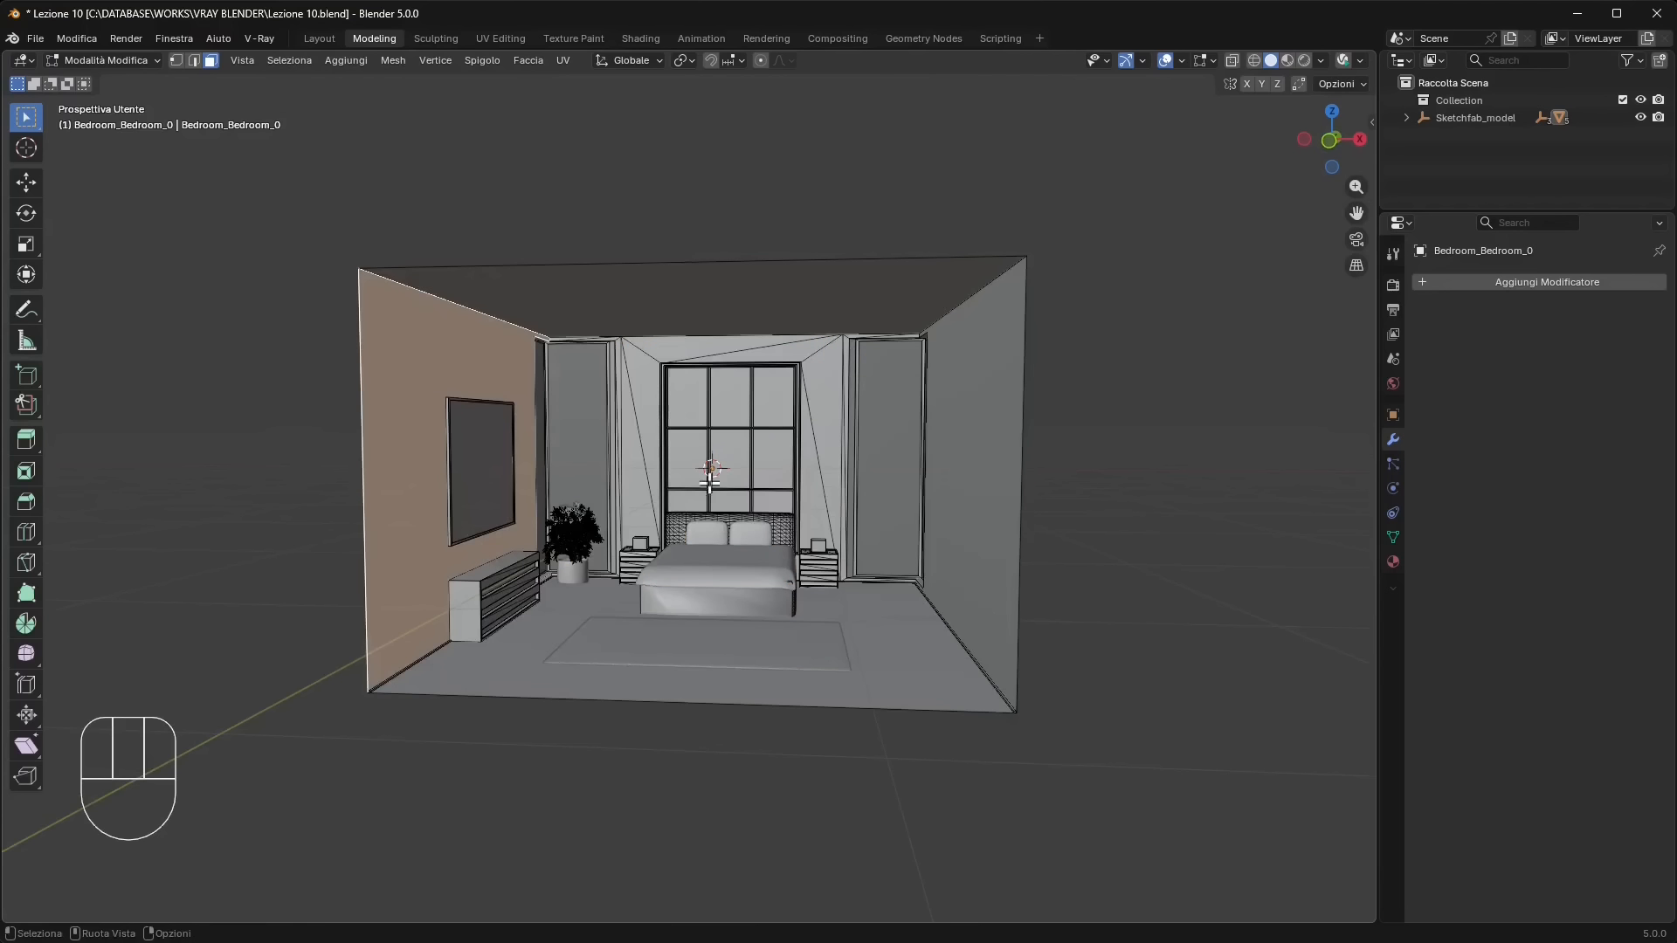
middle_click_drag(764, 648, 619, 629)
Return to Object Mode, select the plant pot and foliage meshes in turn to check their grouping, and clear the selection.
left_click(103, 60)
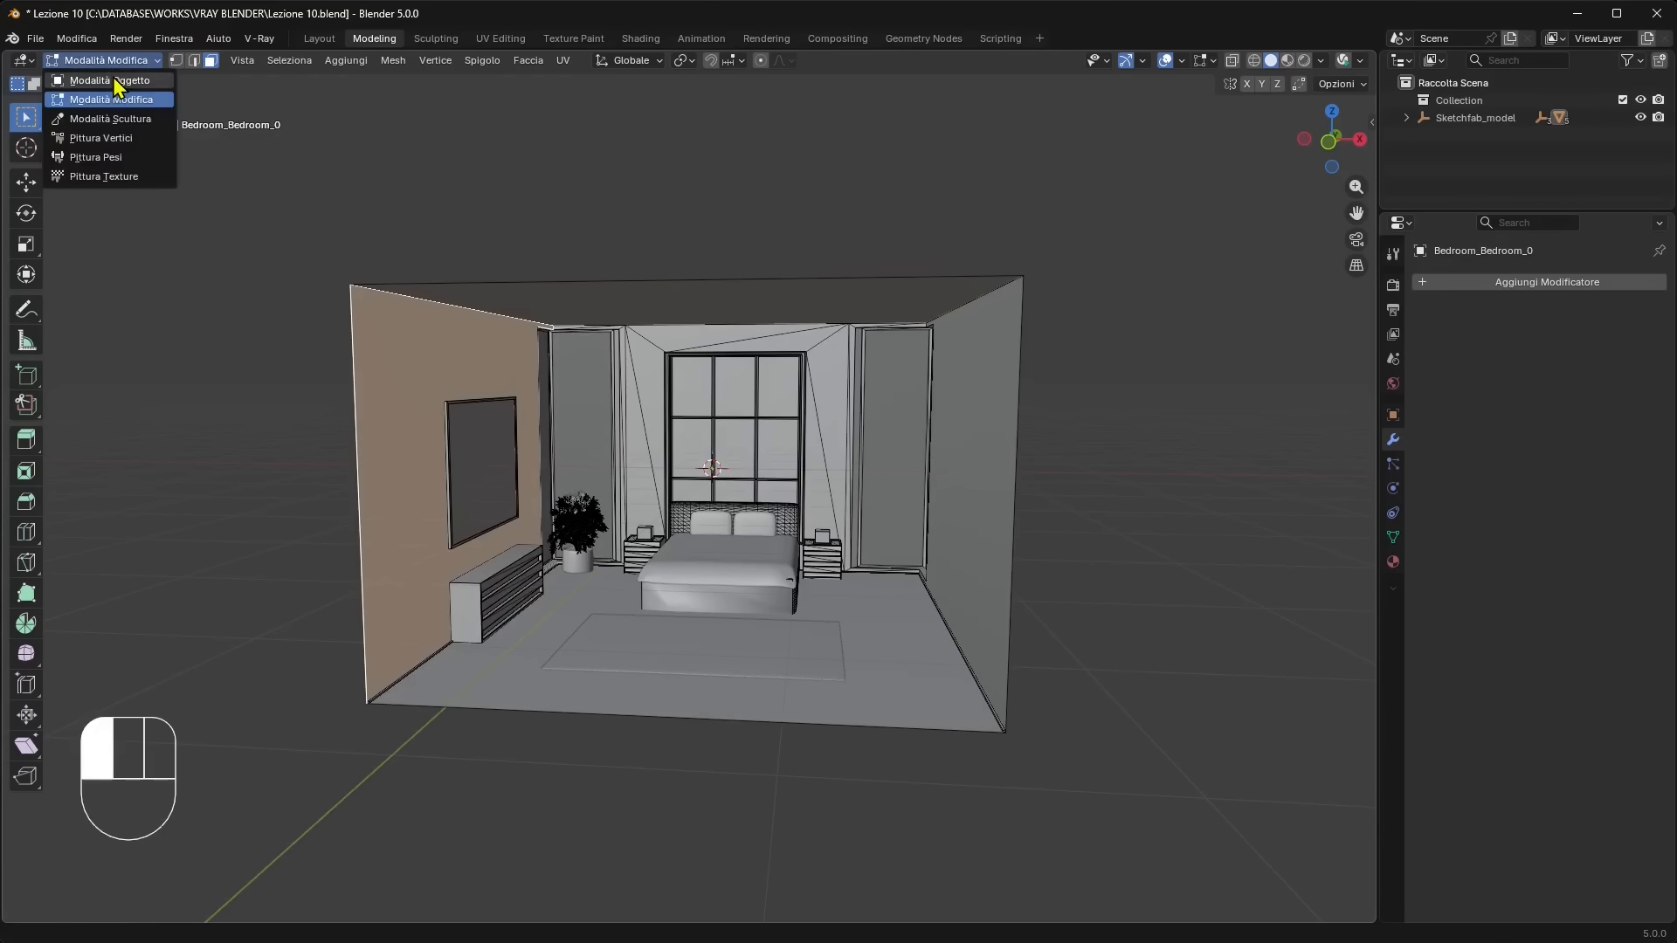
left_click(100, 87)
scroll(455, 663, "up", 4)
left_click(555, 601)
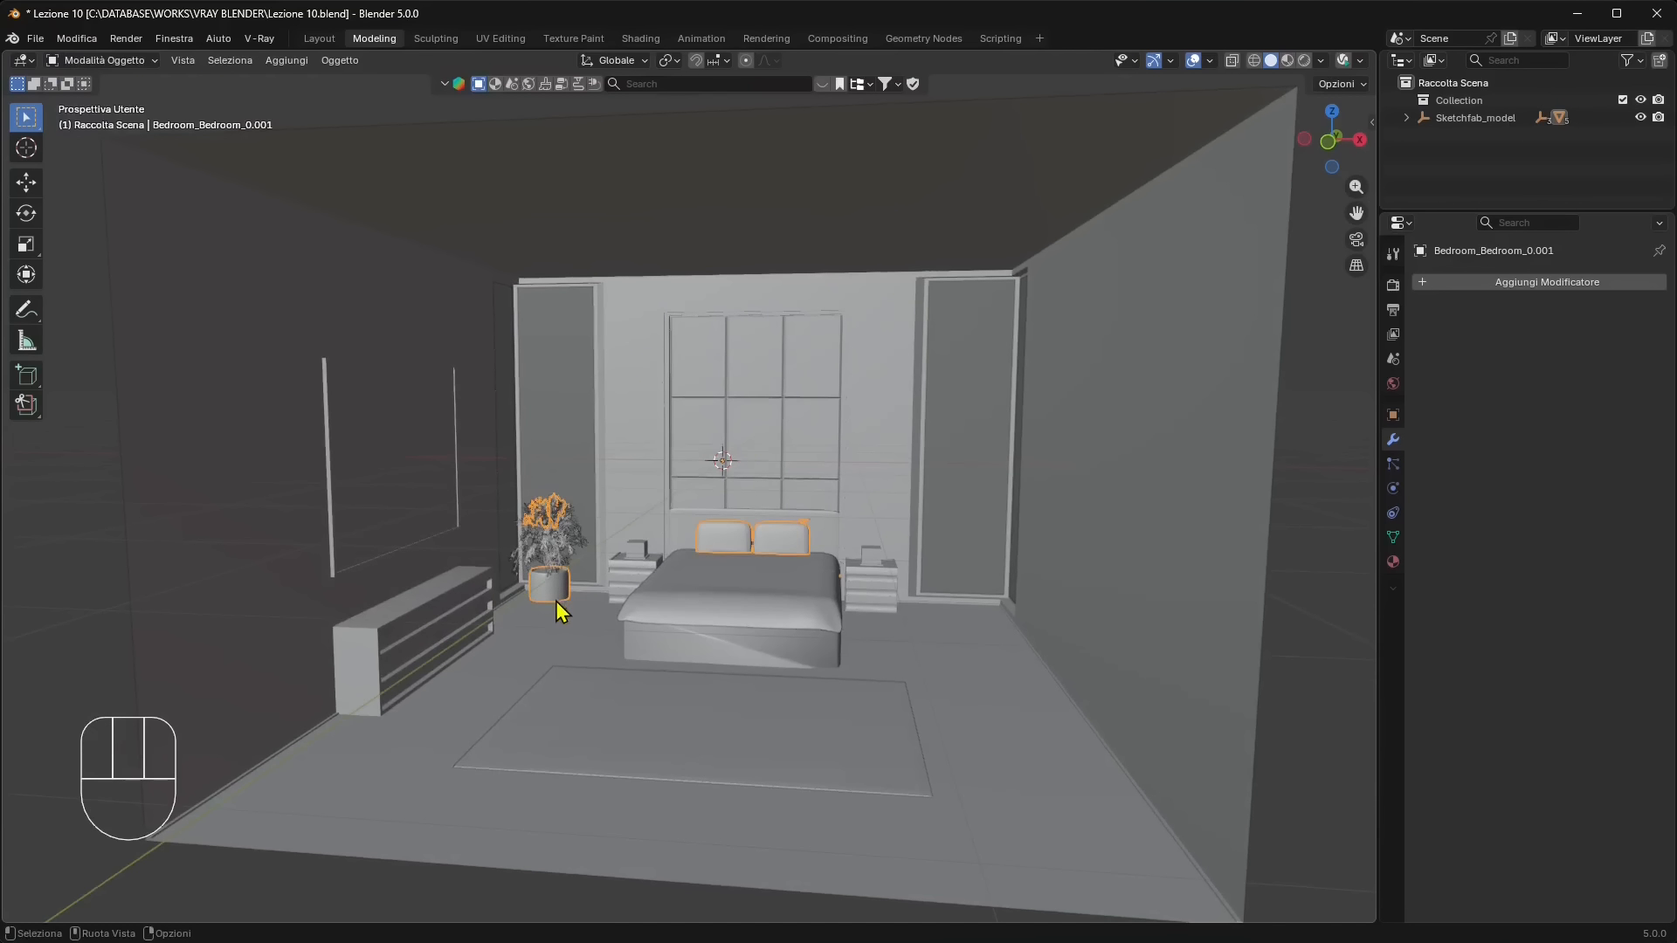
left_click(552, 529)
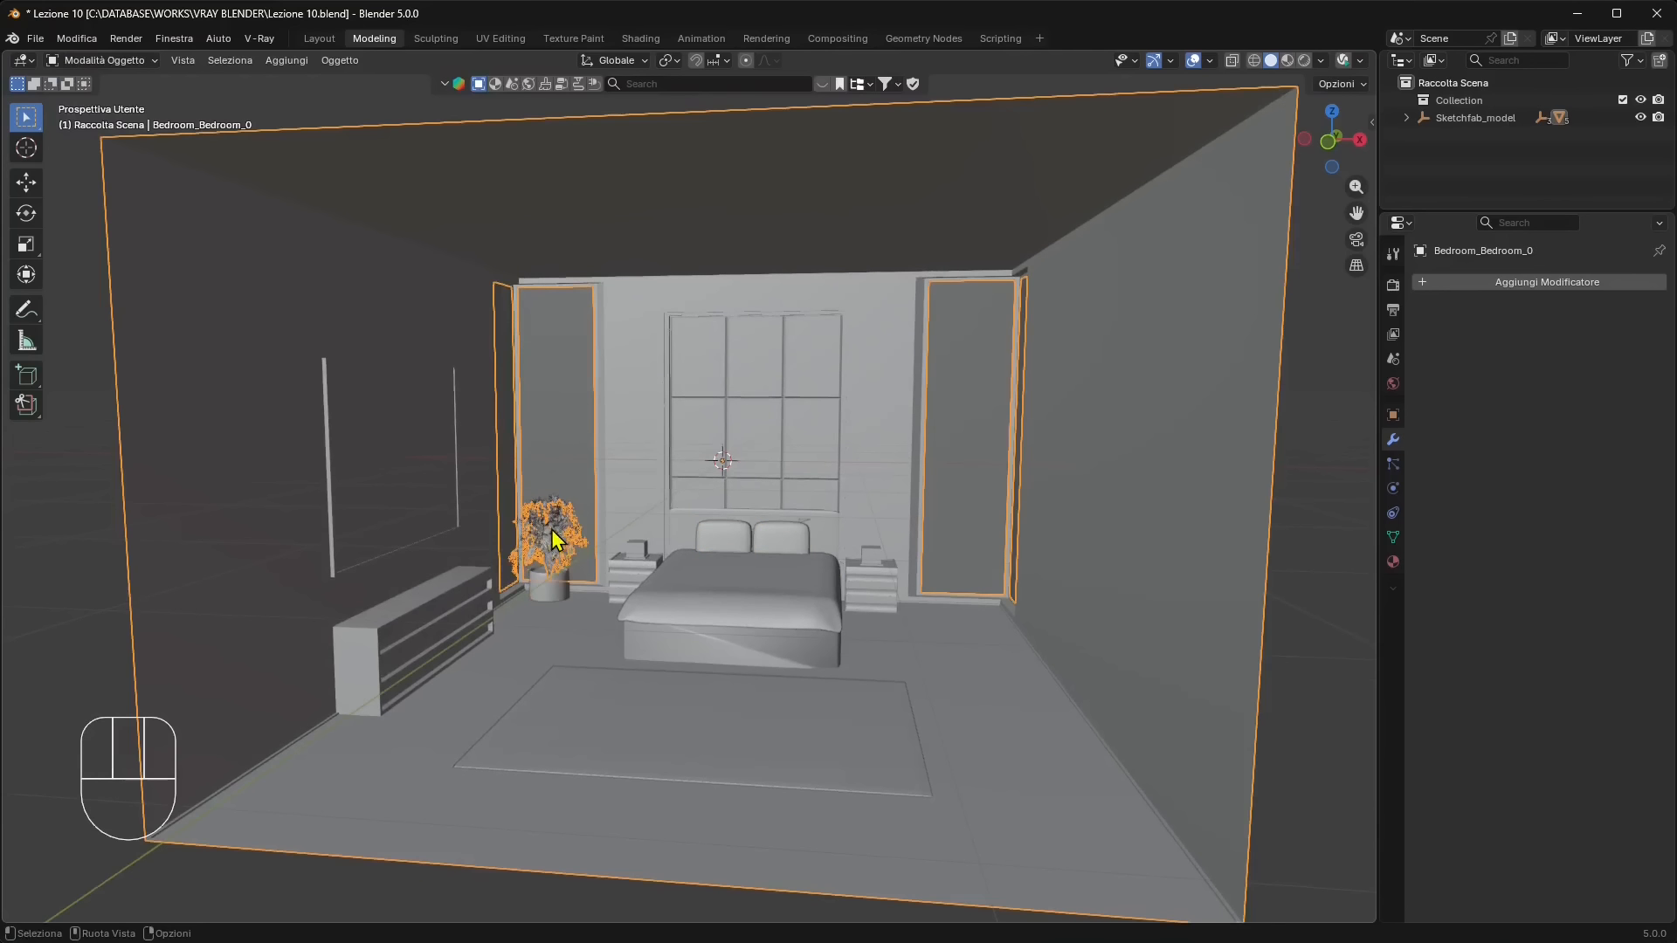
left_click(452, 607)
scroll(454, 602, "down", 4)
left_click(562, 864)
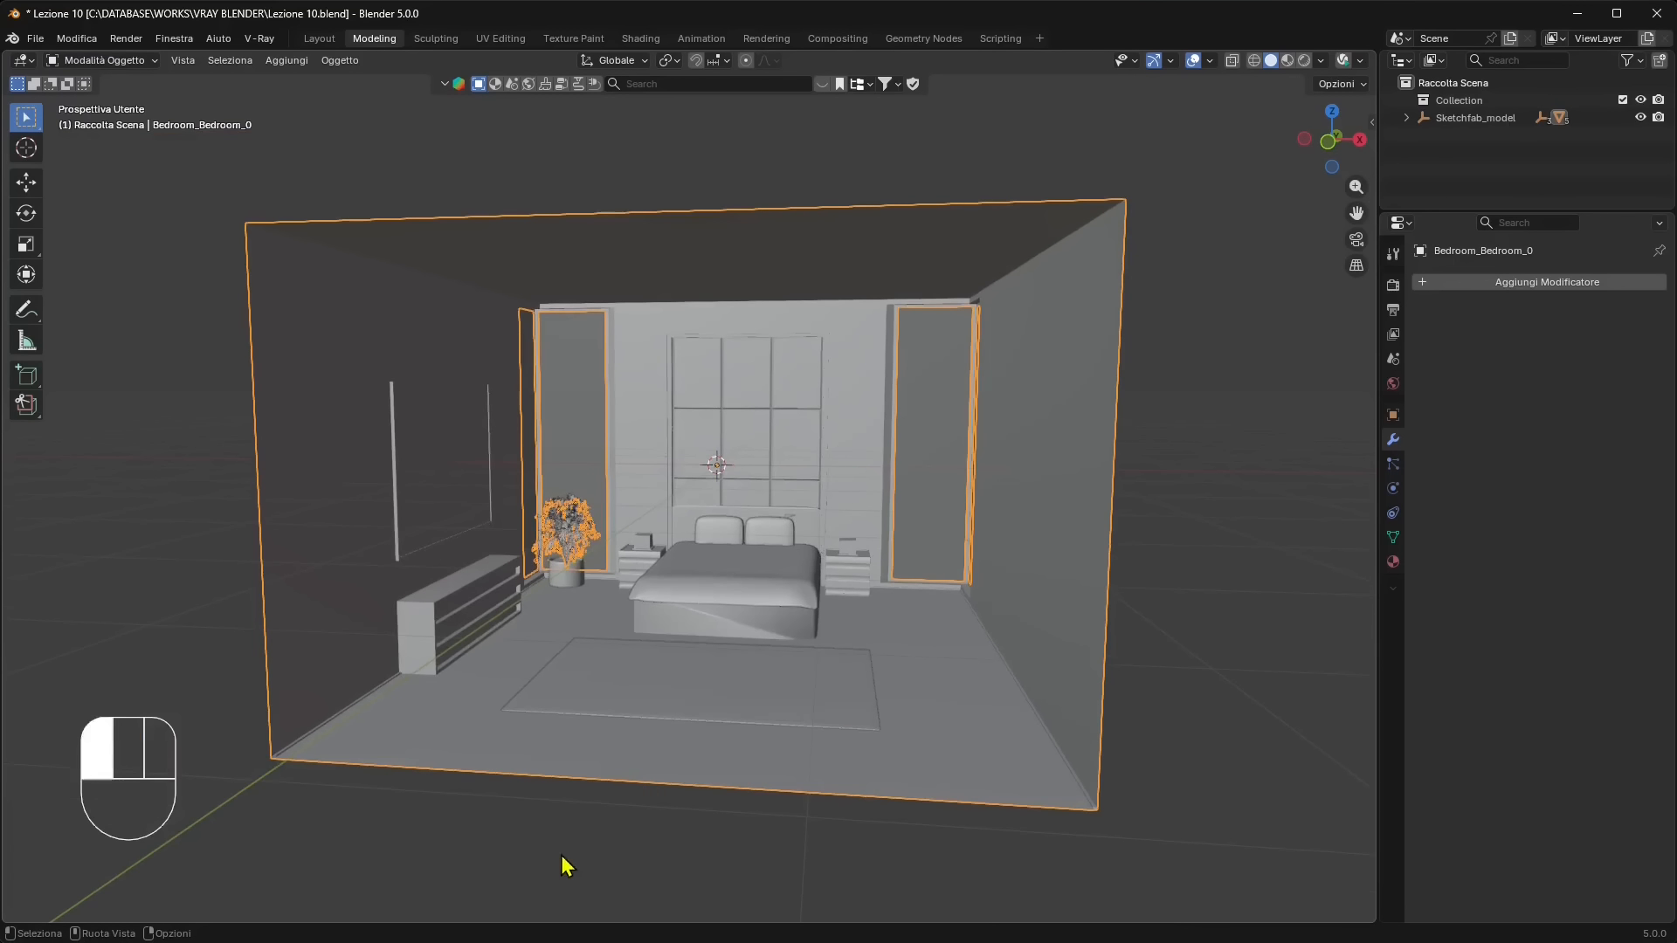
middle_click_drag(562, 865, 644, 840)
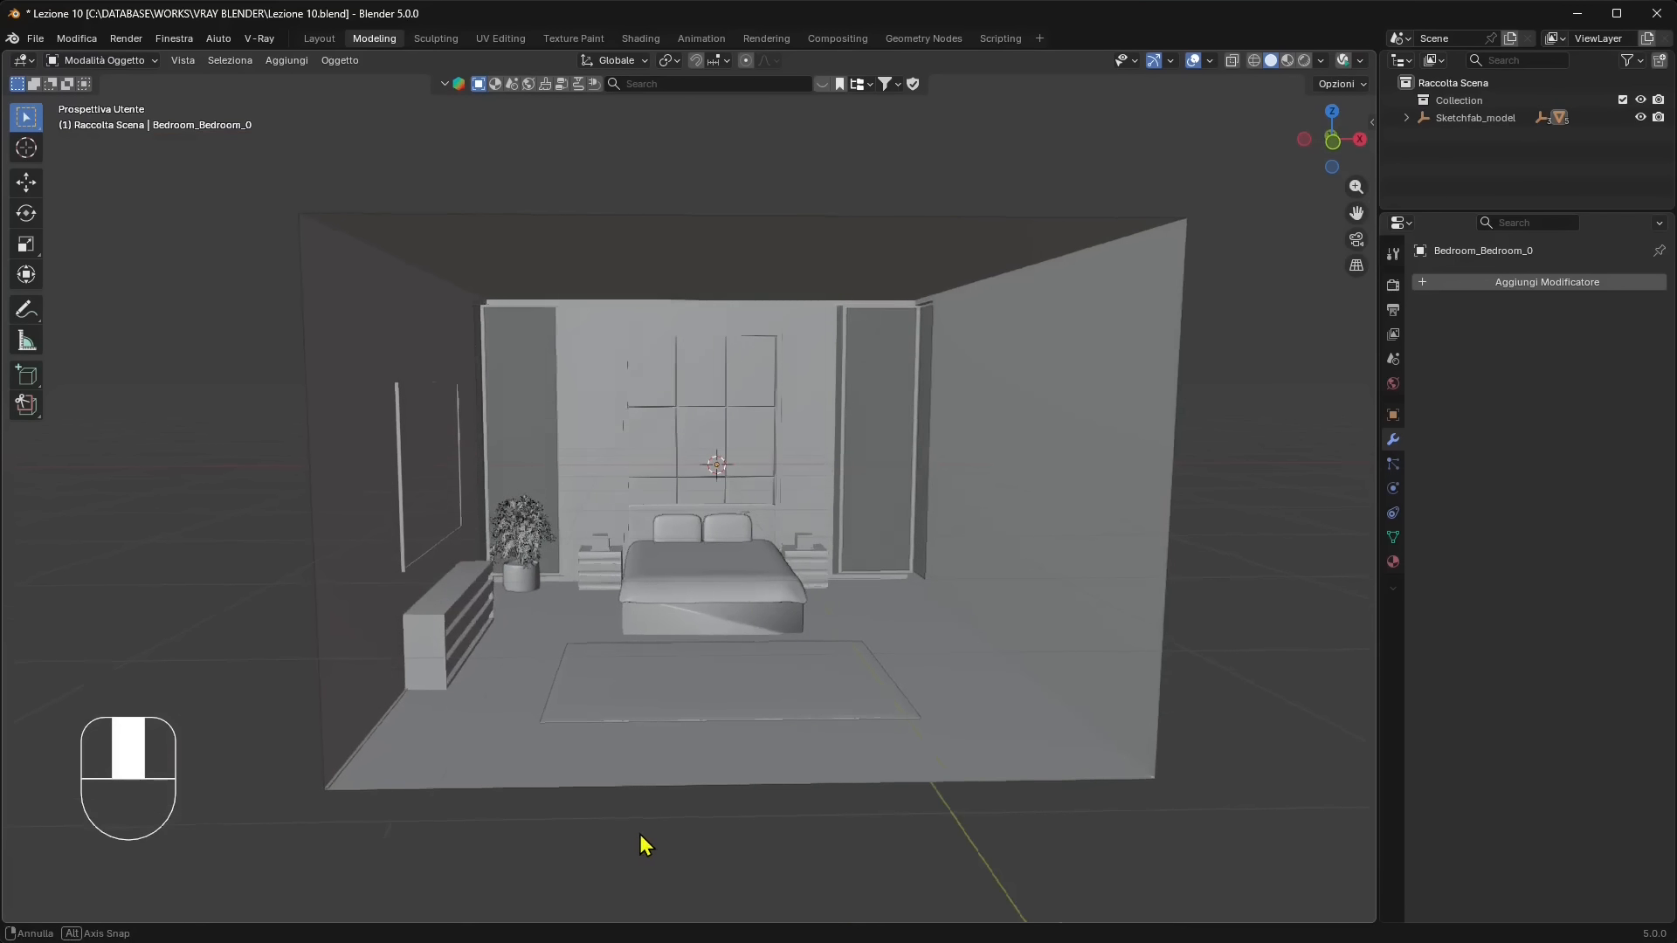
Switch to the Layout workspace, search the properties for "ov", and set the view layer's material override mode to Clay.
left_click(318, 40)
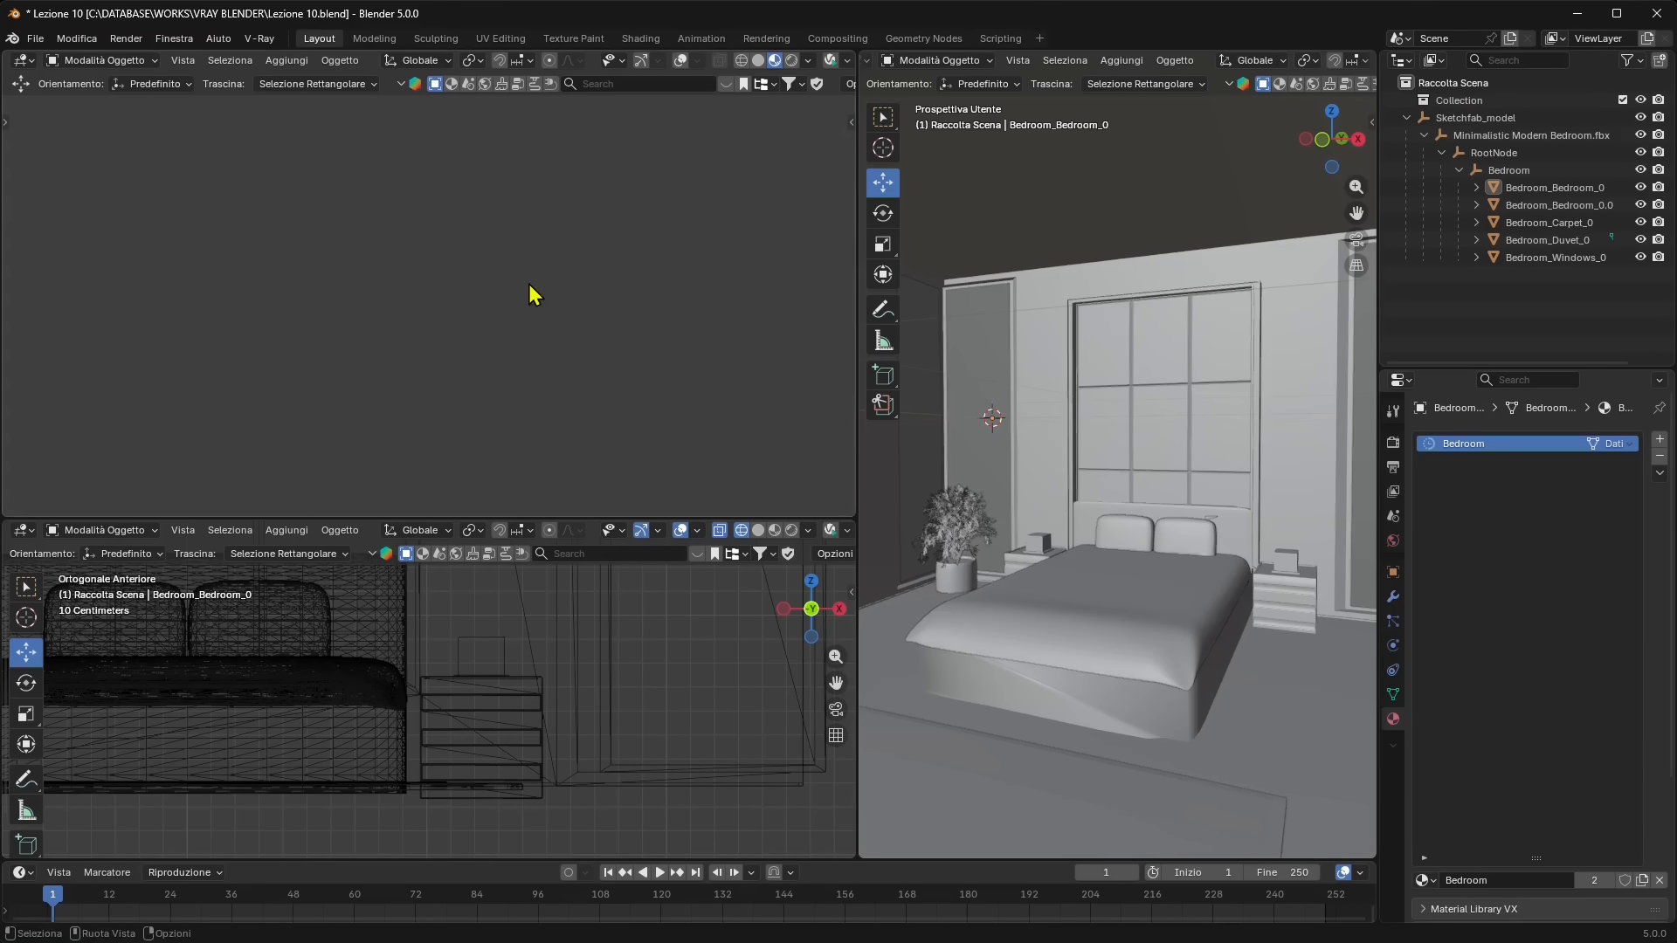
scroll(1171, 574, "down", 3)
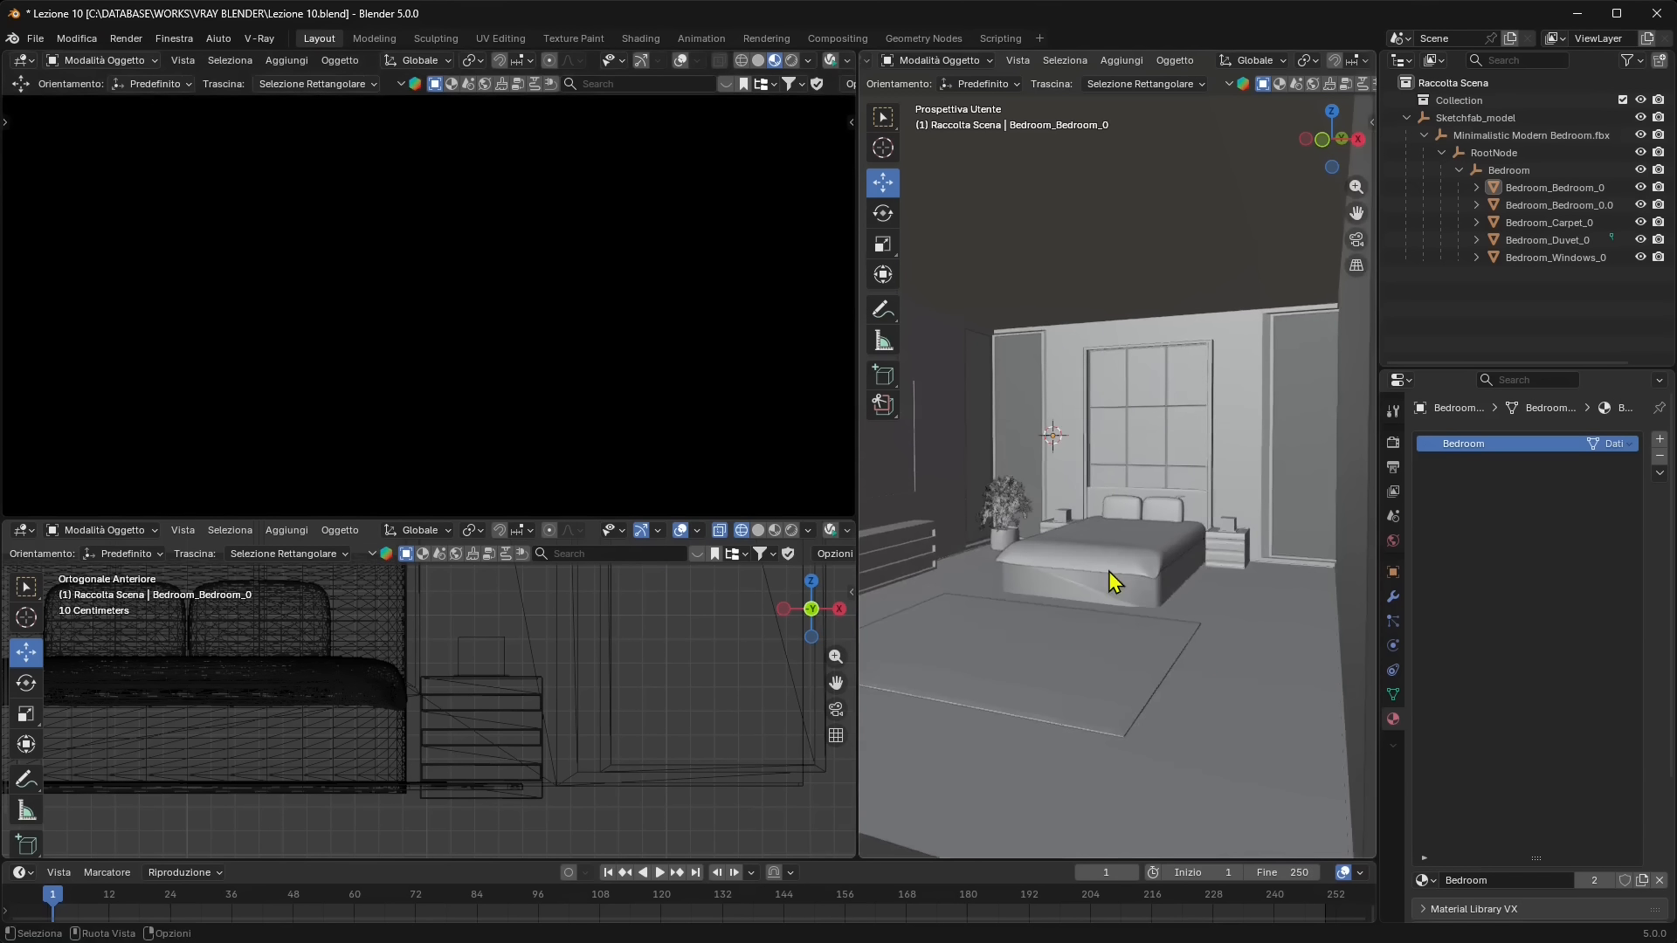
middle_click_drag(1108, 572, 1061, 585)
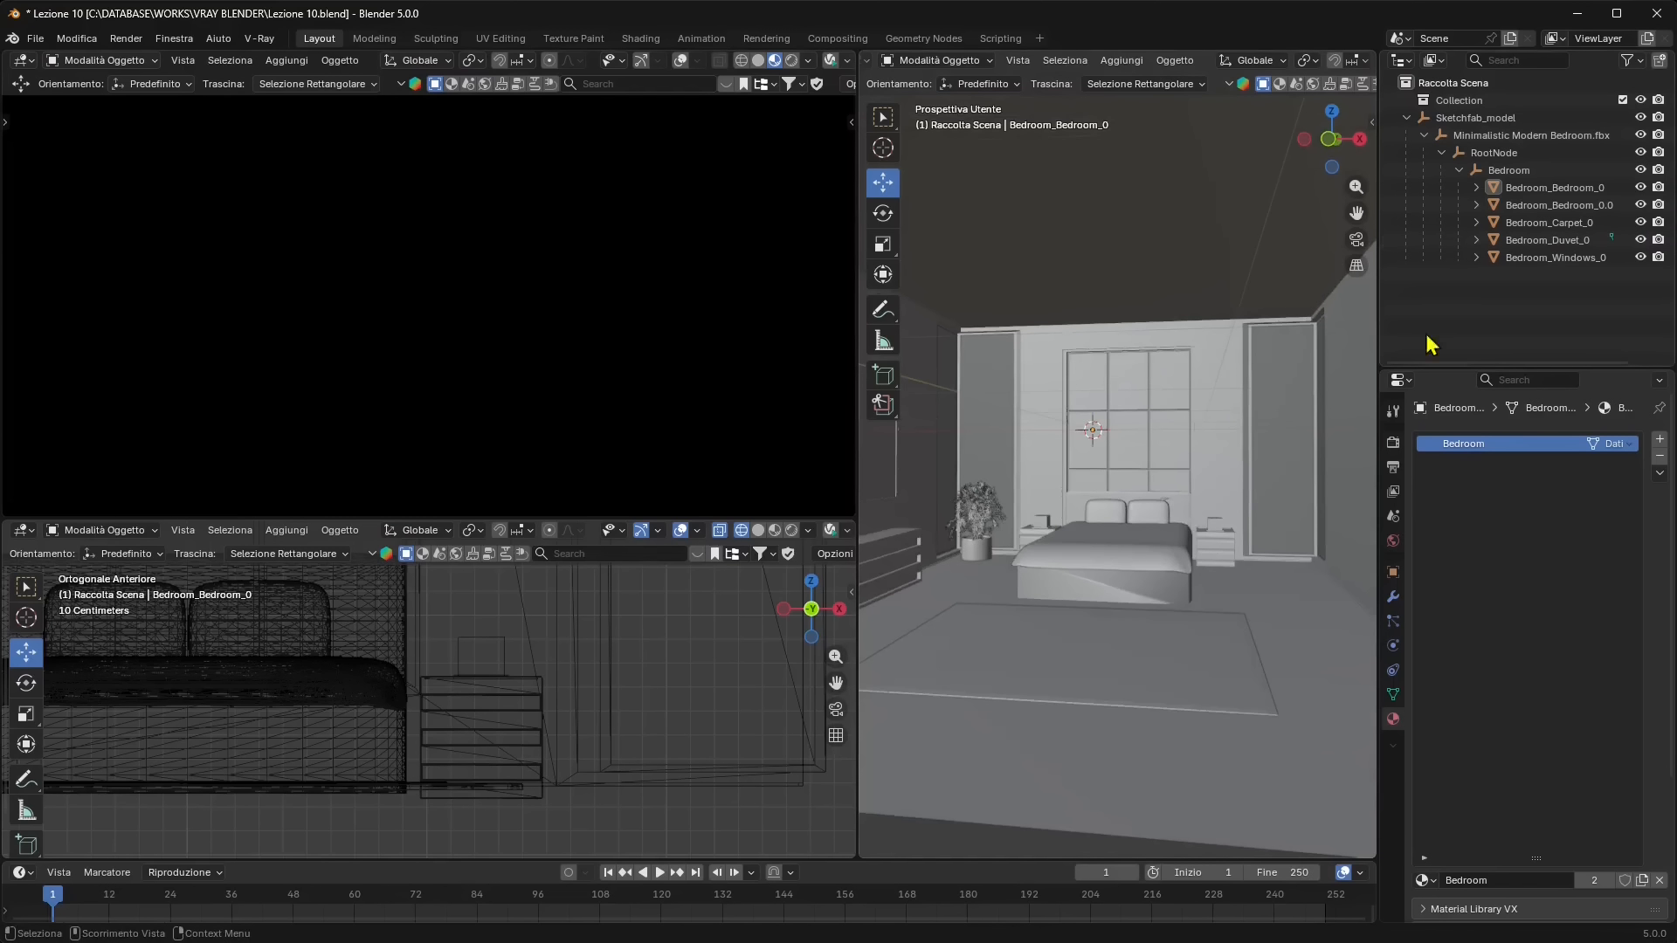
left_click(1393, 443)
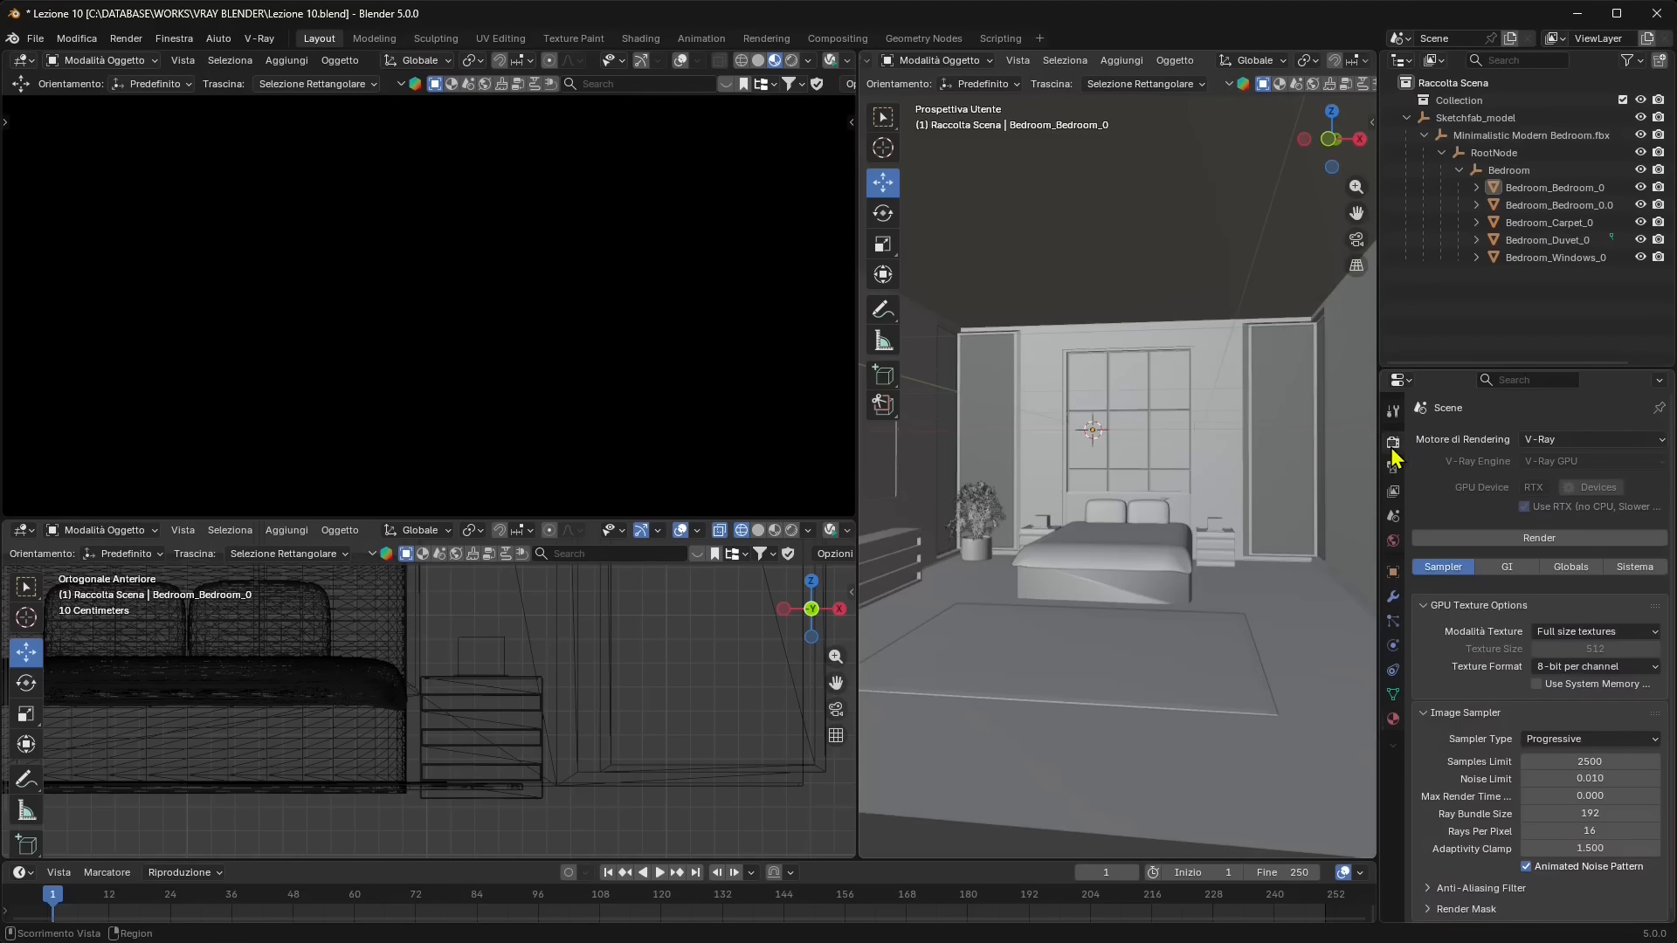
left_click(1519, 378)
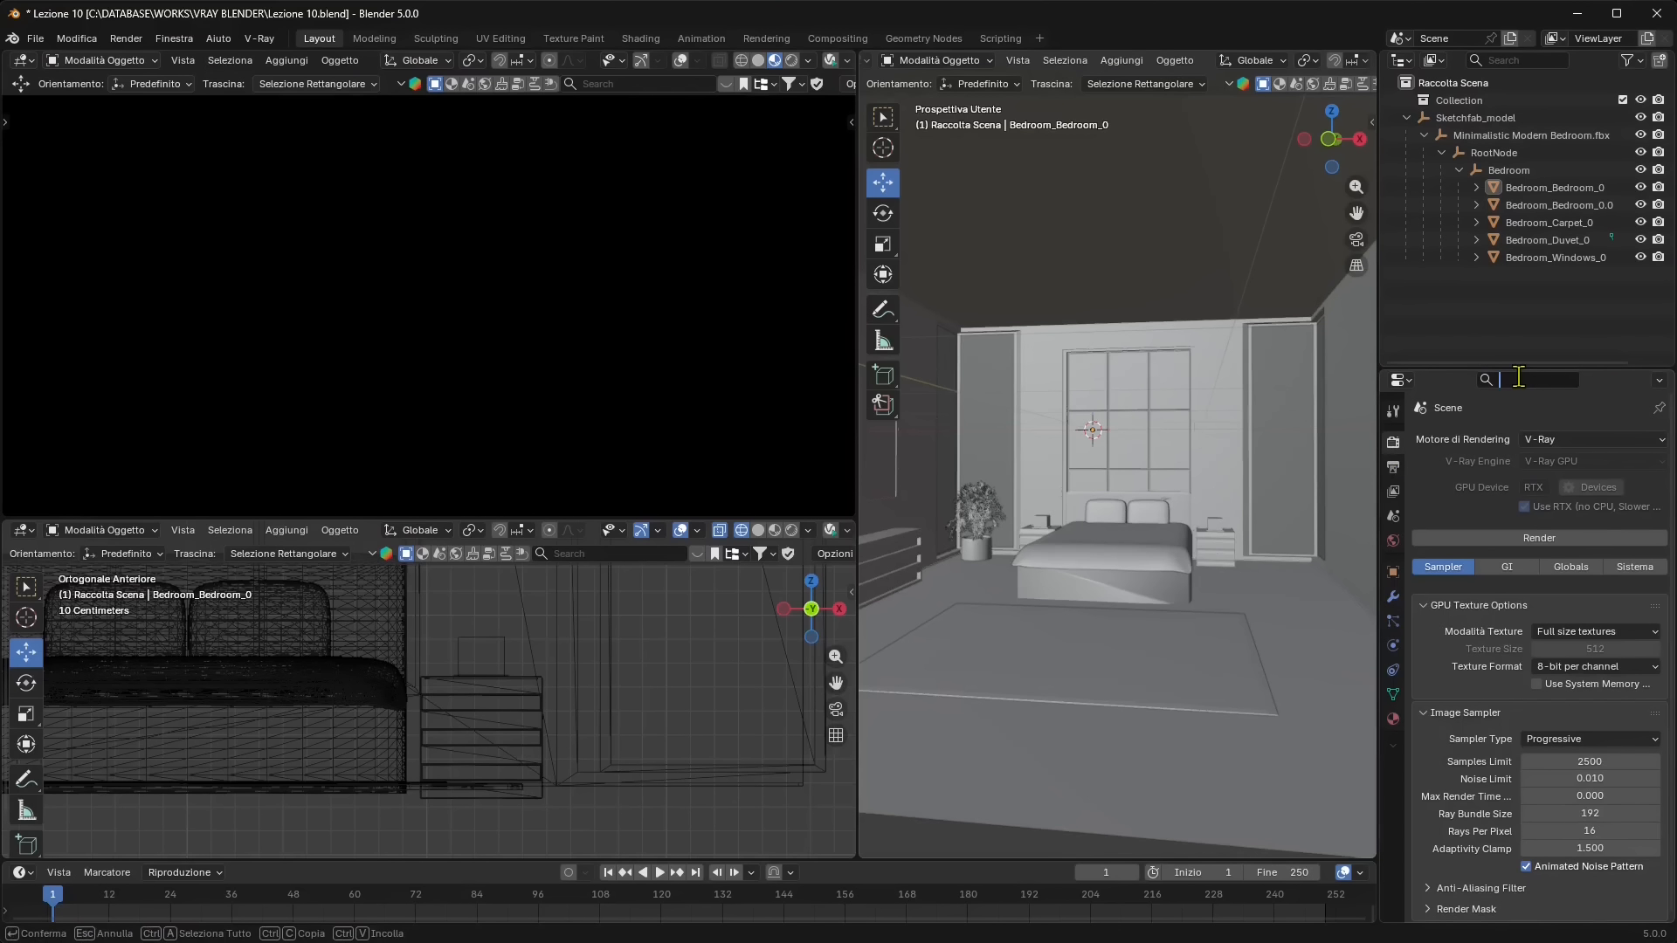
type("ov")
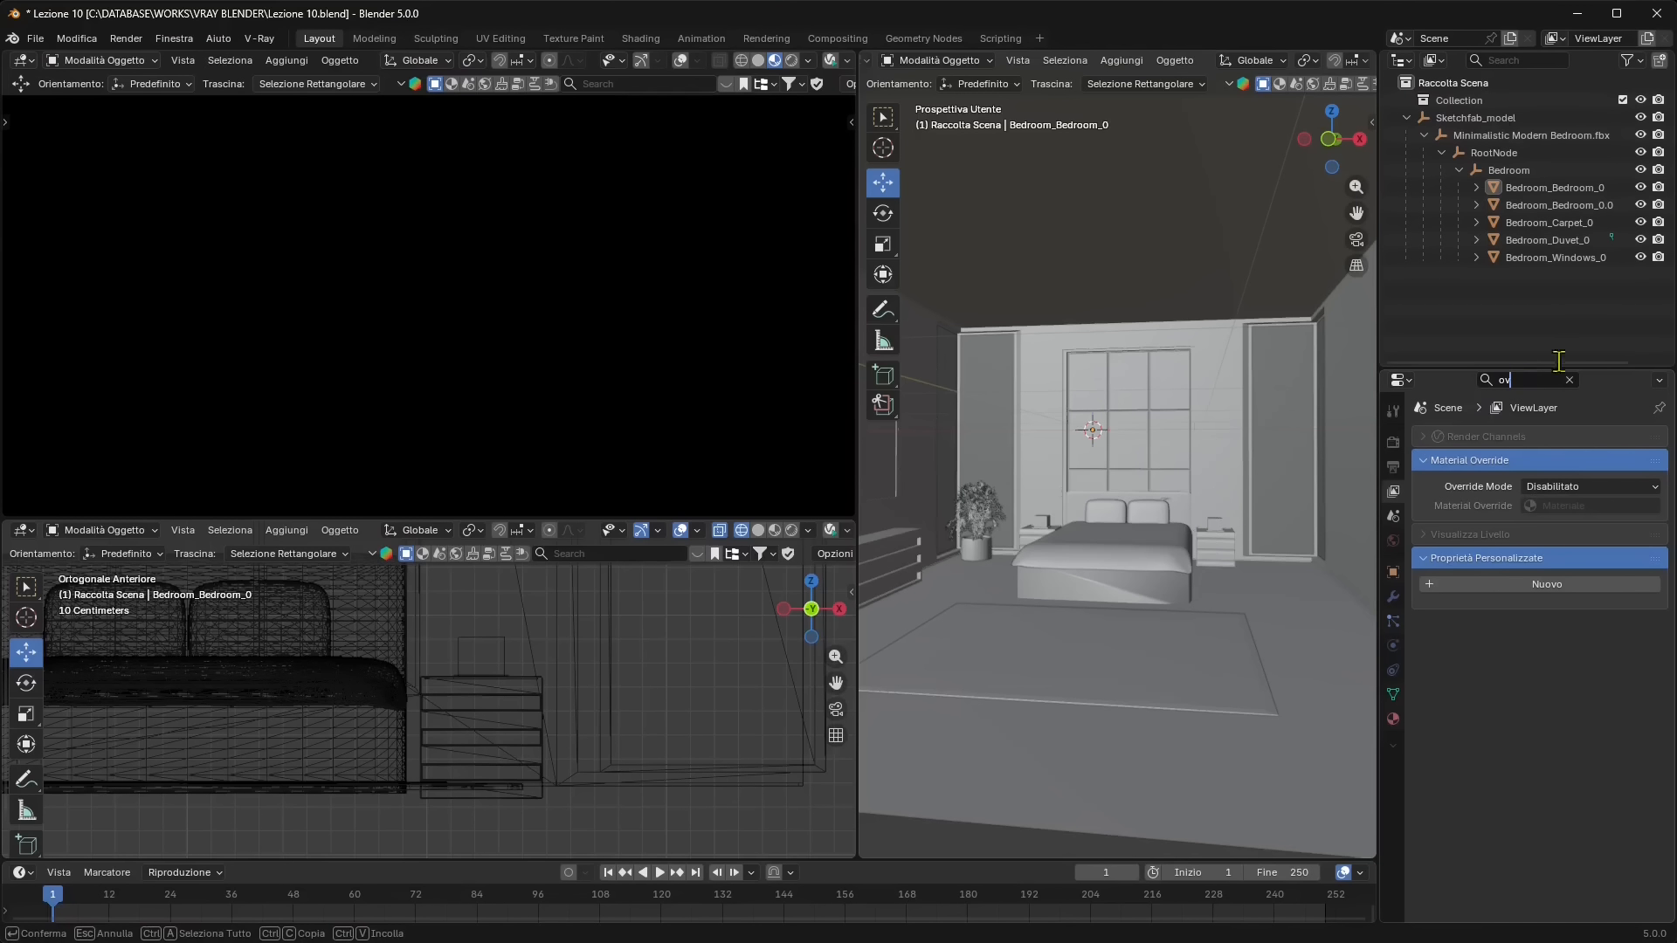
left_click(1539, 482)
left_click(1541, 485)
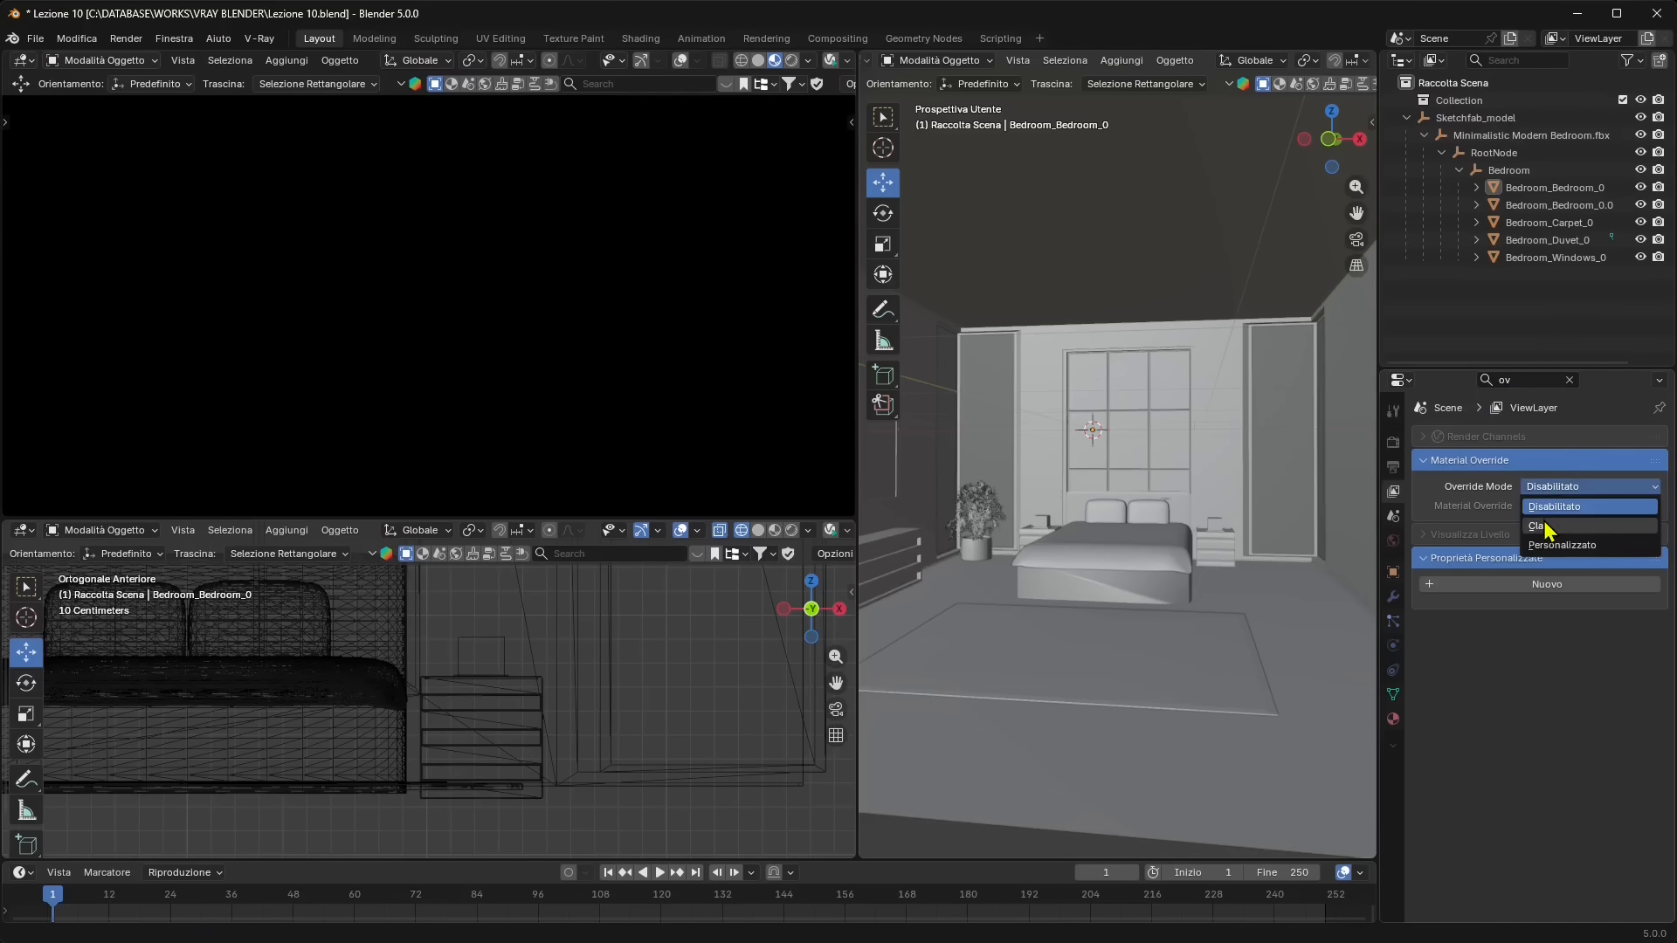
left_click(1543, 526)
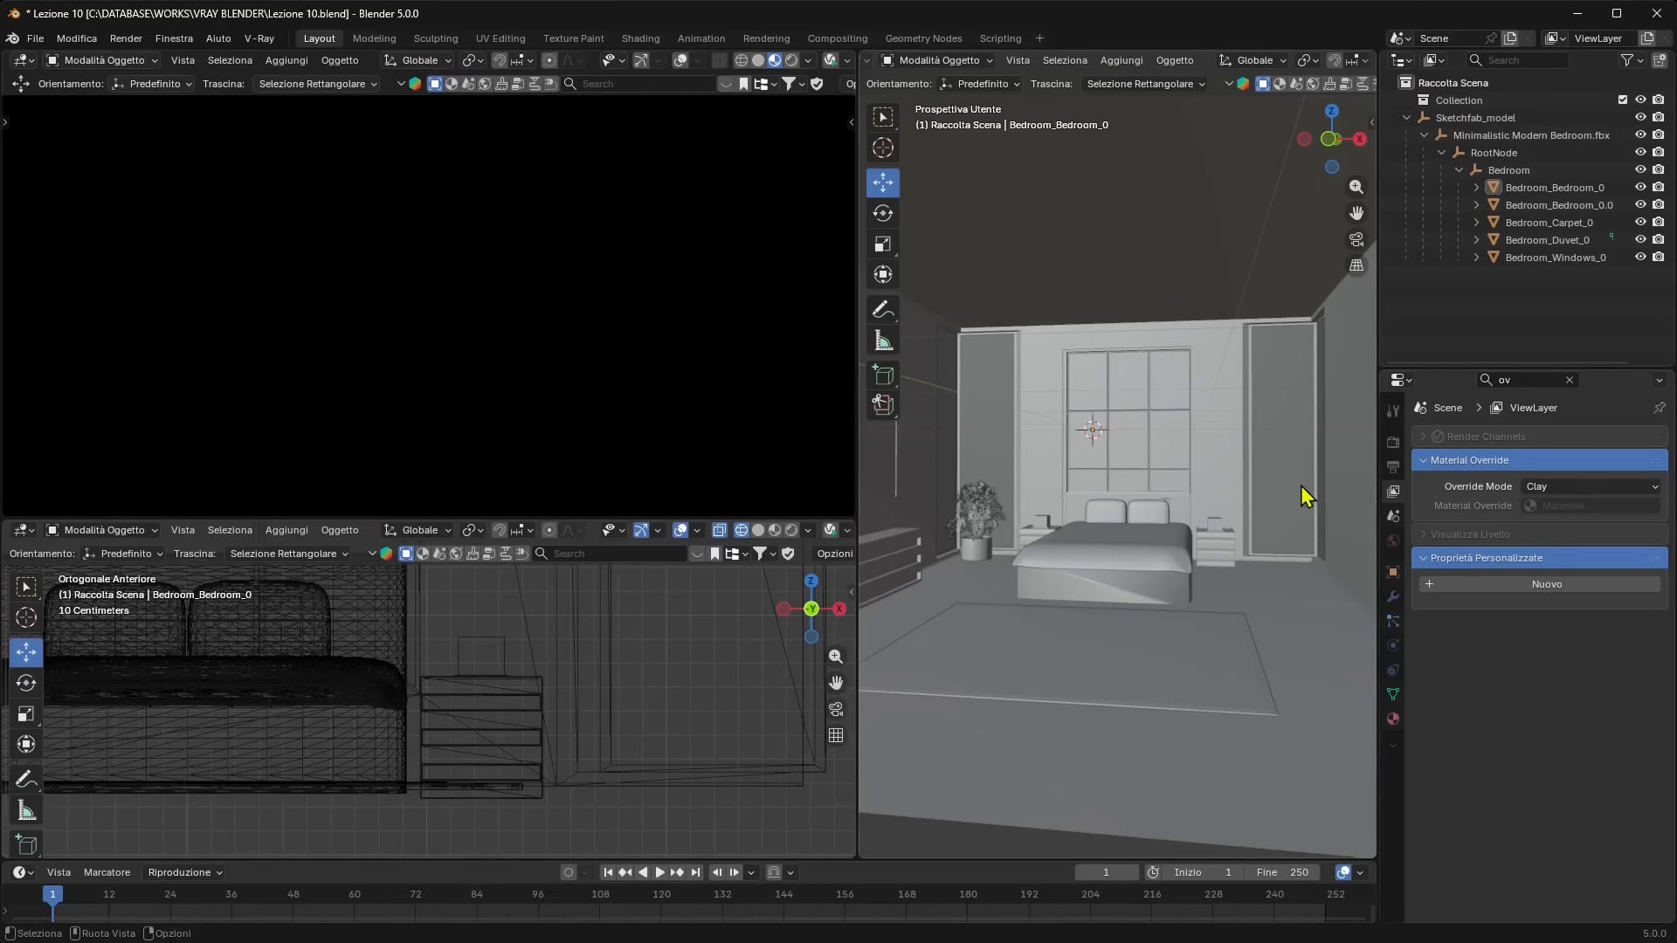
Add a V-Ray Rect Light to the scene and raise it along Z to the ceiling above the bed.
left_click(1046, 474)
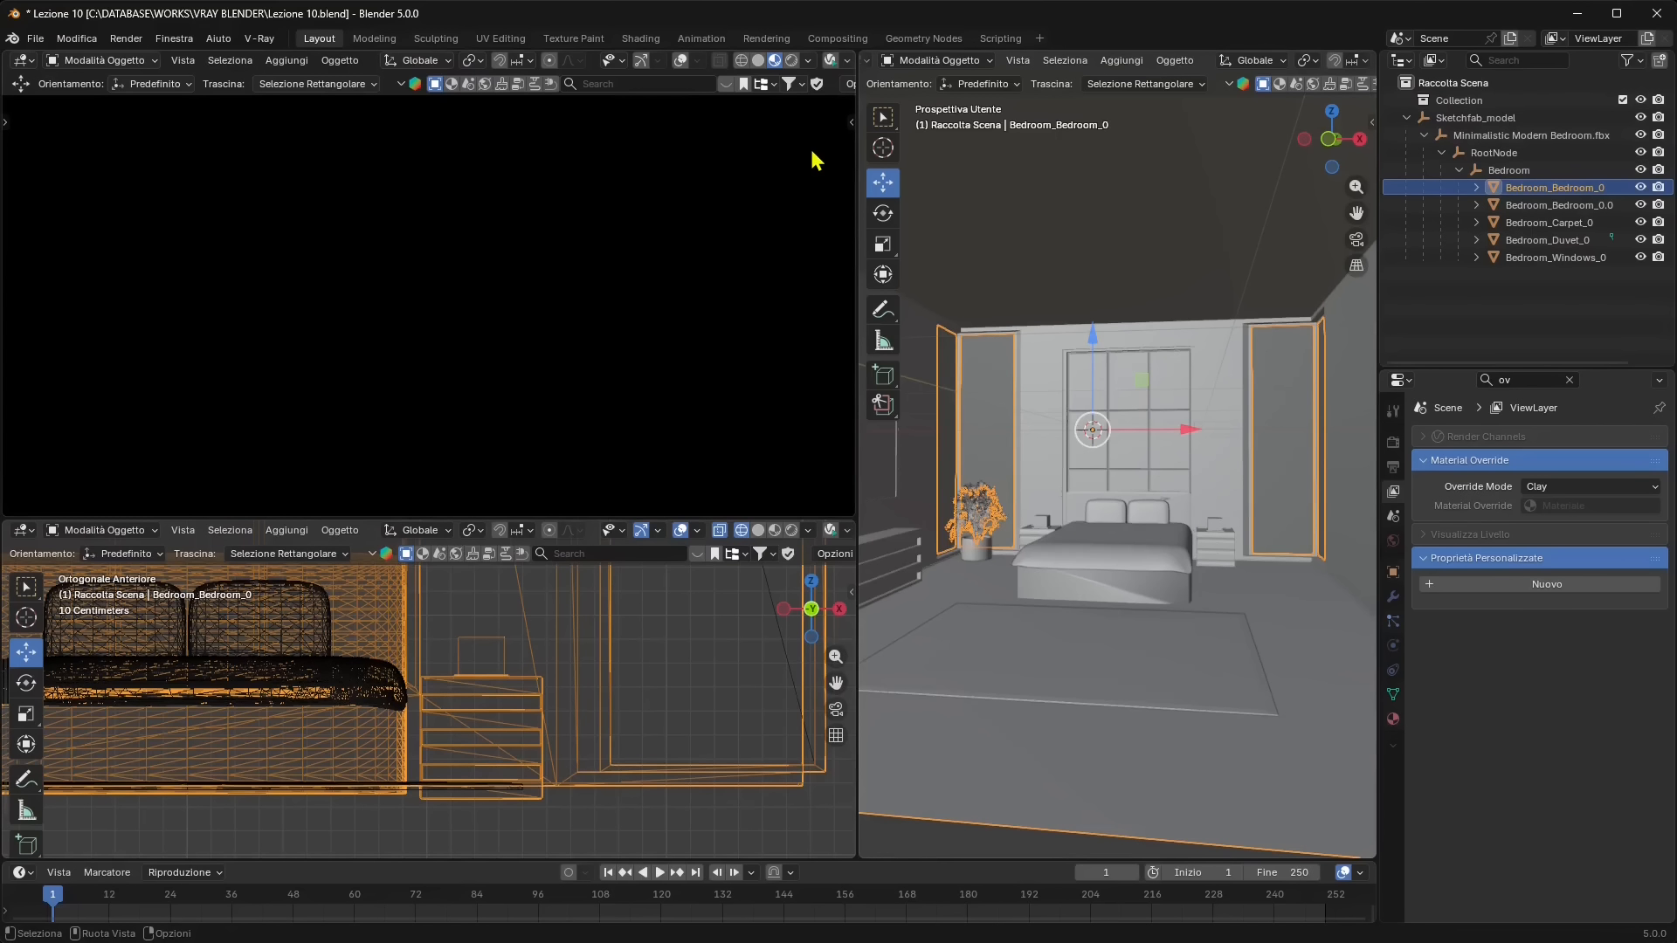
left_click(262, 40)
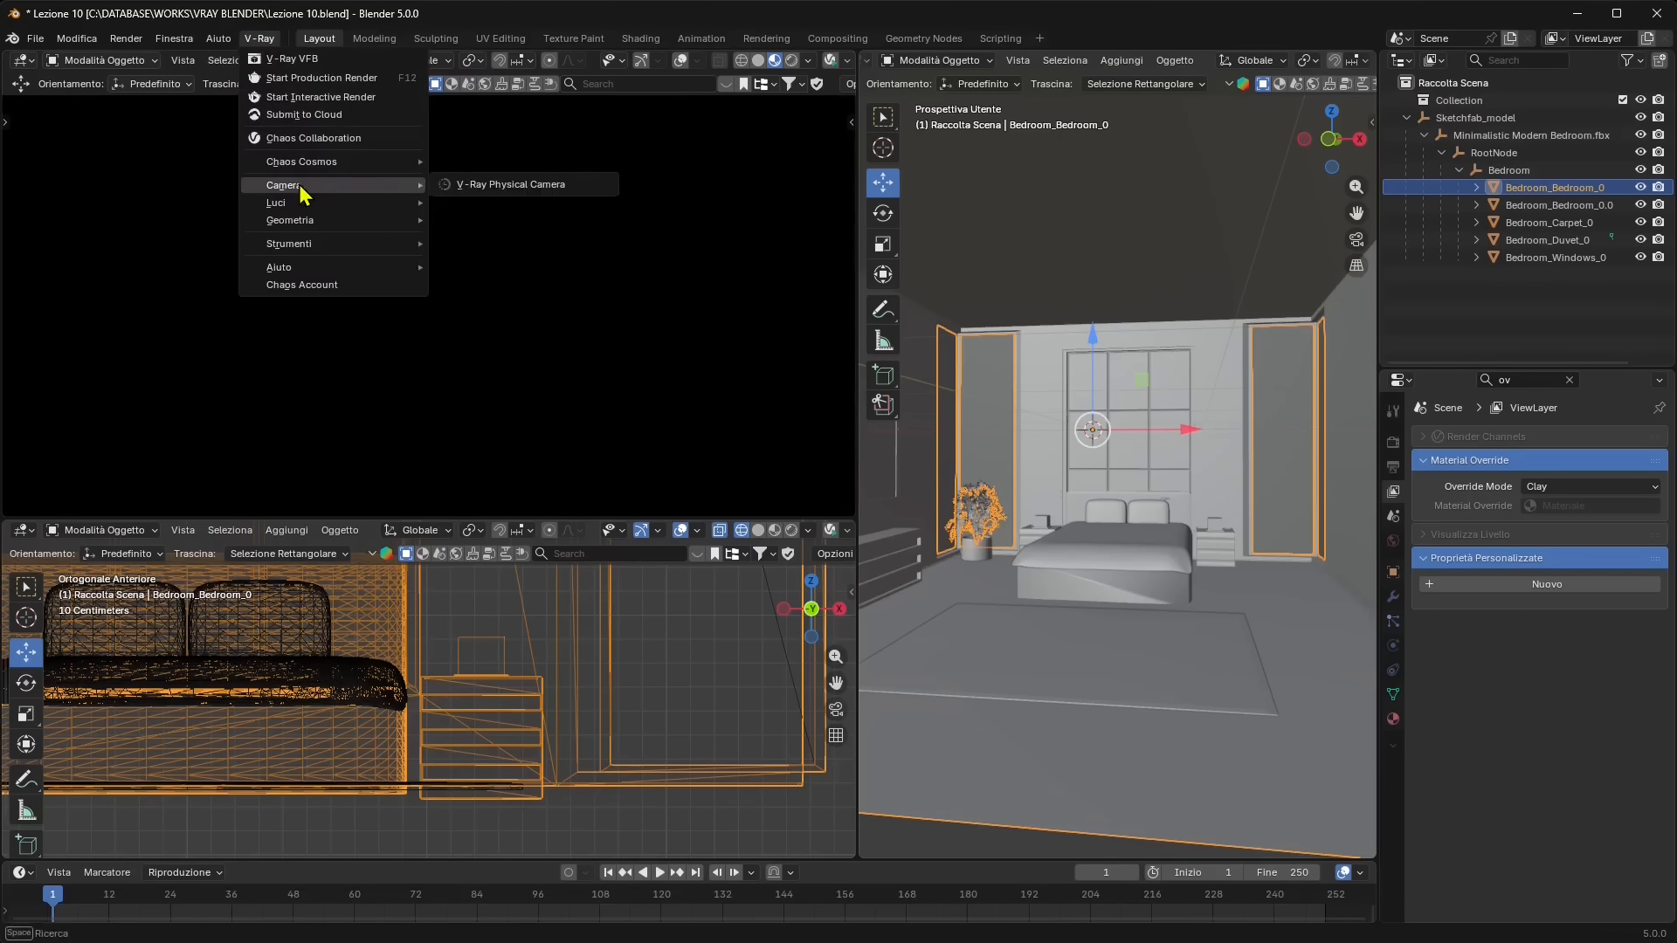
mouse_move(303, 201)
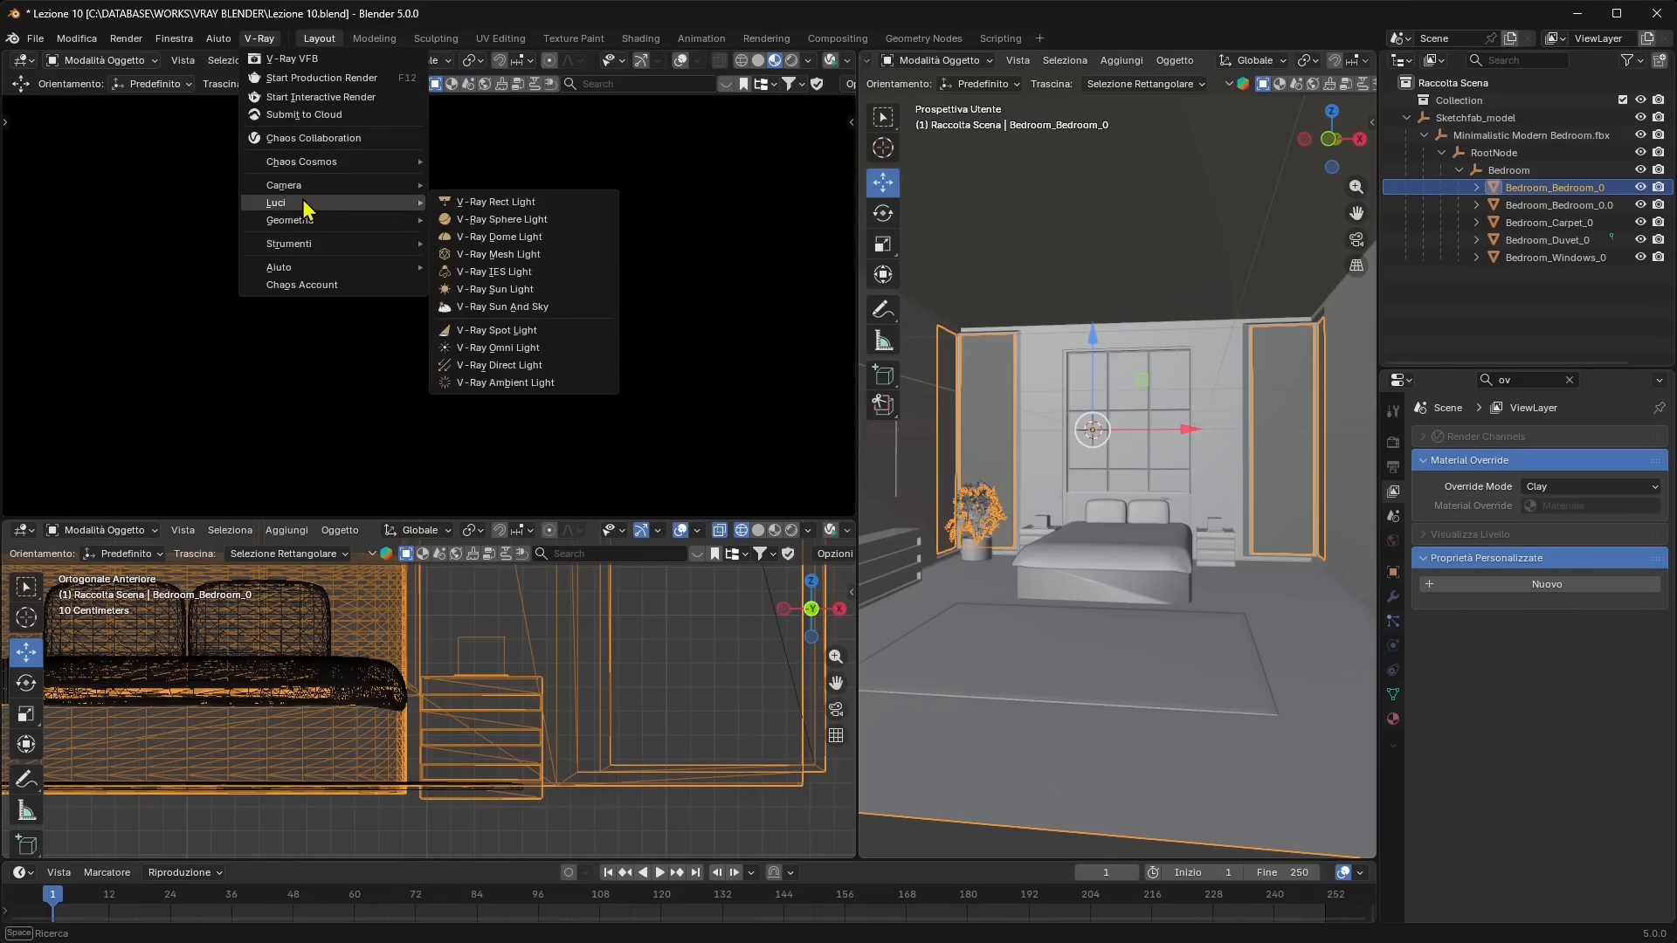
left_click(498, 203)
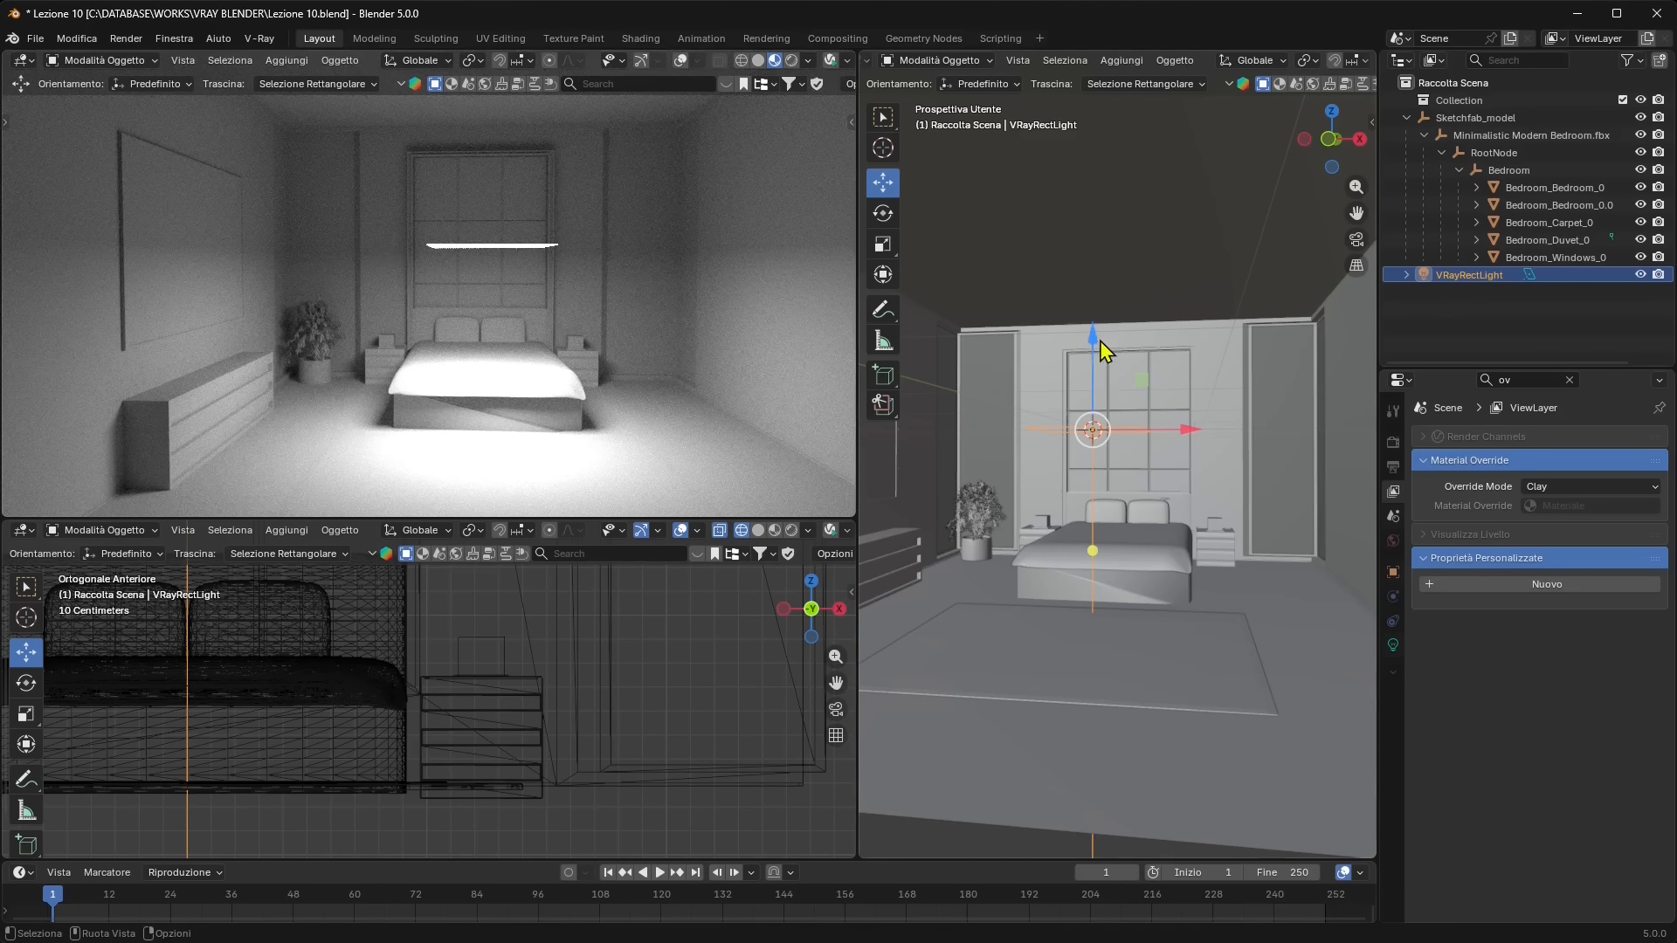
left_click_drag(1093, 341, 1103, 169)
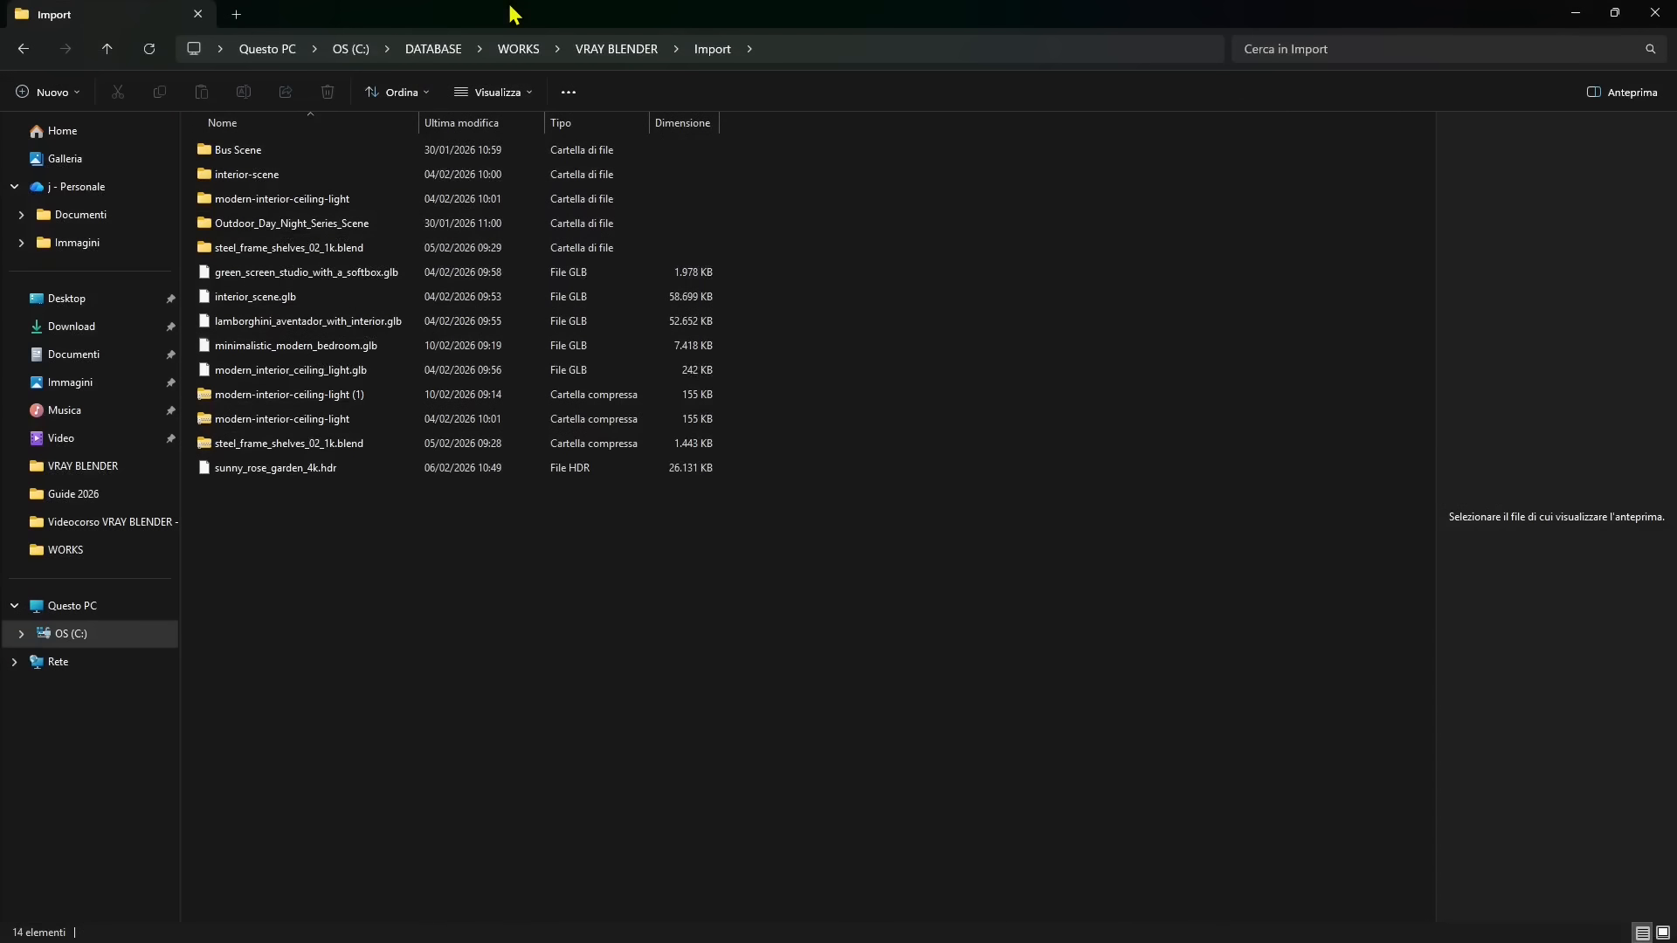
Import modern_interior_ceiling_light.glb from the Import folder with the default glTF options and raise the lamp to just below the rect light.
double_click(510, 12)
left_click_drag(459, 66, 1080, 114)
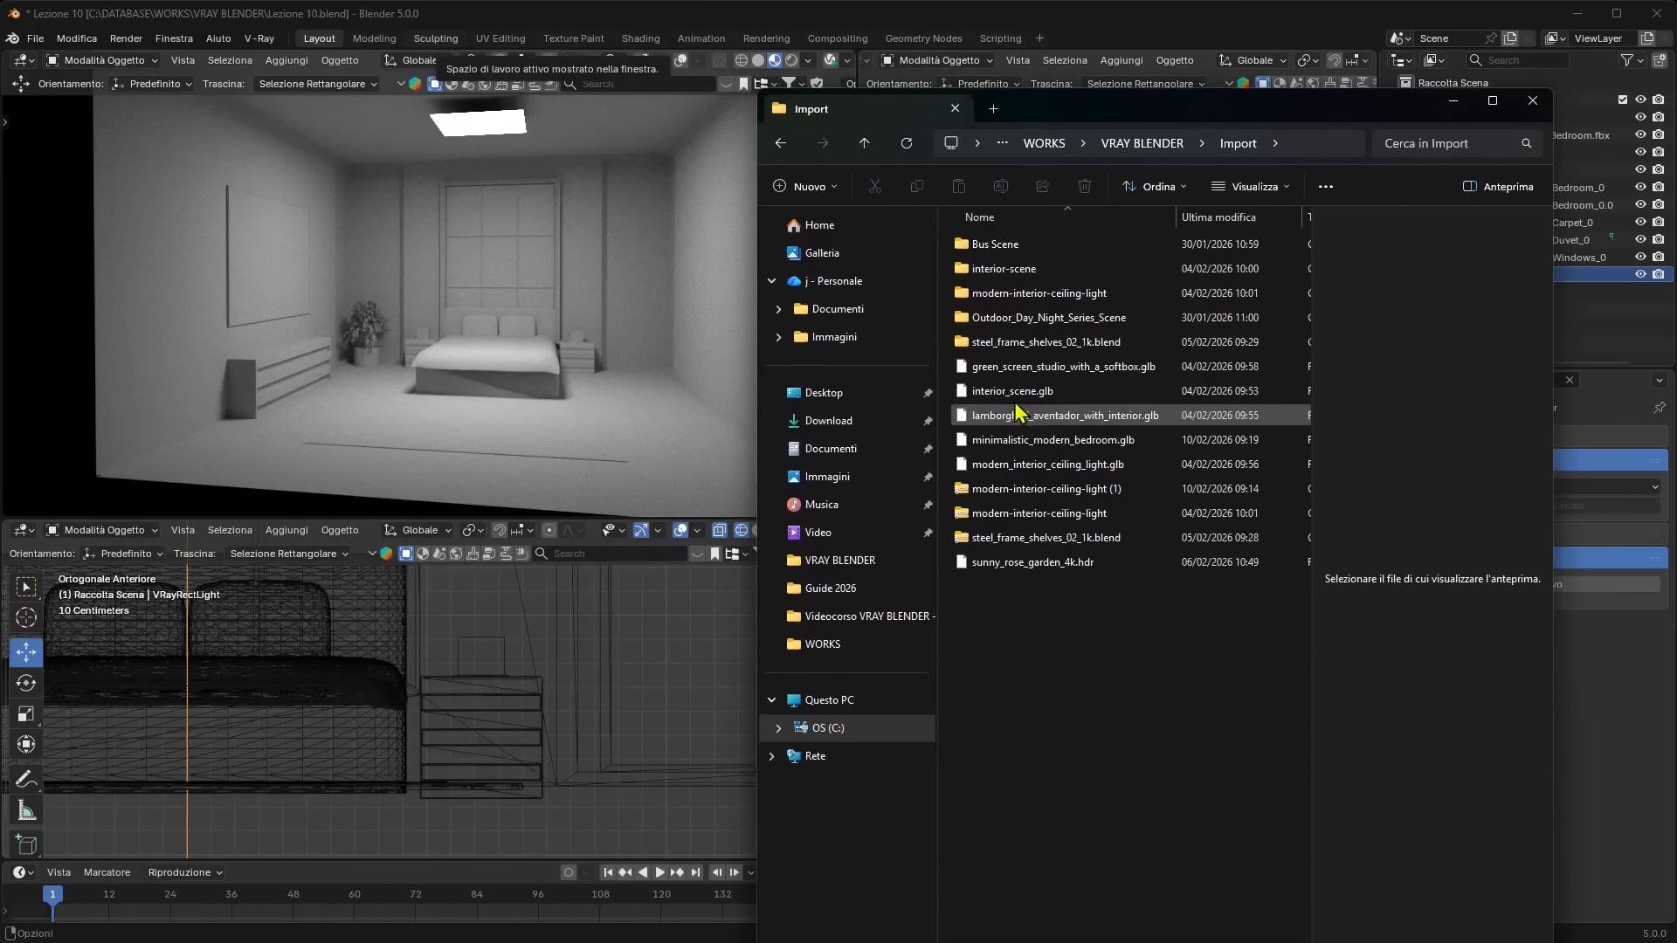
left_click(1038, 449)
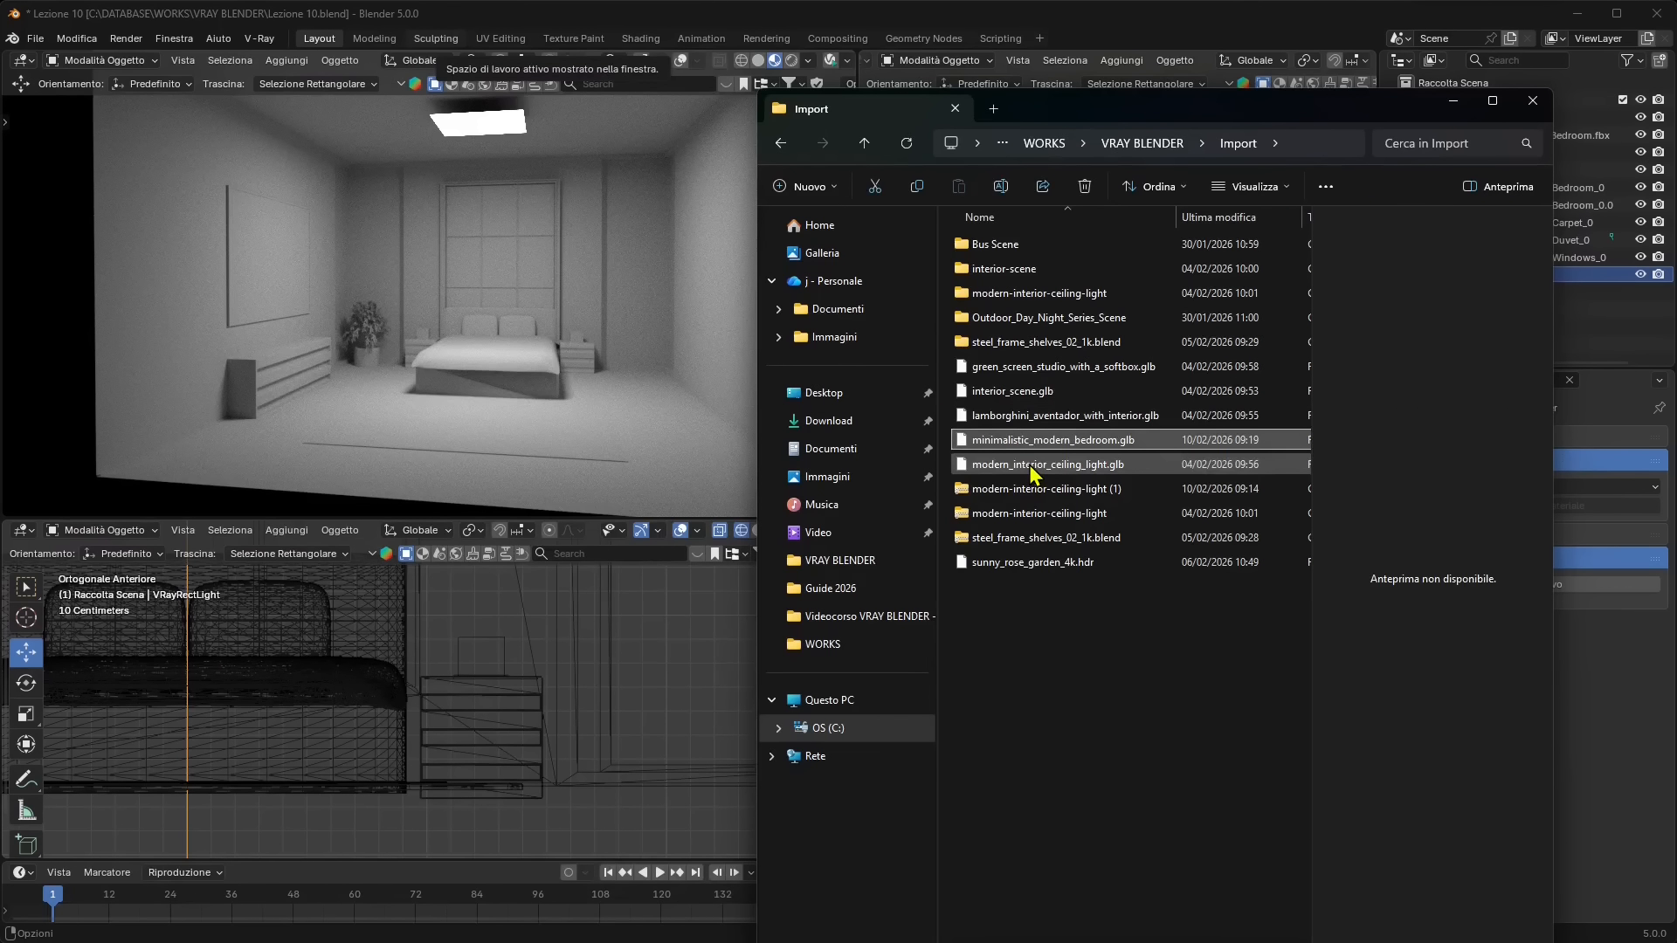
left_click(1013, 465)
left_click_drag(515, 405, 513, 411)
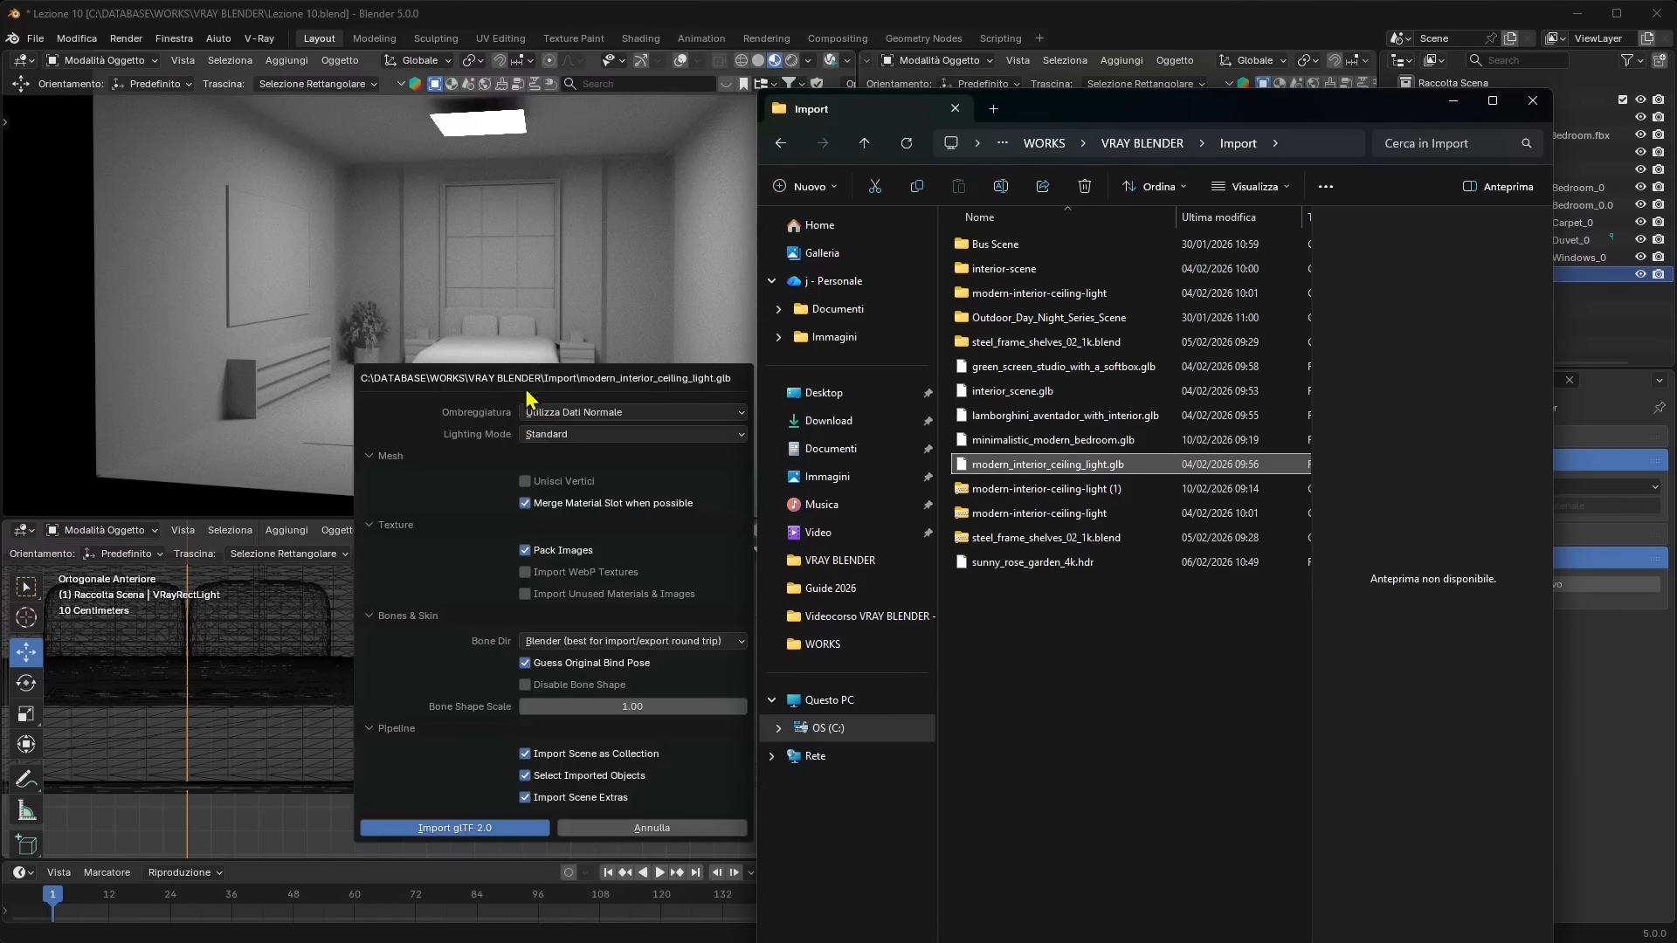
left_click(454, 827)
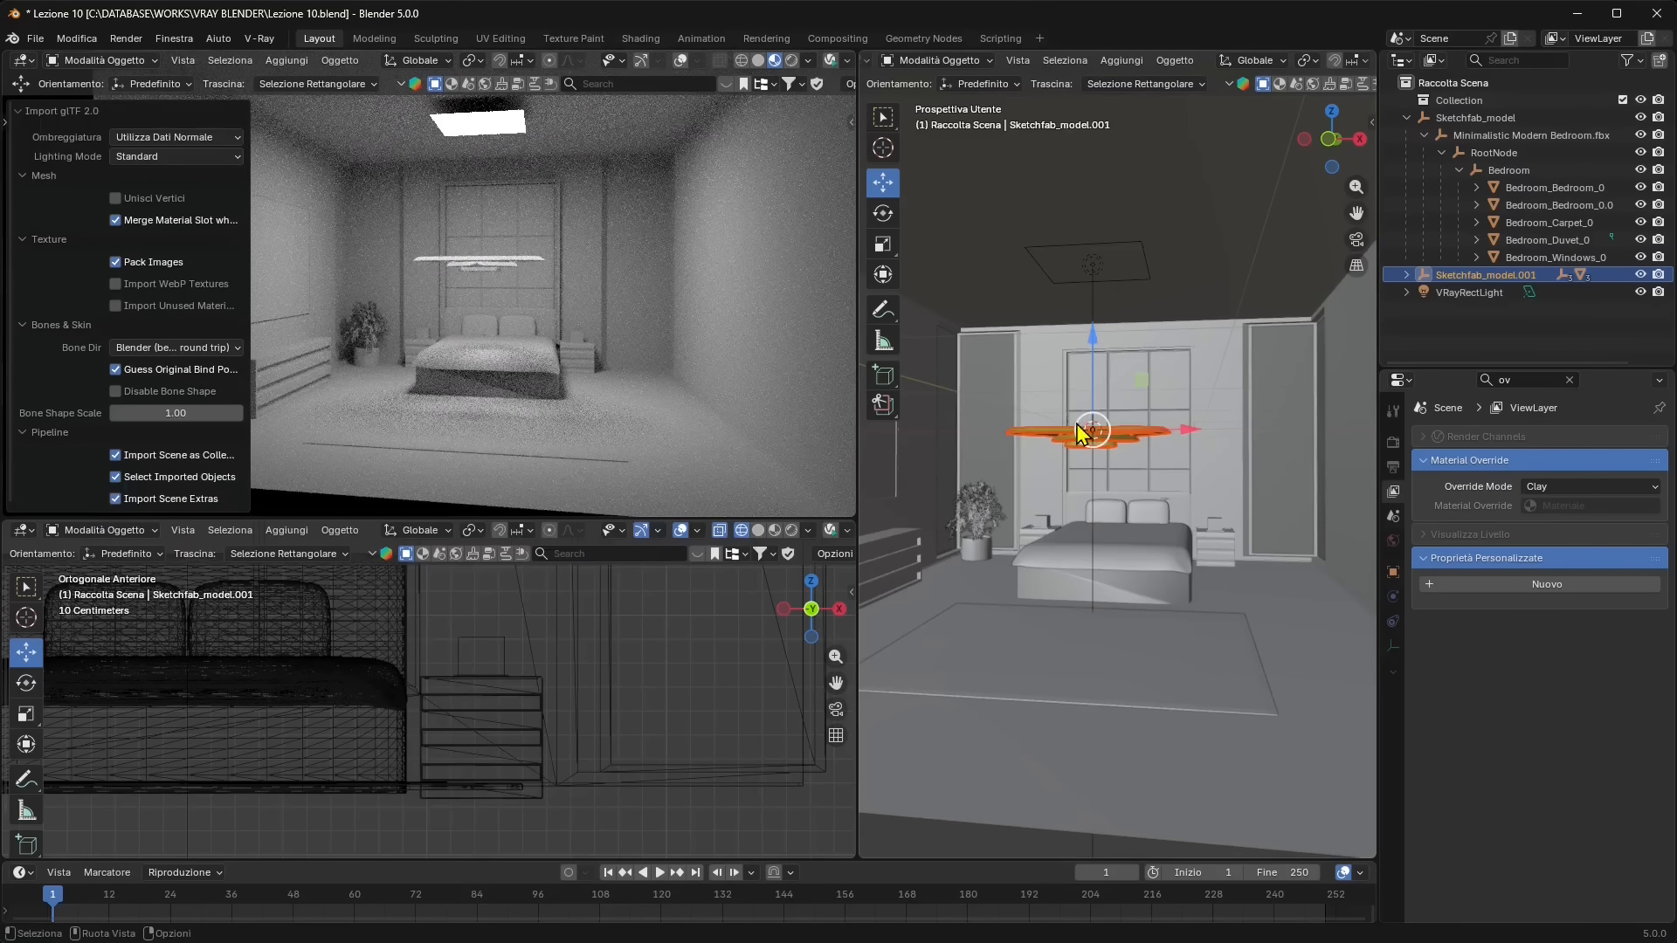
left_click_drag(1094, 324, 1095, 203)
Select VRayRectLight and hide it in the viewport, then show it again to compare the lighting.
left_click(1468, 293)
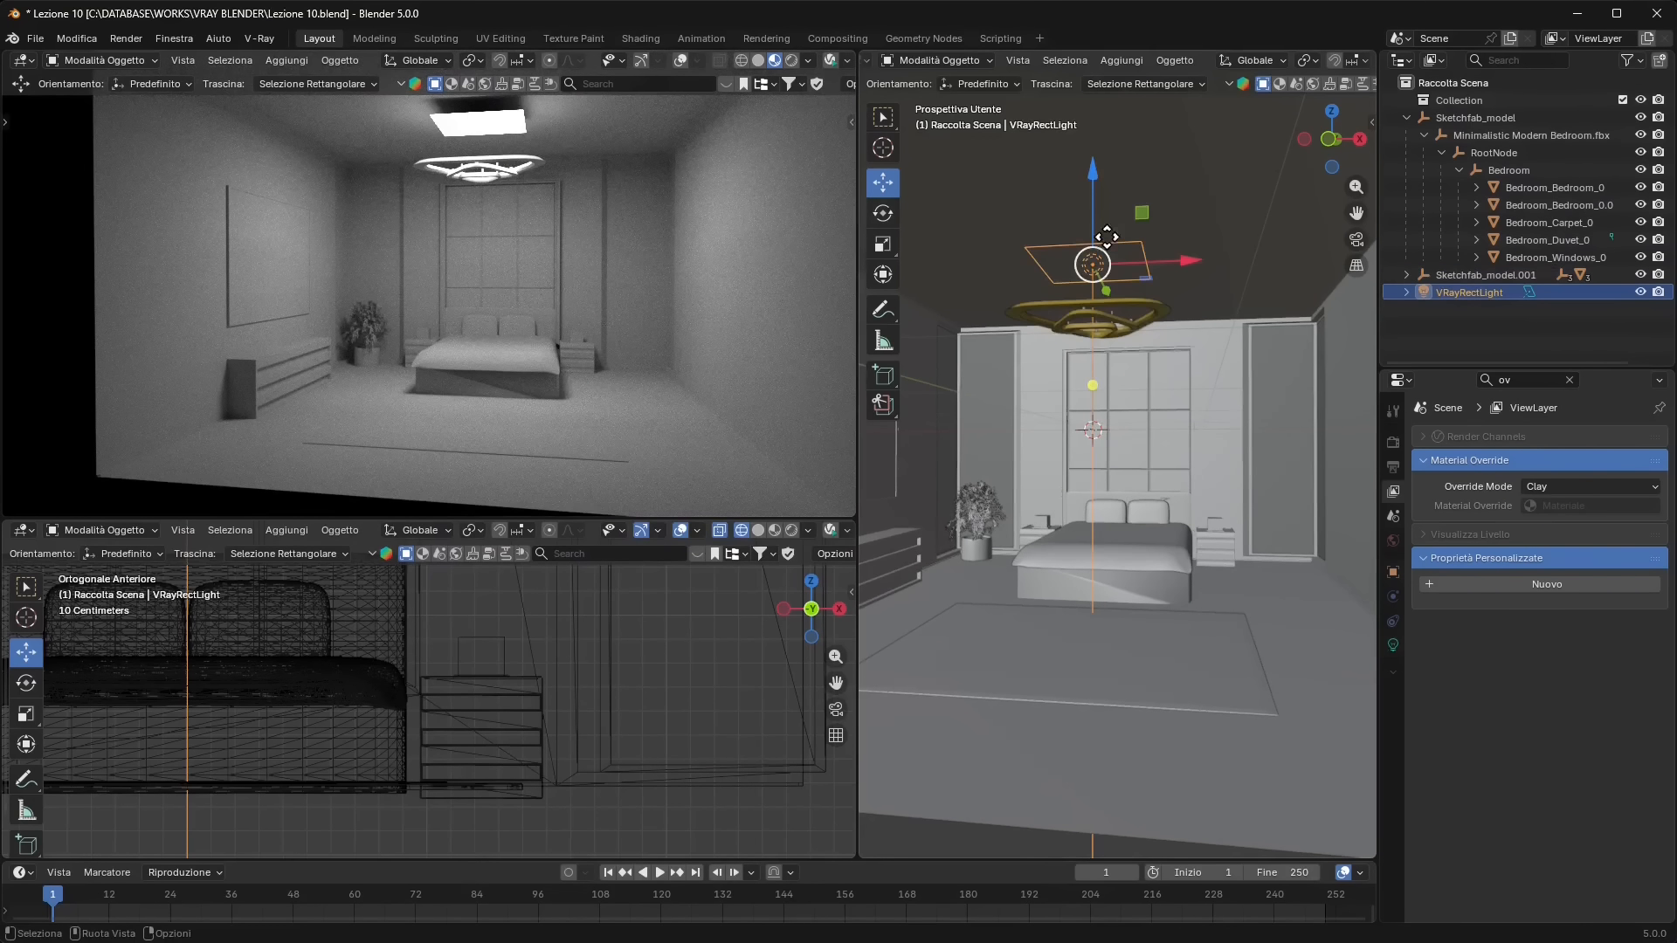
left_click(1640, 293)
left_click(1641, 296)
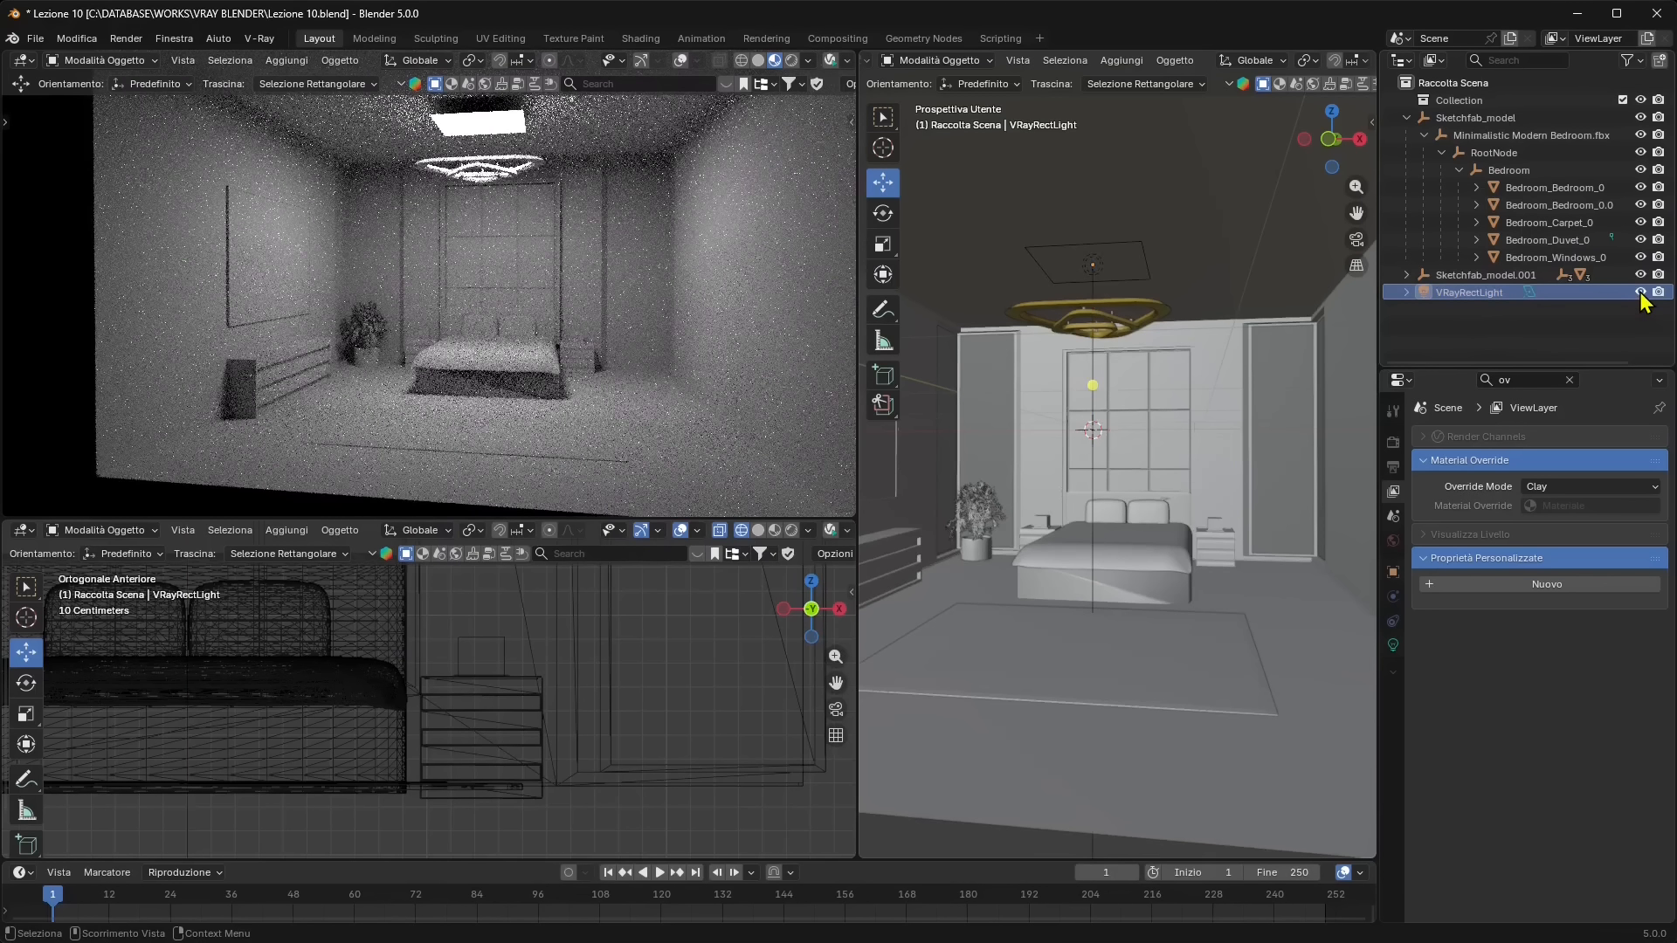
Select the Bedroom_Bedroom_0 mesh and save the current project file.
left_click(1082, 315)
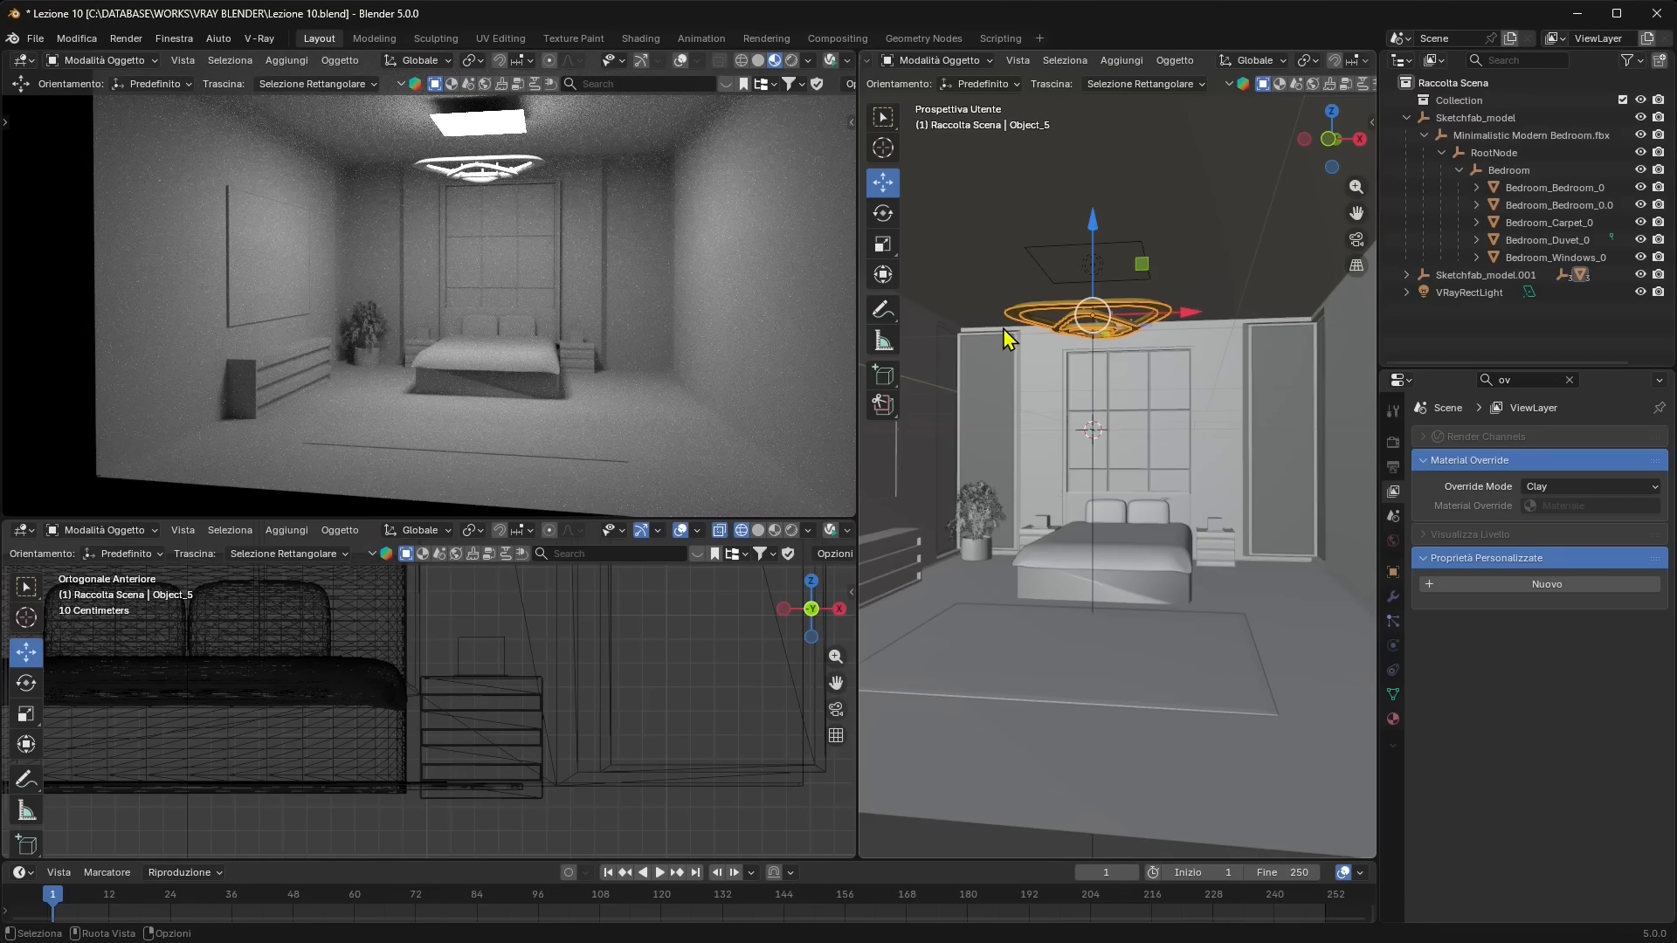
left_click(956, 292)
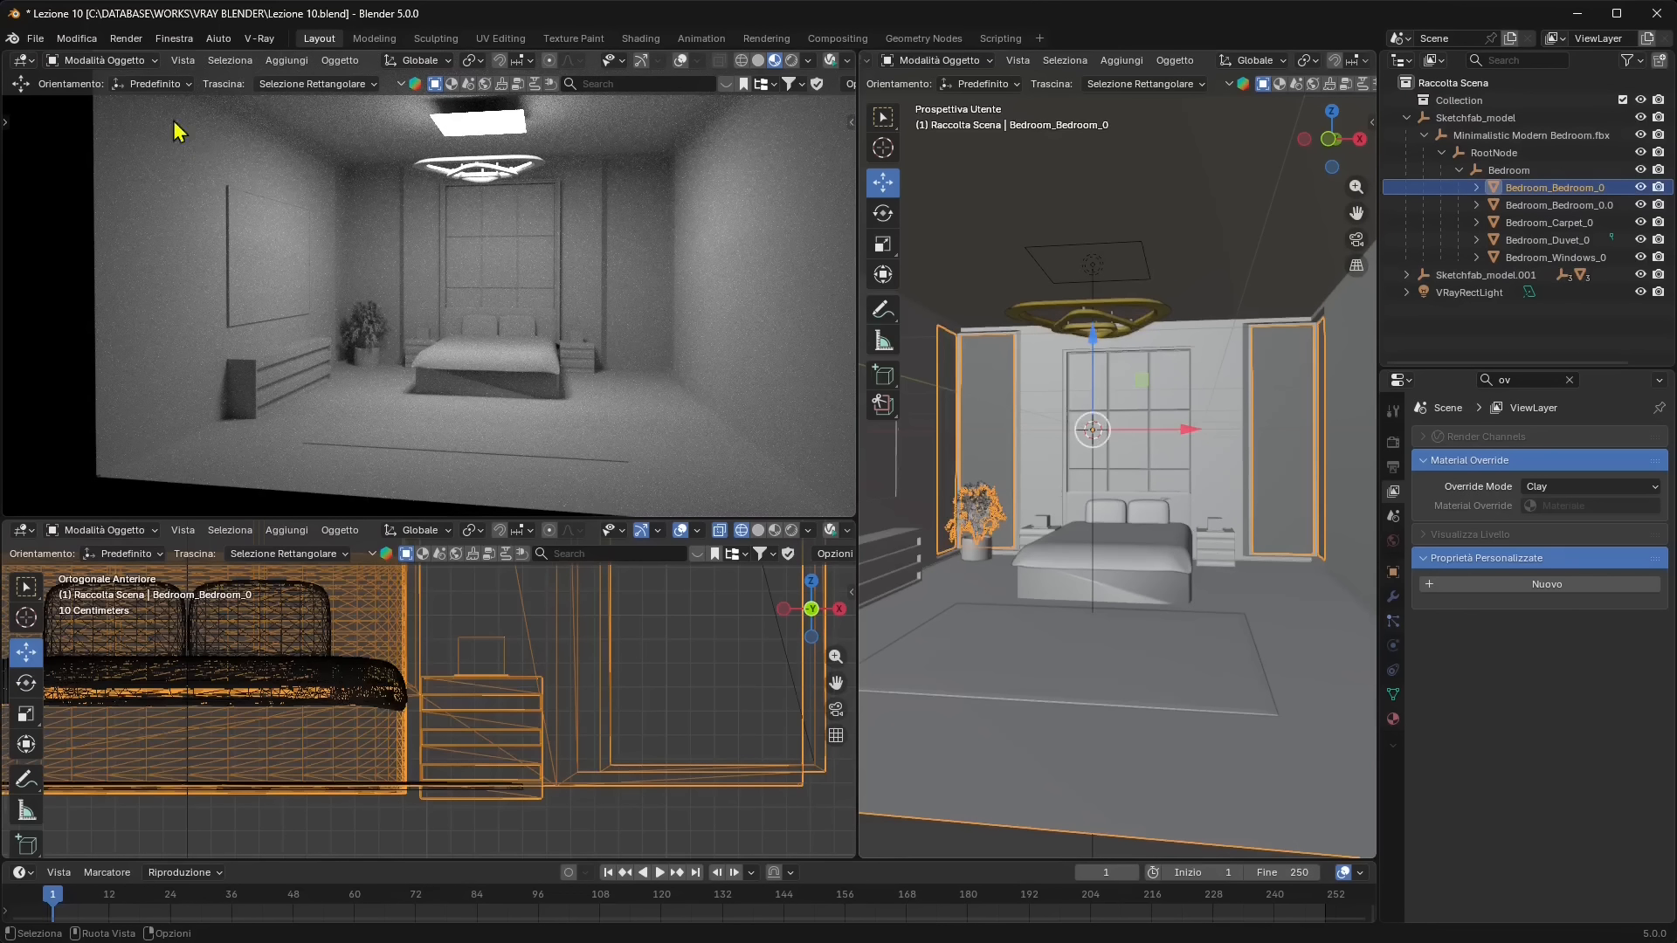
left_click(34, 39)
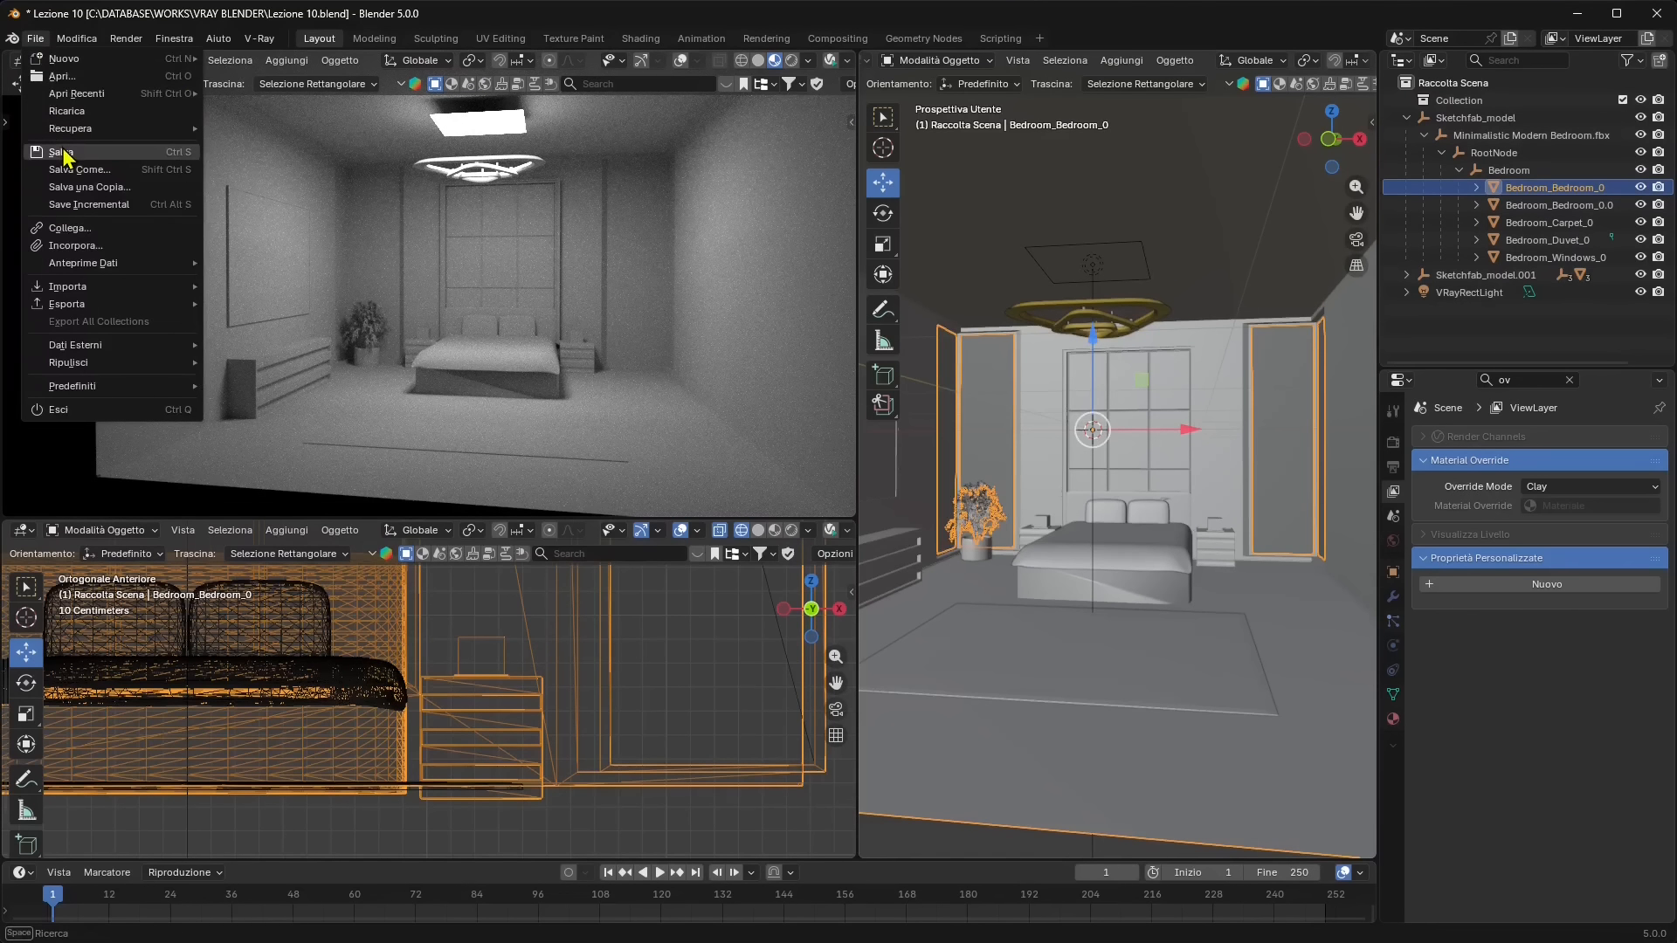
left_click(61, 152)
Open Sketchfab_2021_01_12_16_21_49.blend from the source folder of Import\modern-interior-ceiling-light.
left_click(35, 39)
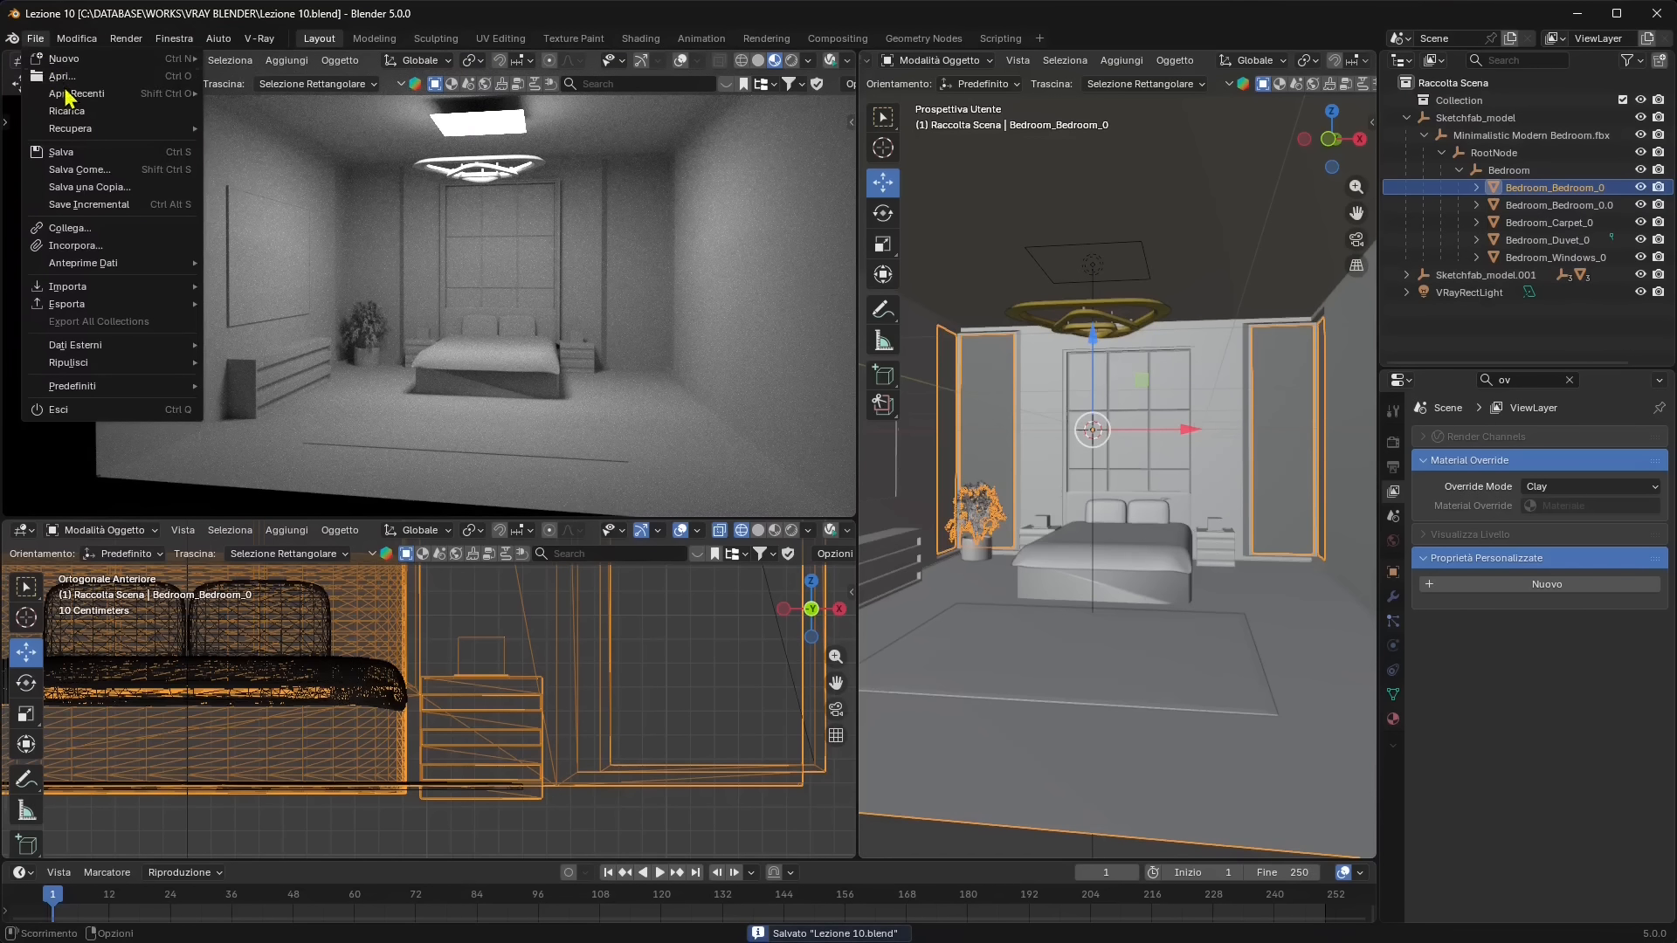
left_click(61, 76)
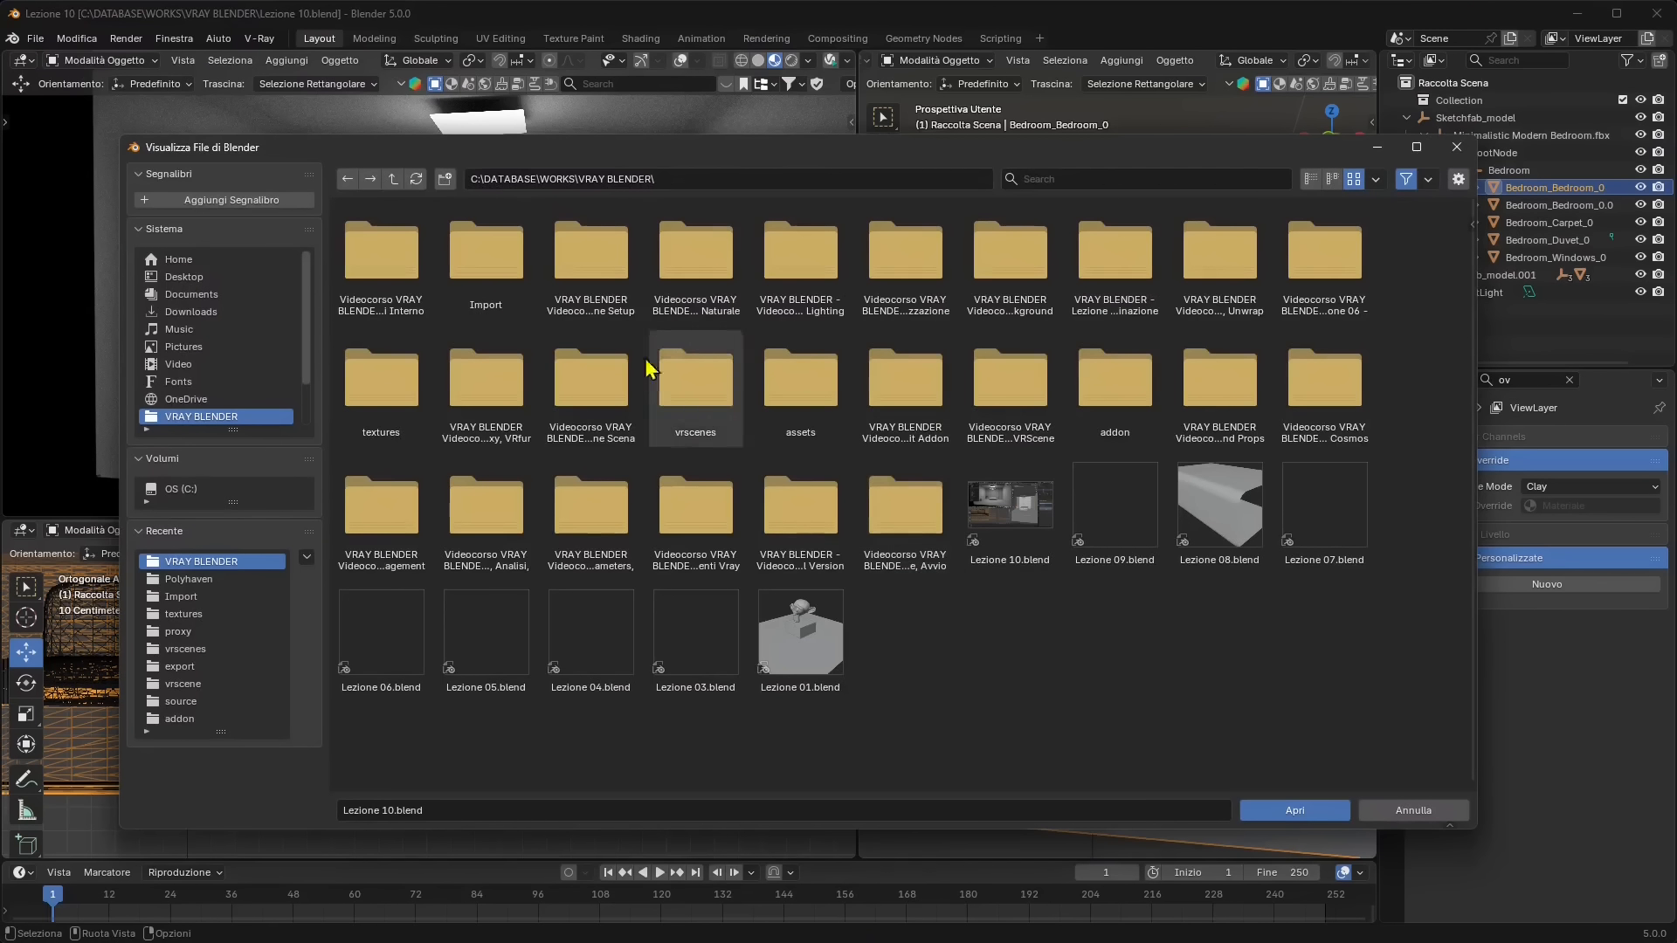
left_click(485, 253)
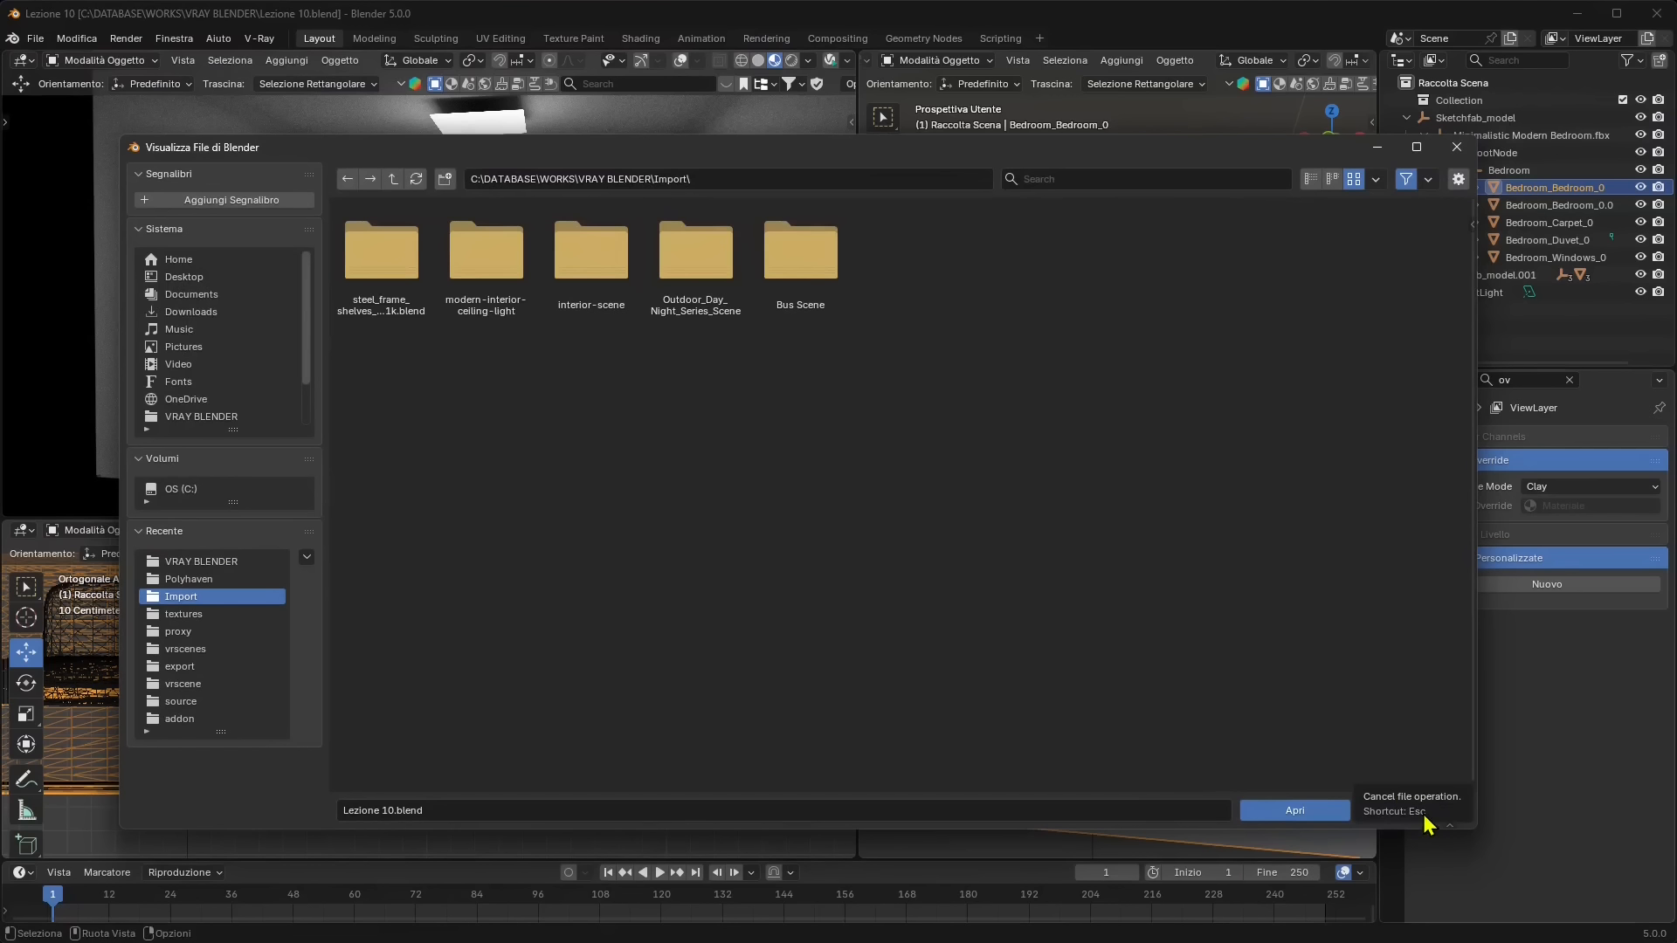
double_click(515, 279)
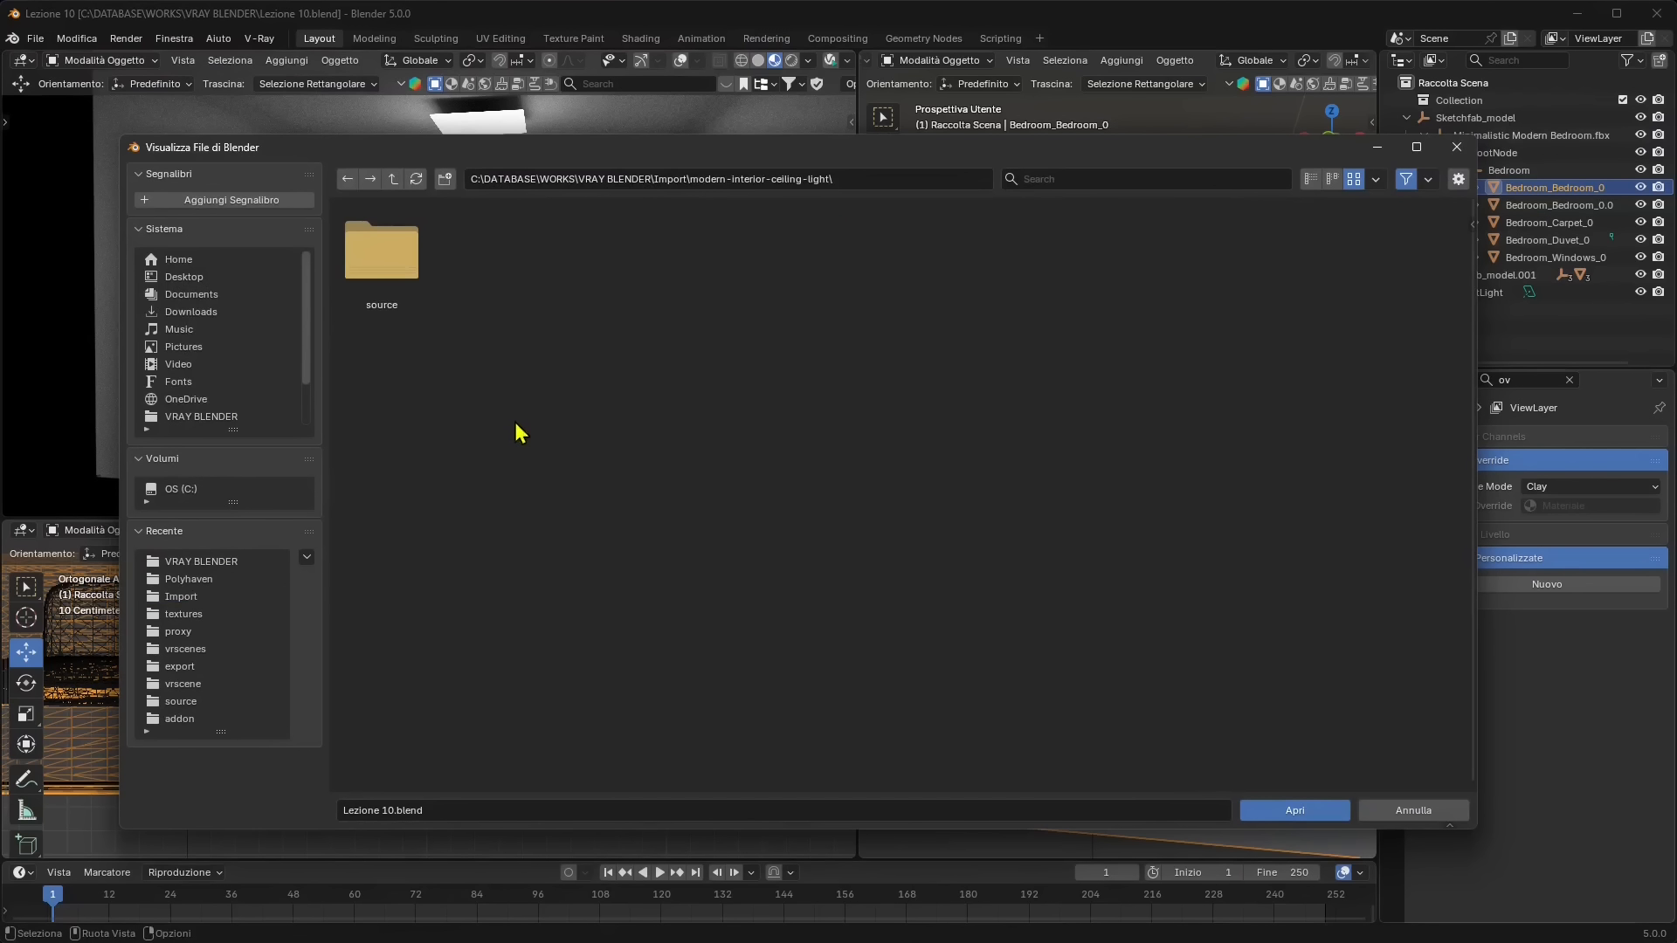
double_click(400, 277)
left_click(382, 255)
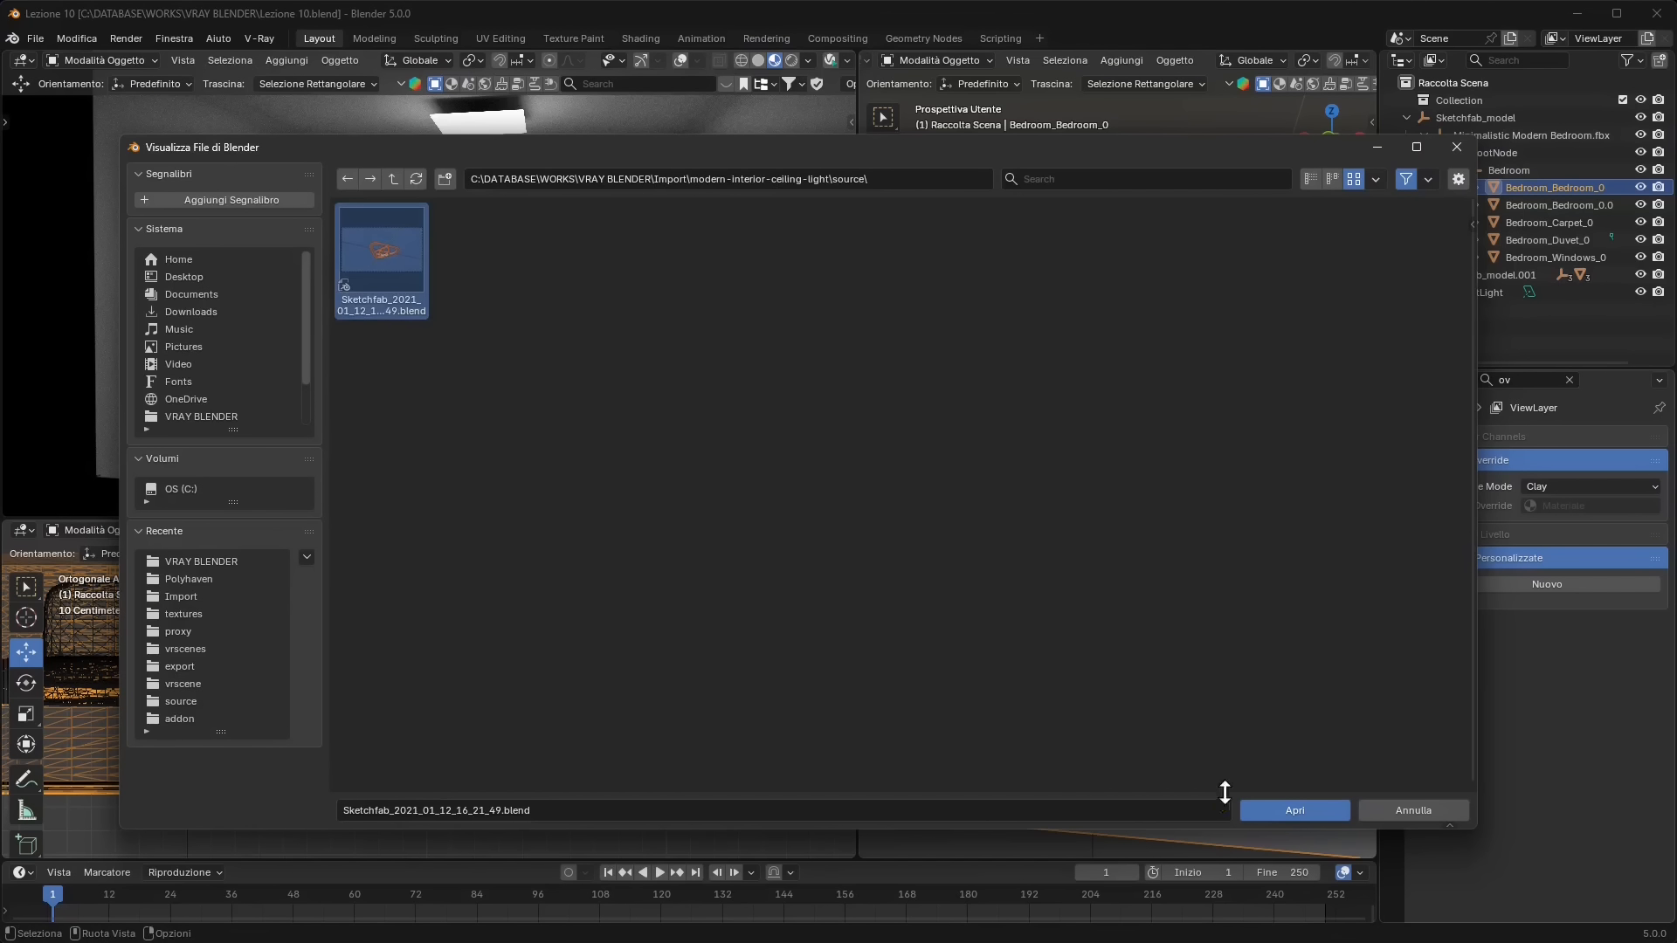
left_click(1294, 810)
Select the whole ceiling light model and copy it.
mouse_move(835, 570)
middle_mouse_down()
mouse_move(763, 460)
mouse_move(706, 523)
mouse_move(686, 477)
middle_mouse_up()
left_click_drag(327, 387, 922, 696)
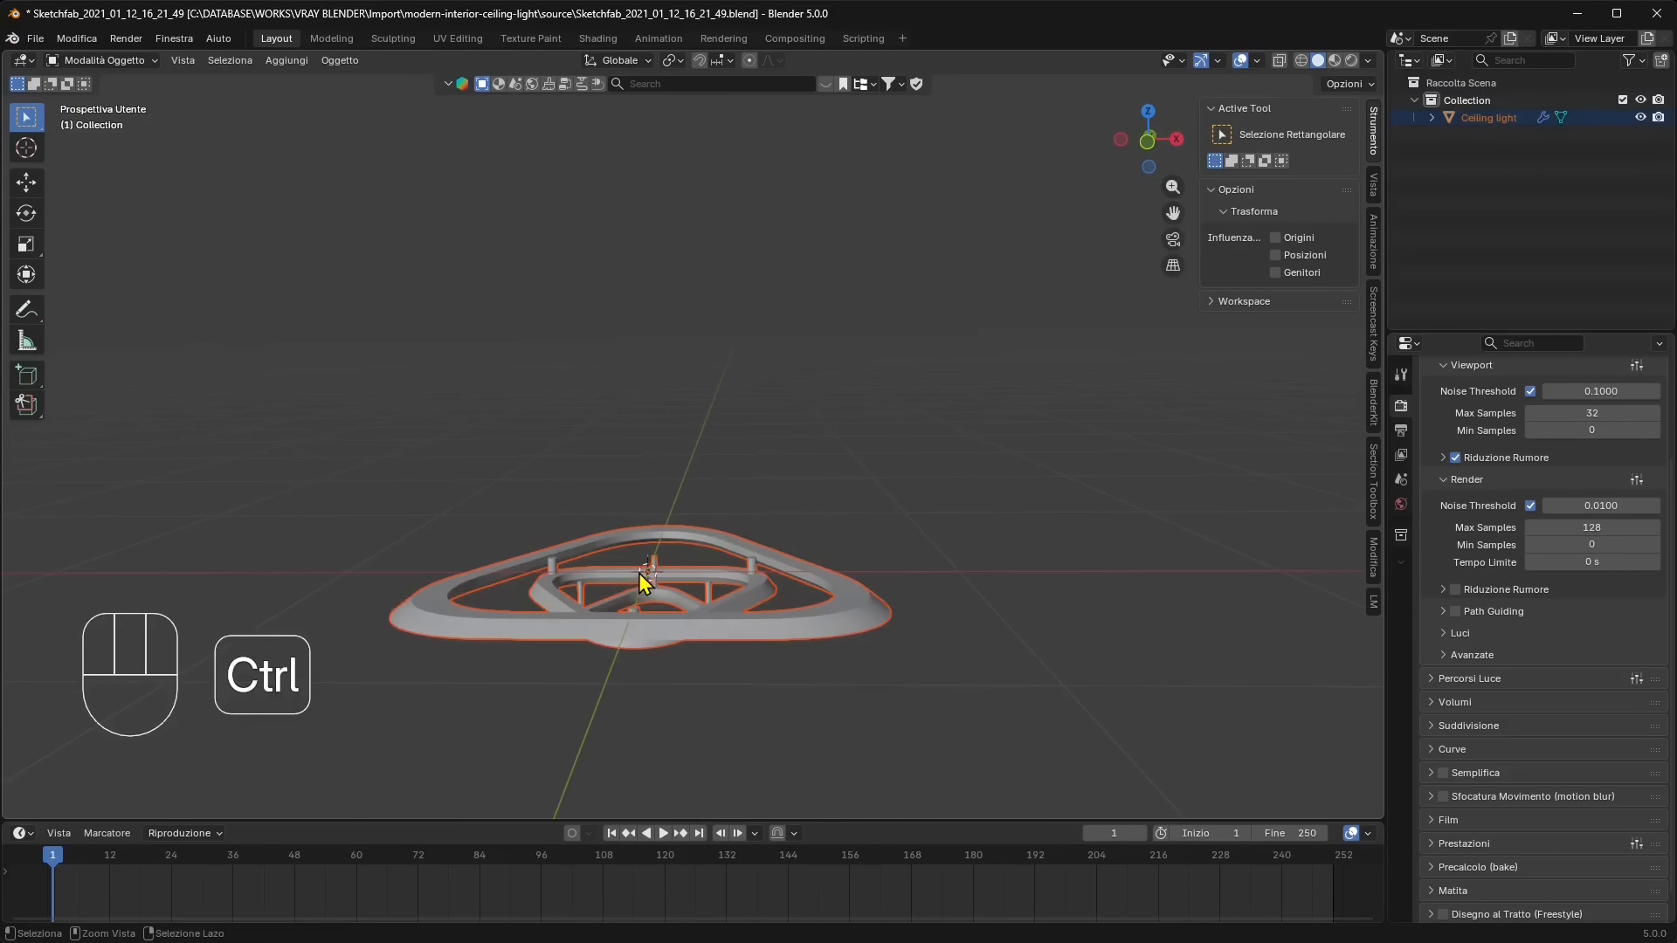
key("ctrl+c")
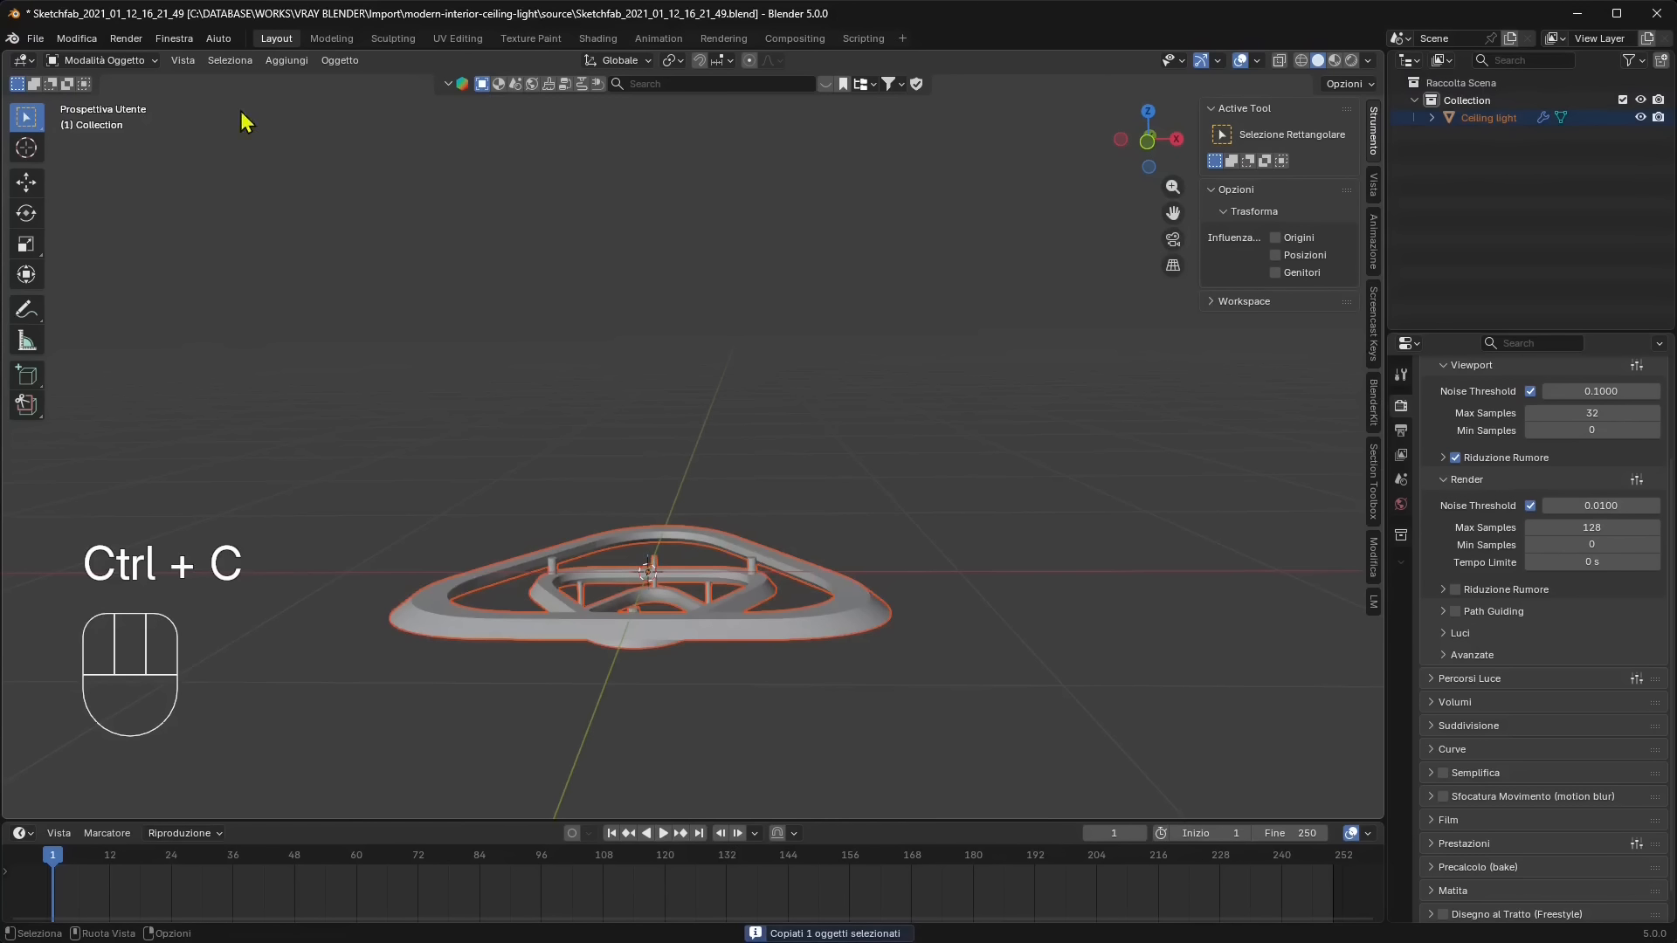
Reopen the recent file Lezione 10.blend without saving changes to the ceiling light file.
left_click(35, 39)
mouse_move(59, 92)
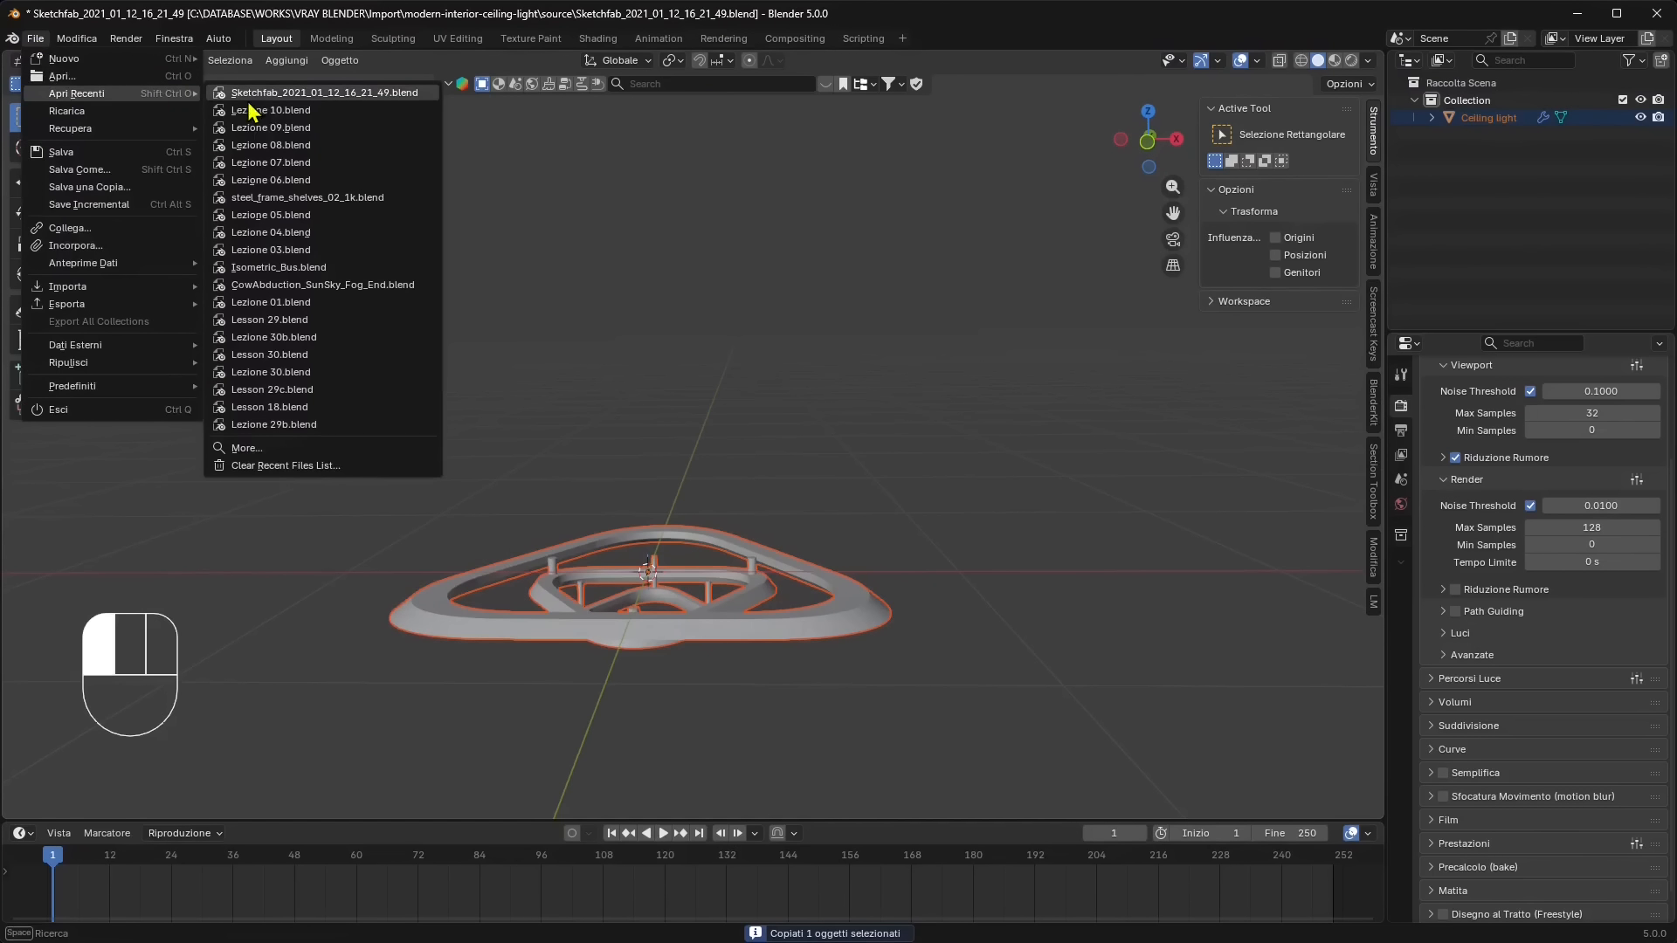
left_click(280, 116)
left_click(853, 514)
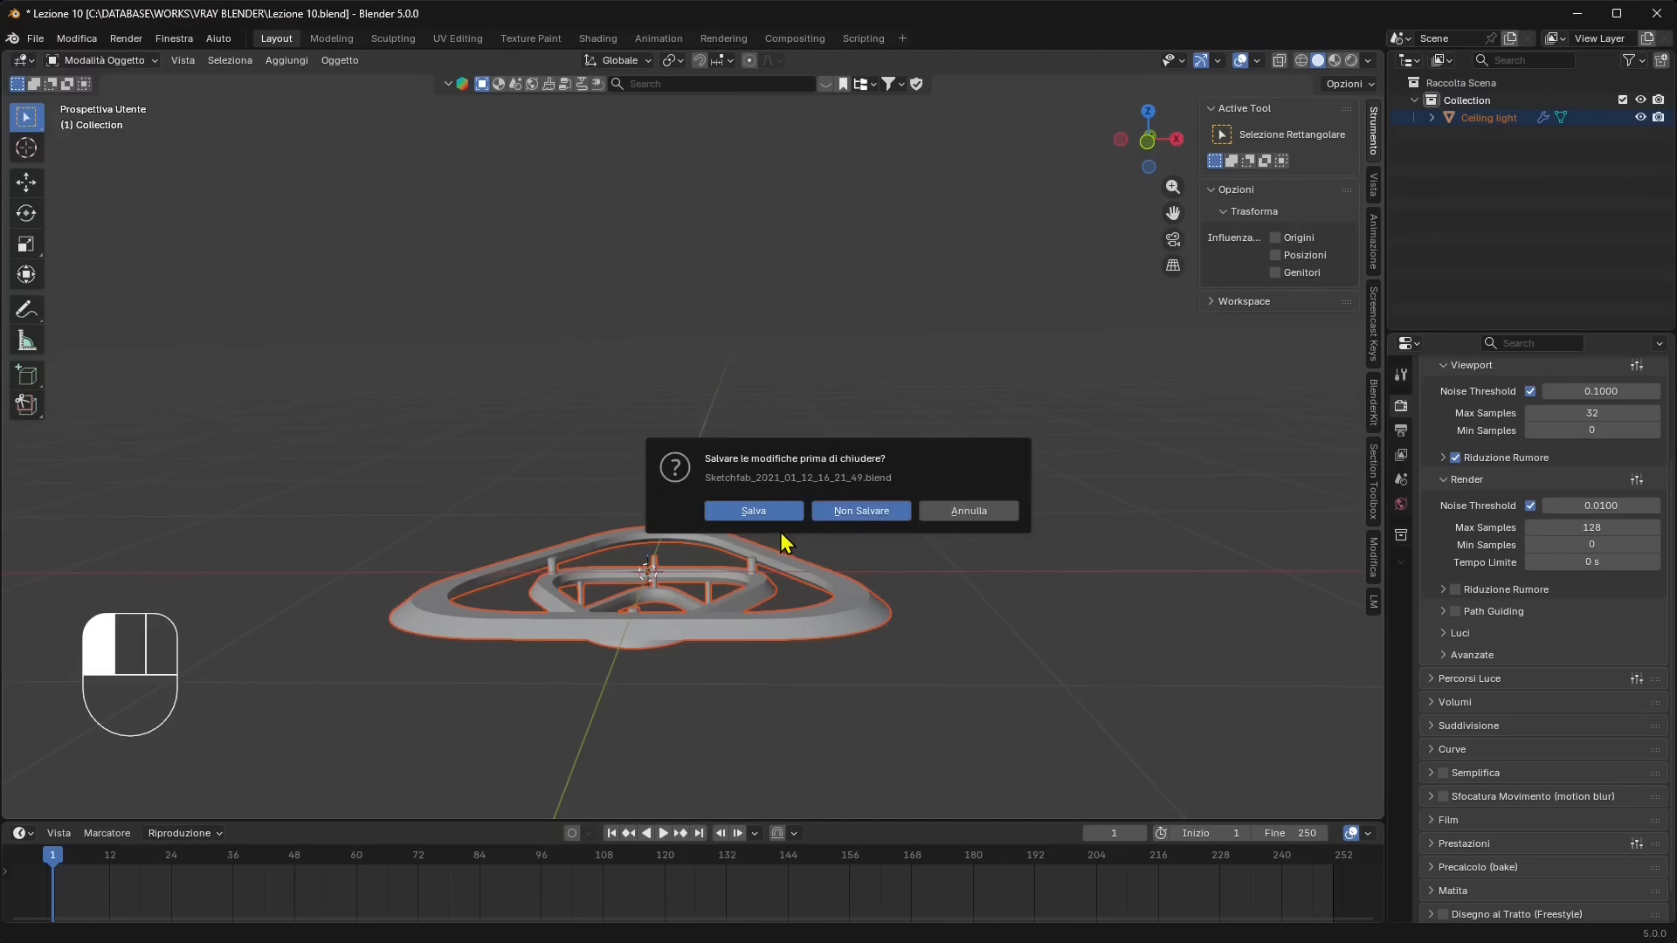
Paste the copied ceiling light into the bedroom scene and raise it about 0.716 m along Z.
left_click(1073, 563)
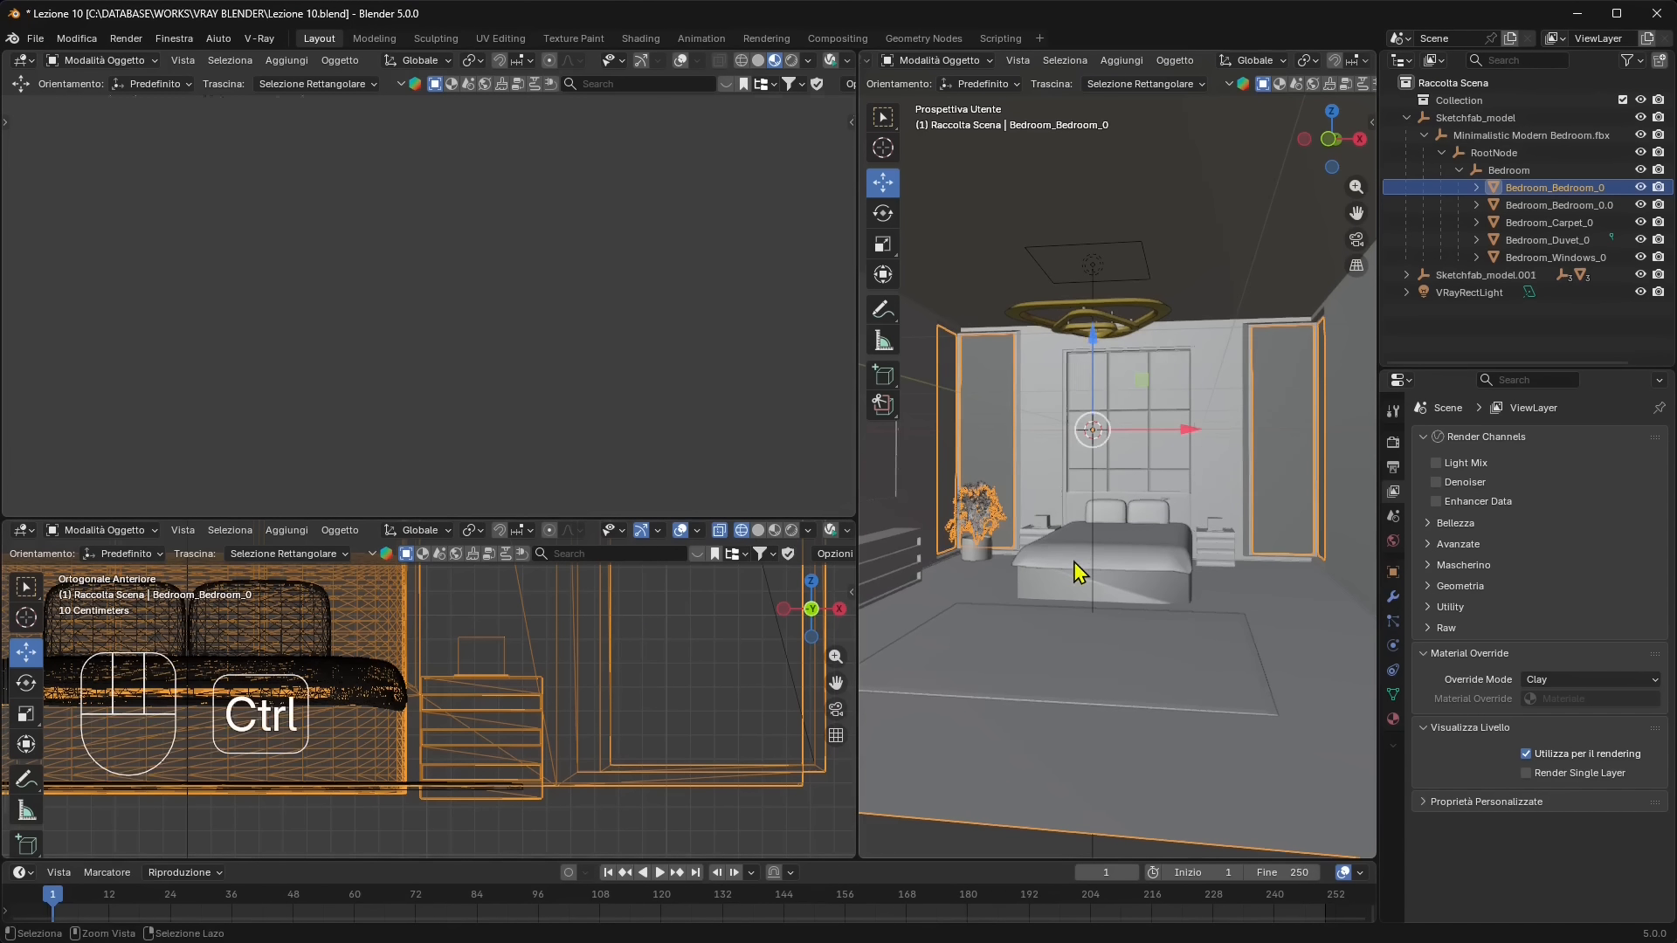
key("ctrl+v")
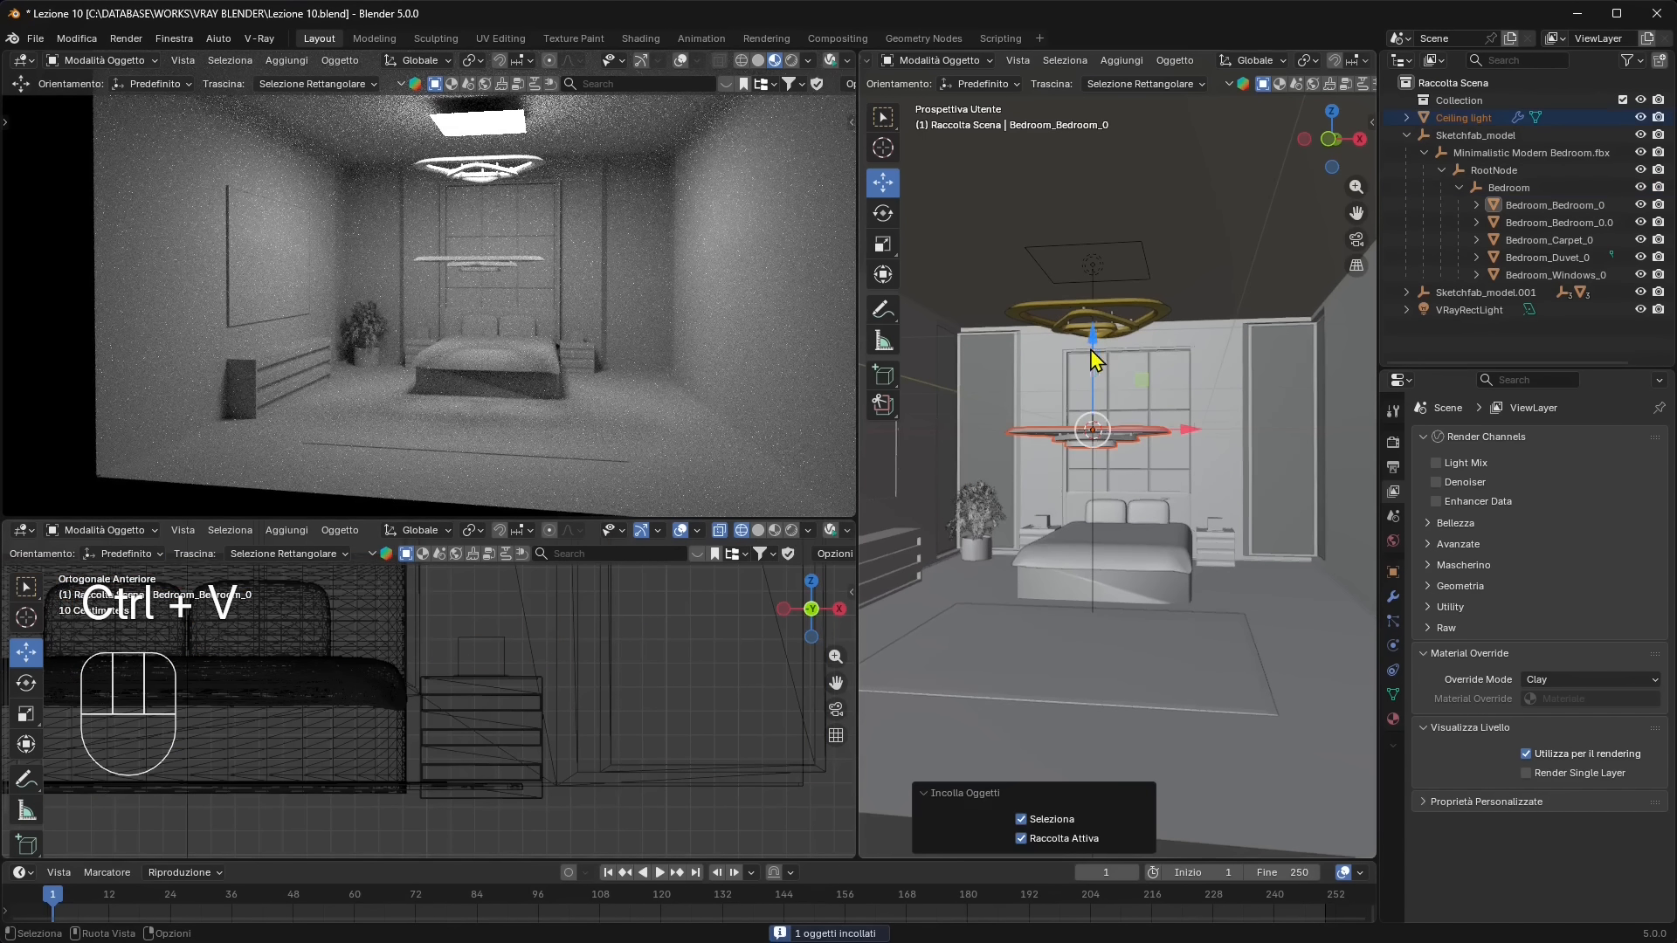
left_click_drag(1090, 349, 1098, 260)
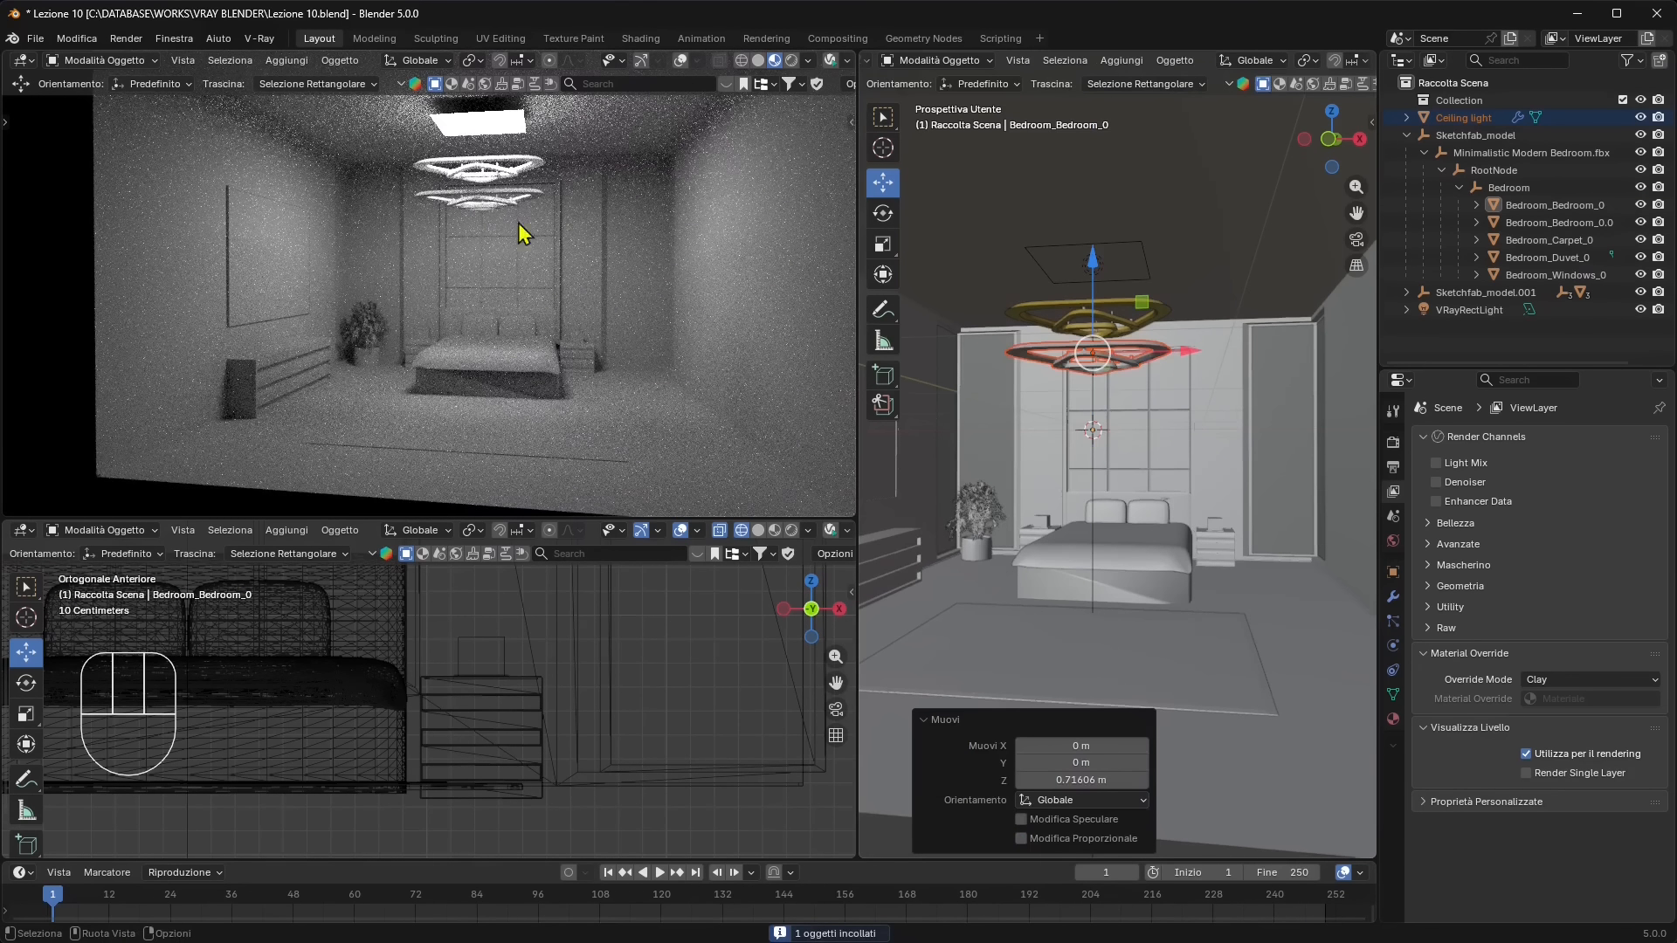
Toggle the viewport visibility of VRayRectLight off and on to check the pasted lamp's lighting.
left_click(1640, 309)
left_click(1640, 309)
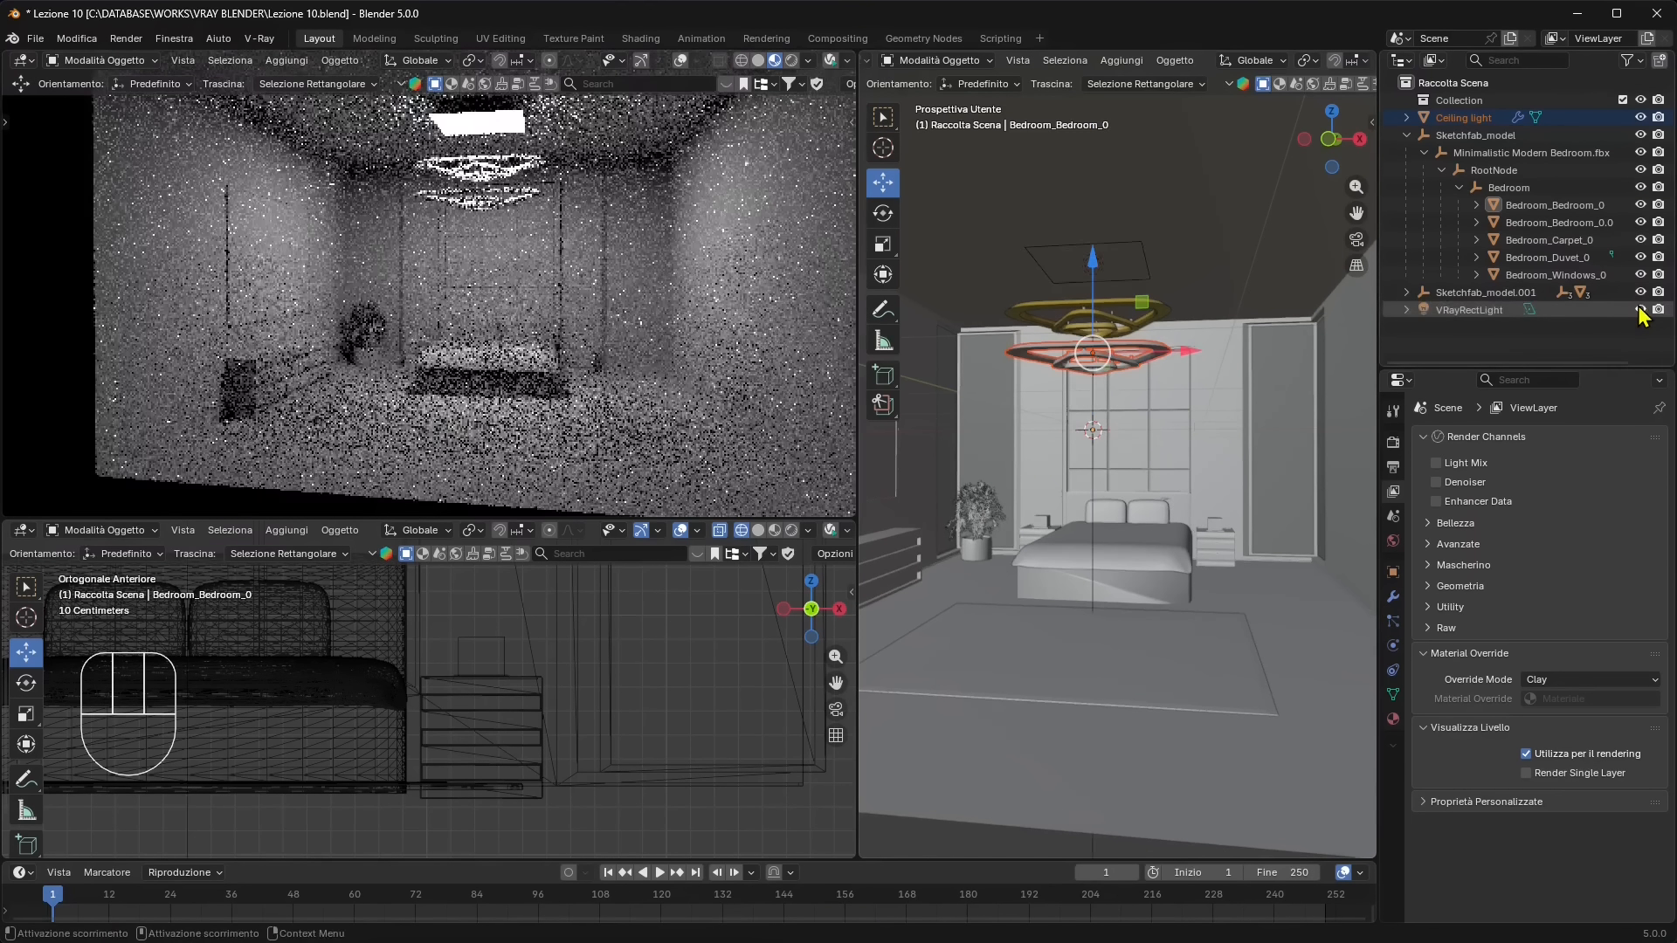
Select the whole hierarchy of Sketchfab_model.001, the first imported lamp, and delete it.
left_click(1077, 302)
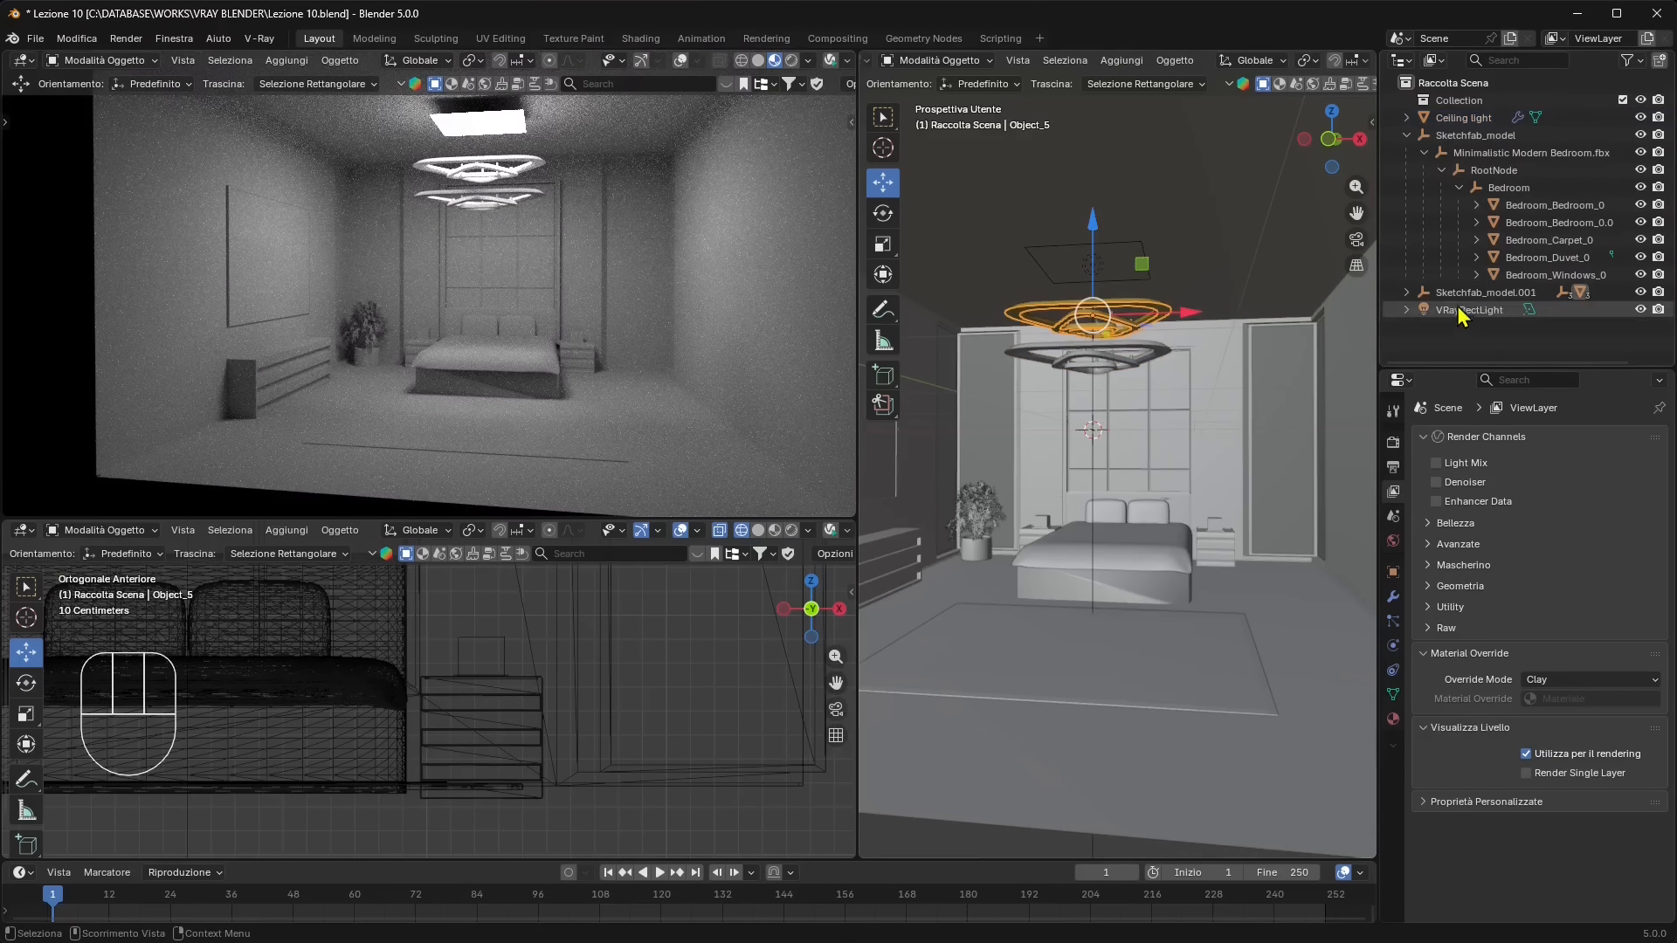
left_click(1422, 296)
left_click(1423, 295)
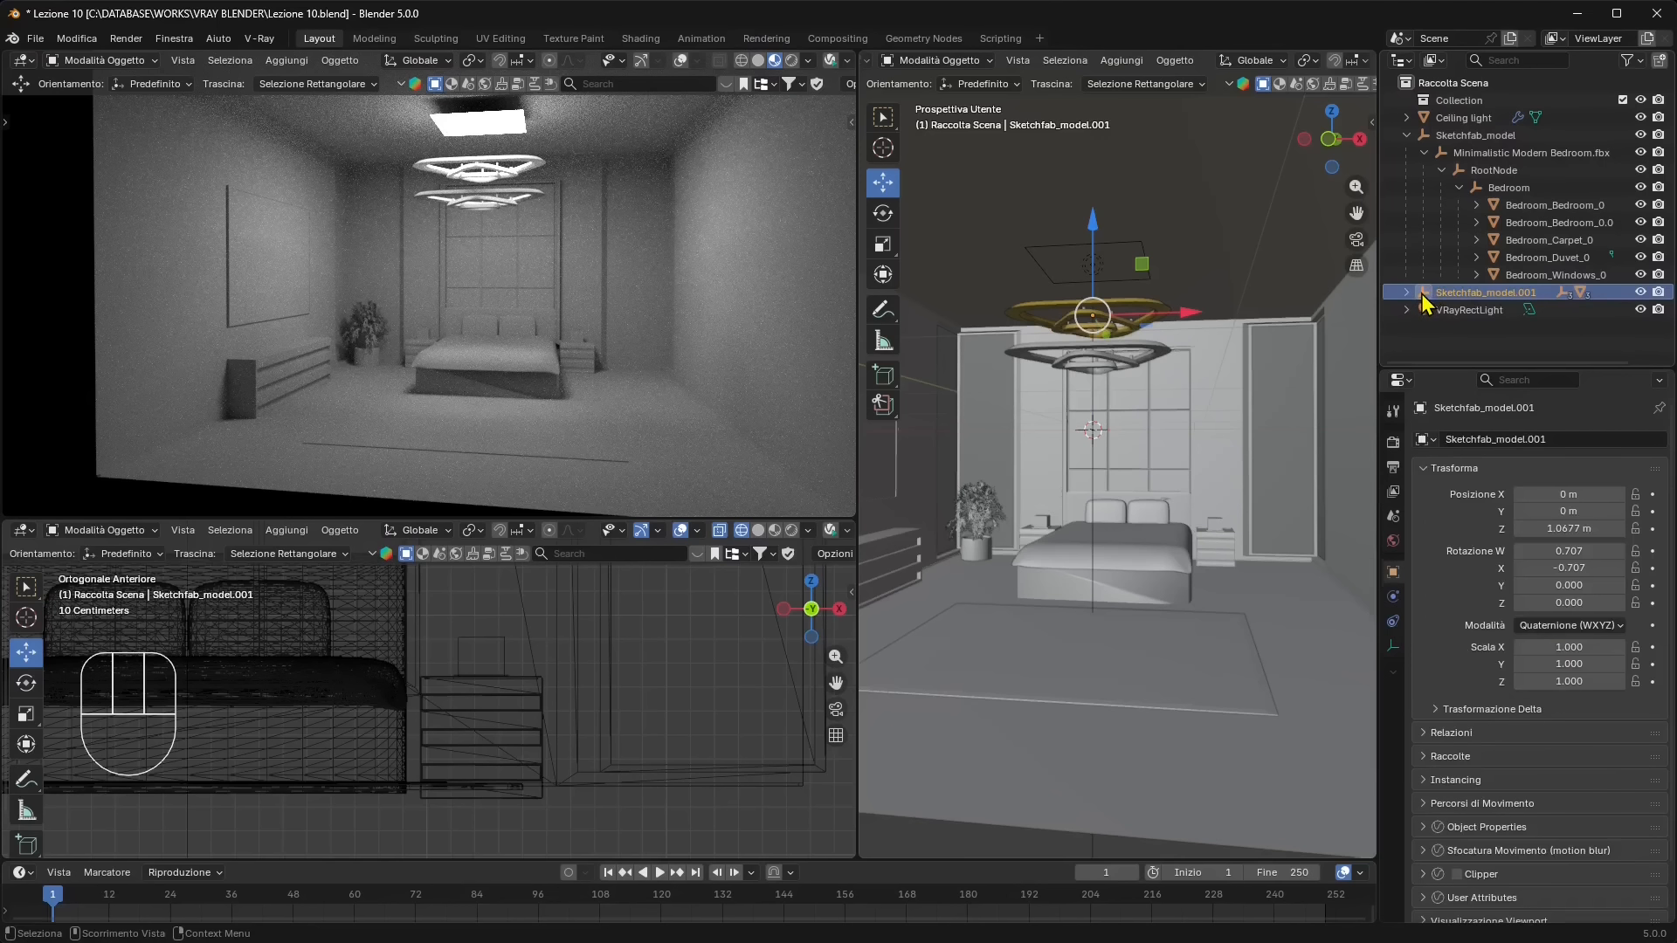
right_click(1422, 295)
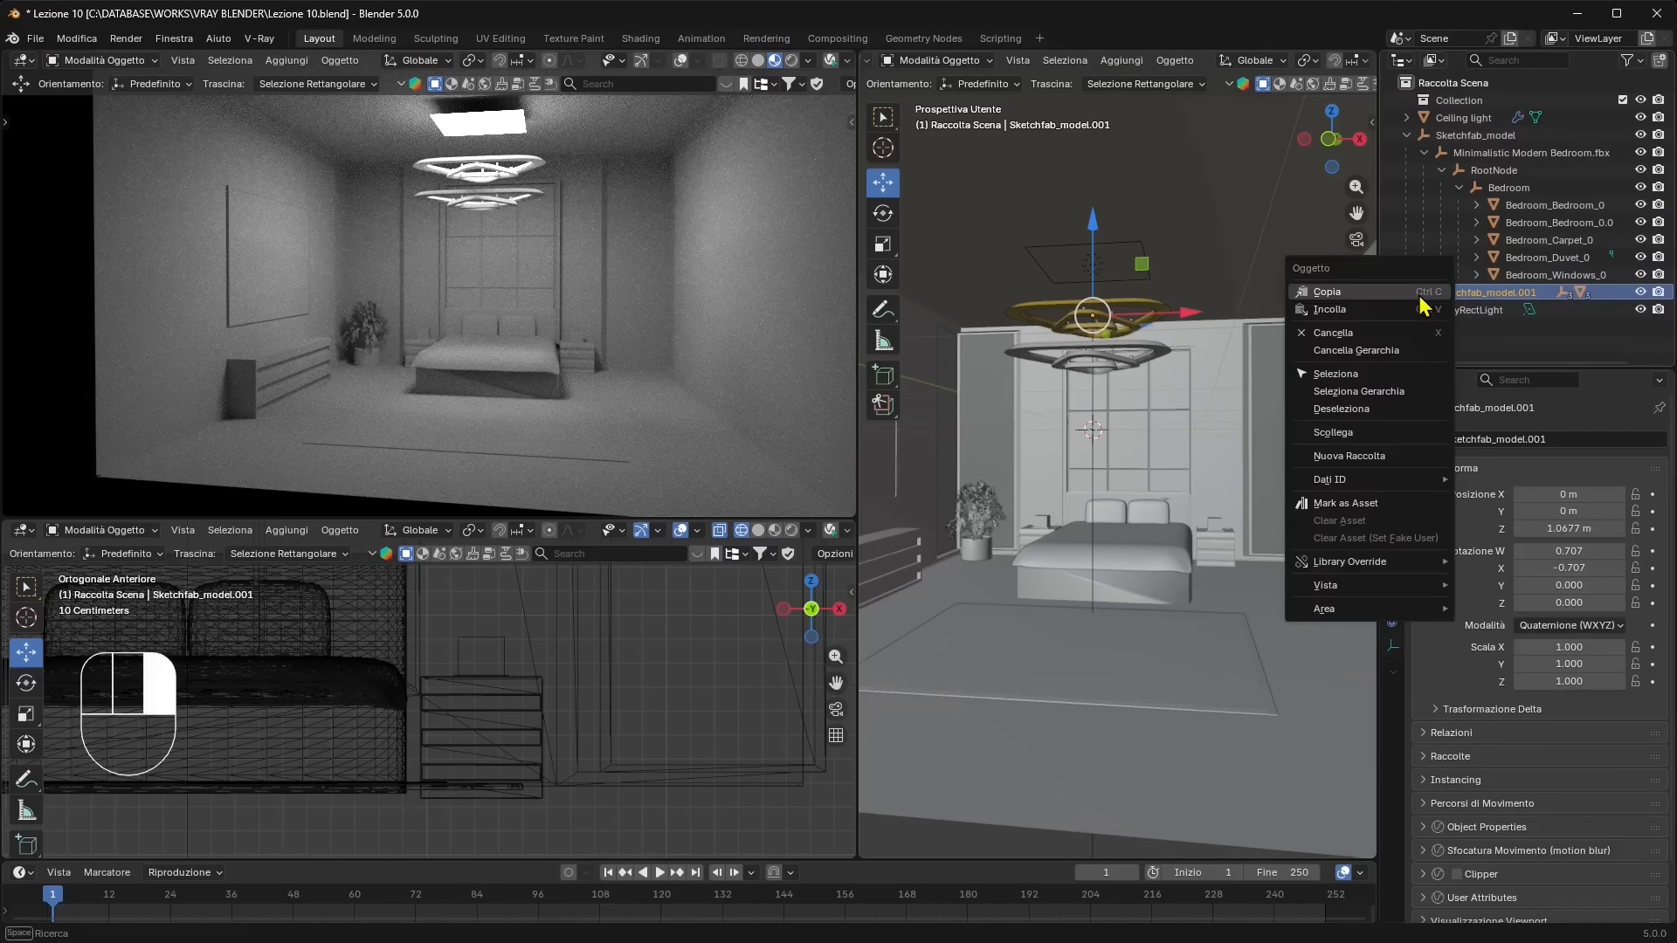
left_click(1403, 392)
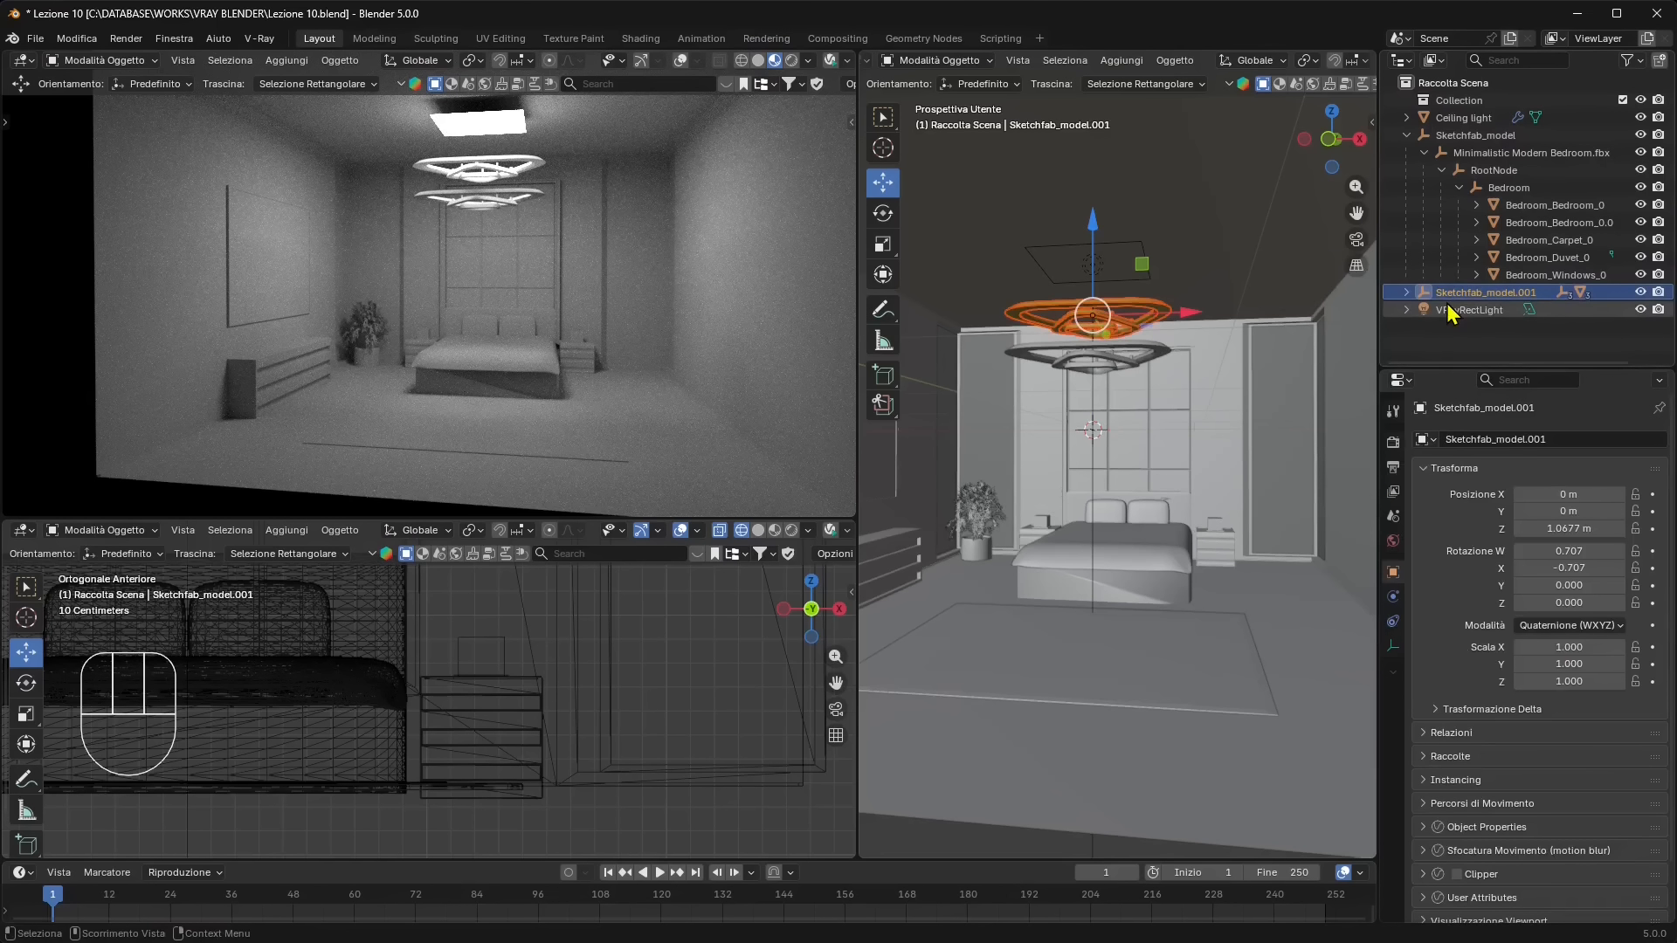
key("Delete")
left_click(1441, 293)
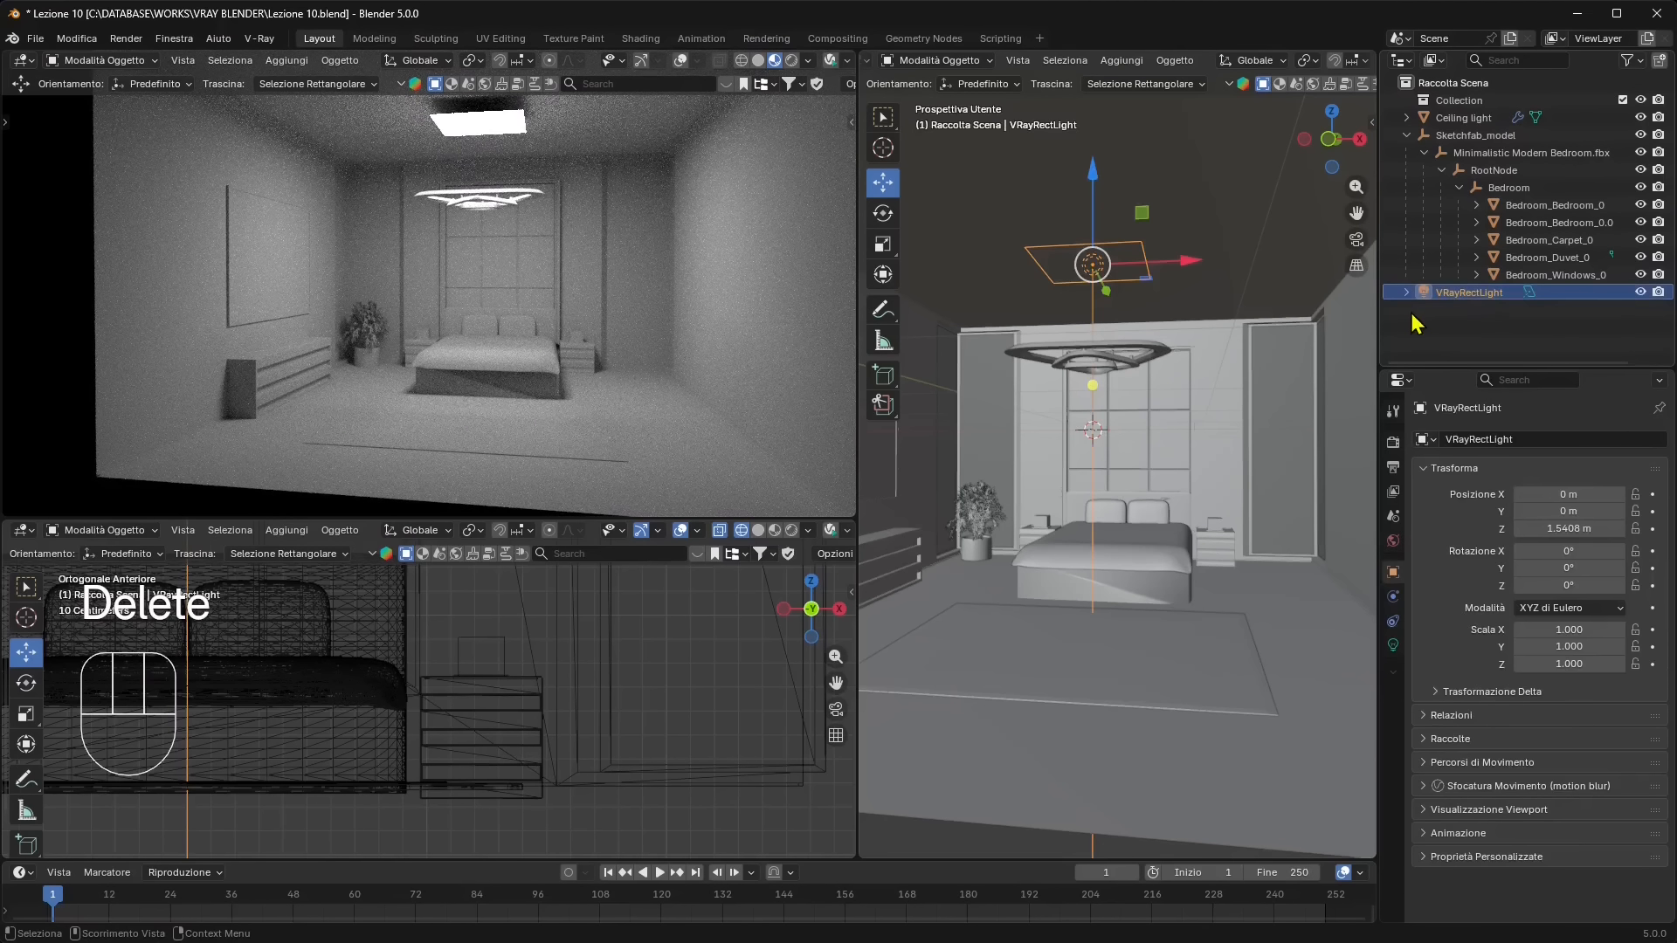
Select the pasted ceiling light, switch to the Shading workspace, and convert its gold metallic Material.003 to a V-Ray material.
left_click(1128, 349)
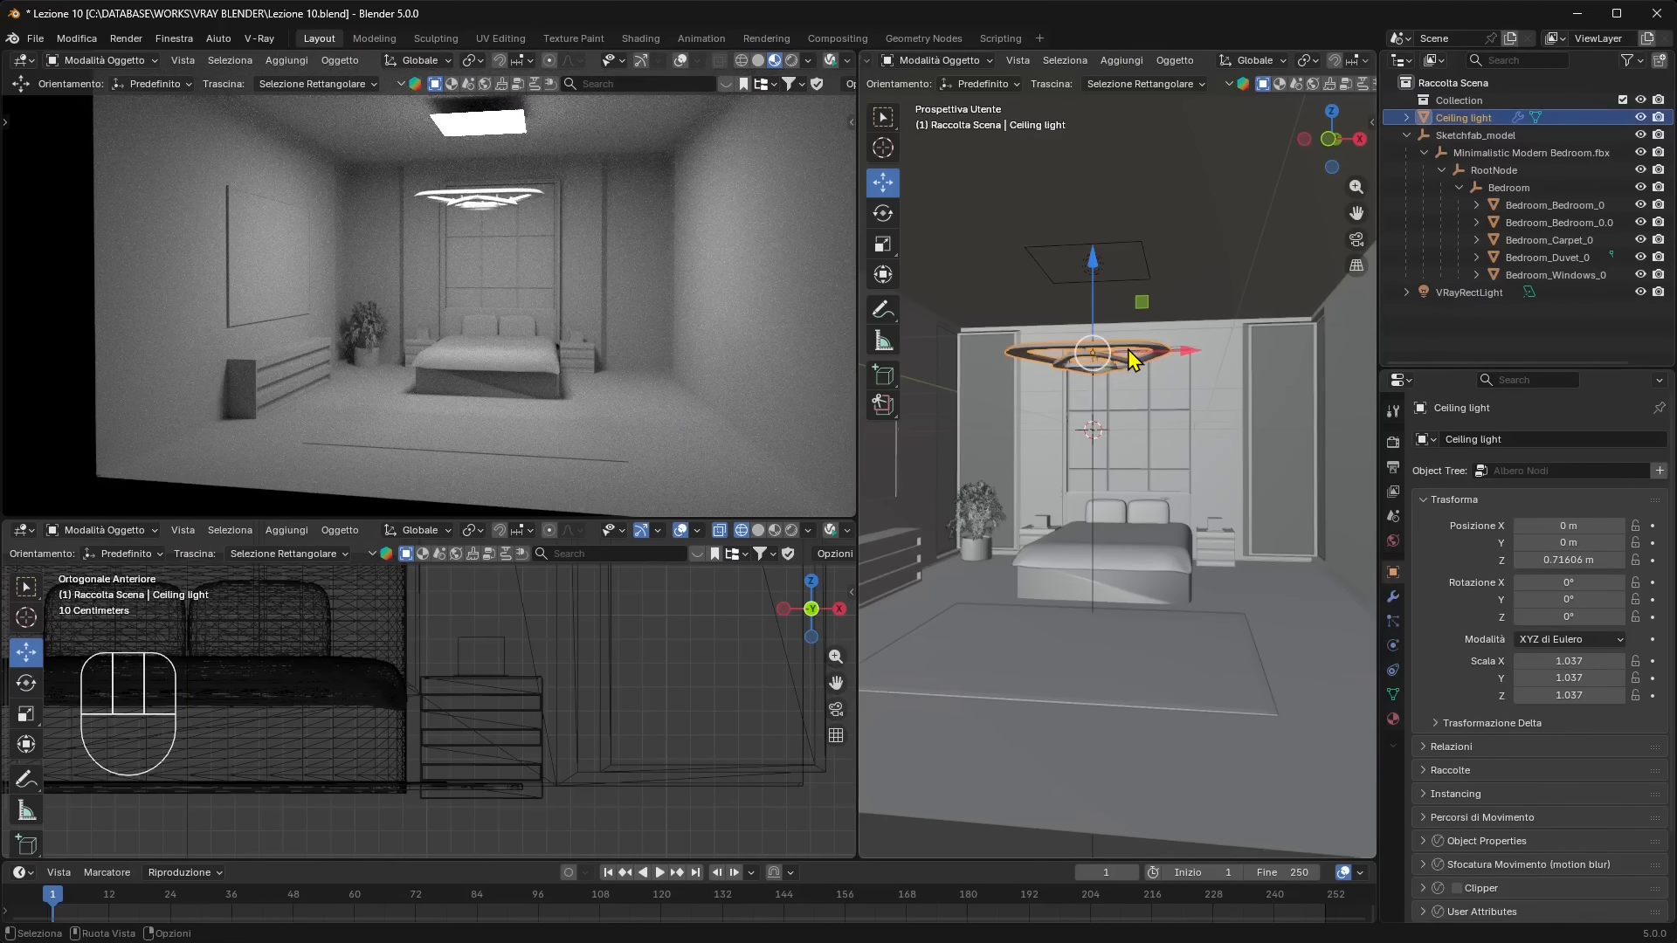
left_click(640, 39)
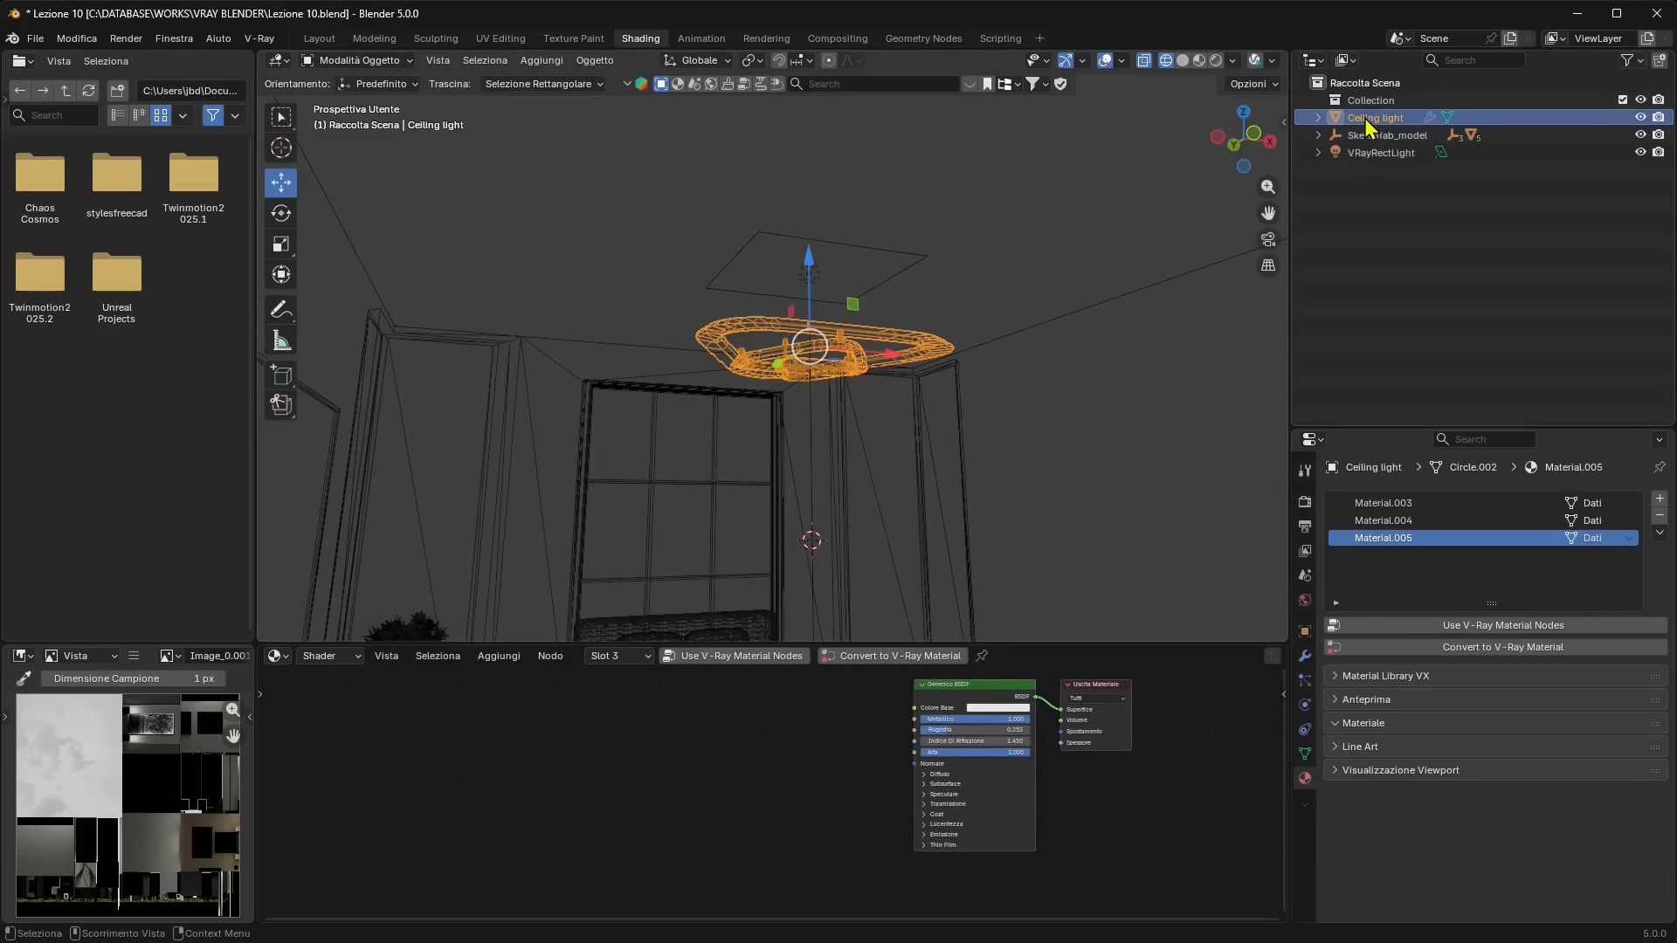
left_click(1402, 504)
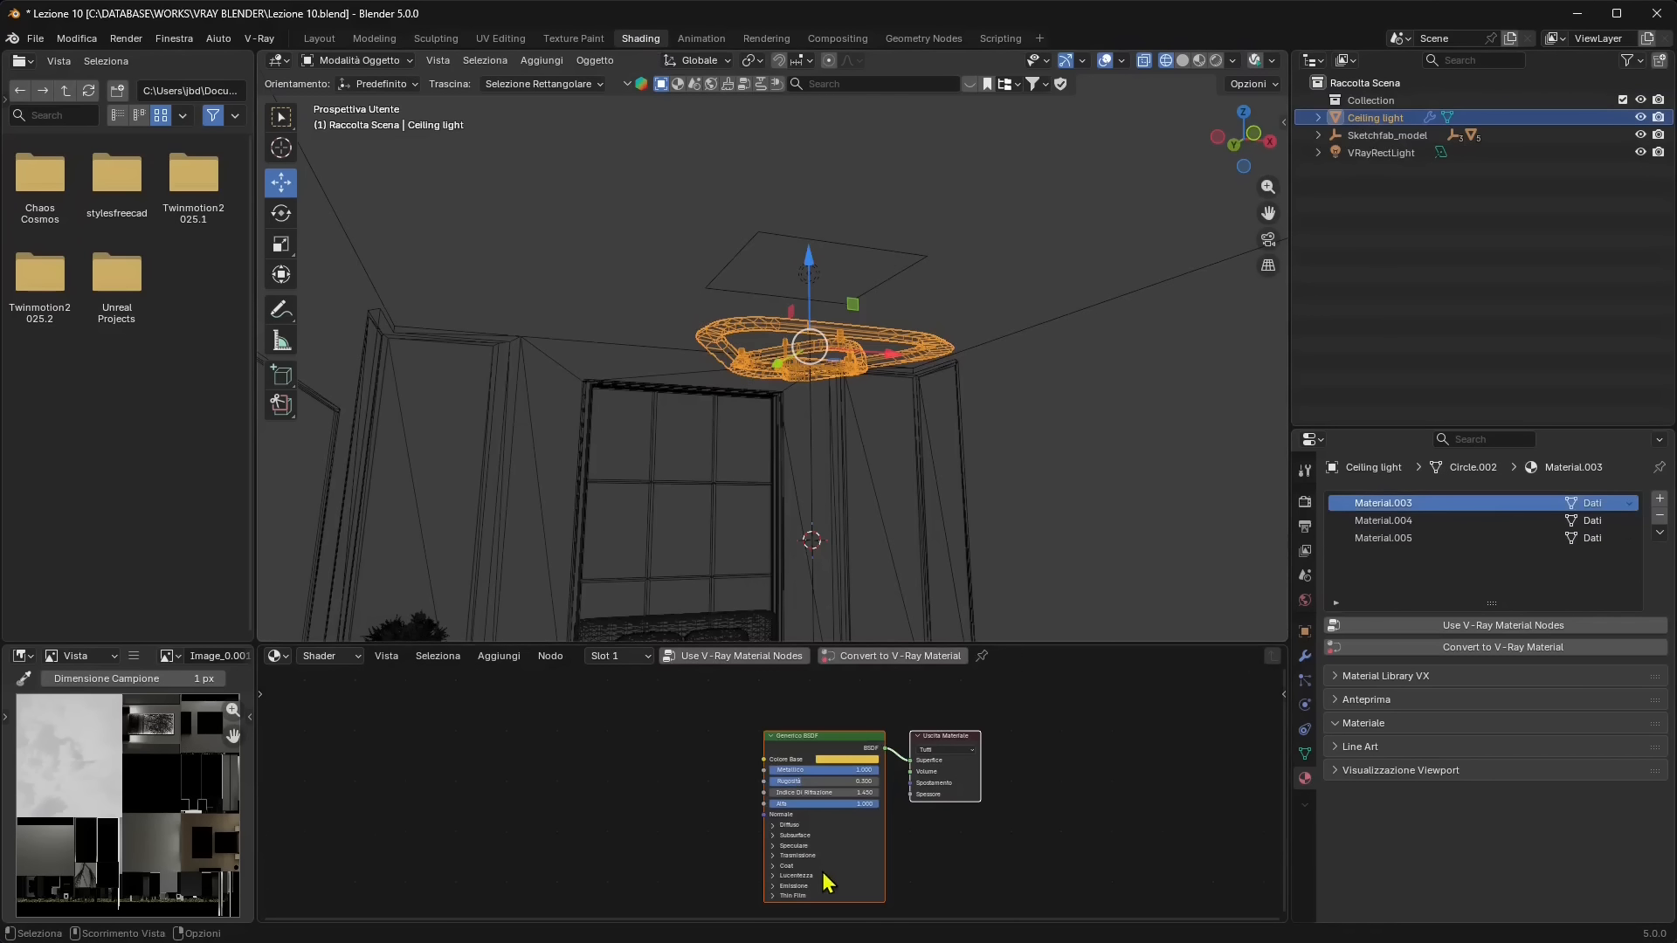
scroll(824, 878, "up", 3)
middle_click_drag(861, 762, 820, 785)
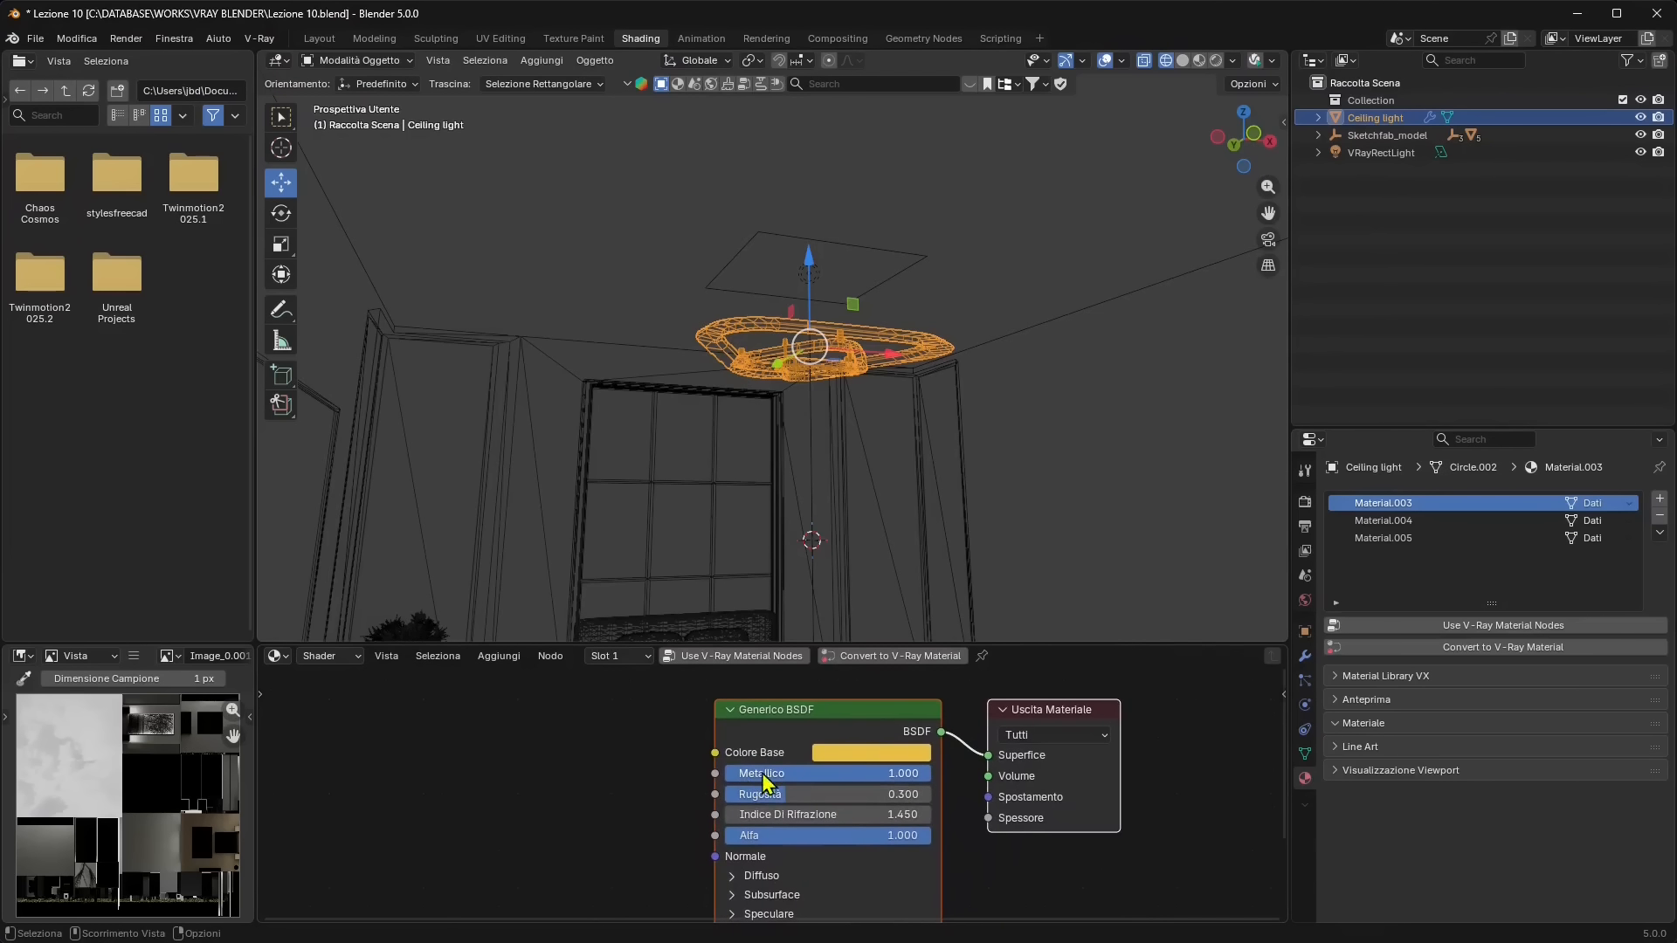
left_click(1415, 626)
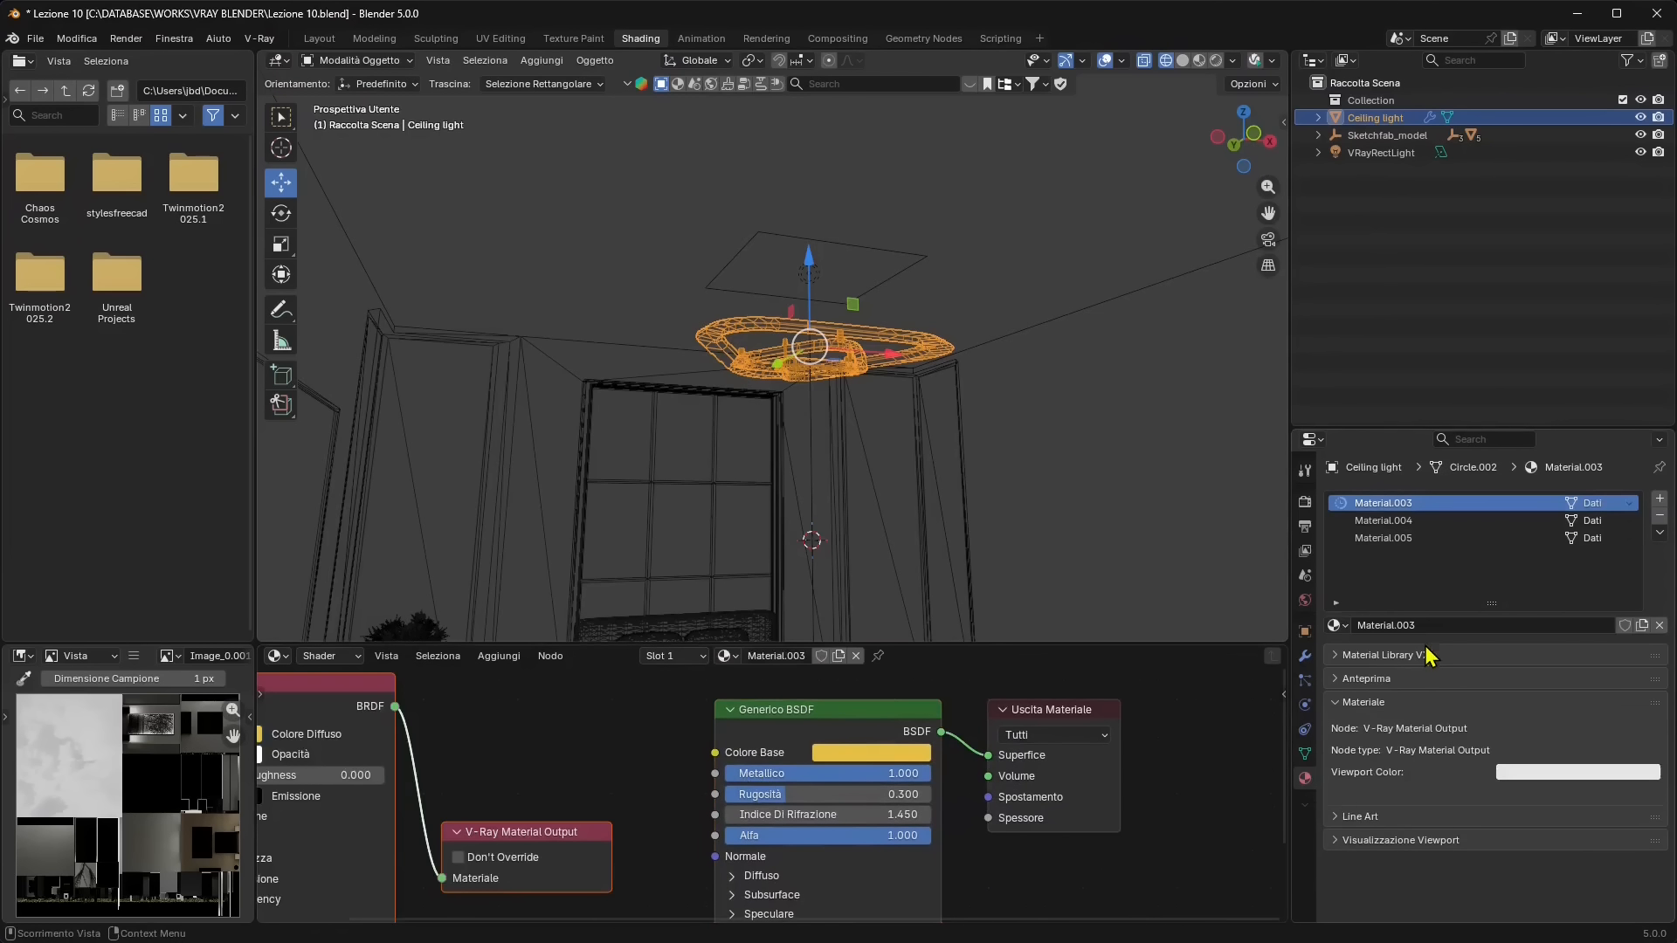
Convert the ceiling light's emissive Material.004 to a V-Ray material.
left_click(1388, 521)
middle_click_drag(935, 763, 853, 795)
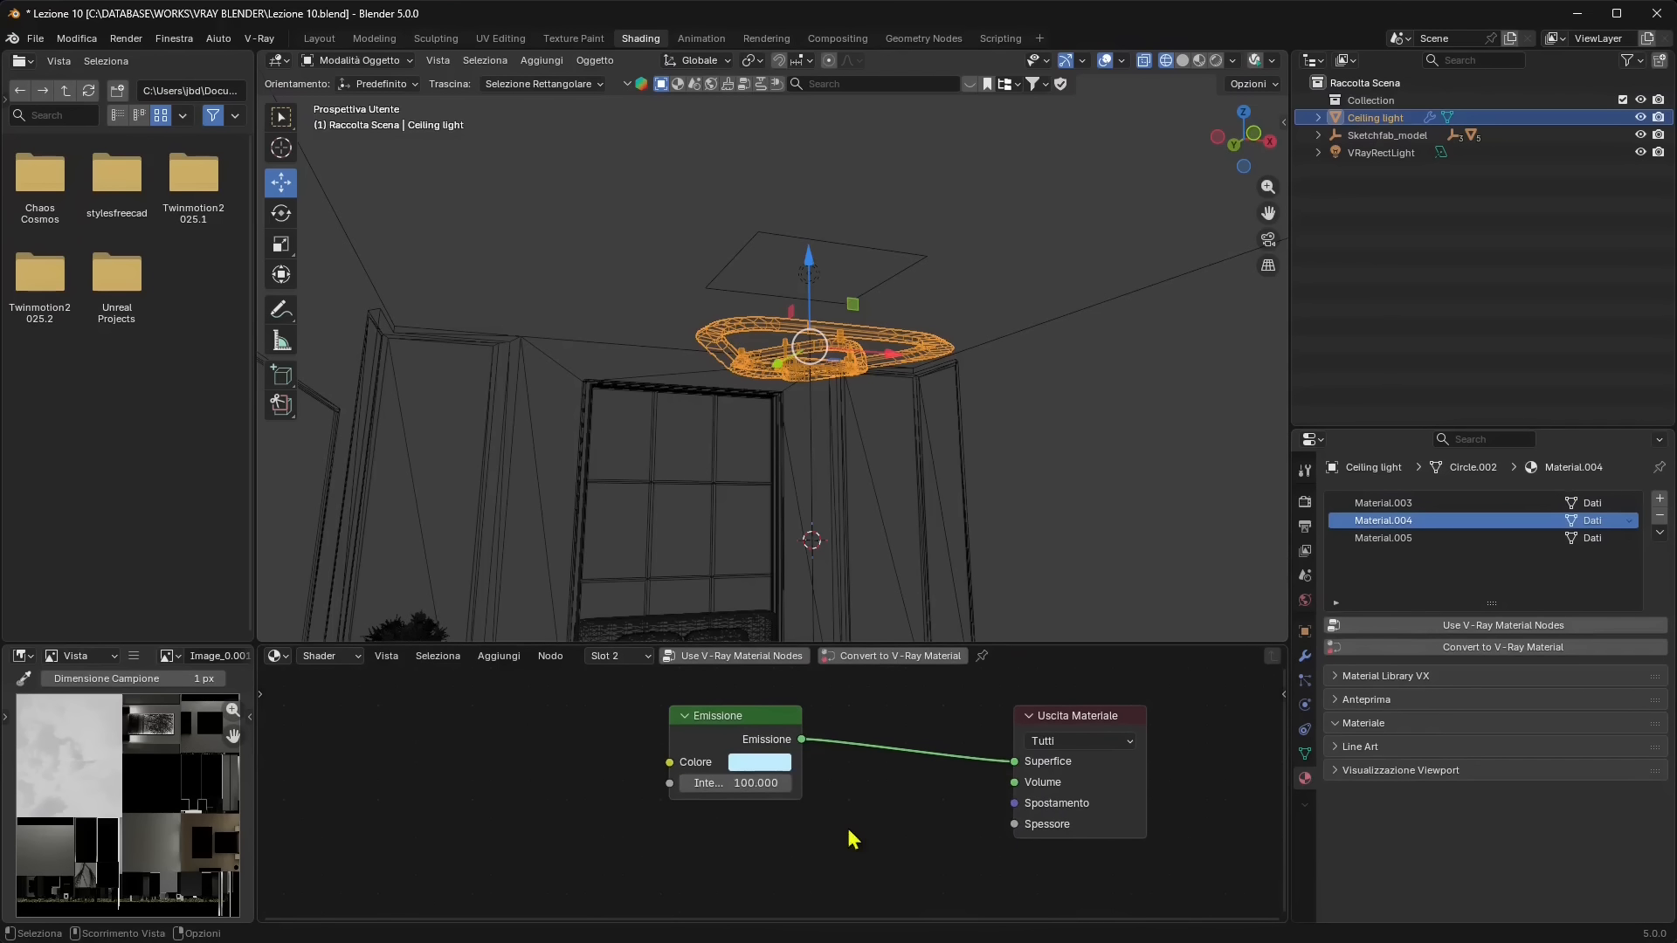
left_click(1425, 651)
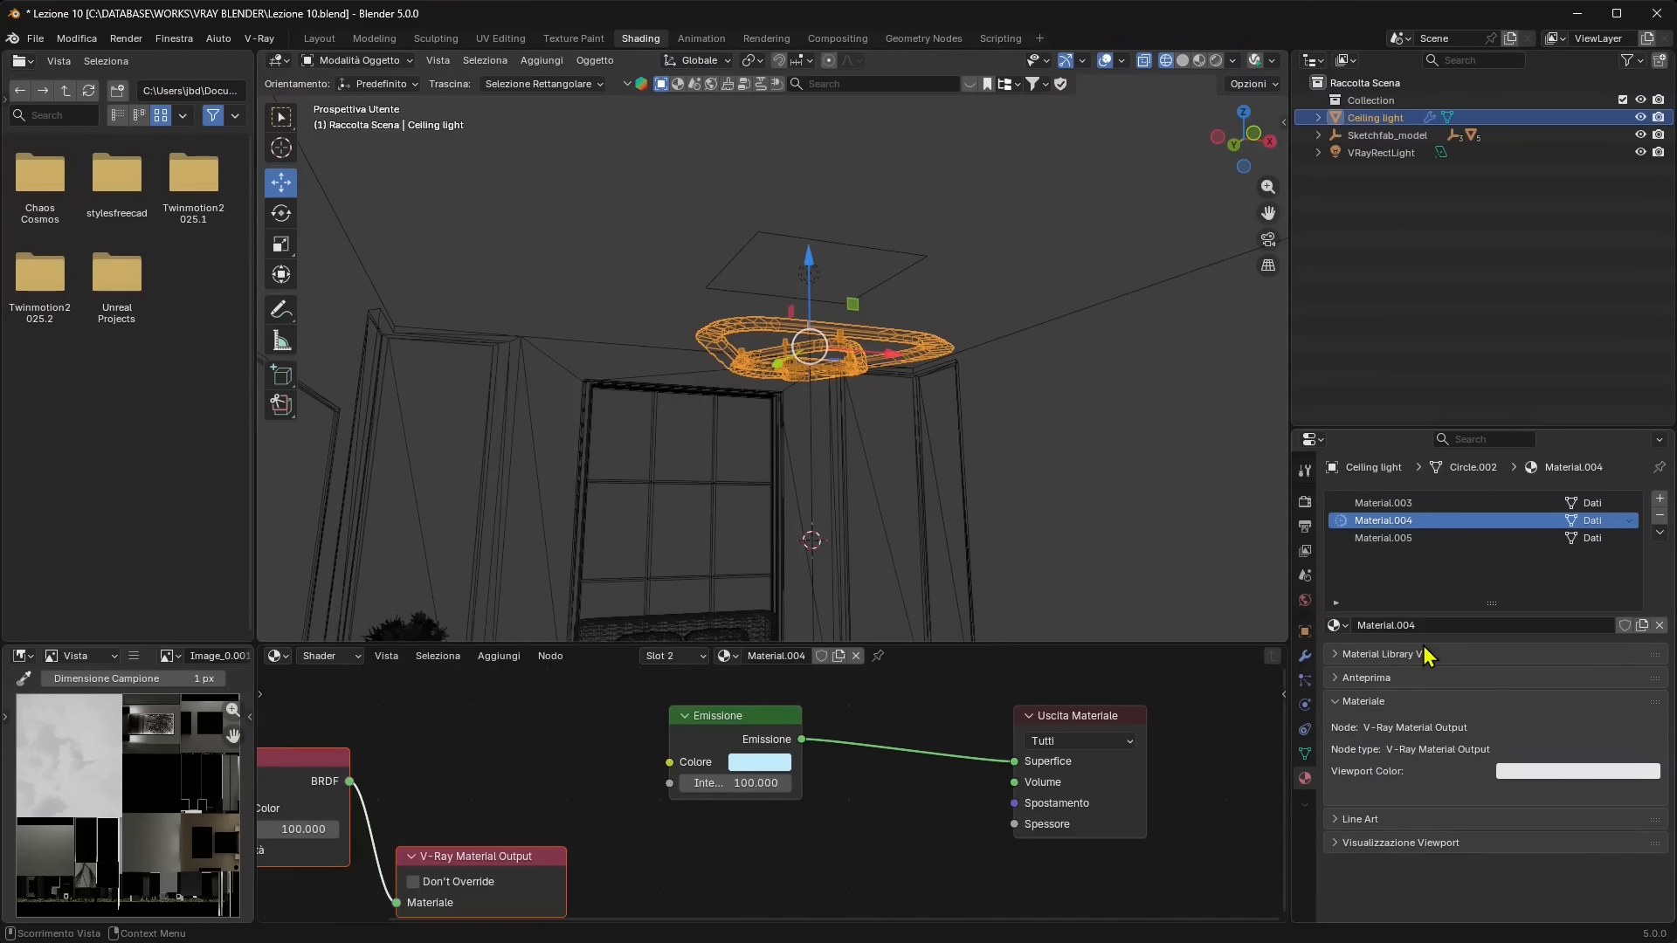
Convert the ceiling light's Material.005 to a V-Ray material.
left_click(1365, 542)
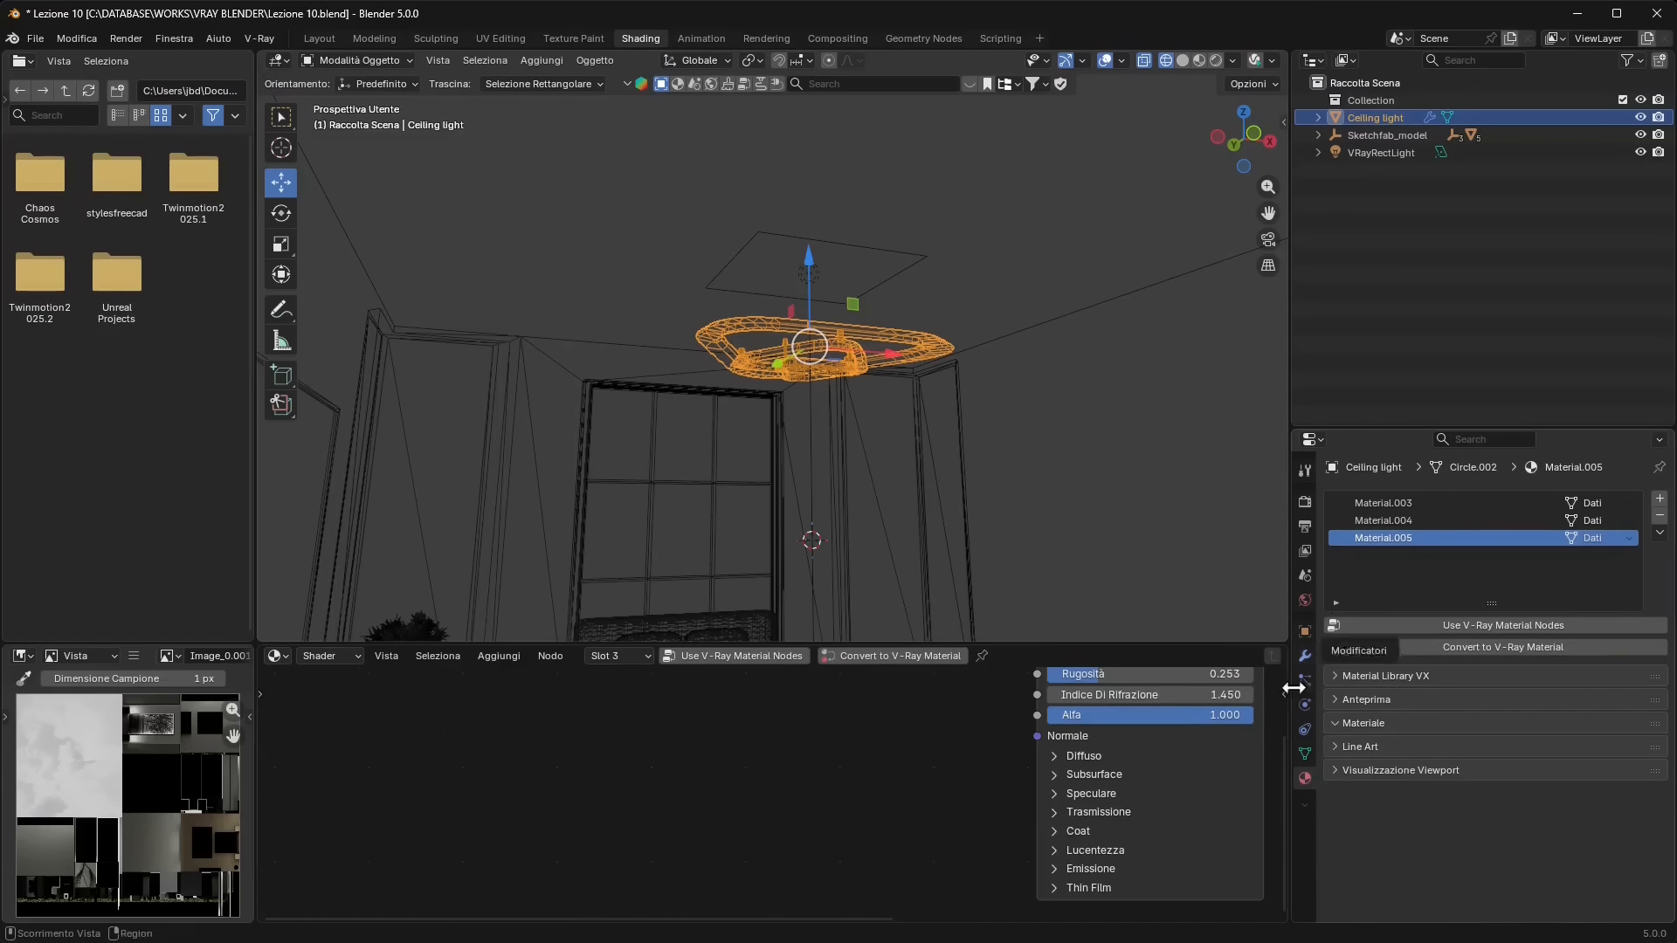
scroll(1087, 766, "down", 3)
scroll(1087, 766, "up", 2)
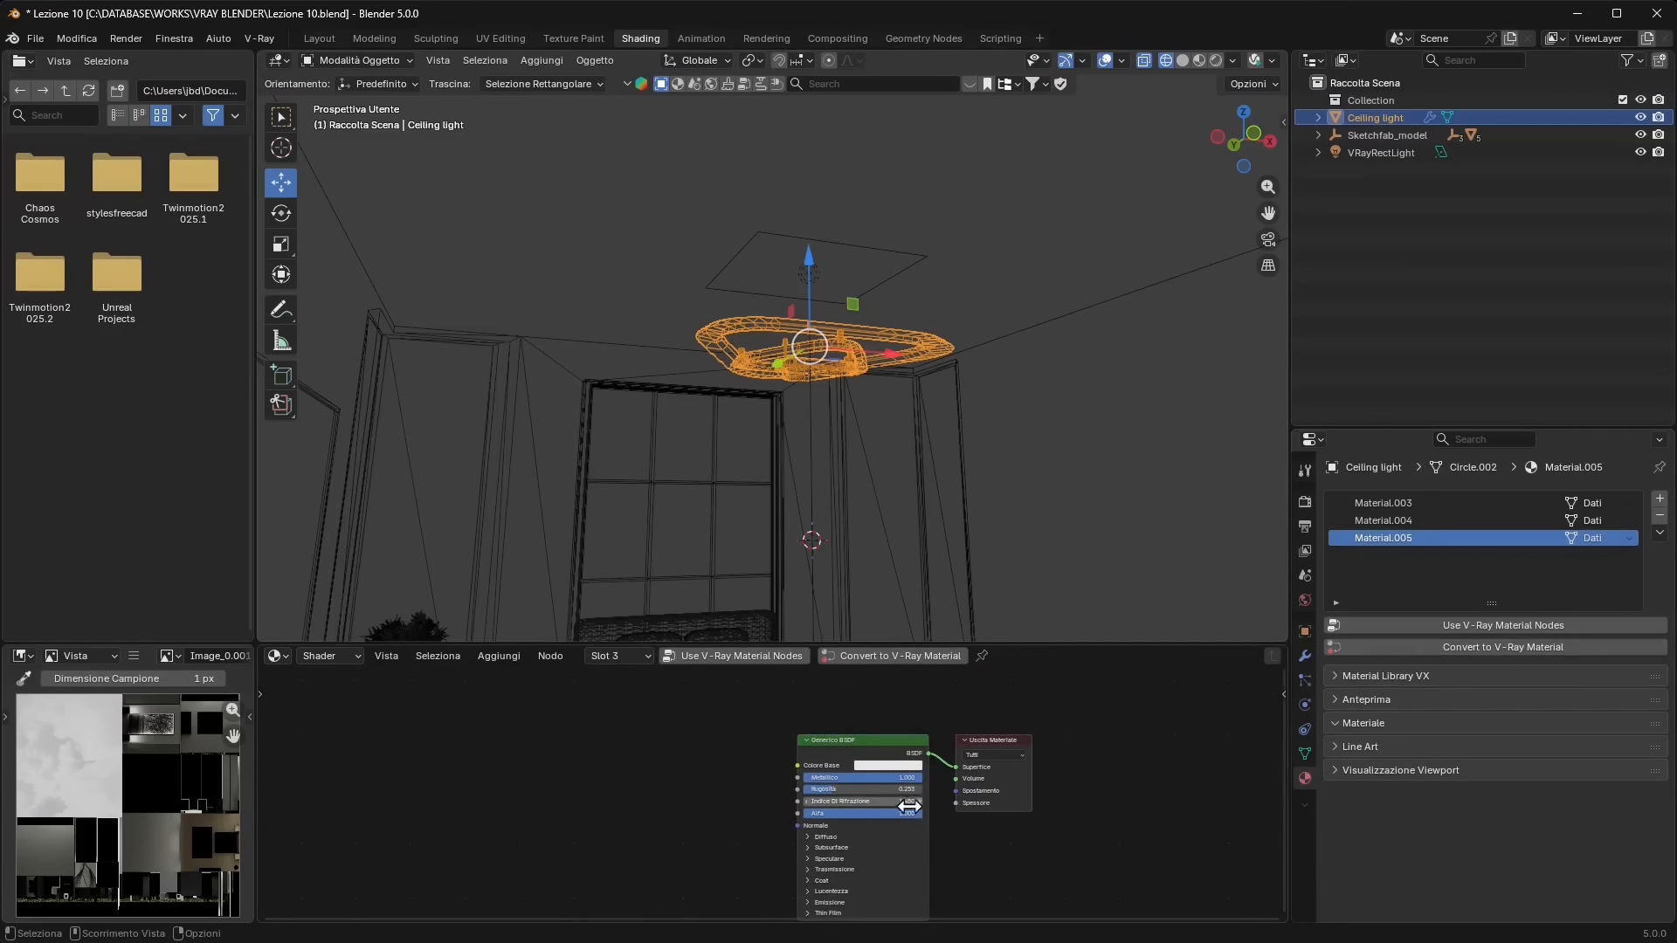
left_click(1416, 647)
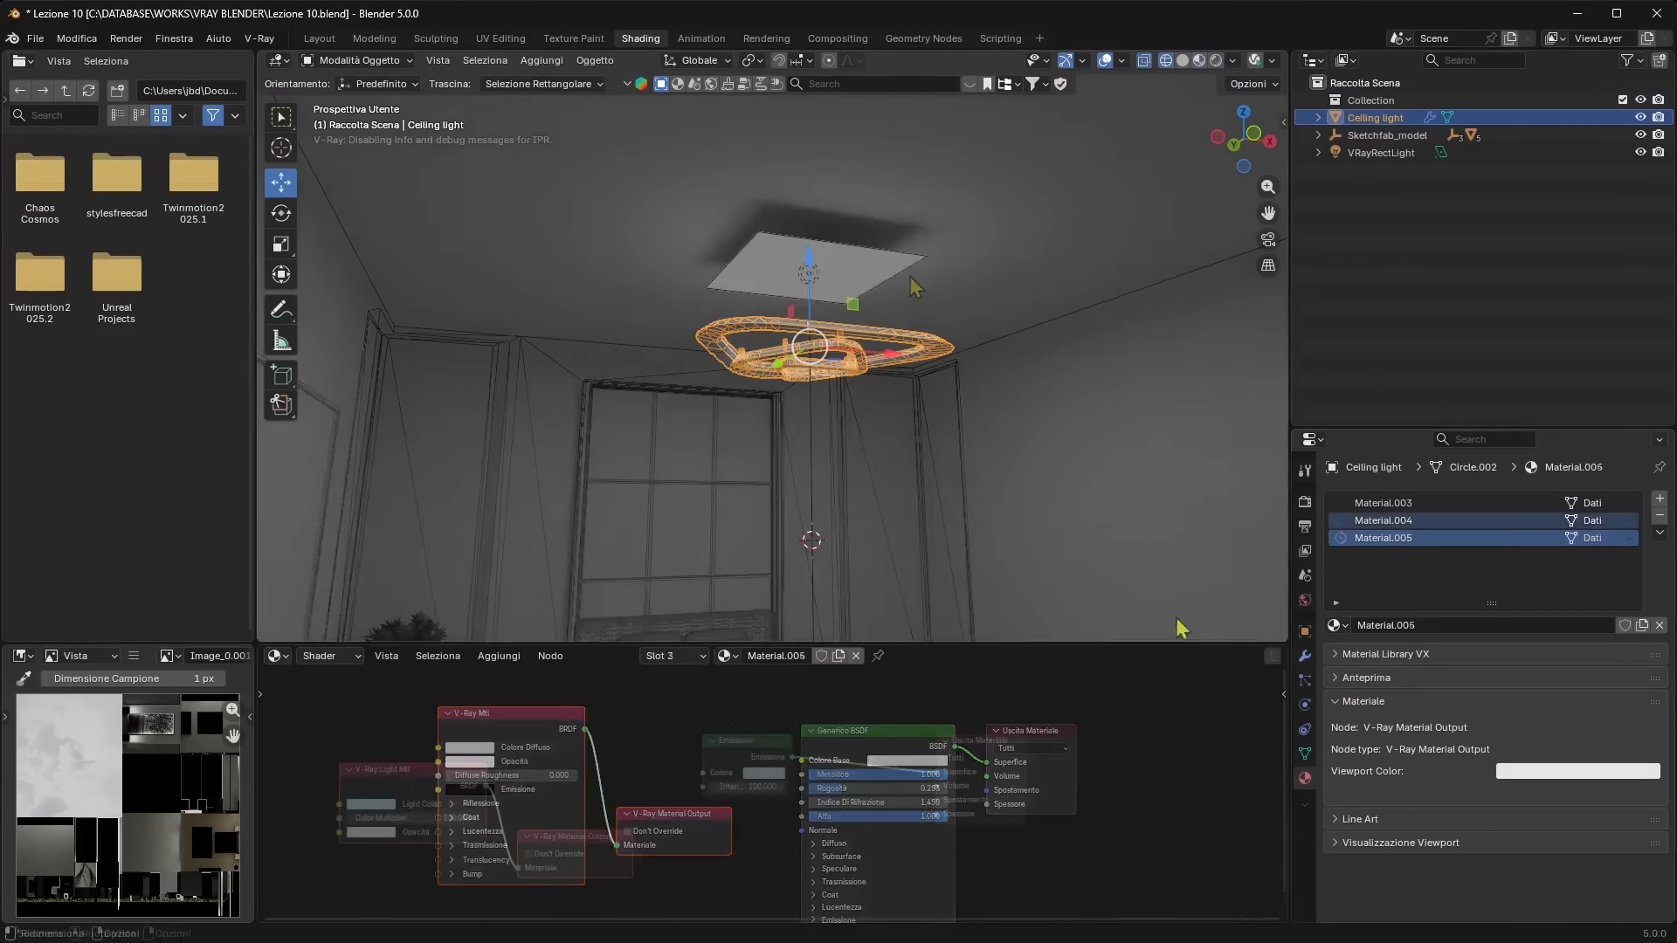